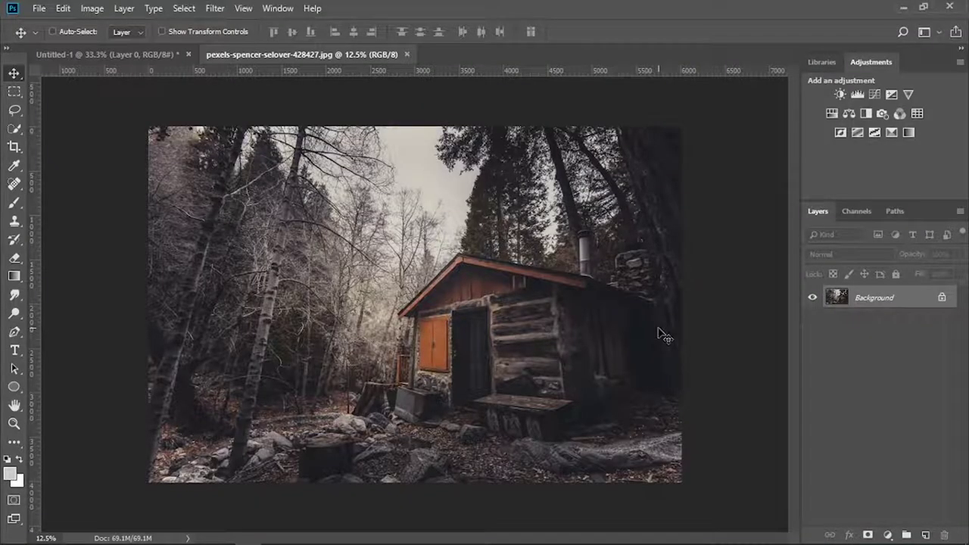
# Step: Trace a Pen path up the right edge and across the top of the stone chimney
pyautogui.press('p')
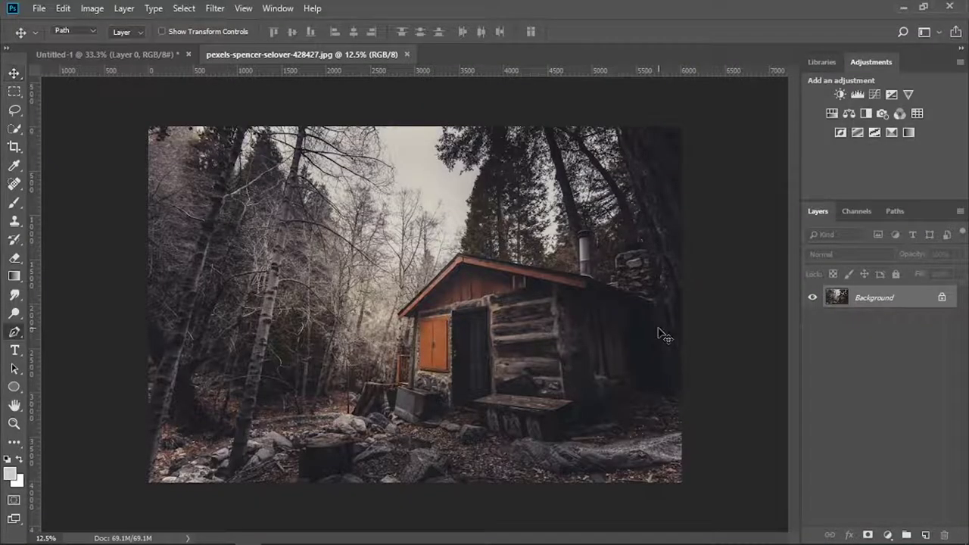
pyautogui.hotkey('ctrl', '+')
pyautogui.hotkey('ctrl', '+')
pyautogui.hotkey('ctrl', '+')
pyautogui.hotkey('ctrl', '+')
pyautogui.hotkey('ctrl', '+')
pyautogui.scroll(3, 443, 409)
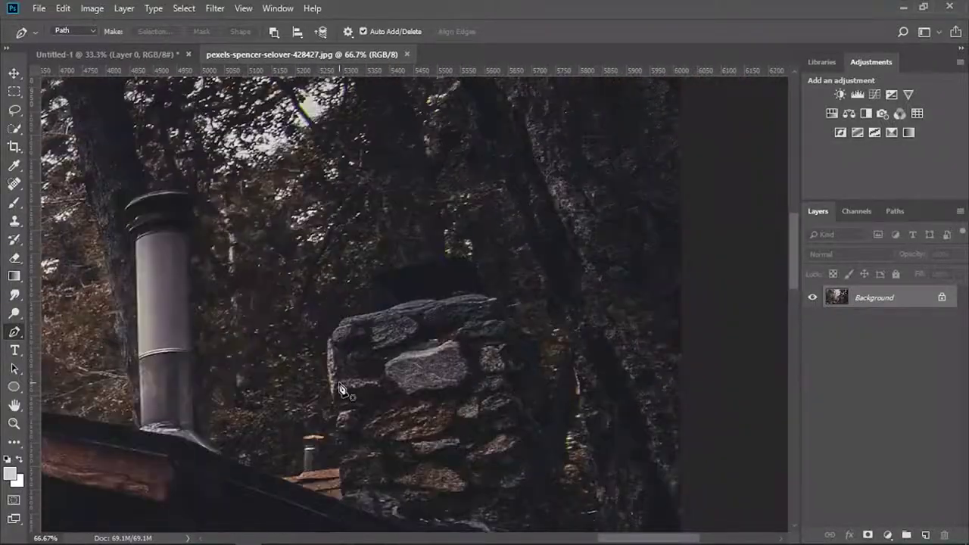
pyautogui.scroll(-3, 604, 539)
pyautogui.hscroll(2, 604, 540)
pyautogui.click(451, 510)
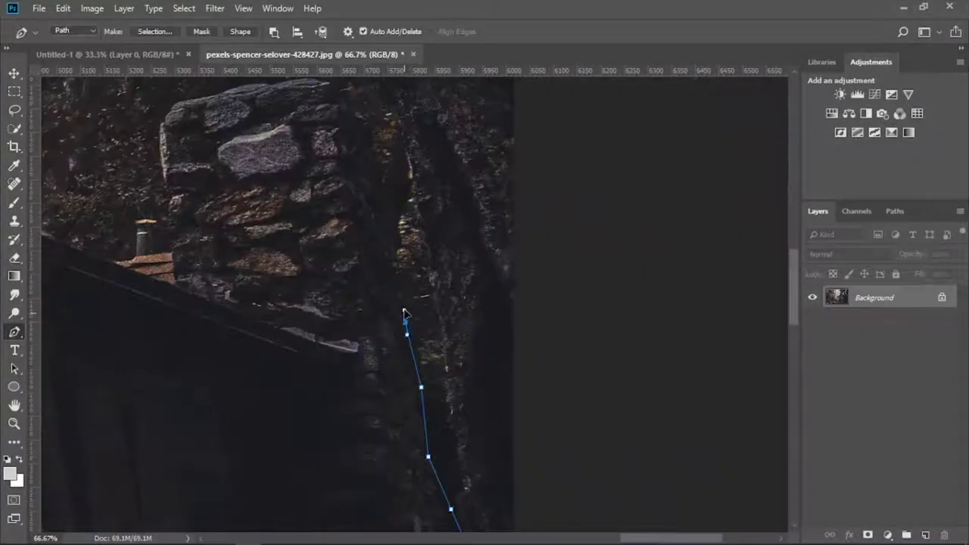
pyautogui.click(391, 273)
pyautogui.click(384, 227)
pyautogui.click(380, 185)
pyautogui.click(377, 146)
pyautogui.click(358, 101)
pyautogui.click(335, 85)
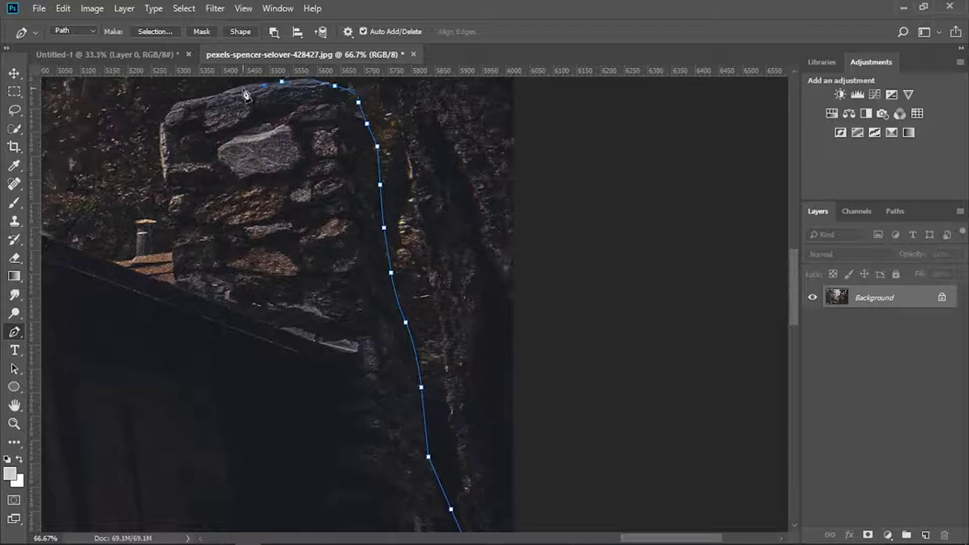
# Step: Continue the path up the metal chimney pipe, curving it over the pipe's cap
pyautogui.moveTo(37, 228); pyautogui.dragTo(643, 384)
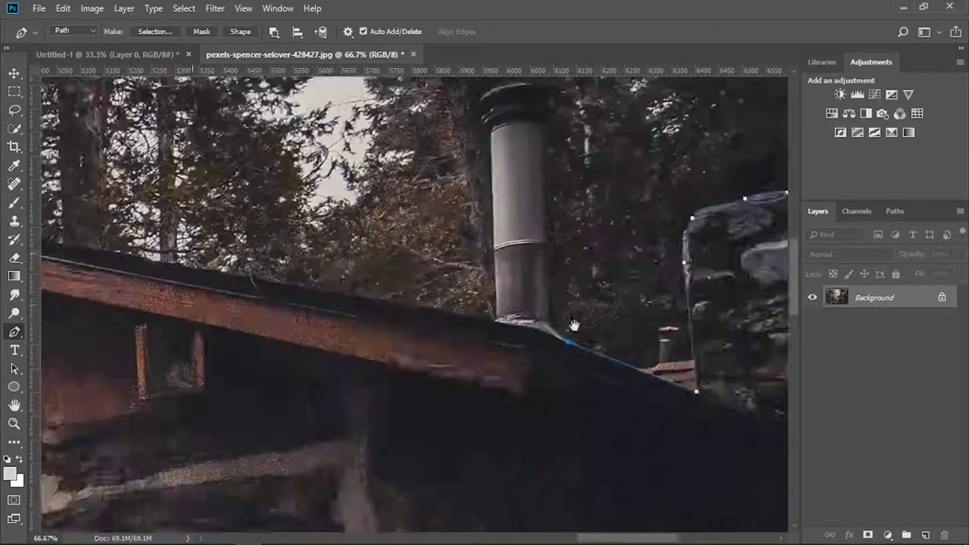
pyautogui.click(649, 387)
pyautogui.click(636, 319)
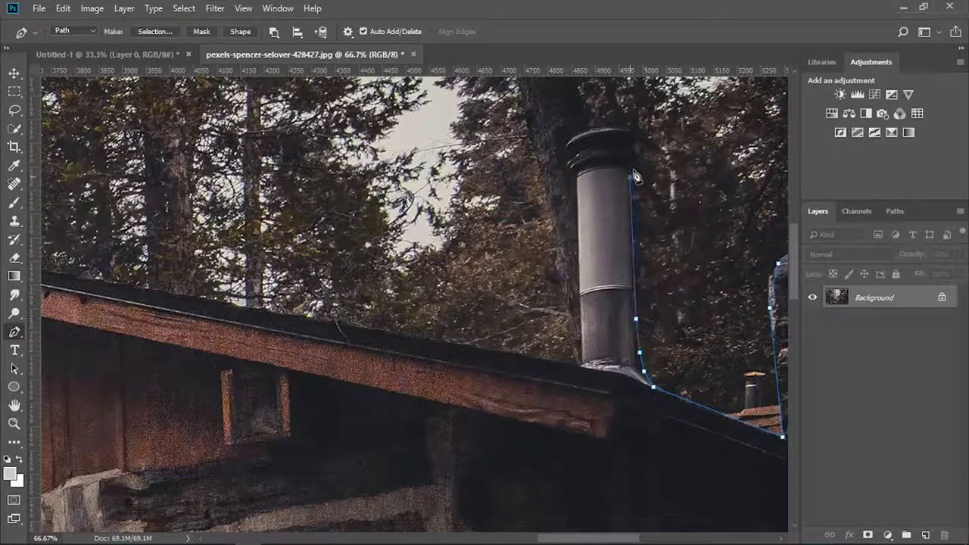
pyautogui.click(636, 155)
pyautogui.click(639, 135)
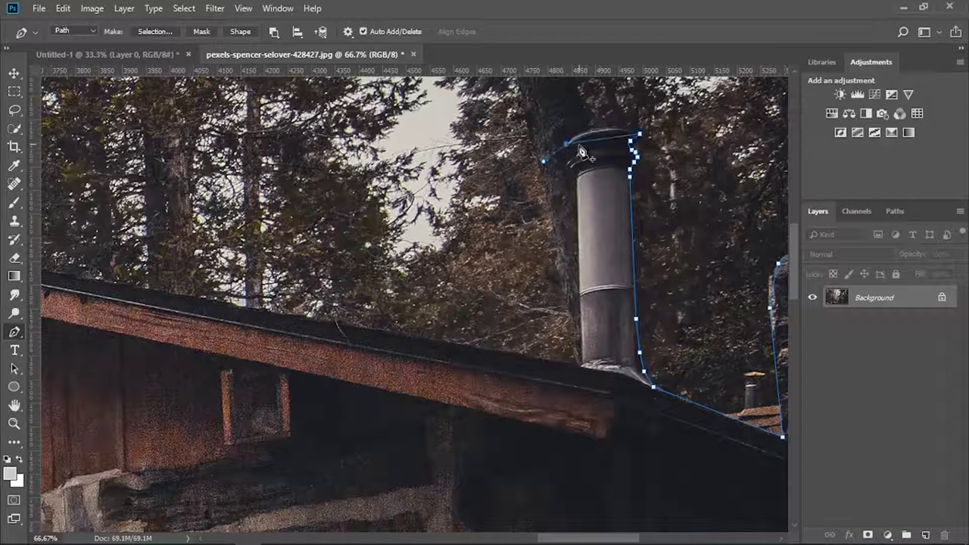
pyautogui.moveTo(581, 152); pyautogui.dragTo(582, 185)
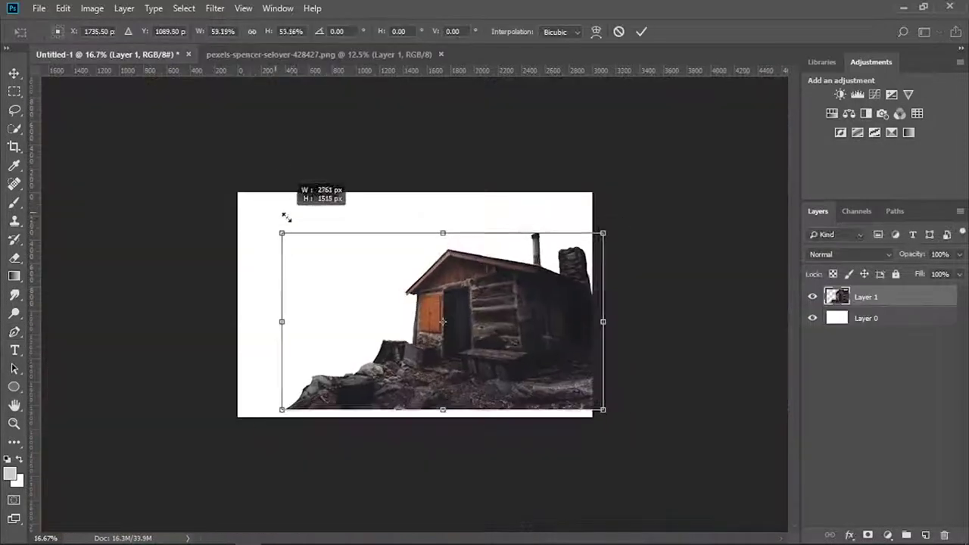
# Step: Commit the cabin's scaling and settle it at the composite's lower right edge
pyautogui.hotkey('ctrl', '0')
pyautogui.moveTo(311, 210); pyautogui.dragTo(616, 339)
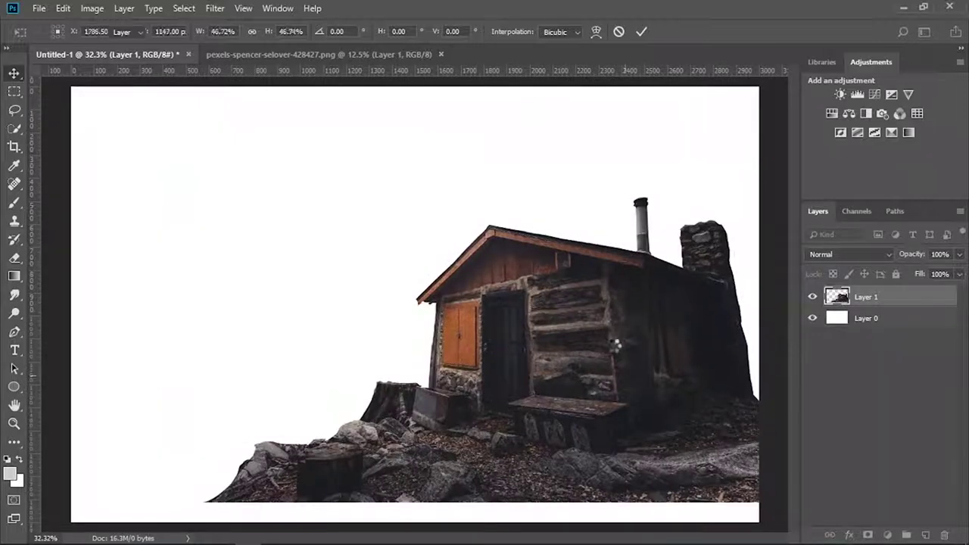
pyautogui.press('Return')
pyautogui.moveTo(612, 303)
pyautogui.mouseDown()
pyautogui.moveTo(649, 329)
pyautogui.moveTo(639, 337)
pyautogui.moveTo(660, 331)
pyautogui.mouseUp()
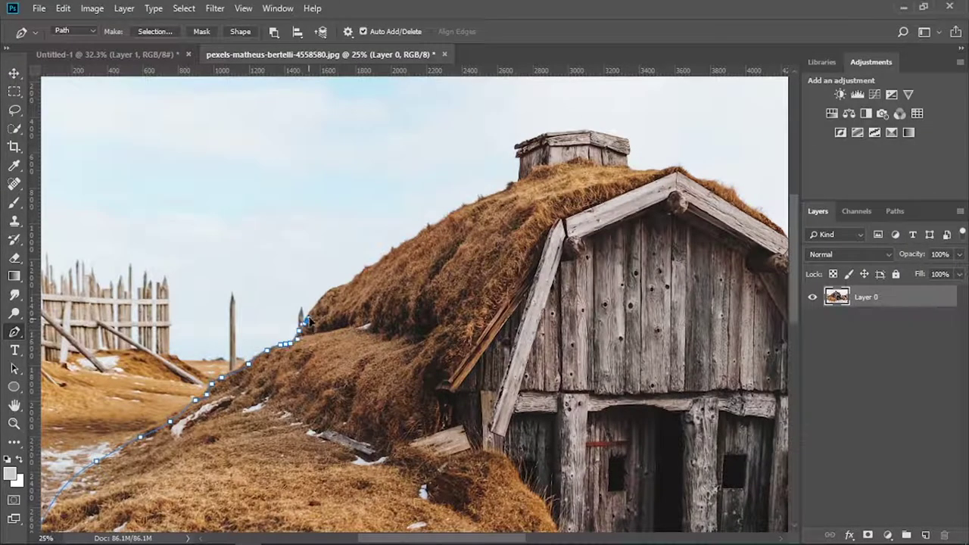
# Step: Trace anchors up the sod hut's grassy roofline to the upper roof edge
pyautogui.scroll(3, 371, 277)
pyautogui.click(431, 331)
pyautogui.click(462, 305)
pyautogui.click(494, 294)
pyautogui.click(528, 267)
pyautogui.click(549, 258)
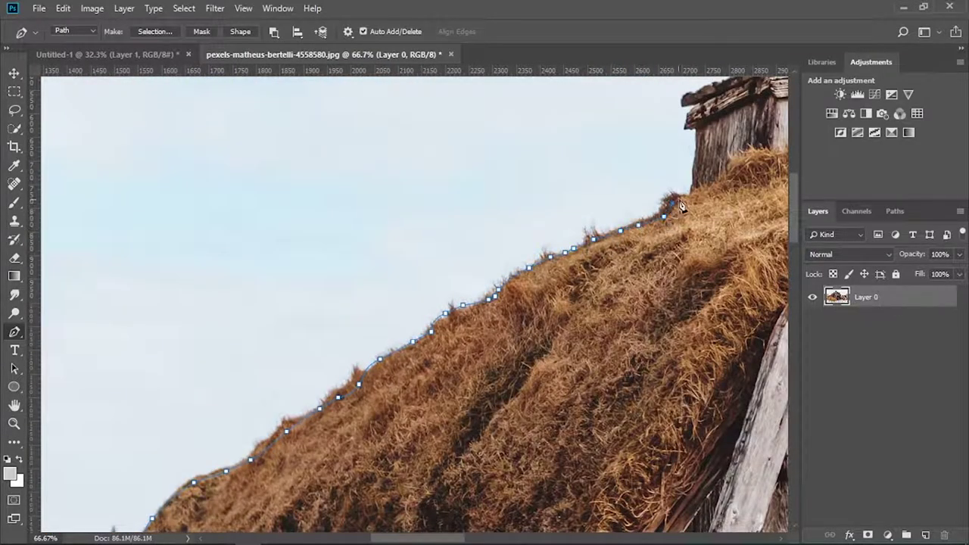
pyautogui.moveTo(680, 206); pyautogui.dragTo(144, 433)
pyautogui.click(135, 444)
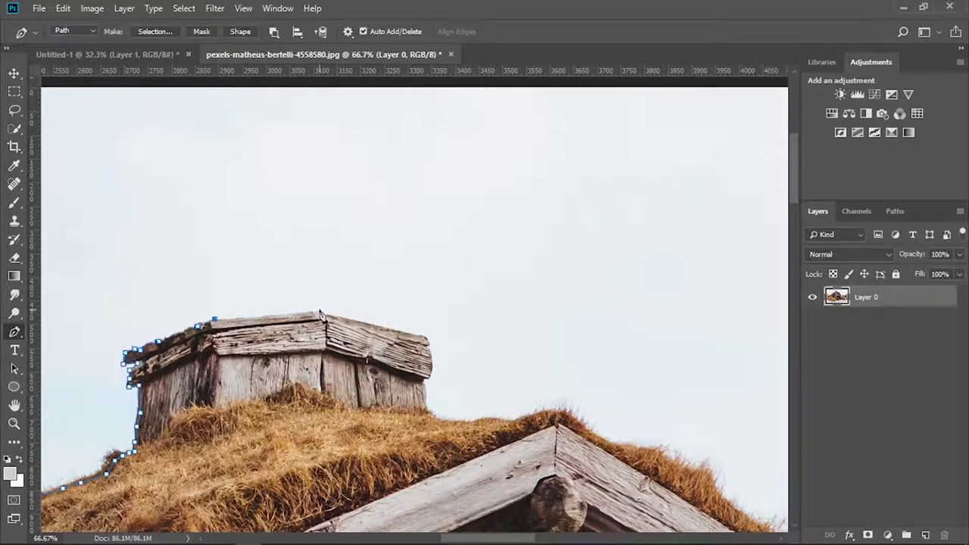
# Step: Outline the wooden chimney box down to where it meets the grass
pyautogui.click(320, 316)
pyautogui.hotkey('ctrl', '+')
pyautogui.hotkey('ctrl', '+')
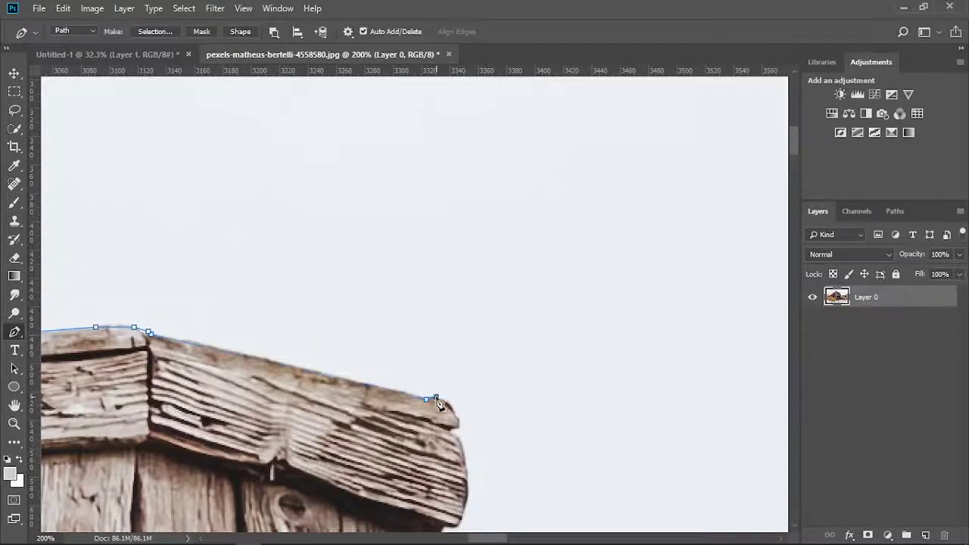
pyautogui.click(464, 488)
pyautogui.scroll(-2, 464, 487)
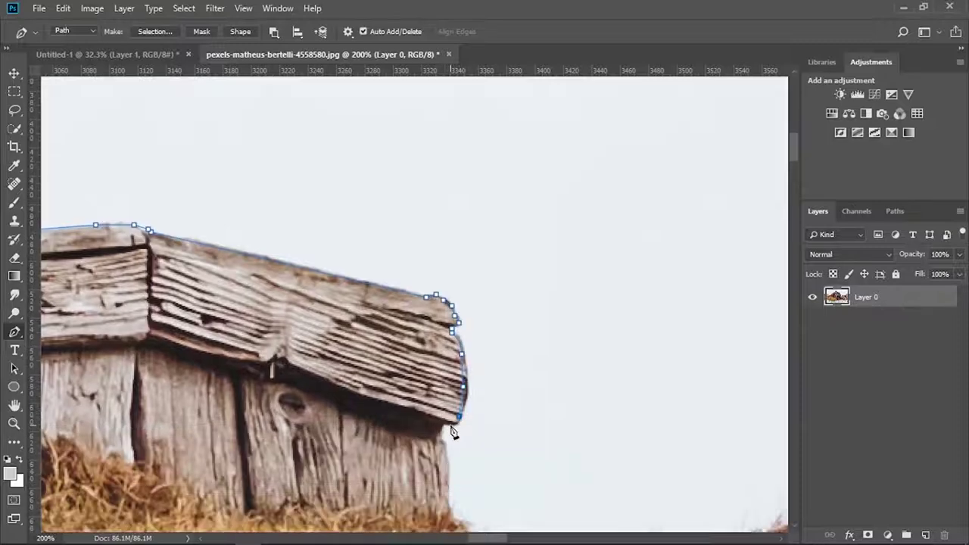
pyautogui.scroll(-1, 455, 424)
pyautogui.click(445, 368)
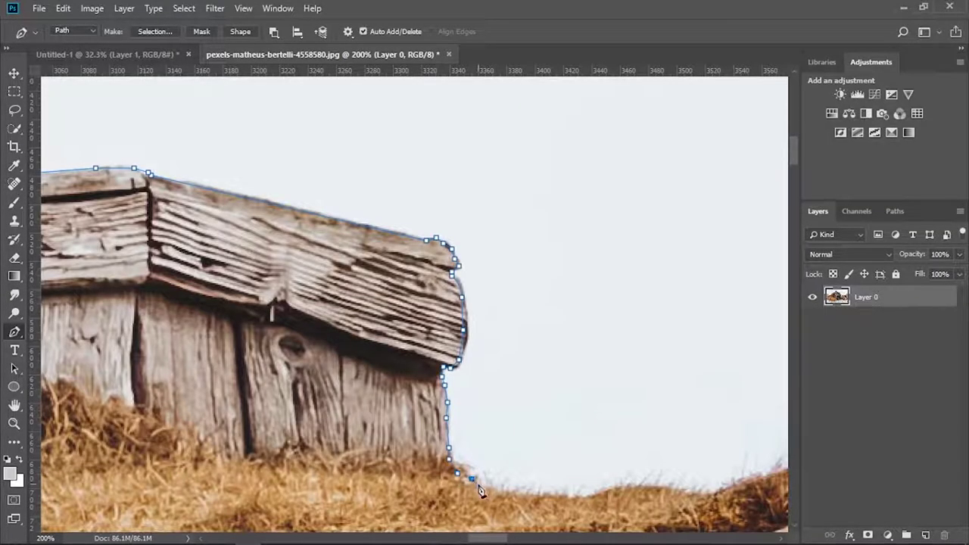
pyautogui.click(710, 496)
pyautogui.moveTo(711, 496); pyautogui.dragTo(337, 454)
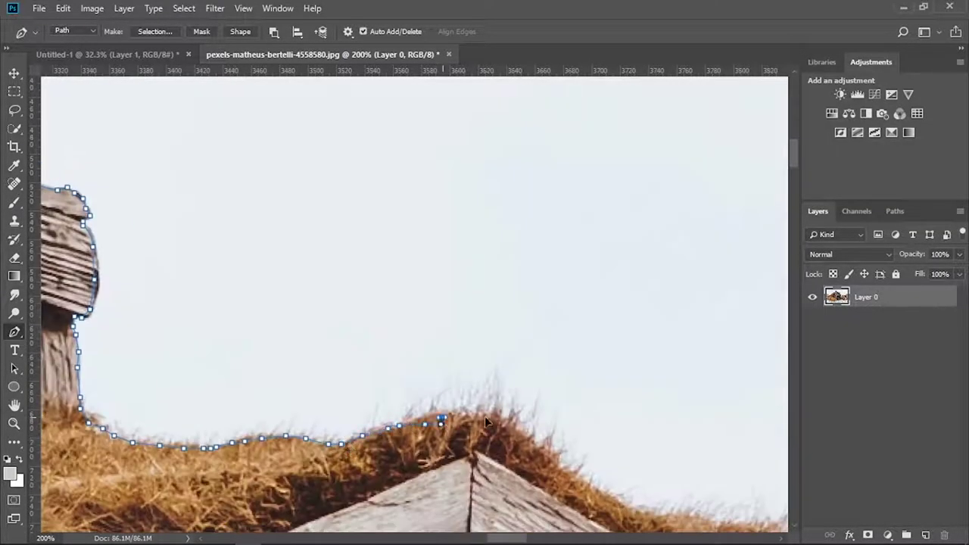
# Step: Trace the path along the grassy ridge and down the roof's grass edge
pyautogui.click(502, 427)
pyautogui.click(536, 448)
pyautogui.click(568, 474)
pyautogui.click(610, 495)
pyautogui.moveTo(727, 505); pyautogui.dragTo(376, 268)
pyautogui.click(462, 318)
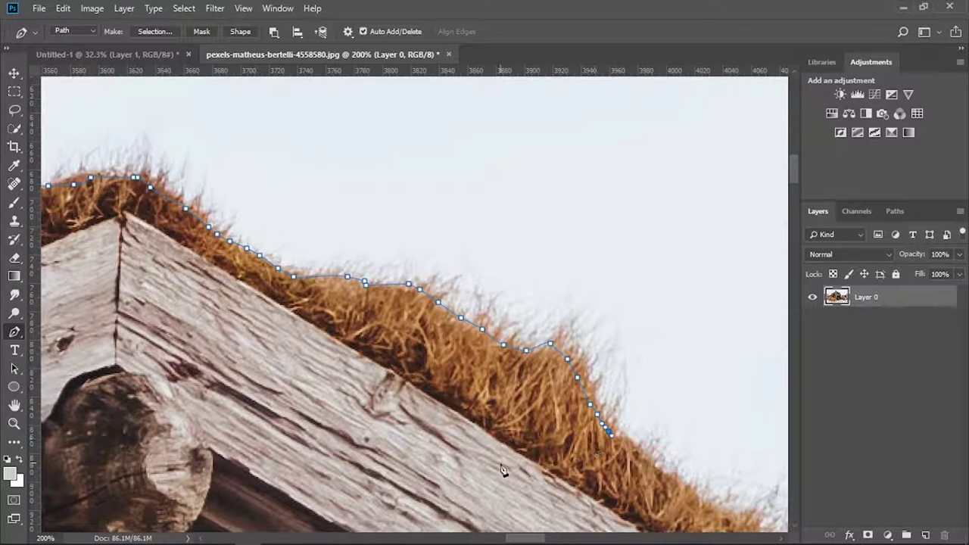
pyautogui.moveTo(514, 503); pyautogui.dragTo(401, 340)
pyautogui.click(576, 404)
pyautogui.click(686, 492)
# Step: Follow the gable beam down to where it meets the hay
pyautogui.moveTo(689, 494); pyautogui.dragTo(489, 221)
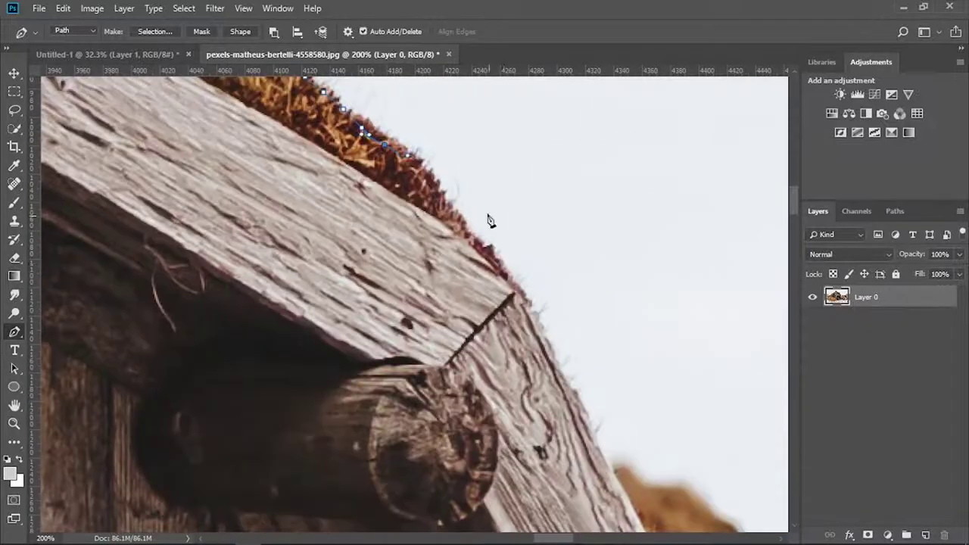
pyautogui.moveTo(562, 444); pyautogui.dragTo(235, 272)
pyautogui.moveTo(621, 454); pyautogui.dragTo(295, 258)
pyautogui.click(280, 134)
pyautogui.click(374, 315)
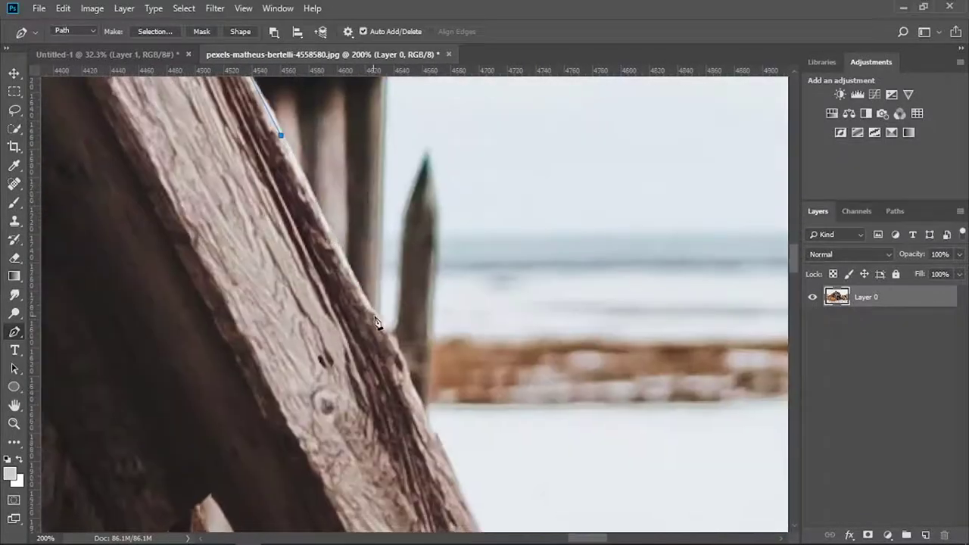
pyautogui.click(409, 378)
pyautogui.click(417, 345)
pyautogui.moveTo(453, 474)
pyautogui.mouseDown()
pyautogui.moveTo(287, 303)
pyautogui.moveTo(302, 227)
pyautogui.mouseUp()
pyautogui.click(436, 390)
pyautogui.click(345, 307)
pyautogui.click(328, 327)
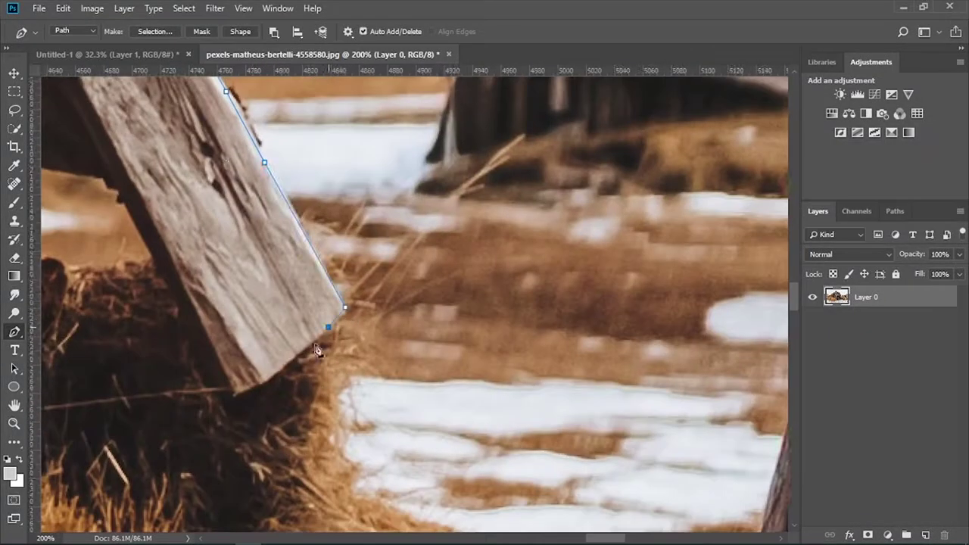
# Step: Close the path across the snow line, curving it to the left
pyautogui.hotkey('ctrl', '0')
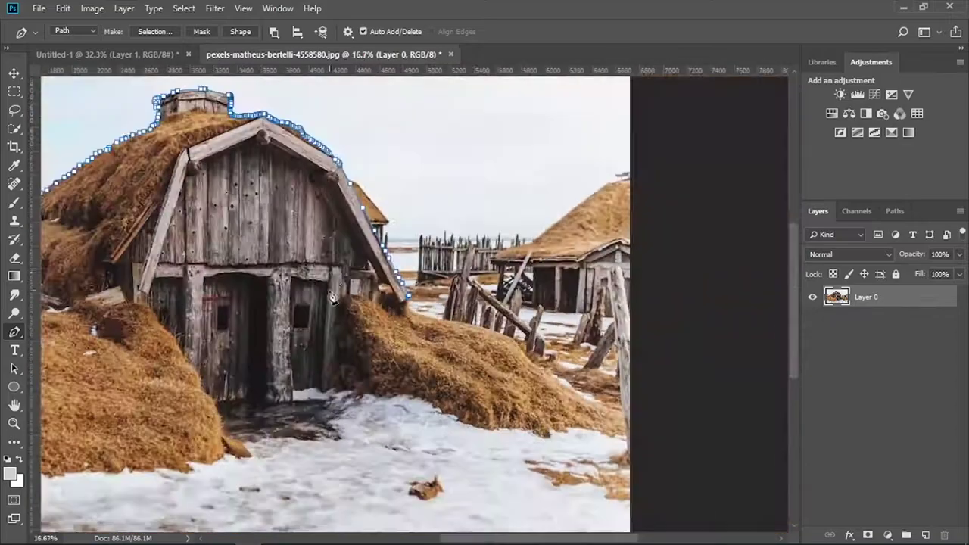
pyautogui.moveTo(278, 380); pyautogui.dragTo(487, 314)
pyautogui.click(459, 339)
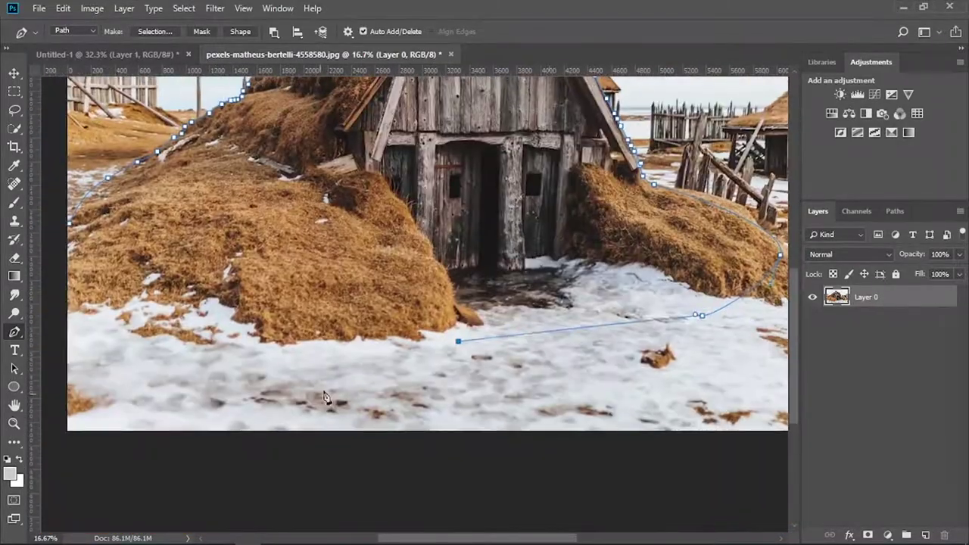
pyautogui.click(355, 362)
pyautogui.click(192, 369)
pyautogui.click(59, 386)
pyautogui.moveTo(74, 231); pyautogui.dragTo(74, 314)
# Step: Convert the hut path into a selection, discarding a trial layer mask
pyautogui.rightClick(530, 165)
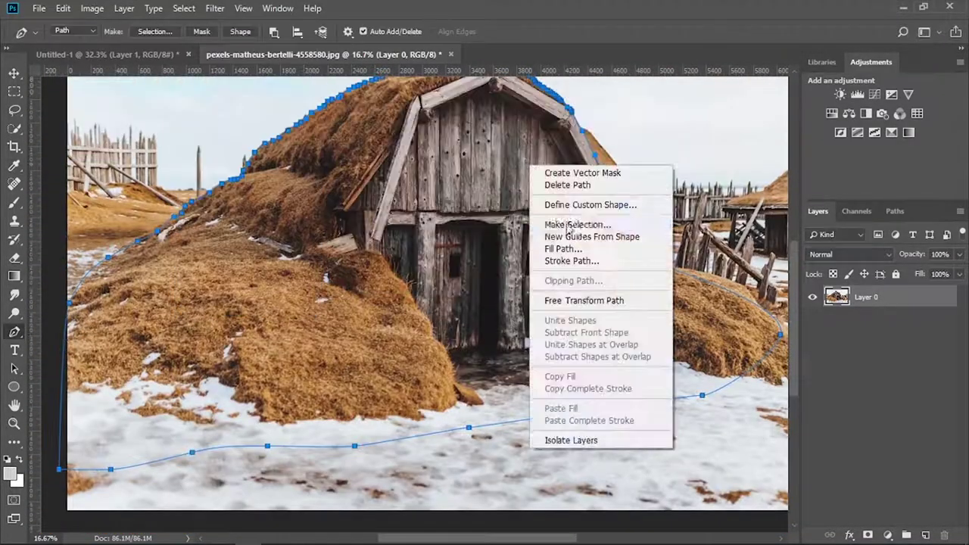
pyautogui.click(568, 222)
pyautogui.click(556, 134)
pyautogui.click(871, 535)
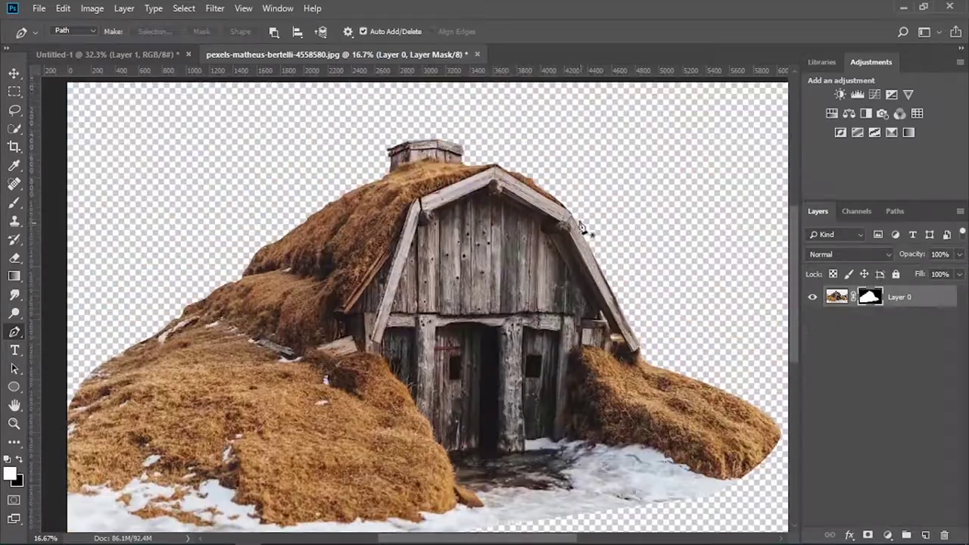
pyautogui.click(243, 8)
pyautogui.hotkey('ctrl', 'z')
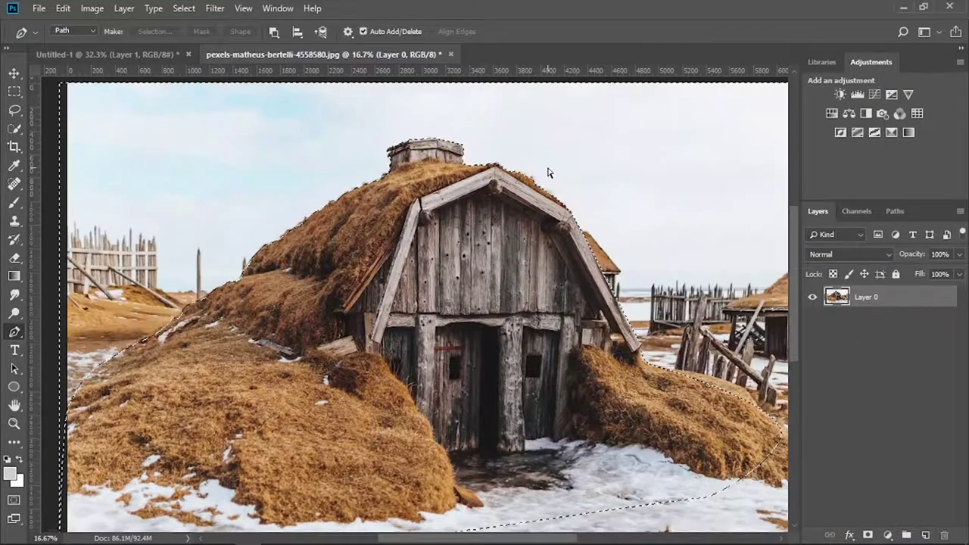
# Step: Refine the hut selection's edges in Select and Mask and apply it
pyautogui.click(215, 9)
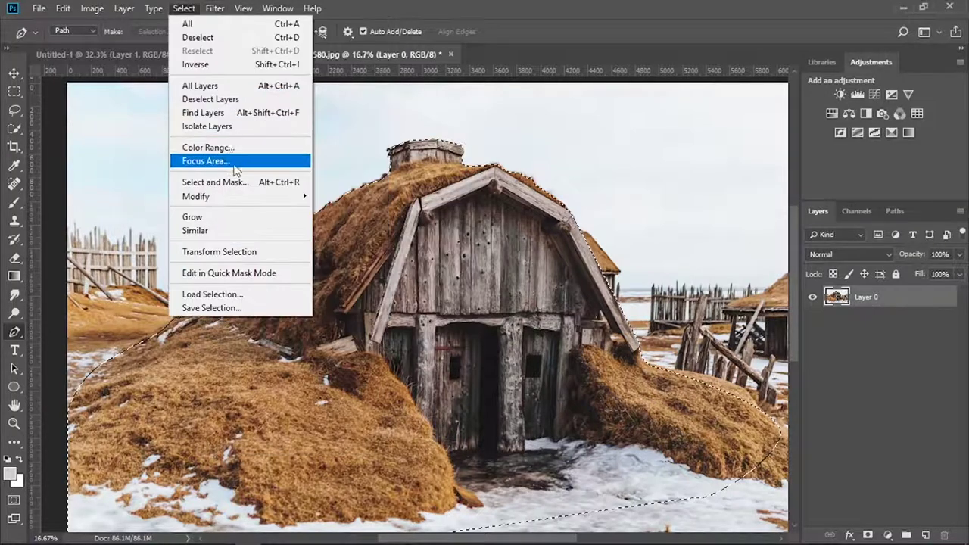
pyautogui.moveTo(184, 9)
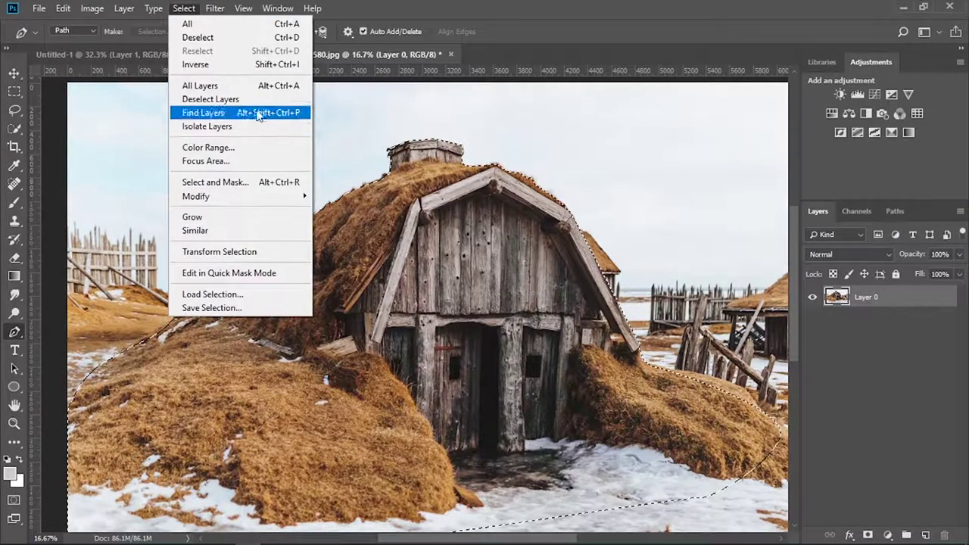
pyautogui.click(227, 182)
pyautogui.scroll(3, 465, 234)
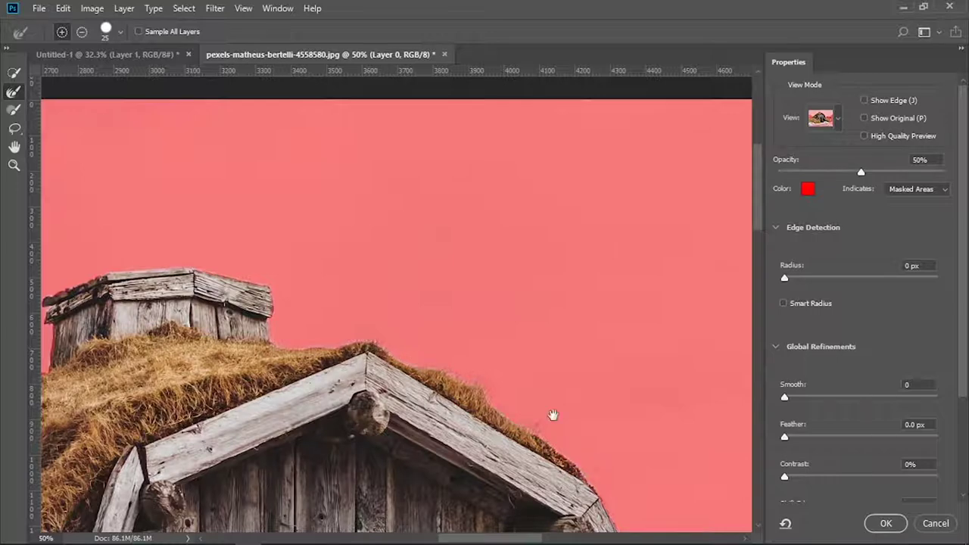
pyautogui.moveTo(553, 415); pyautogui.dragTo(371, 315)
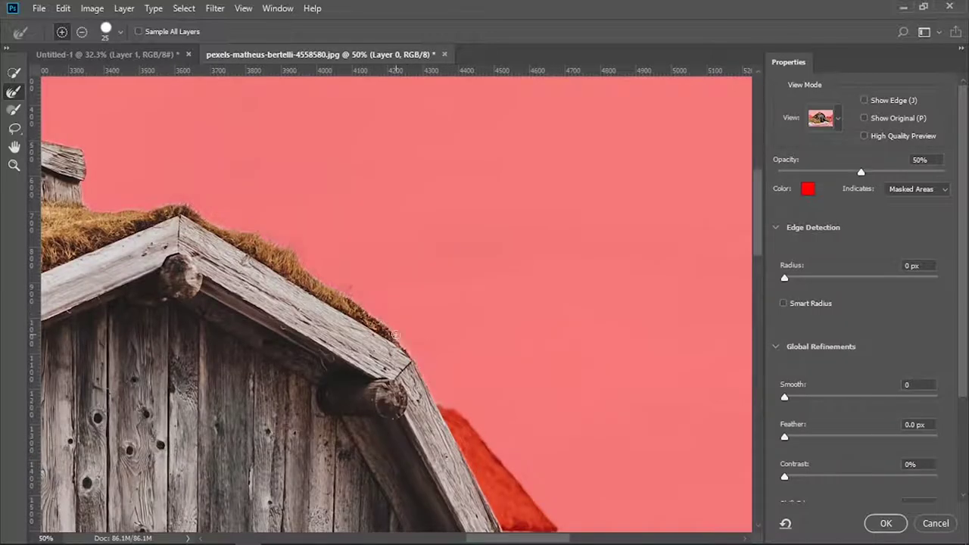
pyautogui.scroll(-3, 395, 335)
pyautogui.hscroll(5, 409, 352)
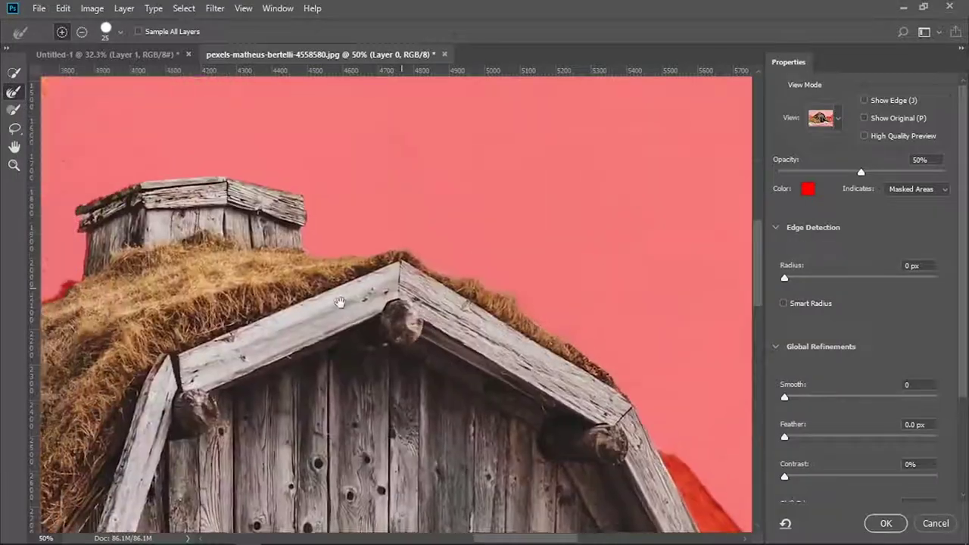
pyautogui.click(886, 523)
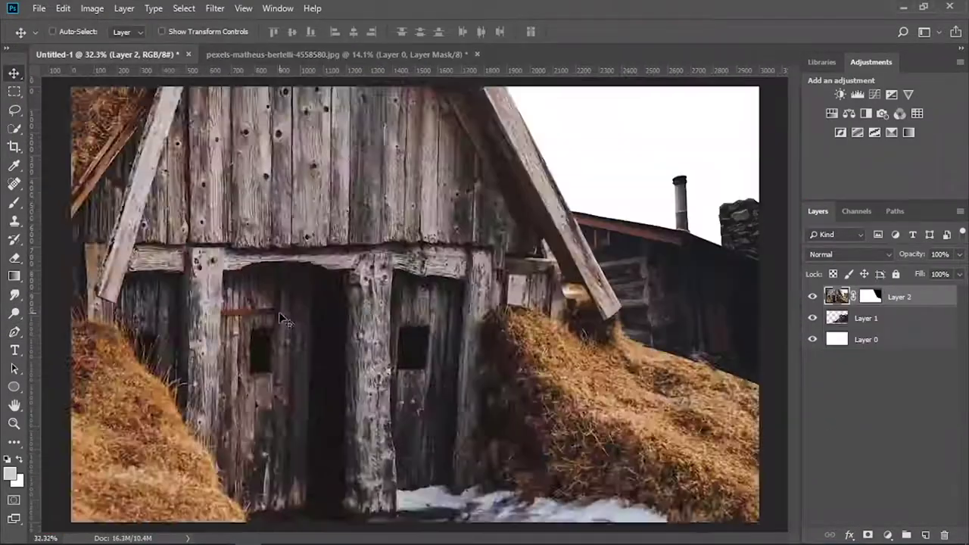
# Step: Shrink the sod hut to about 29%, moving it slightly down and right
pyautogui.hotkey('ctrl', 't')
pyautogui.hotkey('ctrl', '-')
pyautogui.hotkey('ctrl', '-')
pyautogui.hotkey('ctrl', '-')
pyautogui.moveTo(660, 508); pyautogui.dragTo(467, 386)
pyautogui.hotkey('ctrl', '+')
pyautogui.hotkey('ctrl', '+')
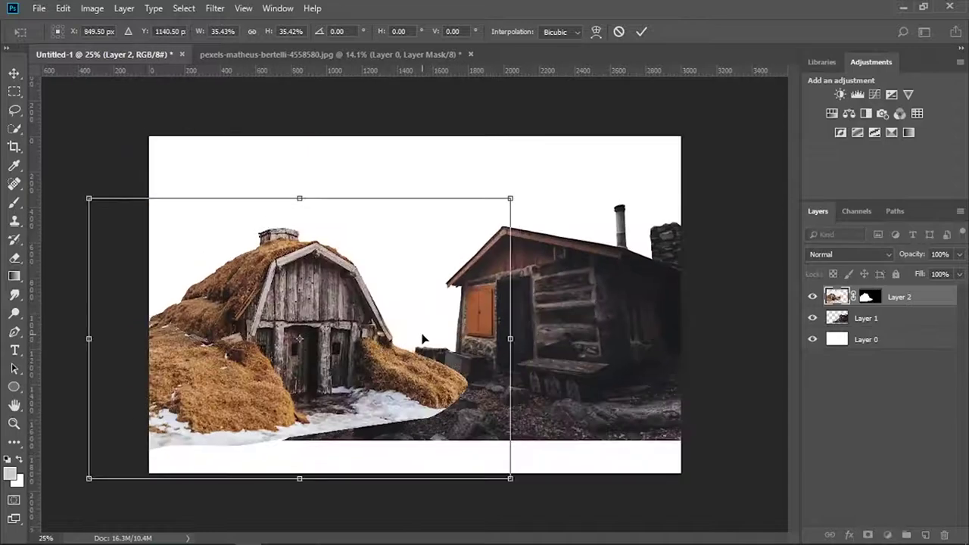
pyautogui.moveTo(424, 338); pyautogui.dragTo(427, 369)
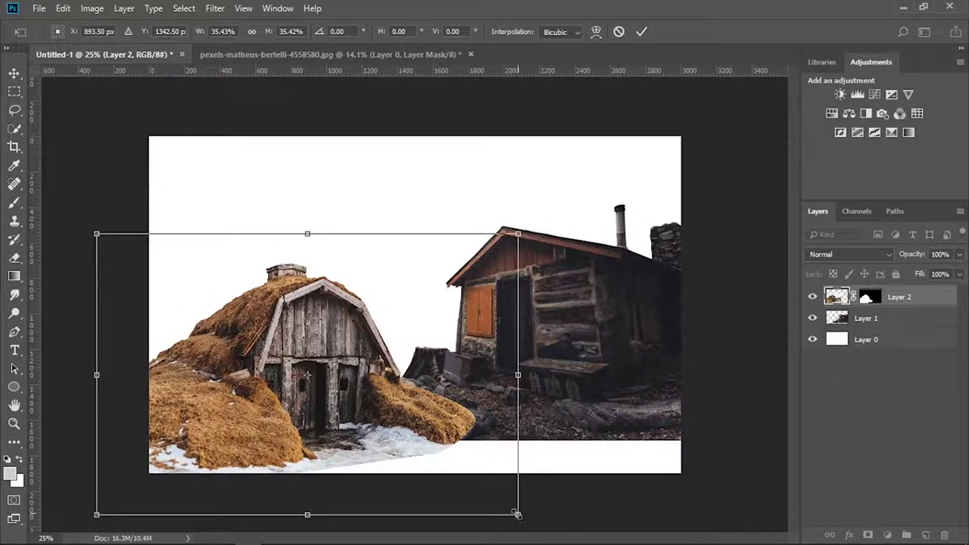
pyautogui.moveTo(517, 514); pyautogui.dragTo(480, 465)
pyautogui.moveTo(312, 365); pyautogui.dragTo(327, 365)
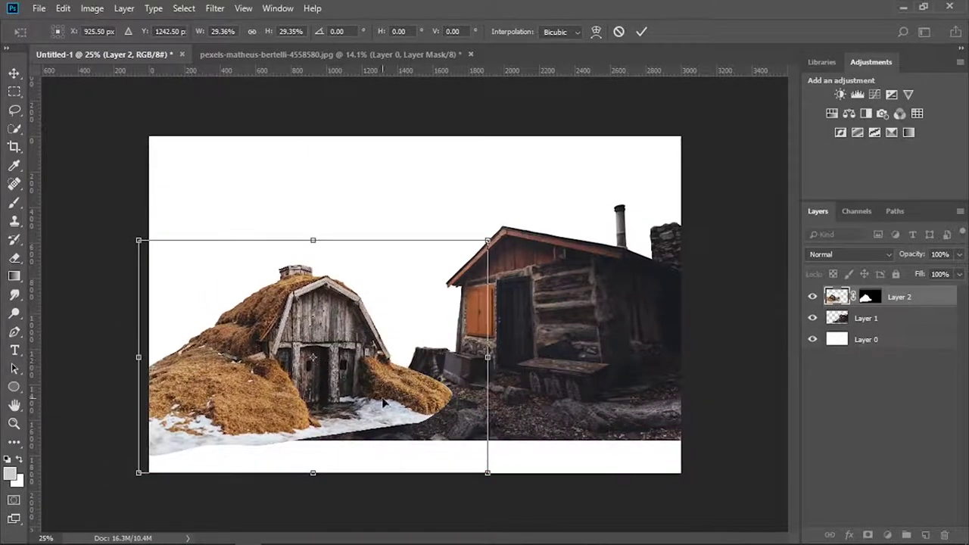
pyautogui.moveTo(384, 404); pyautogui.dragTo(391, 404)
# Step: Commit the hut, then move the landscape backdrop up-left and scale it to about 78%
pyautogui.press('Return')
pyautogui.hotkey('ctrl', '+')
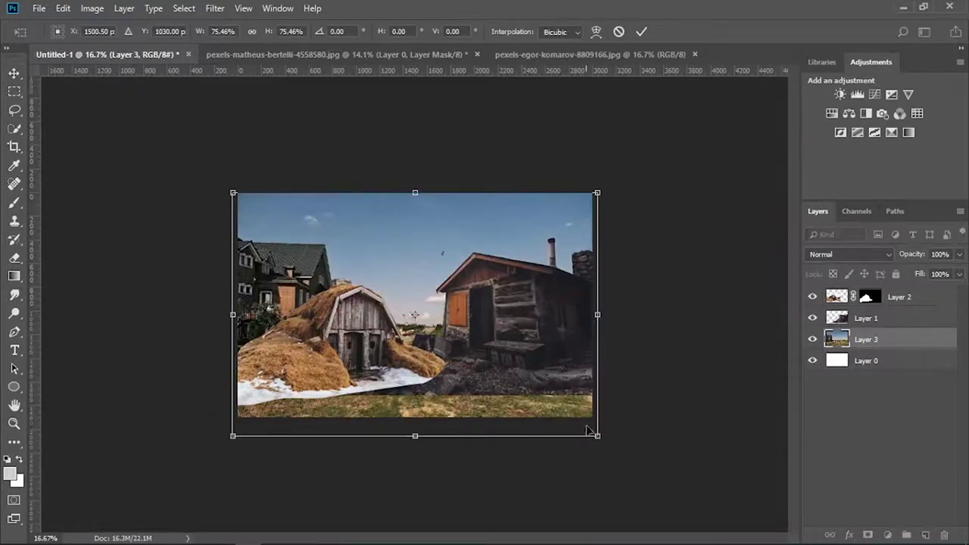
pyautogui.moveTo(457, 383); pyautogui.dragTo(410, 343)
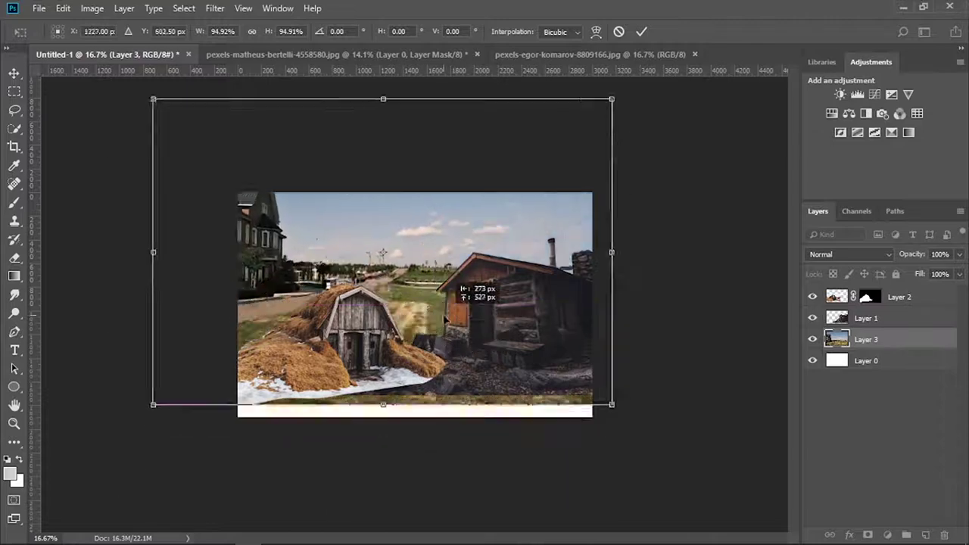
pyautogui.moveTo(123, 121); pyautogui.dragTo(212, 181)
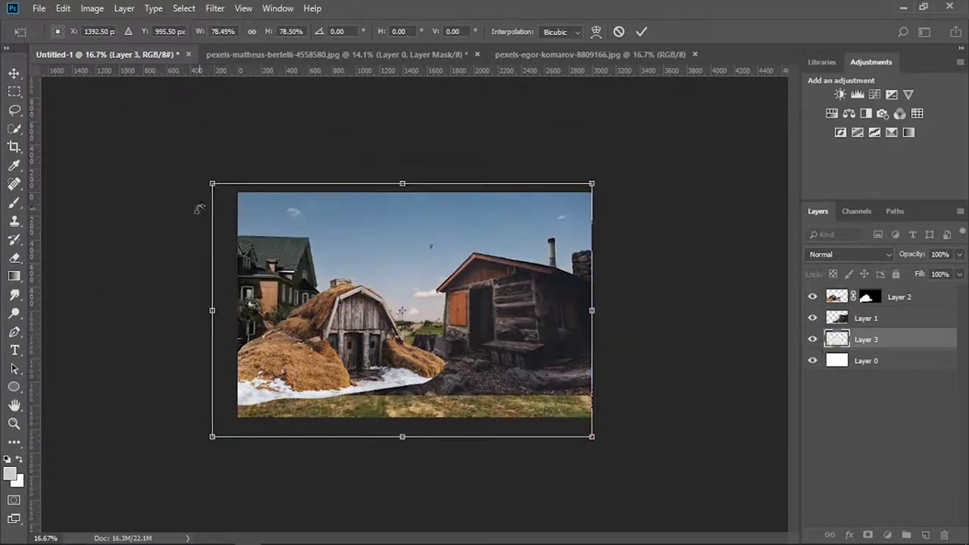
pyautogui.moveTo(313, 300); pyautogui.dragTo(306, 287)
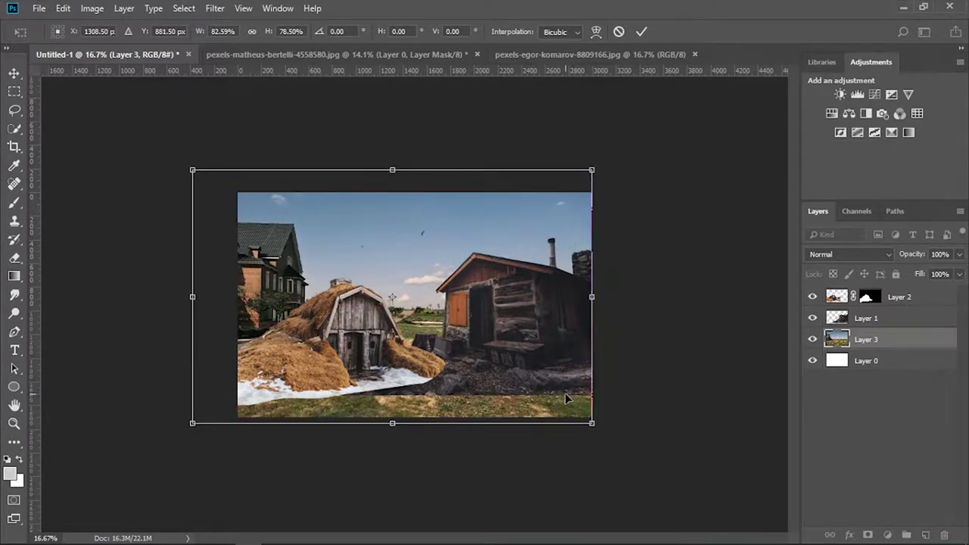
pyautogui.press('Return')
pyautogui.hotkey('ctrl', '+')
pyautogui.hotkey('ctrl', '+')
# Step: Paint black on the sod hut's mask to hide the snow along the bottom
pyautogui.hotkey('ctrl', '-')
pyautogui.click(869, 297)
pyautogui.press('b')
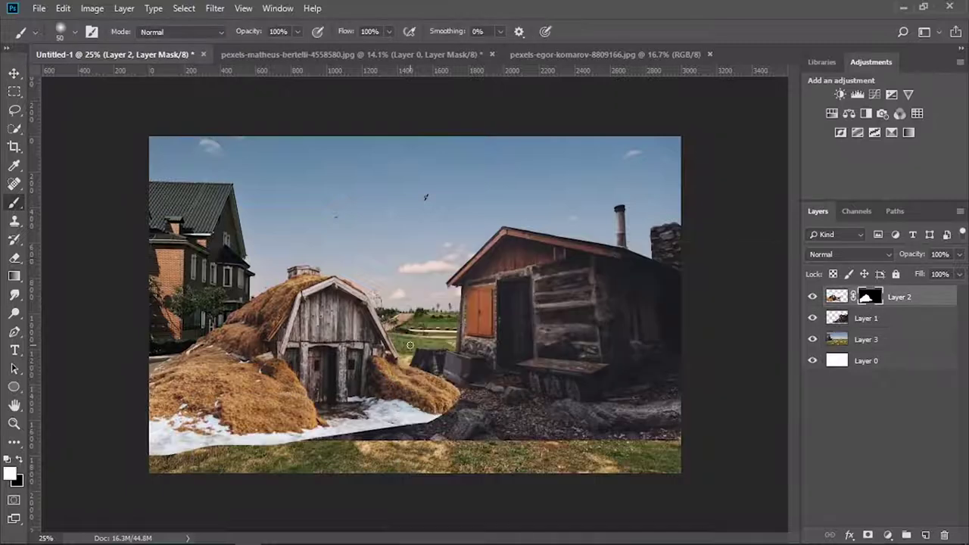
pyautogui.press('x')
pyautogui.moveTo(224, 459)
pyautogui.mouseDown()
pyautogui.moveTo(159, 424)
pyautogui.moveTo(220, 454)
pyautogui.mouseUp()
pyautogui.press('[')
pyautogui.press('[')
pyautogui.press('[')
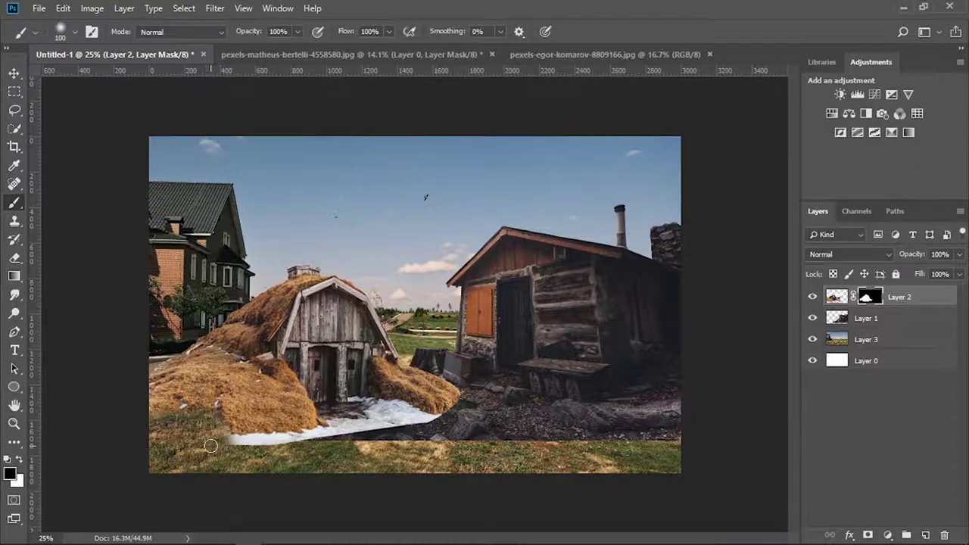
pyautogui.press('x')
pyautogui.press('x')
pyautogui.moveTo(145, 410)
pyautogui.mouseDown()
pyautogui.moveTo(354, 425)
pyautogui.moveTo(401, 409)
pyautogui.moveTo(443, 416)
pyautogui.mouseUp()
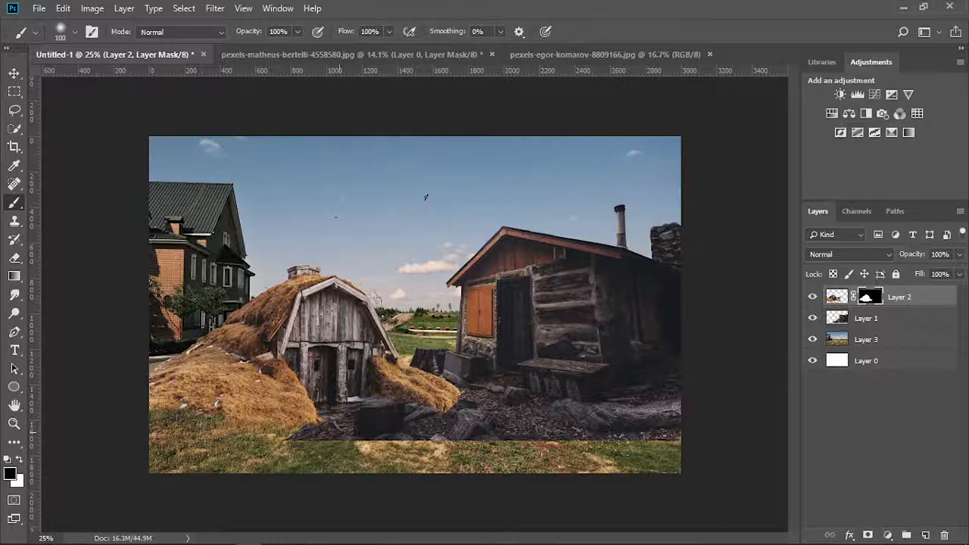
pyautogui.rightClick(312, 433)
pyautogui.press('Return')
# Step: Mask the log cabin layer and paint out the dark rocks at its base
pyautogui.click(866, 318)
pyautogui.click(868, 535)
pyautogui.moveTo(303, 437); pyautogui.dragTo(384, 405)
pyautogui.press(']')
pyautogui.moveTo(406, 438)
pyautogui.mouseDown()
pyautogui.moveTo(575, 445)
pyautogui.moveTo(735, 433)
pyautogui.mouseUp()
# Step: Darken the background landscape's midtones with Levels
pyautogui.press('v')
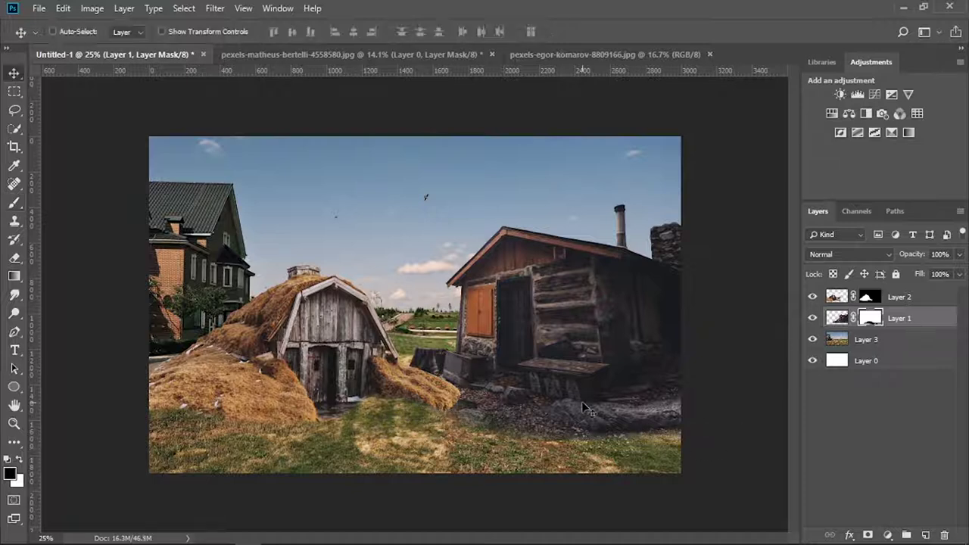
pyautogui.click(863, 339)
pyautogui.hotkey('ctrl', 'l')
pyautogui.moveTo(779, 239); pyautogui.dragTo(724, 237)
# Step: Adjust the landscape's Red and Blue Levels channels for a cooler cast
pyautogui.click(745, 141)
pyautogui.click(750, 150)
pyautogui.click(761, 131)
pyautogui.click(757, 166)
pyautogui.press('Return')
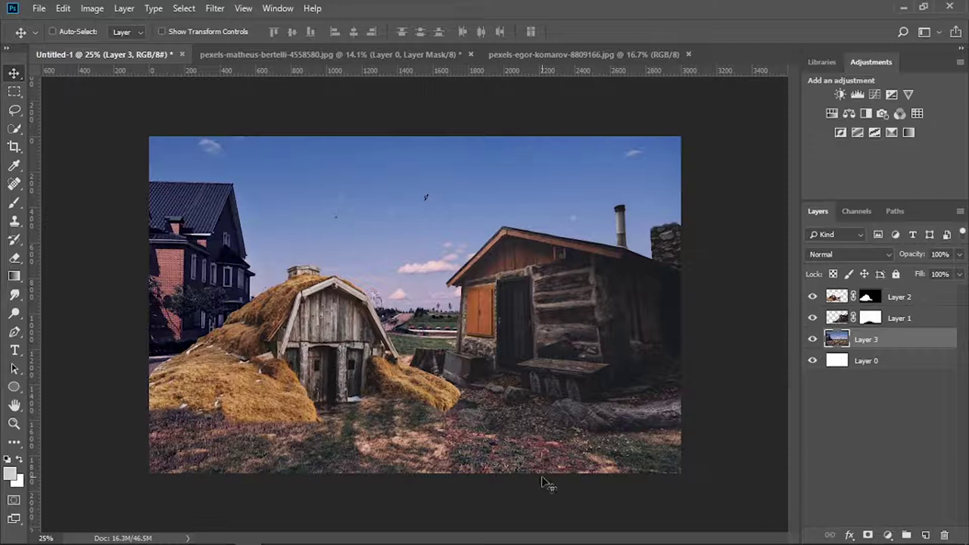
# Step: Darken the sod hut with Levels Blue/Green tweaks, then add a mask to the landscape
pyautogui.click(836, 297)
pyautogui.hotkey('ctrl', 'l')
pyautogui.click(742, 131)
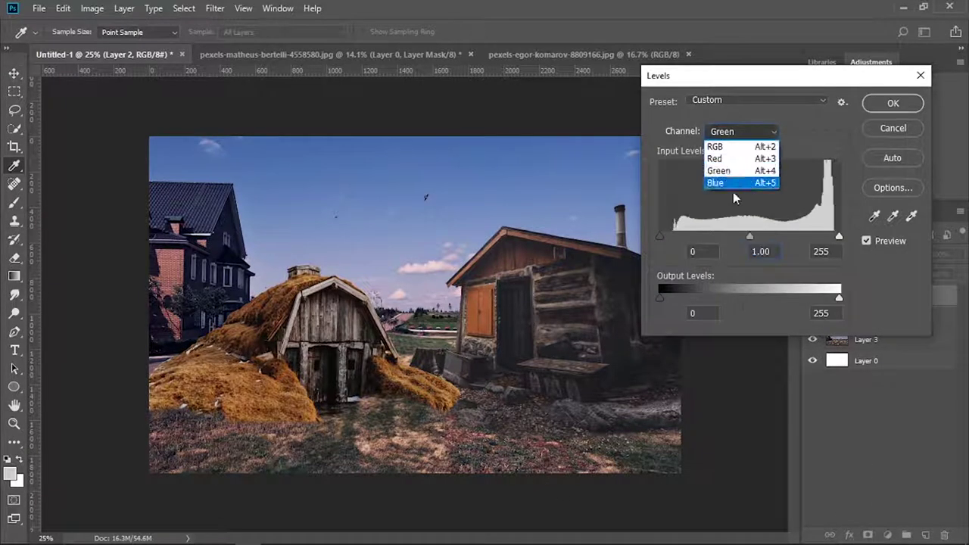
pyautogui.click(727, 182)
pyautogui.moveTo(749, 236); pyautogui.dragTo(760, 235)
pyautogui.click(742, 131)
pyautogui.click(727, 167)
pyautogui.click(742, 131)
pyautogui.click(727, 162)
pyautogui.click(742, 131)
pyautogui.click(727, 116)
pyautogui.click(893, 103)
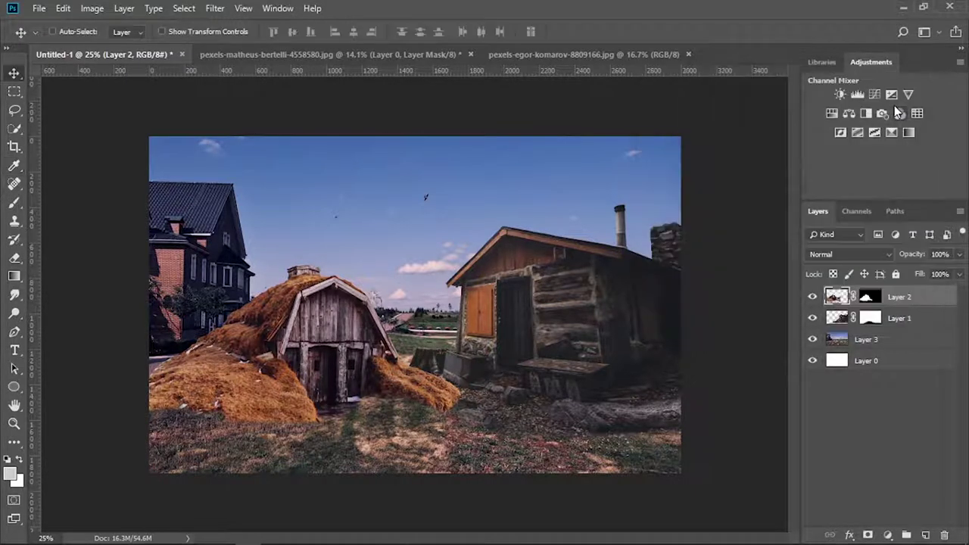
pyautogui.click(883, 335)
pyautogui.click(867, 536)
# Step: Paint black on Layer 3's mask to hide the landscape's sky and left house
pyautogui.press('b')
pyautogui.moveTo(220, 356); pyautogui.dragTo(152, 352)
pyautogui.moveTo(280, 253)
pyautogui.mouseDown()
pyautogui.moveTo(174, 294)
pyautogui.moveTo(742, 184)
pyautogui.moveTo(227, 228)
pyautogui.moveTo(424, 341)
pyautogui.moveTo(675, 227)
pyautogui.mouseUp()
pyautogui.press('[')
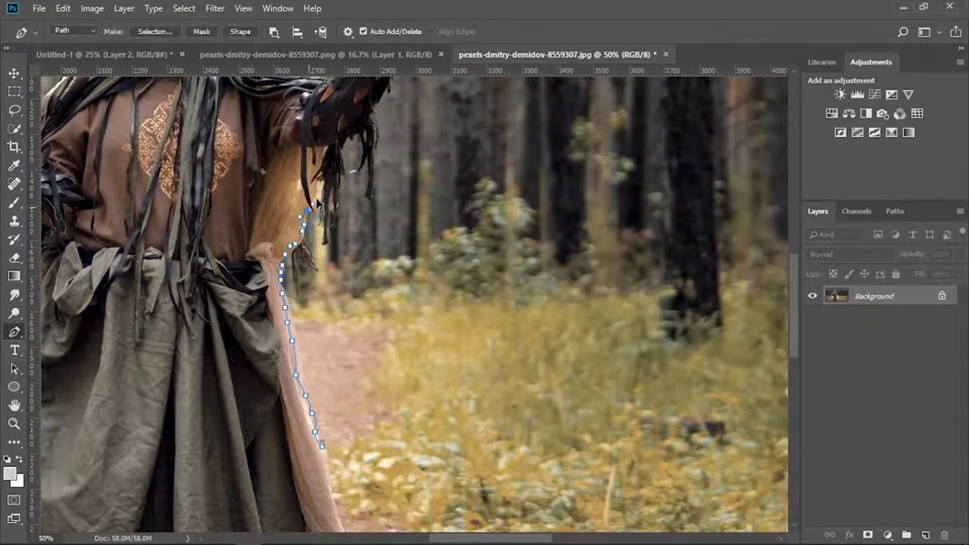
# Step: Trace the costumed figure's outline with Pen points along the hair
pyautogui.click(317, 198)
pyautogui.click(327, 171)
pyautogui.click(330, 137)
pyautogui.click(352, 127)
pyautogui.scroll(2, 329, 154)
pyautogui.scroll(3, 379, 227)
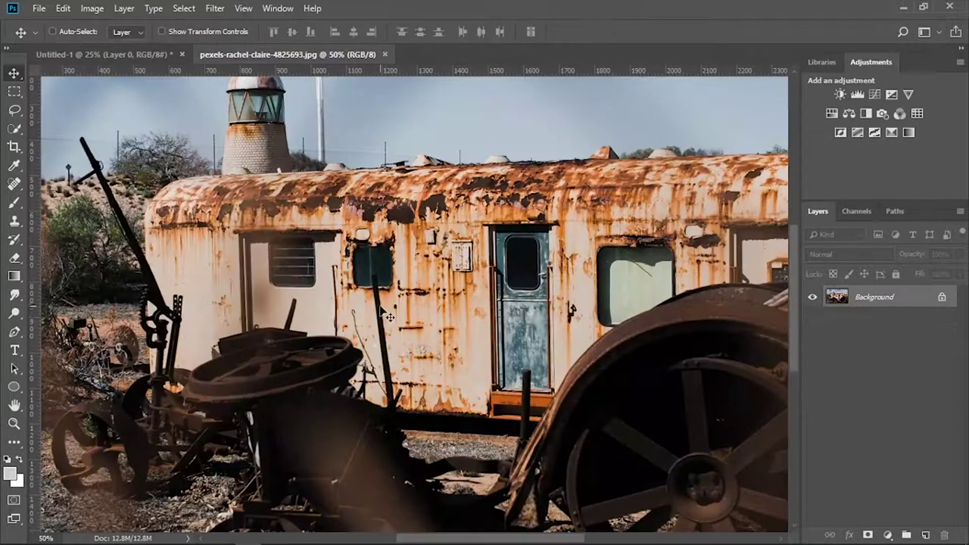
# Step: Trace a Pen path along the rusty trailer's roofline, zoomed in
pyautogui.press('p')
pyautogui.scroll(2, 388, 316)
pyautogui.hotkey('ctrl', '+')
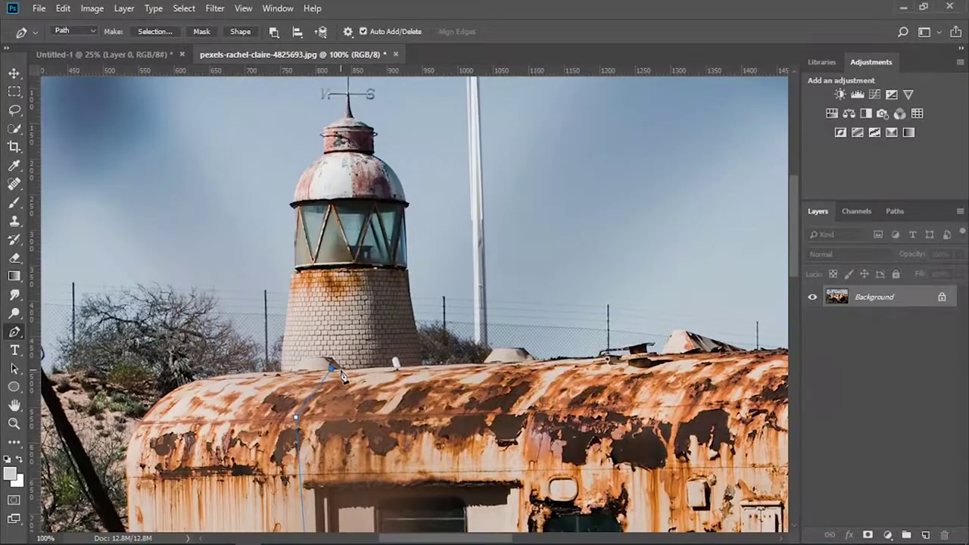
pyautogui.click(481, 364)
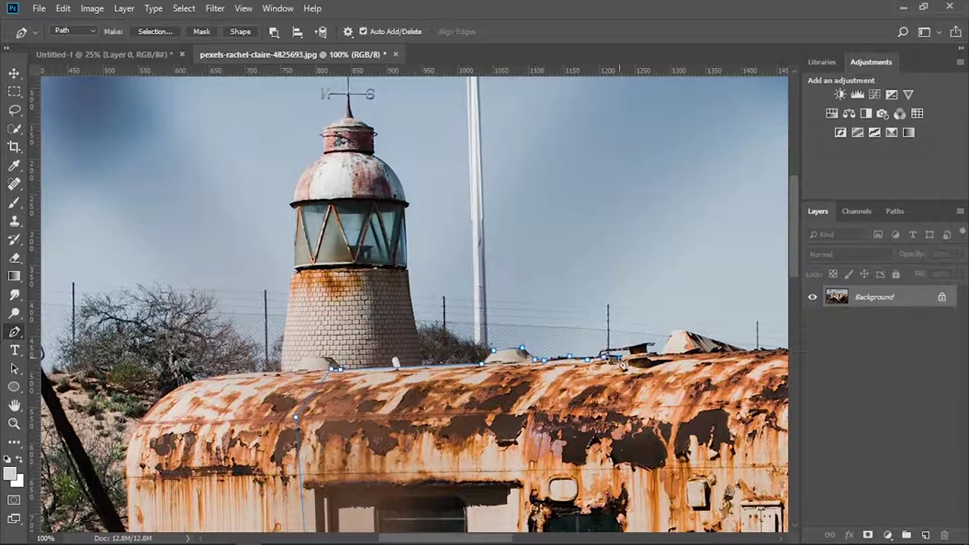
pyautogui.moveTo(754, 354); pyautogui.dragTo(421, 396)
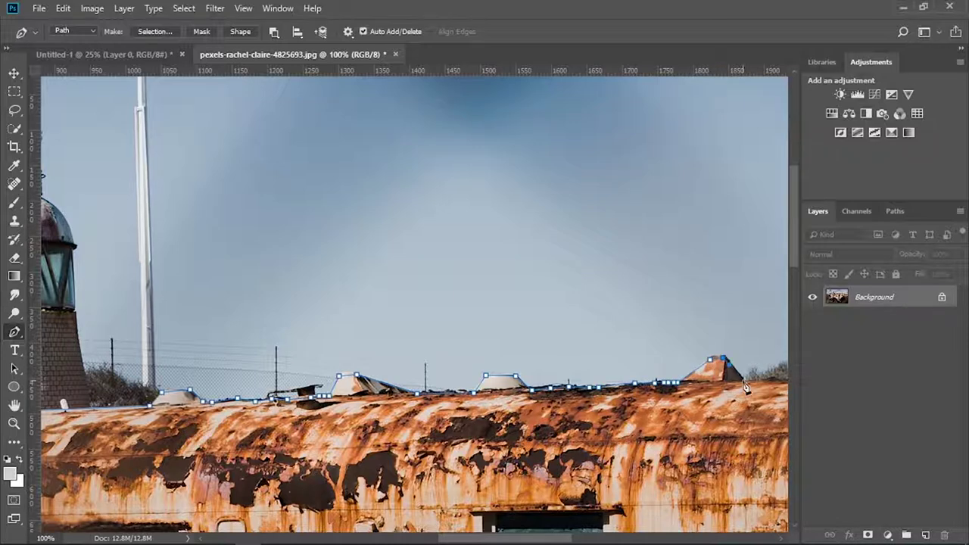
pyautogui.moveTo(746, 388); pyautogui.dragTo(448, 399)
pyautogui.click(494, 391)
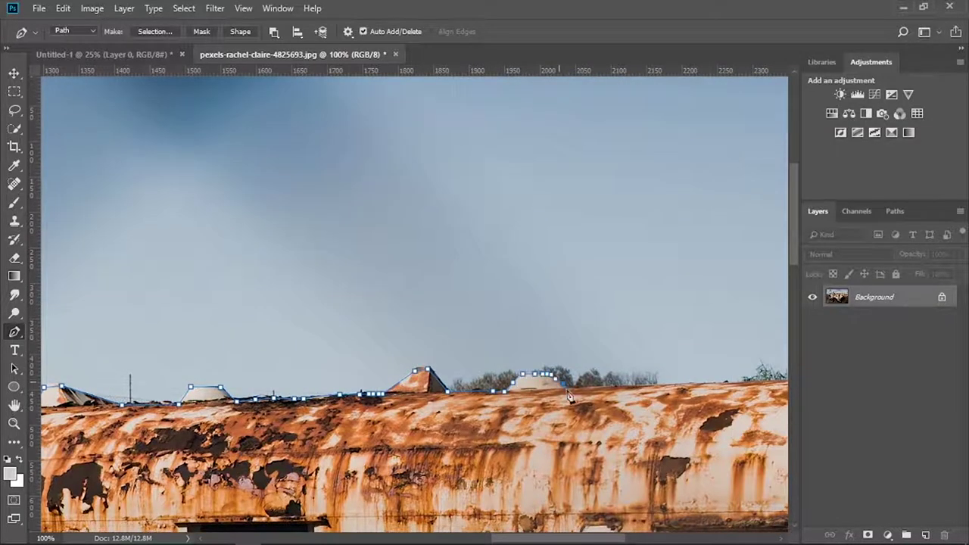
pyautogui.hscroll(5, 570, 397)
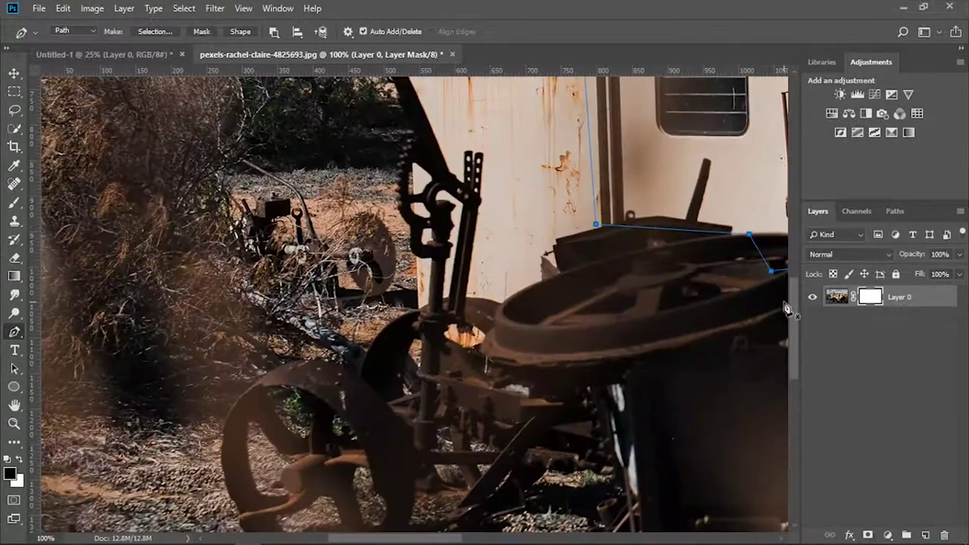
# Step: Turn the trailer path into a selection and mask out everything else
pyautogui.rightClick(787, 308)
pyautogui.click(727, 227)
pyautogui.click(558, 134)
pyautogui.click(867, 535)
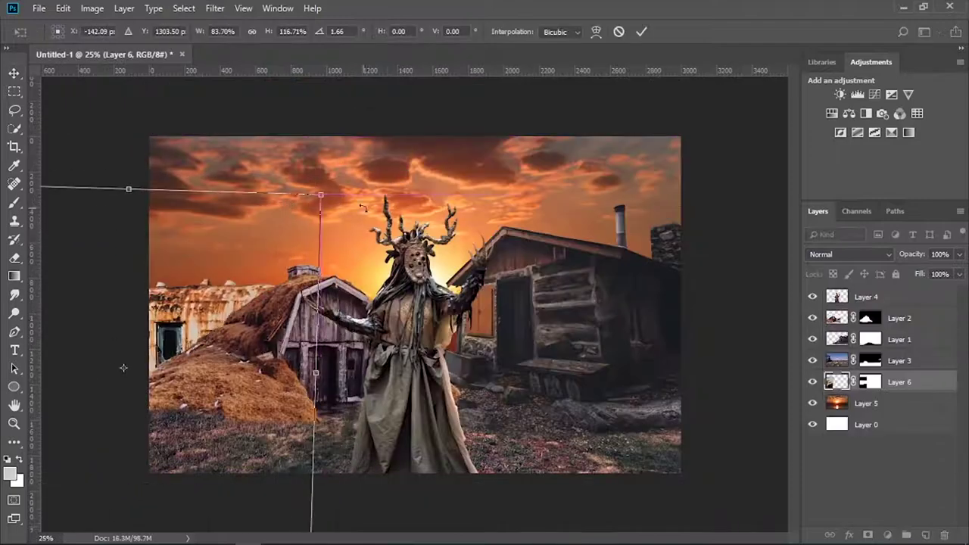
# Step: Apply the transform and add a cabin Exposure adjustment at -1.22 with an inverted mask
pyautogui.press('Return')
pyautogui.hotkey('ctrl', 'l')
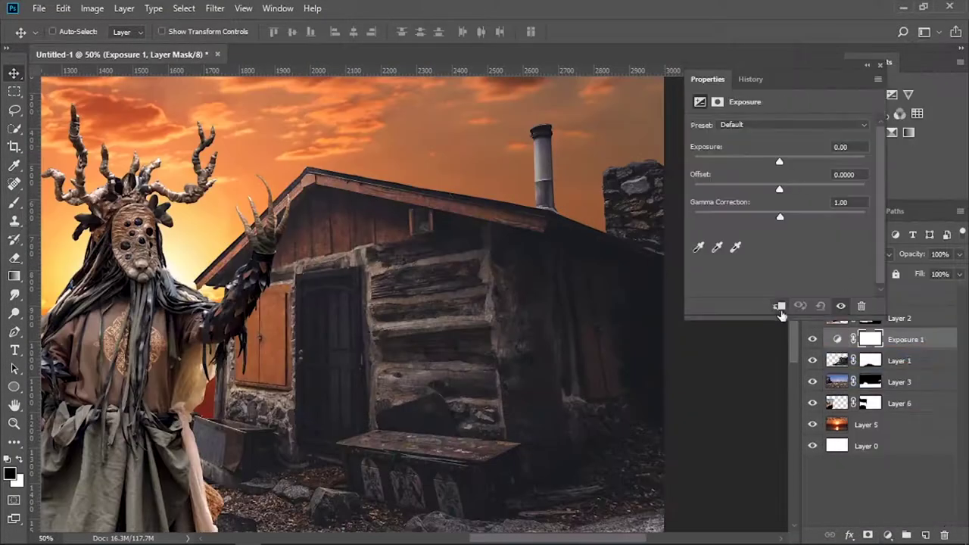
pyautogui.click(779, 306)
pyautogui.moveTo(780, 161); pyautogui.dragTo(753, 162)
pyautogui.hotkey('ctrl', 'i')
pyautogui.press('b')
pyautogui.rightClick(326, 243)
pyautogui.press('Escape')
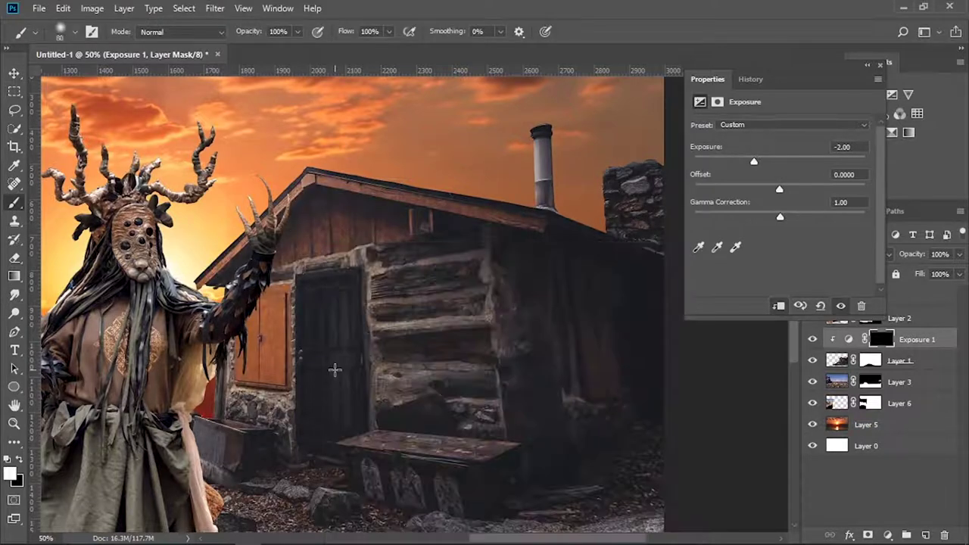
pyautogui.rightClick(303, 243)
pyautogui.press('Escape')
pyautogui.click(765, 161)
# Step: Paint the mask over the bench surroundings, cabin door, roof and upper logs
pyautogui.moveTo(409, 492); pyautogui.dragTo(562, 480)
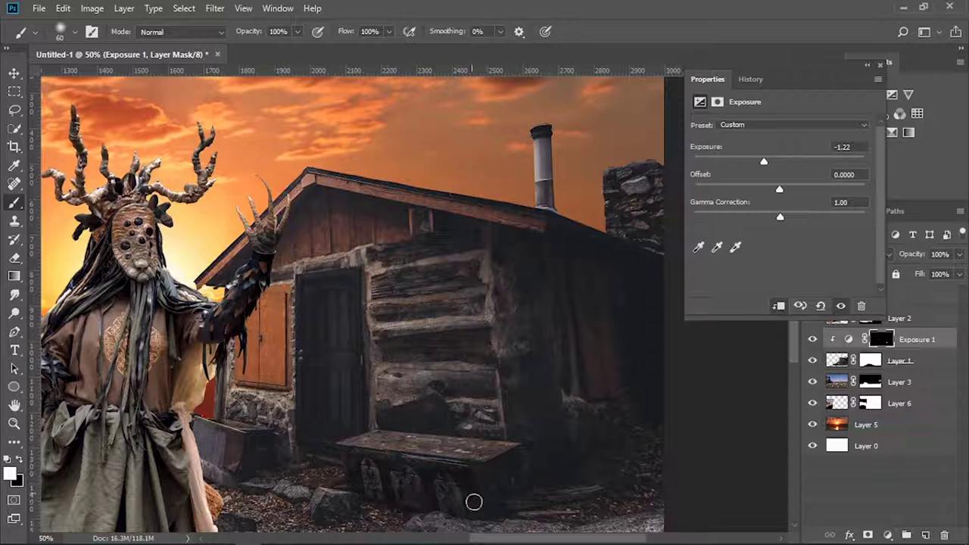
pyautogui.press(']')
pyautogui.press(']')
pyautogui.press(']')
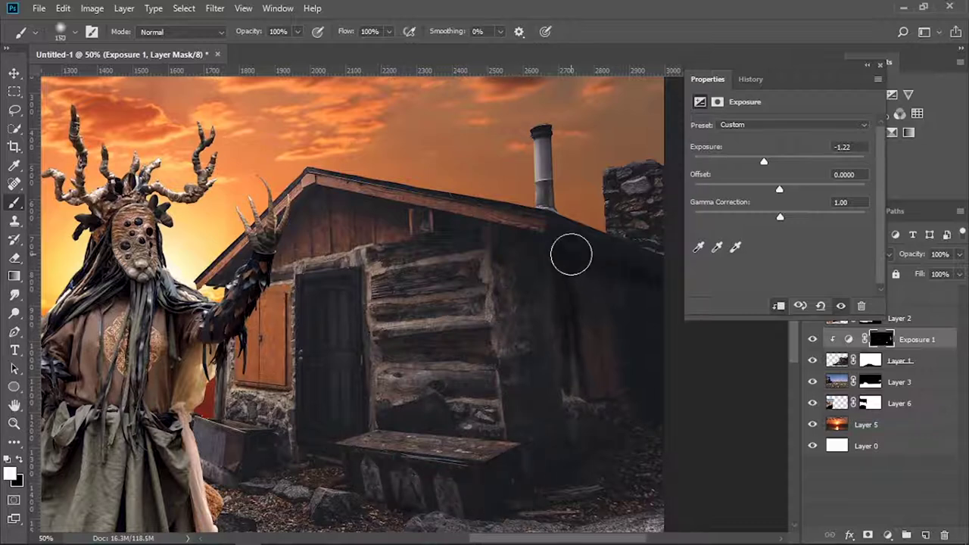
pyautogui.scroll(-2, 549, 200)
pyautogui.scroll(-2, 550, 200)
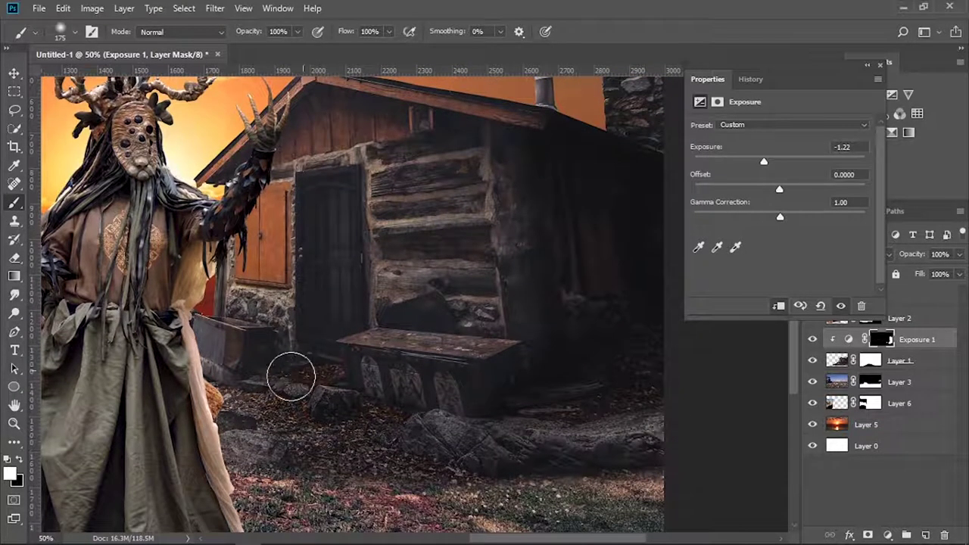
pyautogui.press('[')
pyautogui.press('[')
pyautogui.press('[')
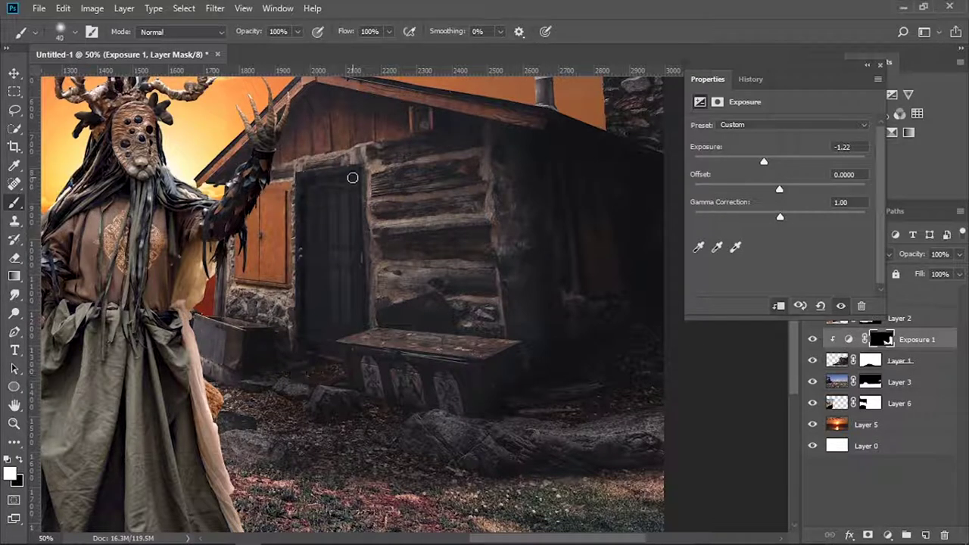
pyautogui.moveTo(322, 194); pyautogui.dragTo(362, 251)
pyautogui.moveTo(280, 120); pyautogui.dragTo(513, 228)
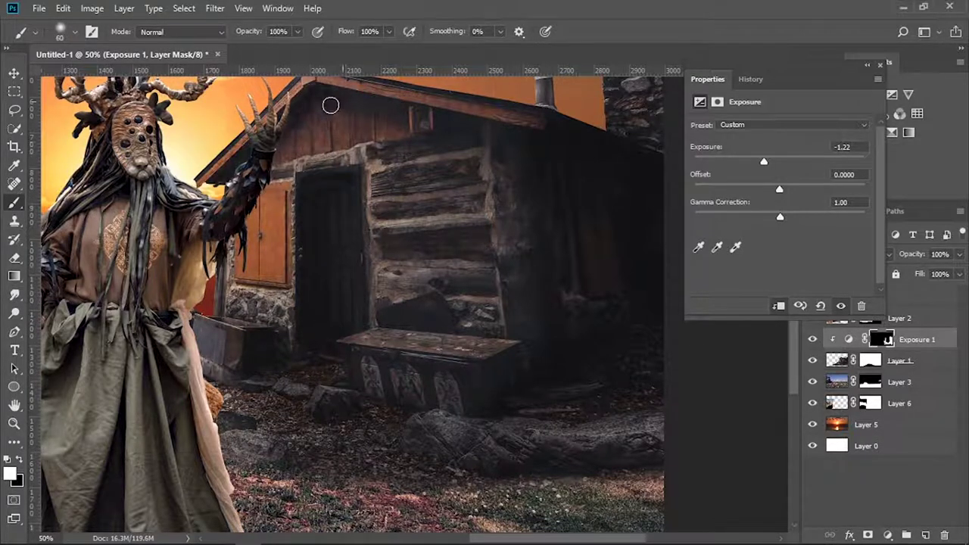
pyautogui.press(']')
pyautogui.press(']')
pyautogui.press(']')
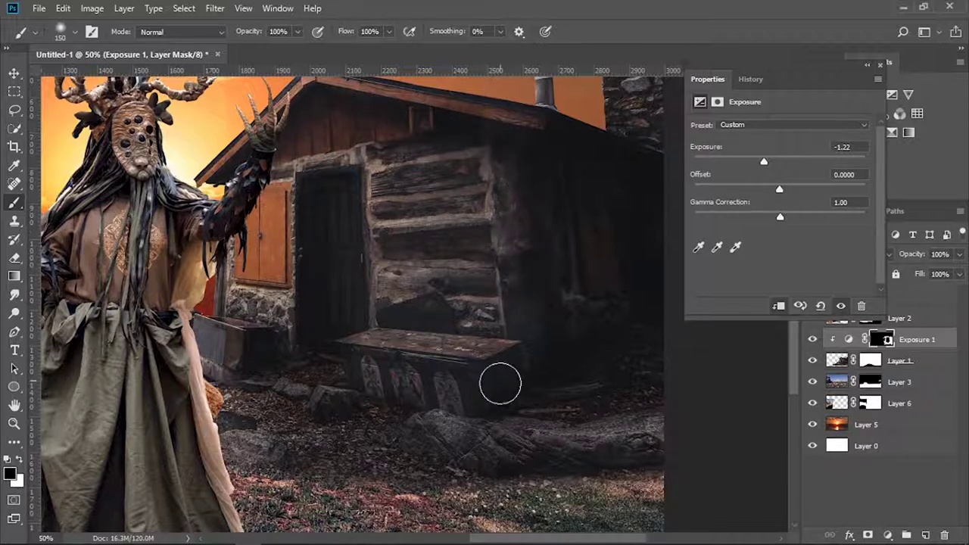
pyautogui.scroll(-1, 454, 439)
pyautogui.press('[')
pyautogui.press('[')
pyautogui.press('[')
pyautogui.moveTo(492, 432); pyautogui.dragTo(598, 420)
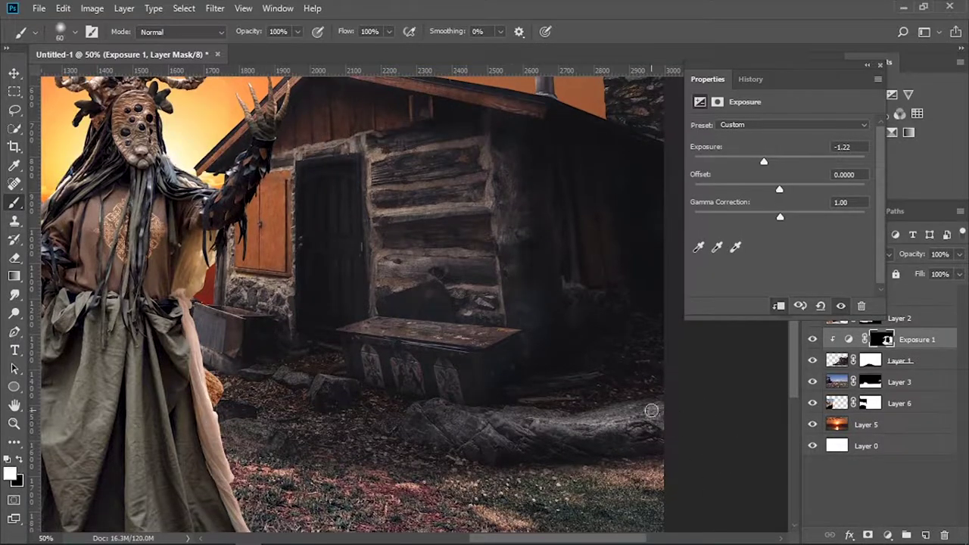
# Step: Add a clipped Exposure adjustment above the landscape layer and lower it to darken the ground
pyautogui.hotkey('ctrl', '-')
pyautogui.click(863, 382)
pyautogui.click(888, 536)
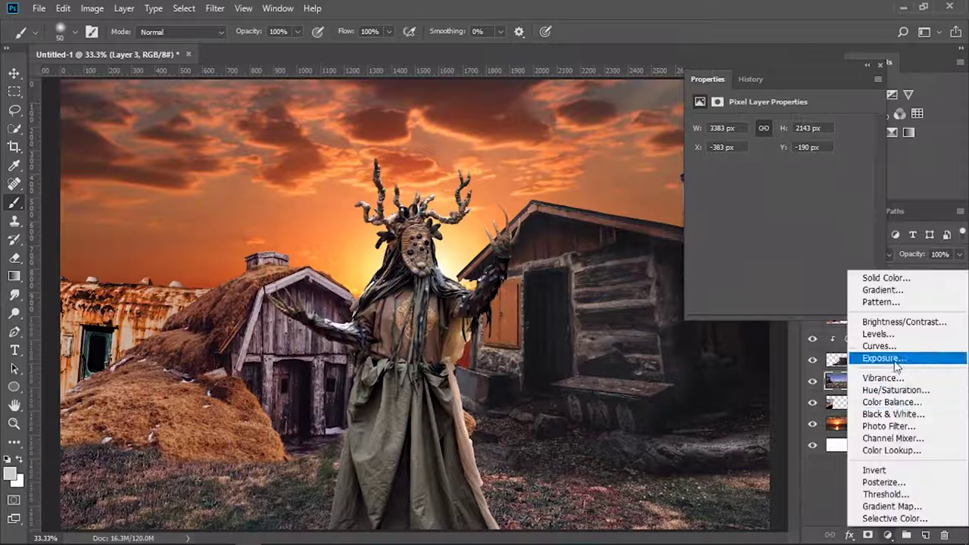
pyautogui.click(879, 363)
pyautogui.click(780, 306)
pyautogui.click(867, 64)
pyautogui.click(892, 95)
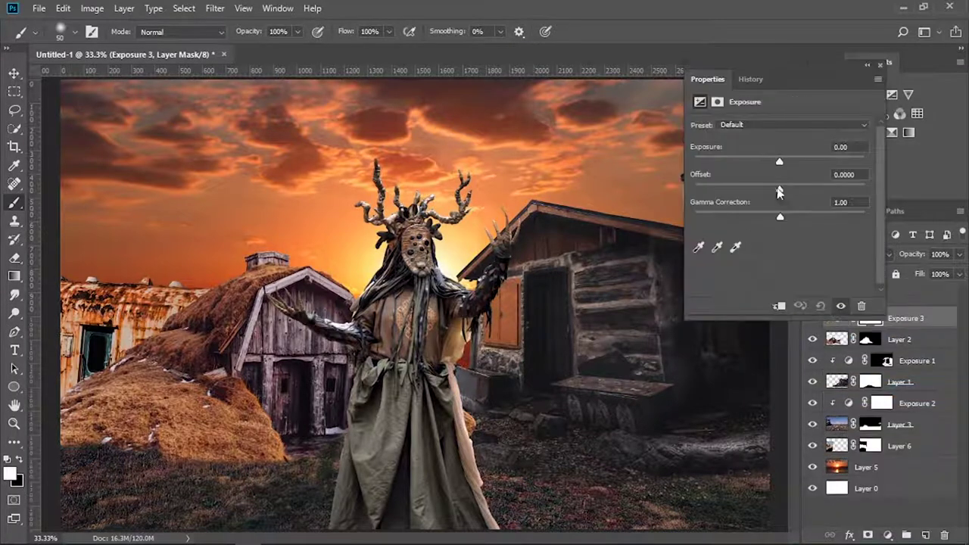
pyautogui.moveTo(779, 161); pyautogui.dragTo(750, 161)
# Step: Add an inverted-mask Exposure over the left hut and paint darkening onto the hay and barn doors
pyautogui.click(778, 306)
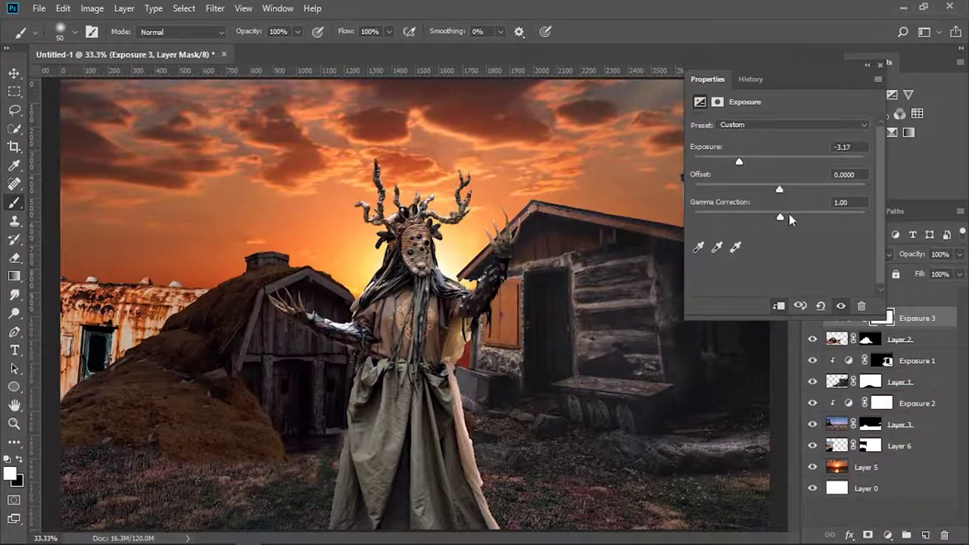
pyautogui.click(882, 318)
pyautogui.hotkey('ctrl', 'i')
pyautogui.moveTo(166, 465); pyautogui.dragTo(97, 454)
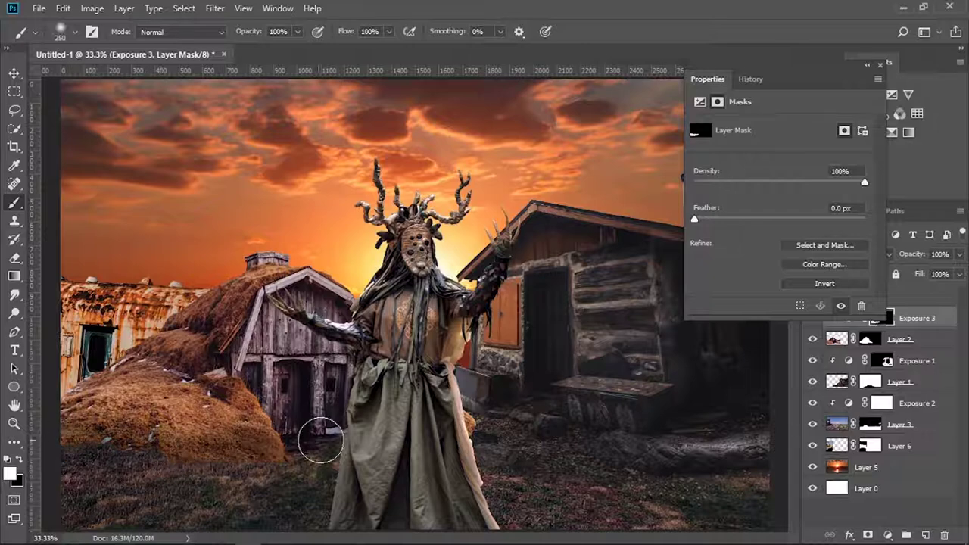
pyautogui.hotkey('ctrl', '+')
pyautogui.moveTo(573, 166); pyautogui.dragTo(785, 167)
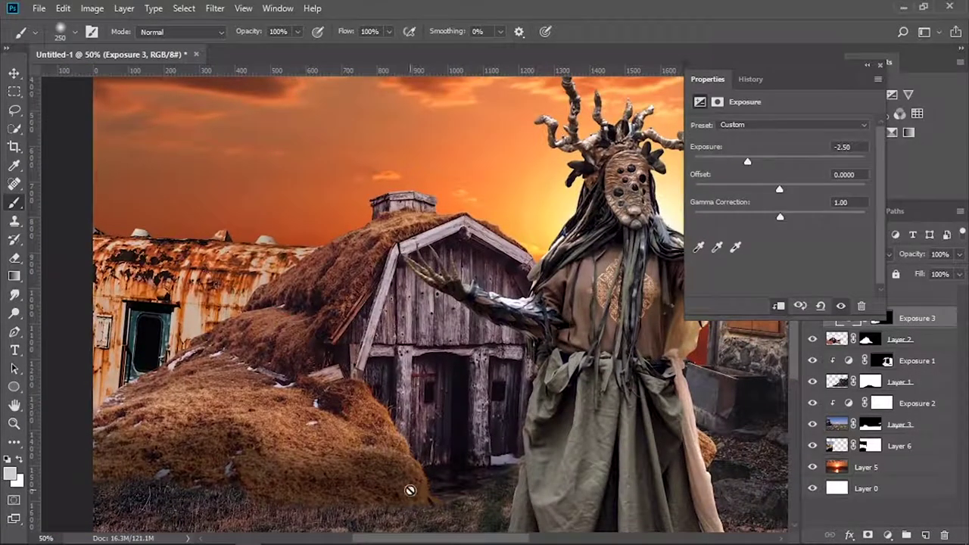
pyautogui.scroll(-2, 438, 387)
pyautogui.press('[')
pyautogui.press('[')
pyautogui.press('[')
pyautogui.moveTo(507, 272)
pyautogui.mouseDown()
pyautogui.moveTo(408, 378)
pyautogui.moveTo(388, 342)
pyautogui.mouseUp()
# Step: Touch up the mask, painting darkening over the hay mound and roof
pyautogui.press('x')
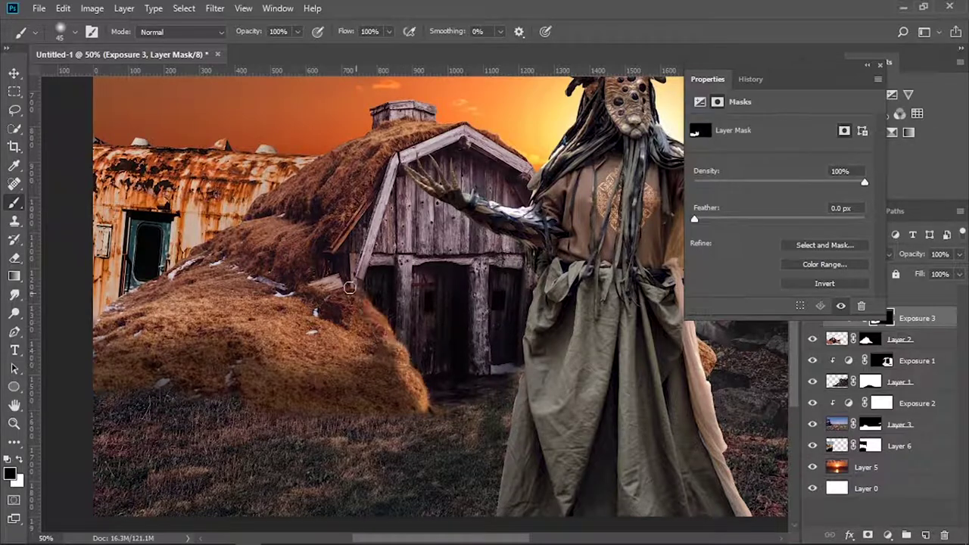
pyautogui.press('x')
pyautogui.press(']')
pyautogui.press(']')
pyautogui.press(']')
pyautogui.moveTo(356, 257)
pyautogui.mouseDown()
pyautogui.moveTo(296, 227)
pyautogui.moveTo(87, 325)
pyautogui.moveTo(303, 318)
pyautogui.mouseUp()
pyautogui.scroll(-1, 470, 257)
# Step: Add another Exposure adjustment above Exposure 2 with a black inverted mask
pyautogui.click(916, 403)
pyautogui.click(888, 535)
pyautogui.click(882, 361)
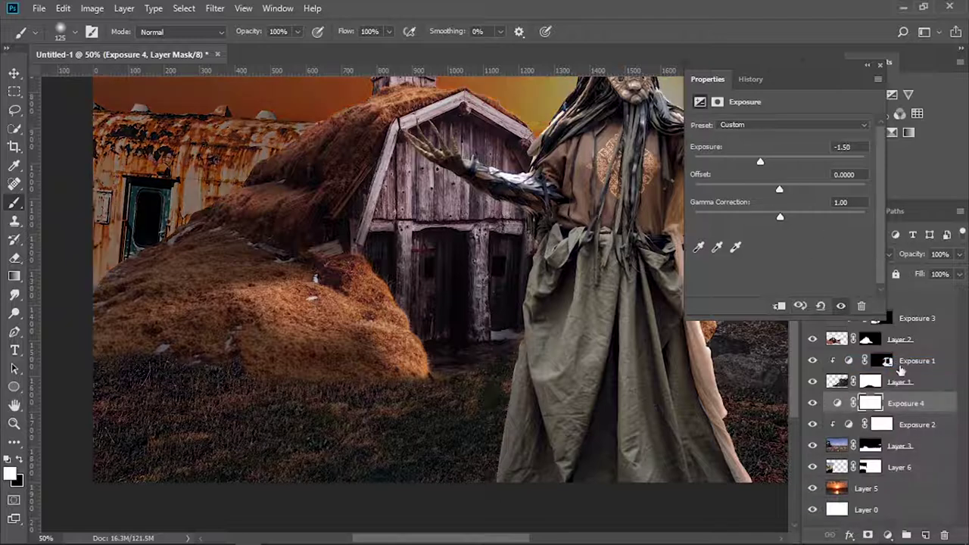
pyautogui.hotkey('ctrl', 'i')
pyautogui.hotkey('ctrl', '-')
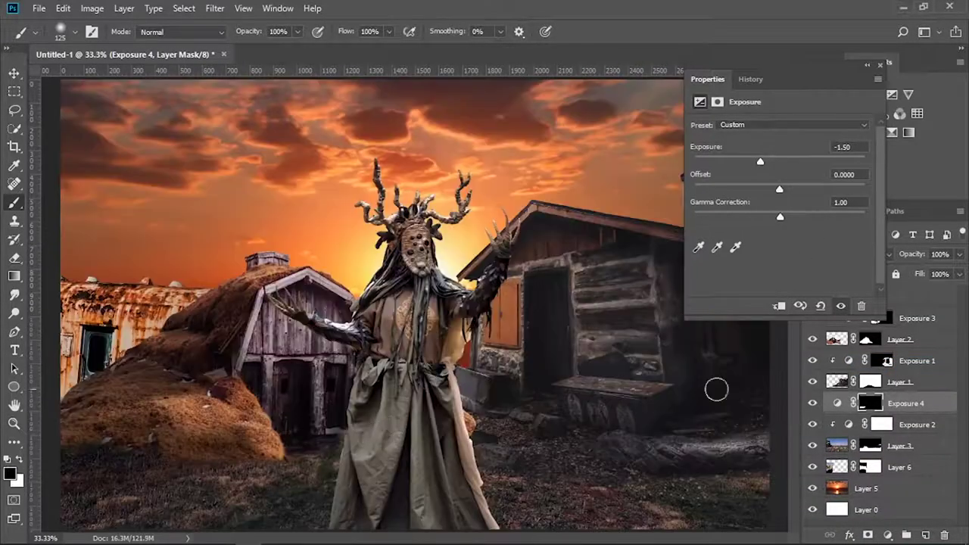
# Step: Add Exposure 5 clipped to Layer 6, the railcar, at -2.28
pyautogui.click(900, 467)
pyautogui.click(888, 535)
pyautogui.click(882, 361)
pyautogui.hotkey('ctrl', 'alt', 'g')
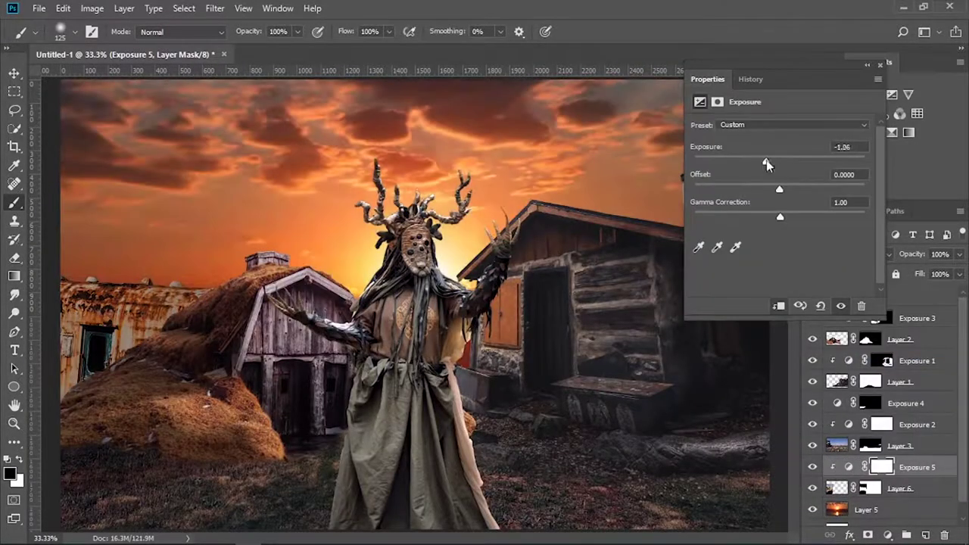
pyautogui.moveTo(779, 162); pyautogui.dragTo(750, 161)
# Step: Refine the Exposure 5 mask along the railcar's left roofline
pyautogui.moveTo(115, 277); pyautogui.dragTo(168, 278)
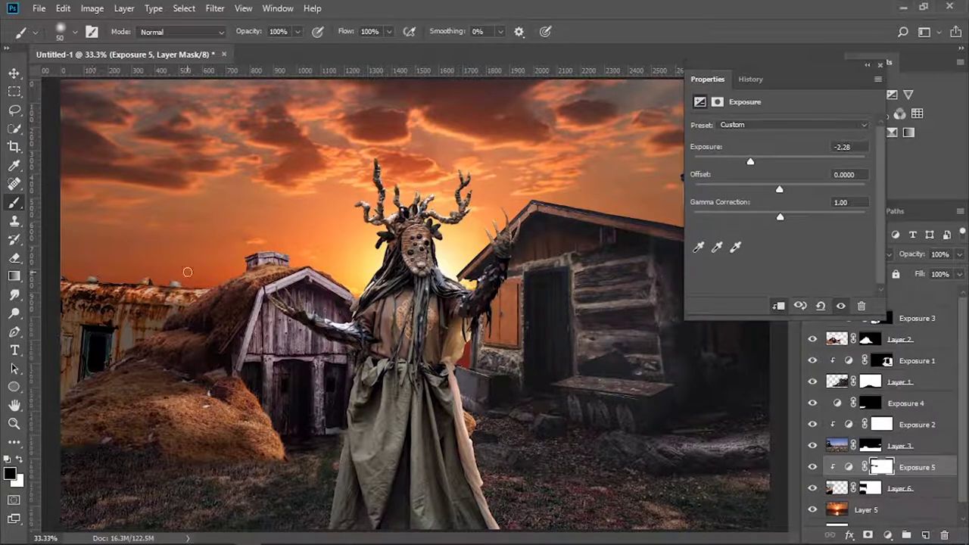
pyautogui.press('x')
pyautogui.moveTo(69, 284); pyautogui.dragTo(189, 302)
pyautogui.click(880, 65)
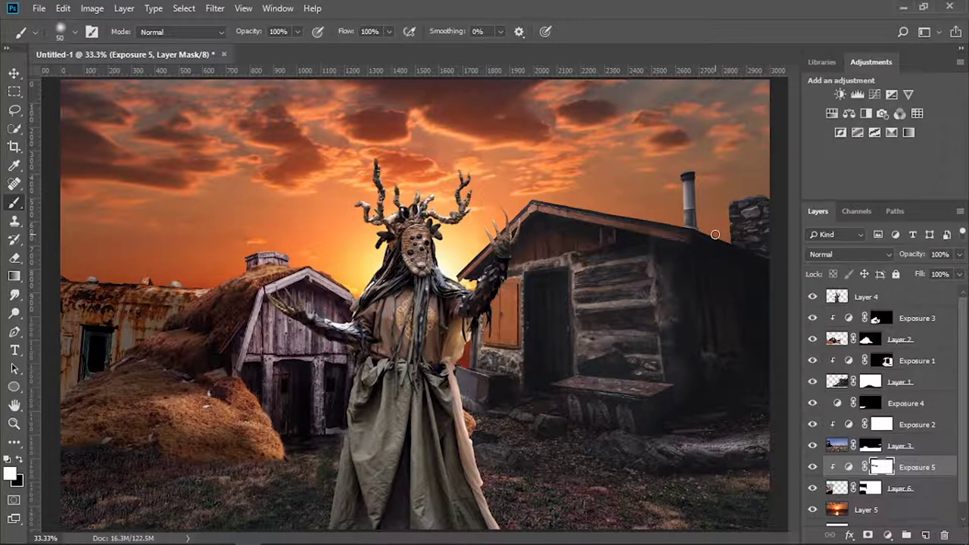
pyautogui.click(871, 466)
pyautogui.press('x')
pyautogui.click(882, 424)
pyautogui.click(883, 318)
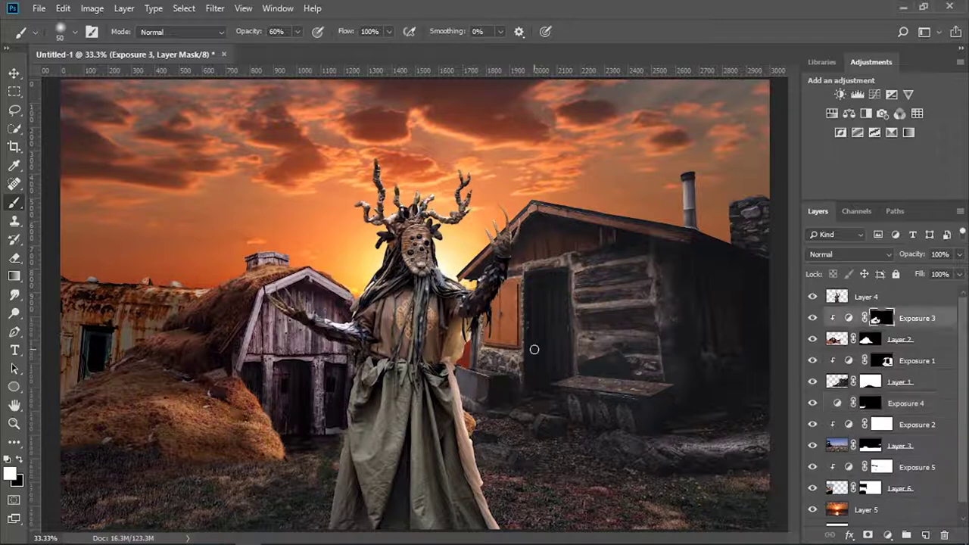
# Step: Add a rim-light Exposure adjustment at +1.67 with an inverted black mask
pyautogui.click(888, 534)
pyautogui.click(878, 353)
pyautogui.moveTo(780, 161); pyautogui.dragTo(801, 161)
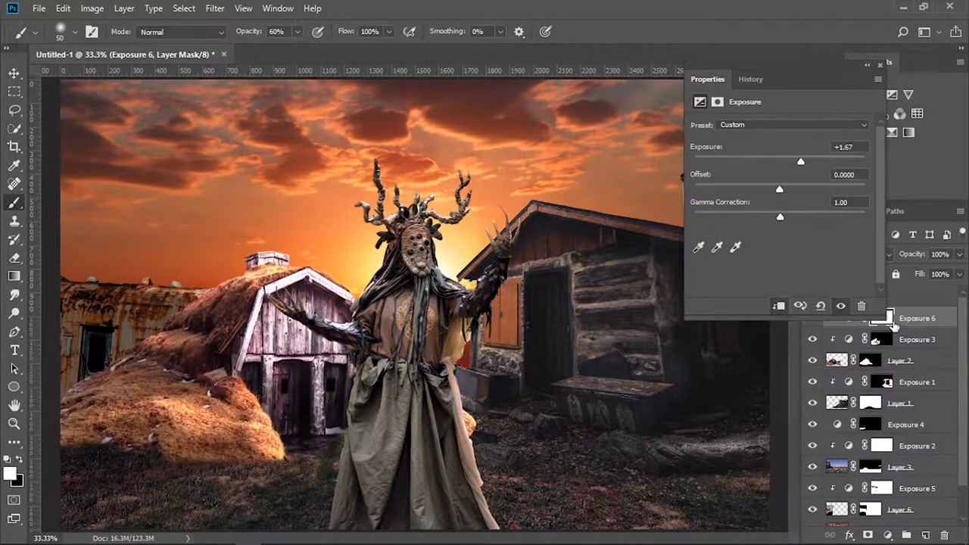
pyautogui.hotkey('ctrl', 'i')
pyautogui.scroll(2, 393, 259)
pyautogui.scroll(3, 394, 260)
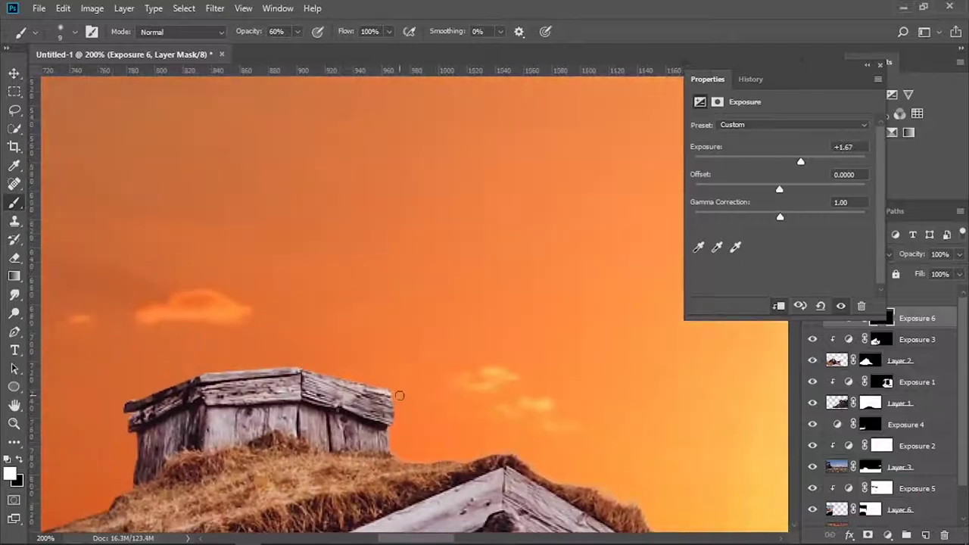
pyautogui.press(']')
pyautogui.press(']')
pyautogui.press(']')
pyautogui.press('x')
pyautogui.press('0')
pyautogui.scroll(-3, 431, 353)
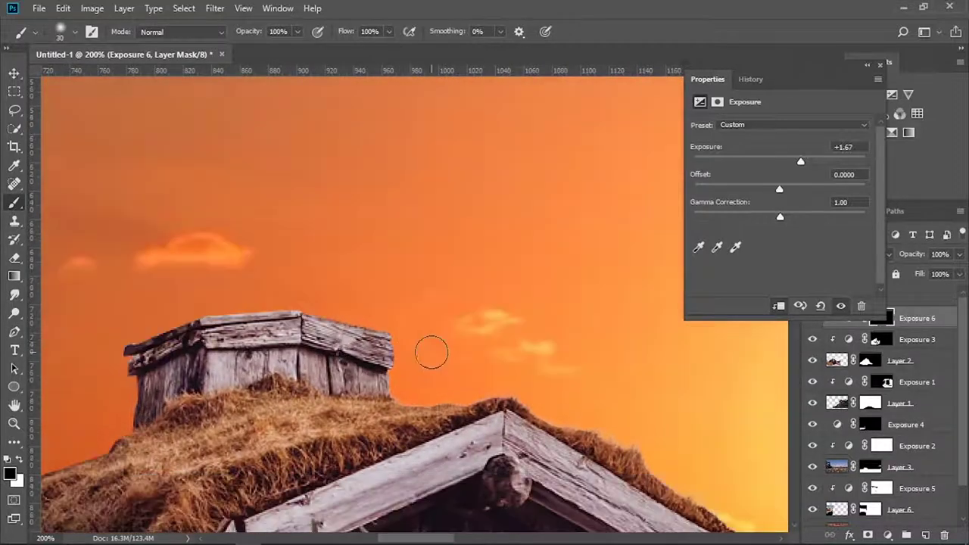
pyautogui.press('x')
# Step: Paint white rim light along the sod hut's upper and lower roof edges
pyautogui.press('x')
pyautogui.press('x')
pyautogui.moveTo(681, 450); pyautogui.dragTo(456, 331)
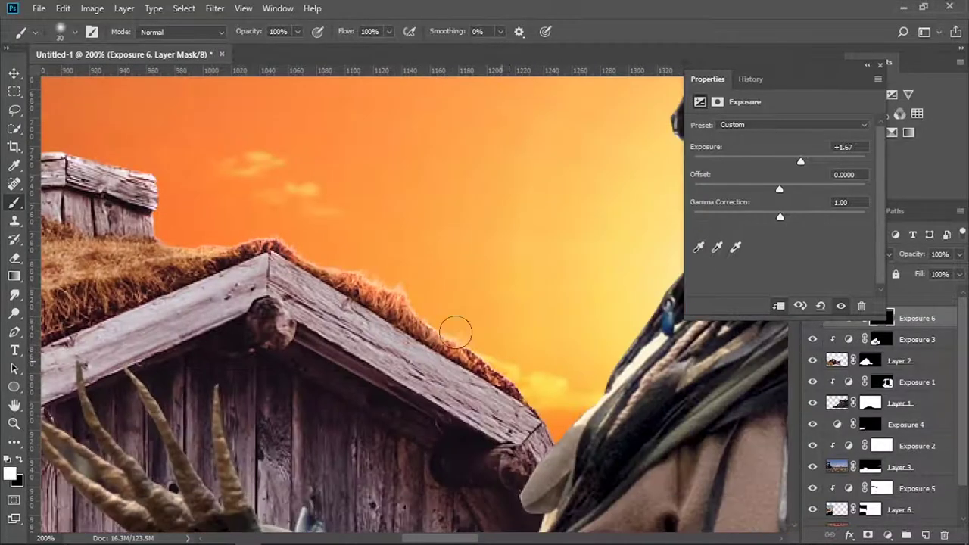
pyautogui.press('x')
pyautogui.moveTo(338, 236); pyautogui.dragTo(325, 104)
pyautogui.press('x')
pyautogui.press('x')
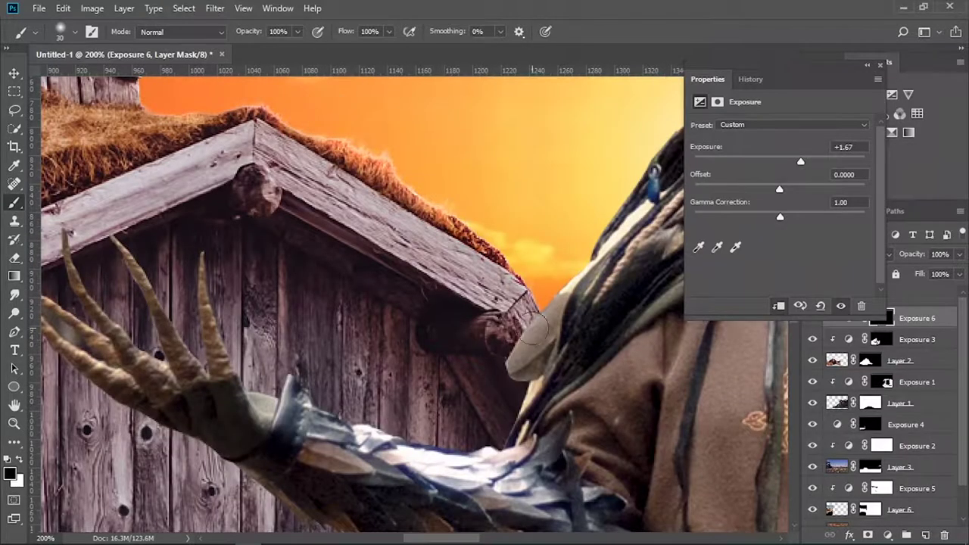
pyautogui.hotkey('ctrl', '-')
pyautogui.hotkey('ctrl', '-')
pyautogui.hotkey('ctrl', '-')
pyautogui.press(']')
pyautogui.press(']')
pyautogui.press(']')
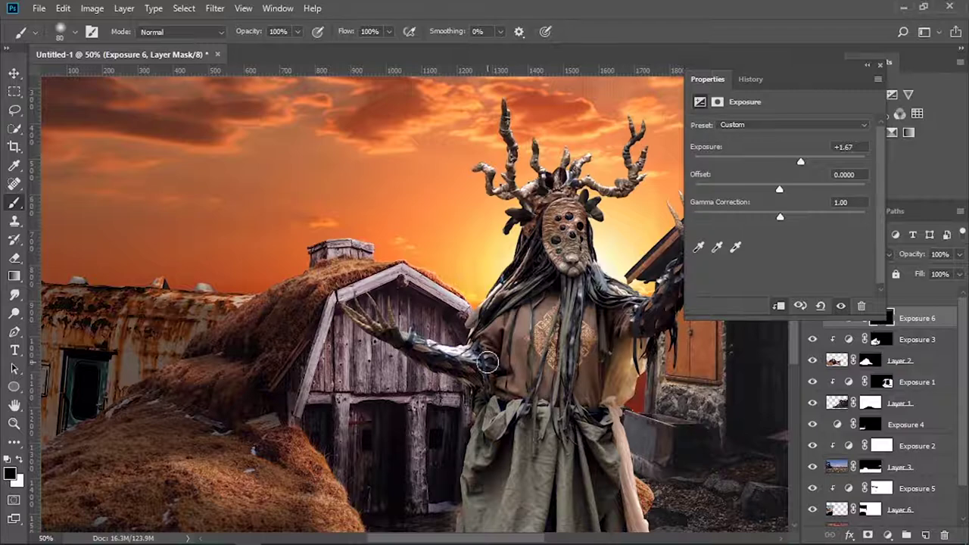
pyautogui.press('x')
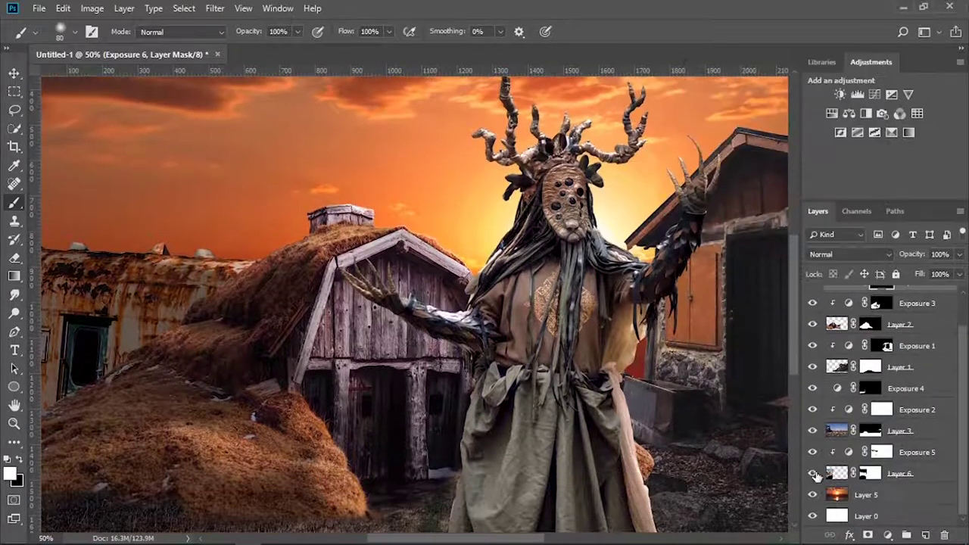
# Step: Add Exposure 7 at +2.33 and paint it along the rusty building's roof edge
pyautogui.click(888, 536)
pyautogui.click(884, 371)
pyautogui.moveTo(780, 161); pyautogui.dragTo(810, 161)
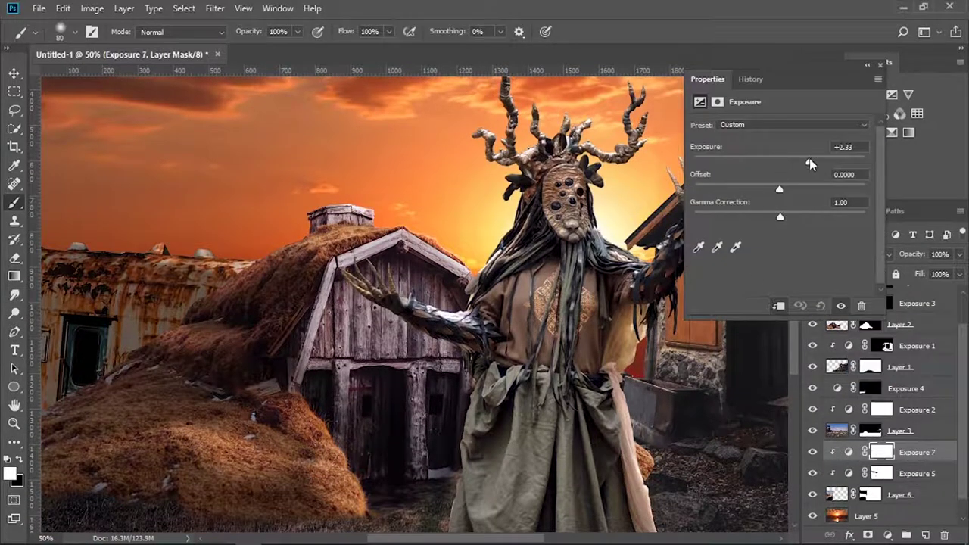
pyautogui.hotkey('ctrl', '1')
pyautogui.press('[')
pyautogui.press('[')
pyautogui.press('[')
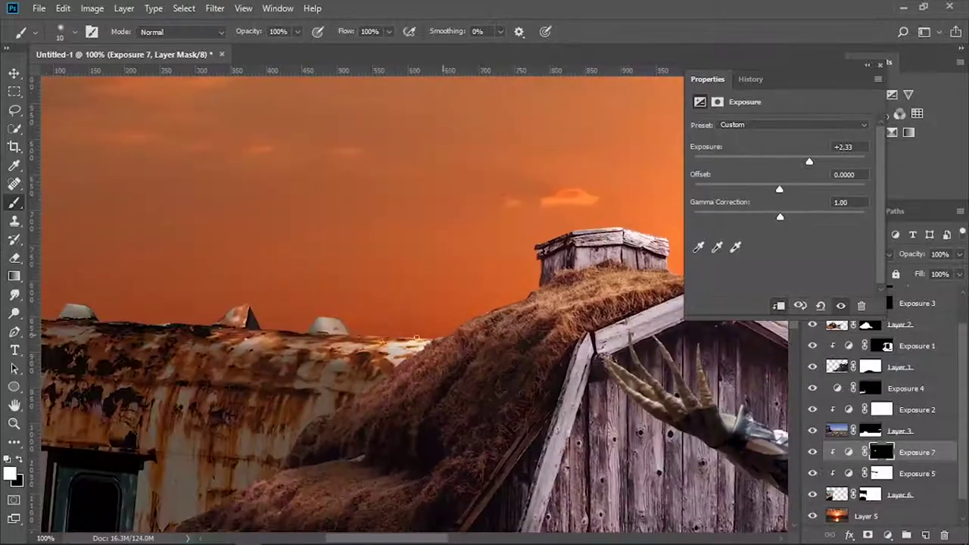
pyautogui.moveTo(439, 355); pyautogui.dragTo(275, 349)
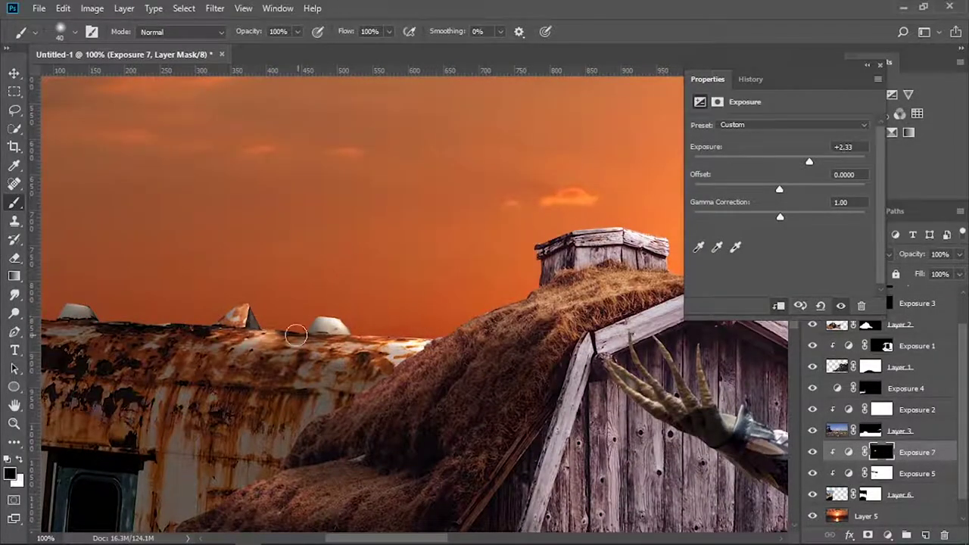
pyautogui.hotkey('ctrl', '0')
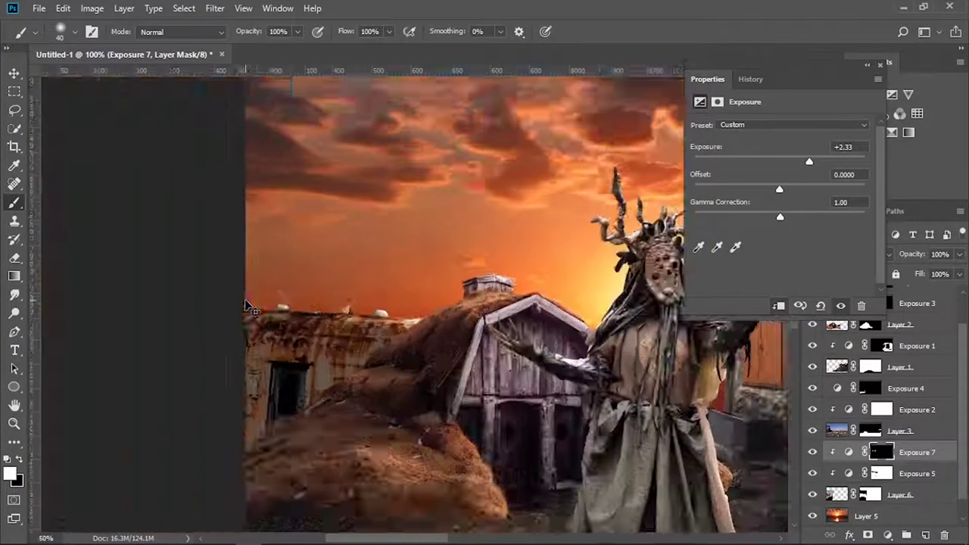
# Step: Hide Exposure 8's -3.44 darkening behind a black mask and select Layer 1
pyautogui.moveTo(917, 452)
pyautogui.mouseDown()
pyautogui.moveTo(880, 365)
pyautogui.moveTo(925, 534)
pyautogui.mouseUp()
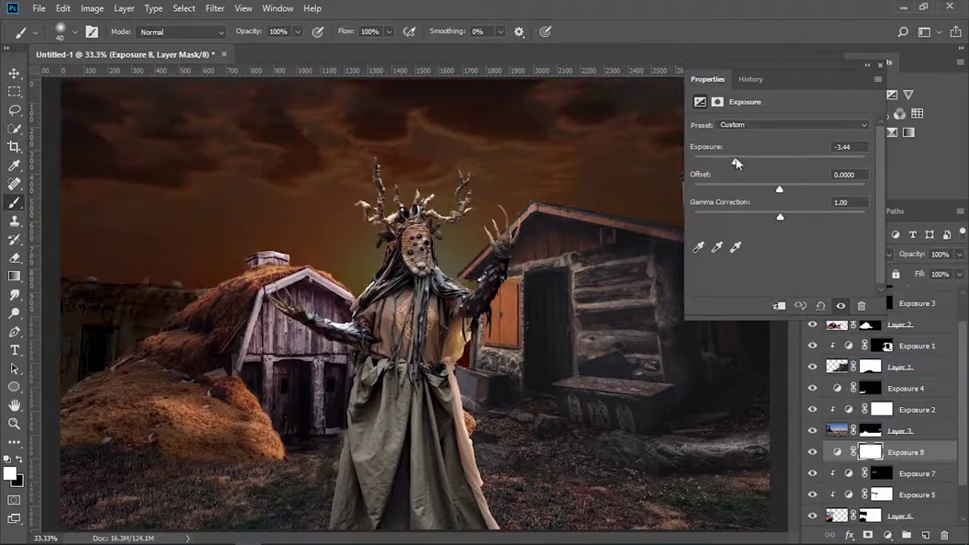
pyautogui.hotkey('ctrl', 'i')
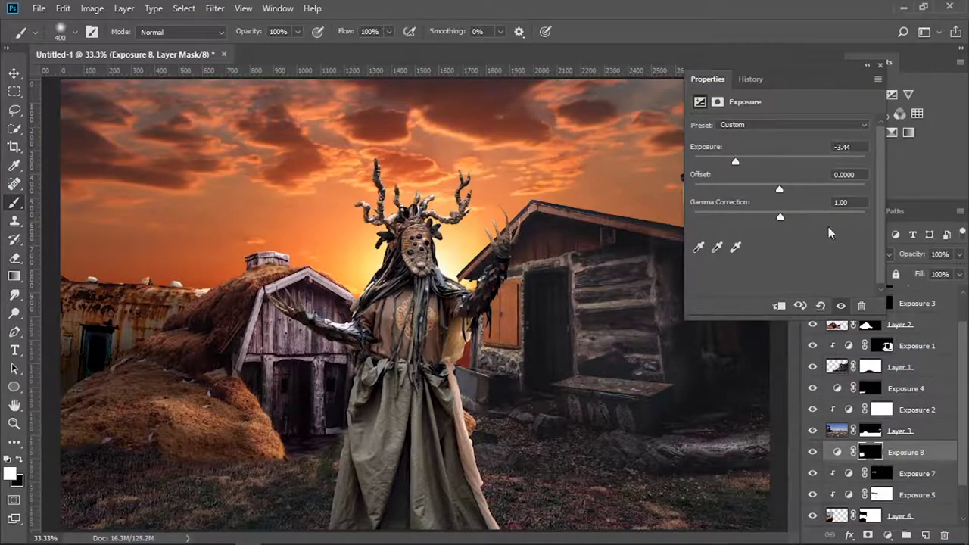
pyautogui.press('v')
pyautogui.click(835, 367)
# Step: Add a clipped, black-masked Exposure layer and paint brightening onto the cabin's chimney and stone wall
pyautogui.click(892, 95)
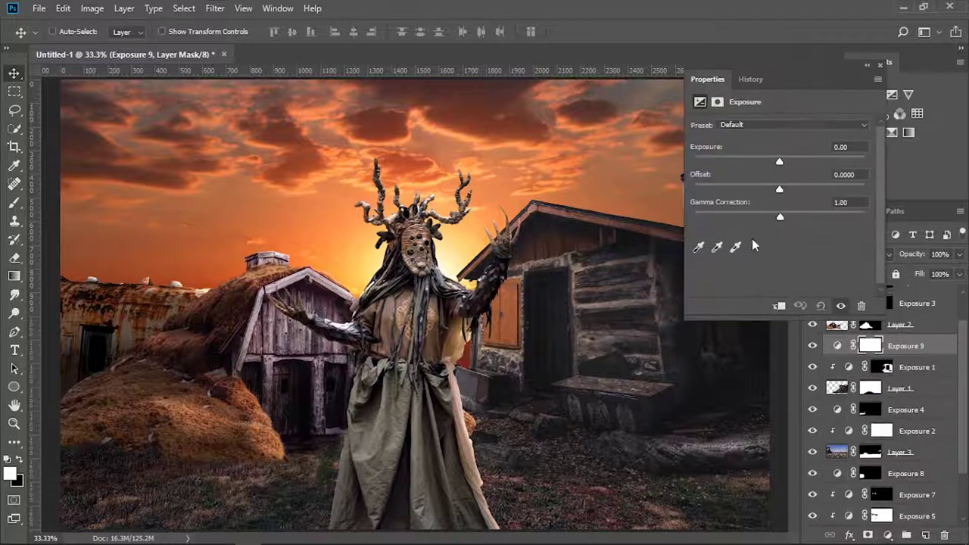
pyautogui.moveTo(777, 159)
pyautogui.mouseDown()
pyautogui.moveTo(811, 158)
pyautogui.moveTo(424, 252)
pyautogui.mouseUp()
pyautogui.hotkey('ctrl', 'alt', 'g')
pyautogui.hotkey('ctrl', 'i')
pyautogui.hotkey('ctrl', '+')
pyautogui.hotkey('ctrl', '+')
pyautogui.press('b')
pyautogui.moveTo(618, 158); pyautogui.dragTo(608, 128)
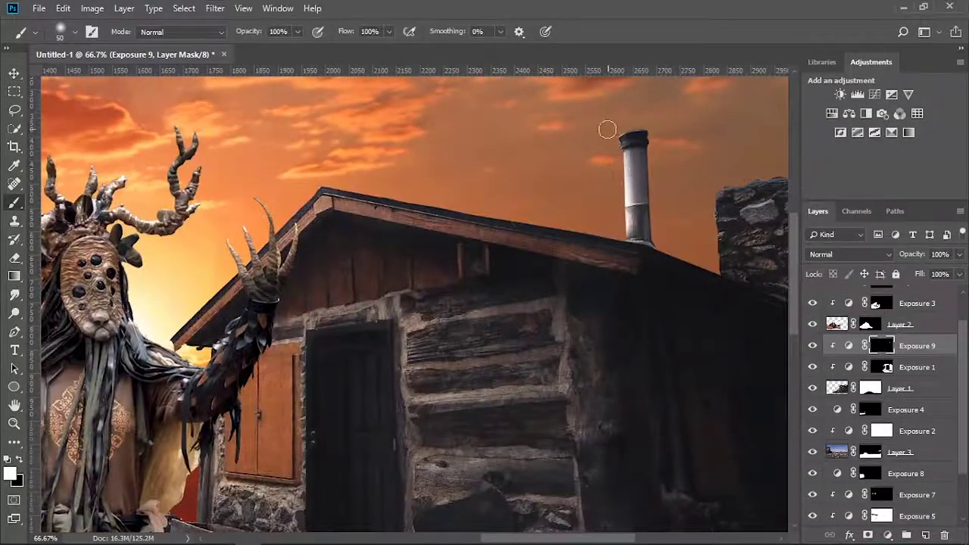
pyautogui.moveTo(719, 216); pyautogui.dragTo(712, 190)
pyautogui.press('x')
pyautogui.moveTo(727, 227); pyautogui.dragTo(798, 377)
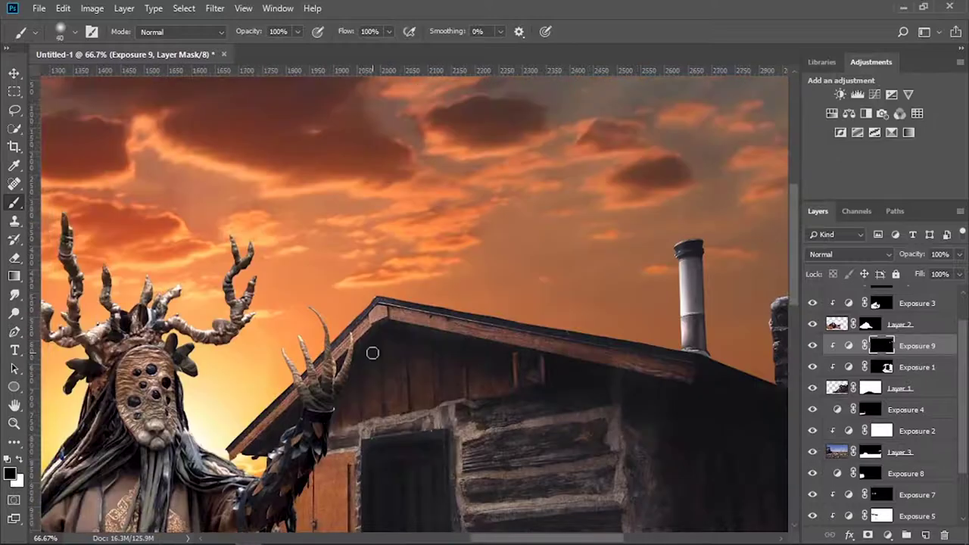
# Step: Refine the cabin's Exposure mask further, enlarging the brush to 175
pyautogui.moveTo(378, 299); pyautogui.dragTo(231, 453)
pyautogui.scroll(-2, 374, 328)
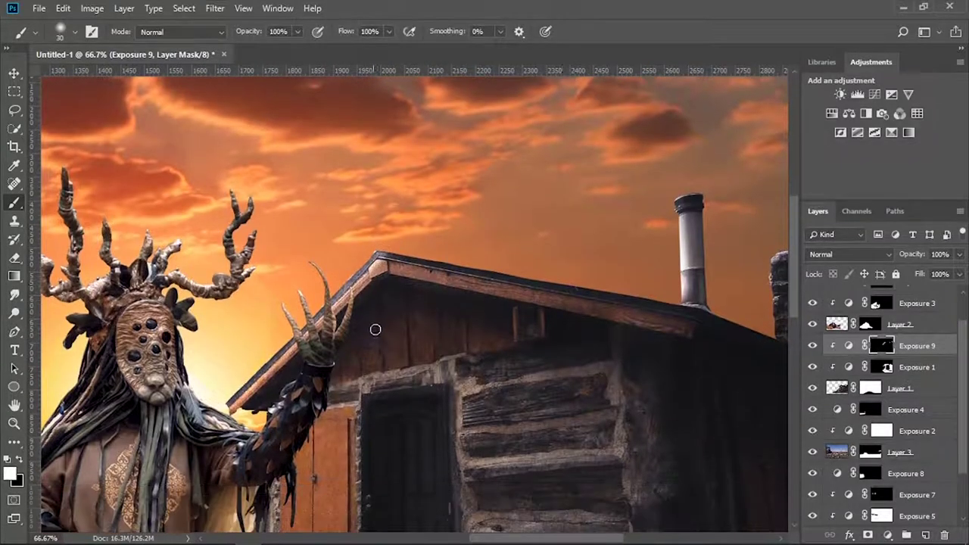
pyautogui.moveTo(373, 256); pyautogui.dragTo(568, 288)
pyautogui.scroll(-2, 576, 257)
pyautogui.scroll(-2, 409, 303)
pyautogui.scroll(-2, 409, 303)
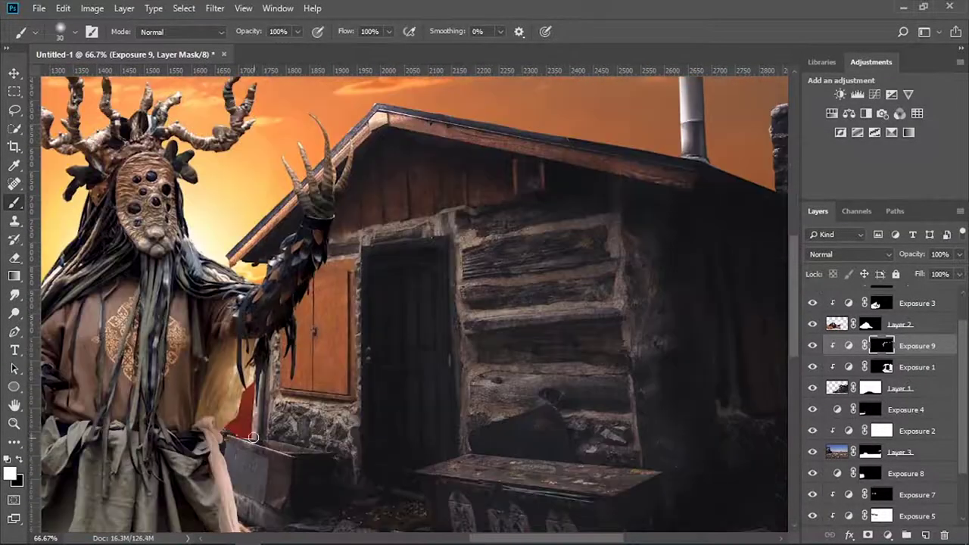
pyautogui.press(']')
pyautogui.press(']')
pyautogui.press(']')
pyautogui.scroll(-2, 458, 396)
# Step: Select the bench top with the polygonal lasso and brighten it on the Exposure mask
pyautogui.press('l')
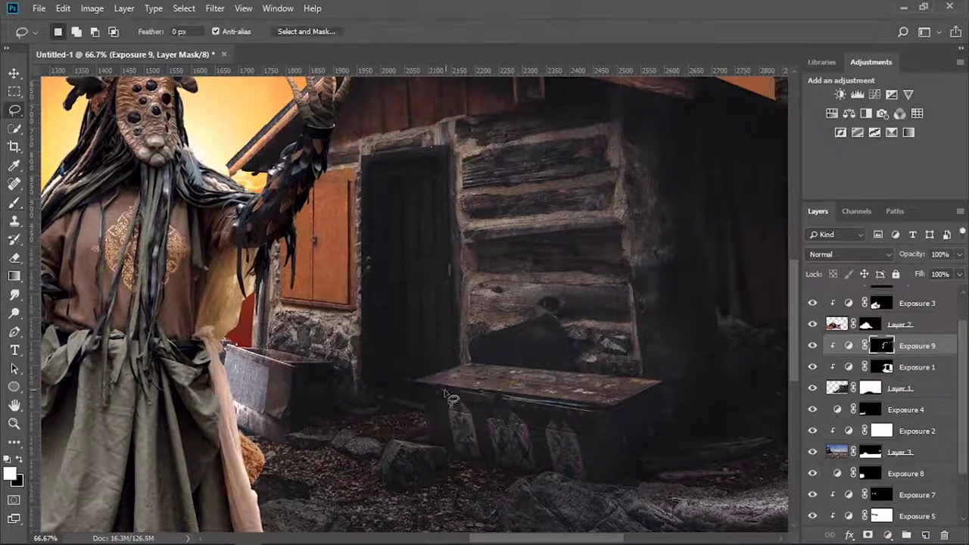
pyautogui.hotkey('shift', 'l')
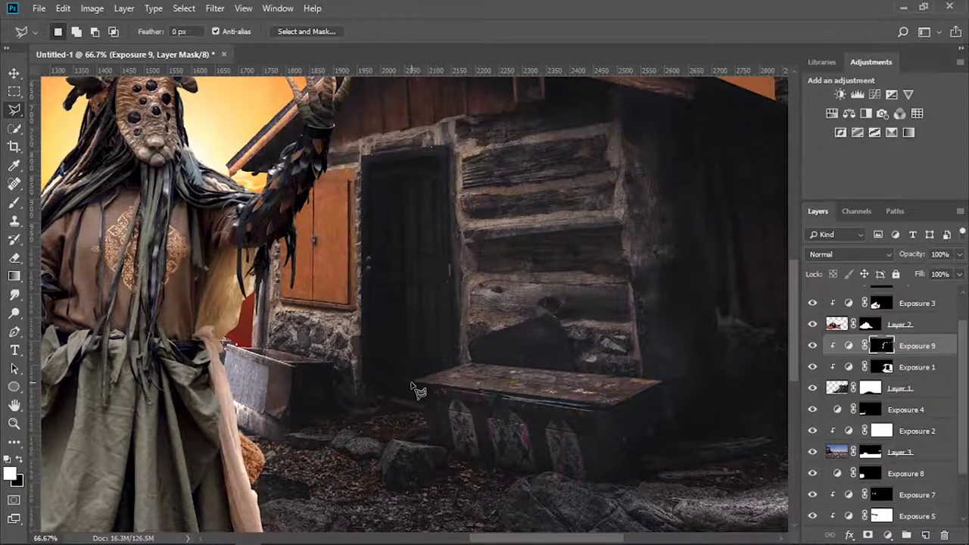
pyautogui.click(415, 381)
pyautogui.click(471, 363)
pyautogui.click(663, 381)
pyautogui.doubleClick(592, 409)
pyautogui.press('b')
pyautogui.moveTo(548, 386); pyautogui.dragTo(455, 379)
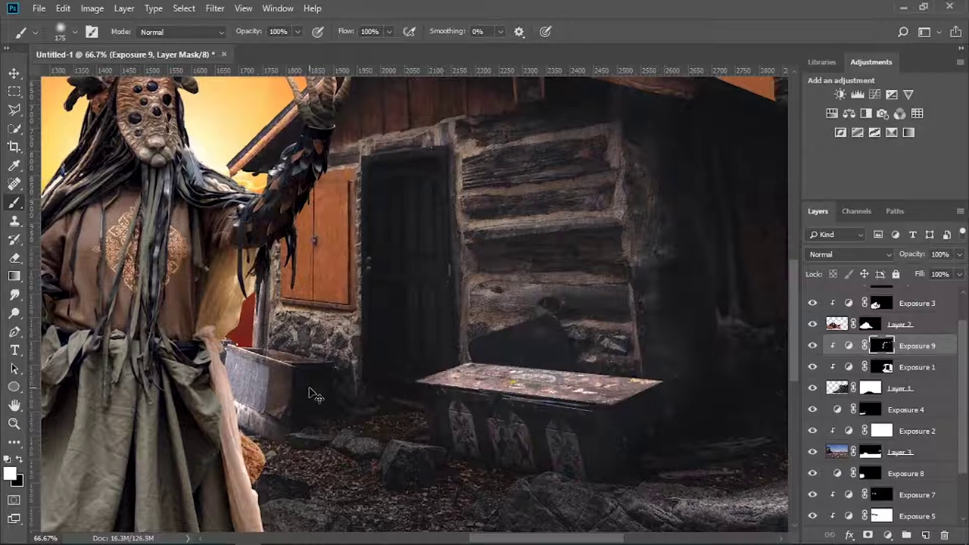
# Step: Darken the sunset sky layer (Layer 5) midtones with Levels at 1.27, then zoom to 66.7%
pyautogui.hotkey('ctrl', '-')
pyautogui.hotkey('ctrl', '-')
pyautogui.press('v')
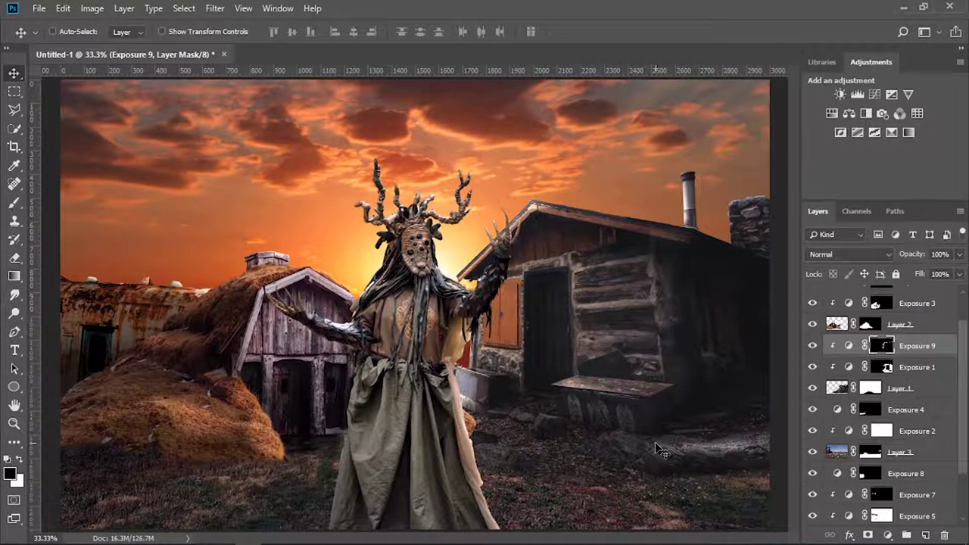
pyautogui.scroll(-3, 878, 455)
pyautogui.click(866, 494)
pyautogui.hotkey('ctrl', 'l')
pyautogui.moveTo(750, 237)
pyautogui.mouseDown()
pyautogui.moveTo(734, 237)
pyautogui.moveTo(751, 237)
pyautogui.mouseUp()
pyautogui.press('Return')
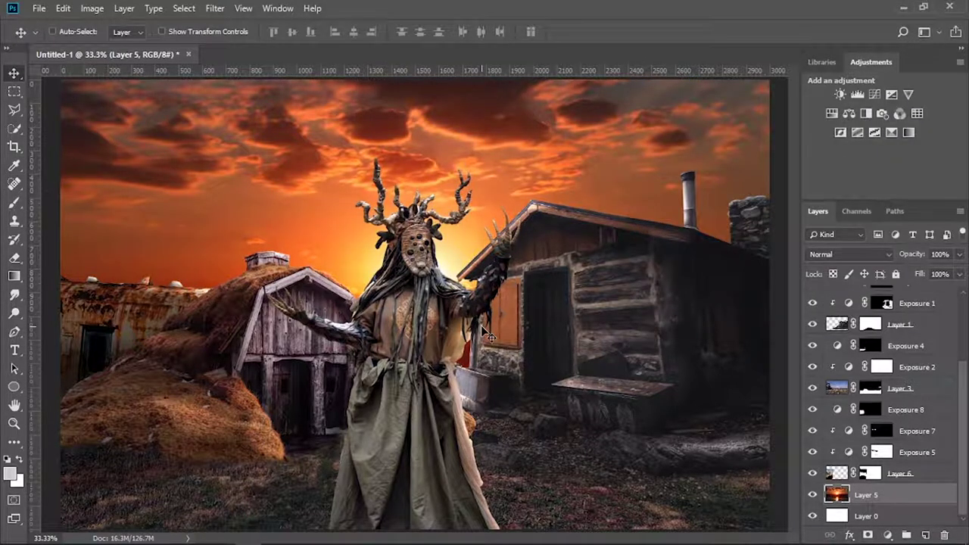
pyautogui.hotkey('ctrl', '+')
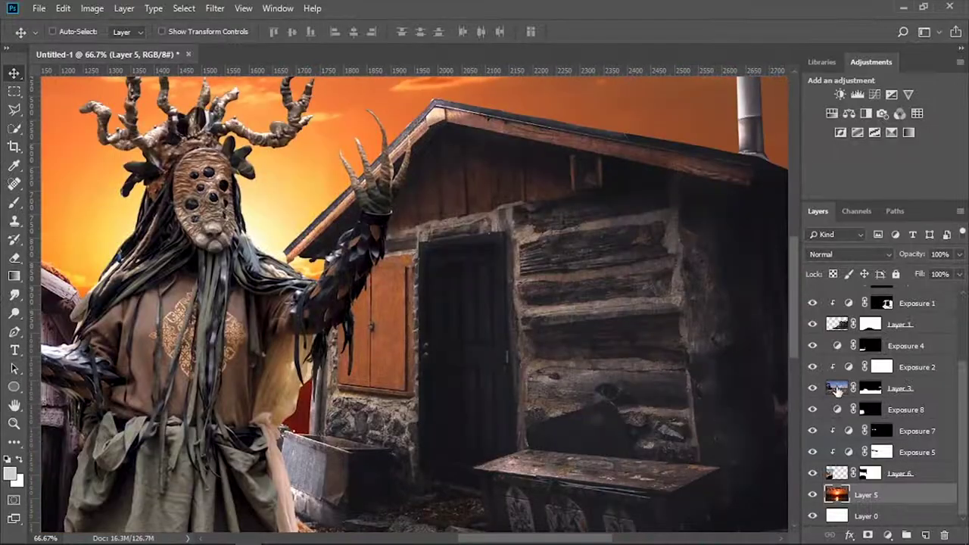
pyautogui.scroll(2, 837, 388)
# Step: Add a clipped Exposure layer at +7.00 with an inverted black mask
pyautogui.click(908, 367)
pyautogui.click(888, 536)
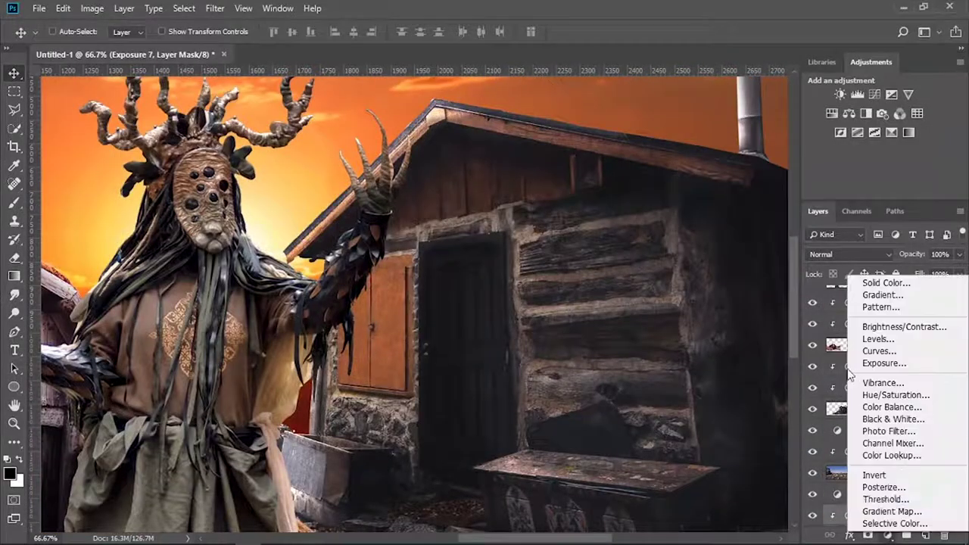
pyautogui.click(882, 364)
pyautogui.moveTo(782, 160); pyautogui.dragTo(836, 161)
pyautogui.hotkey('ctrl', 'alt', 'g')
pyautogui.hotkey('ctrl', 'i')
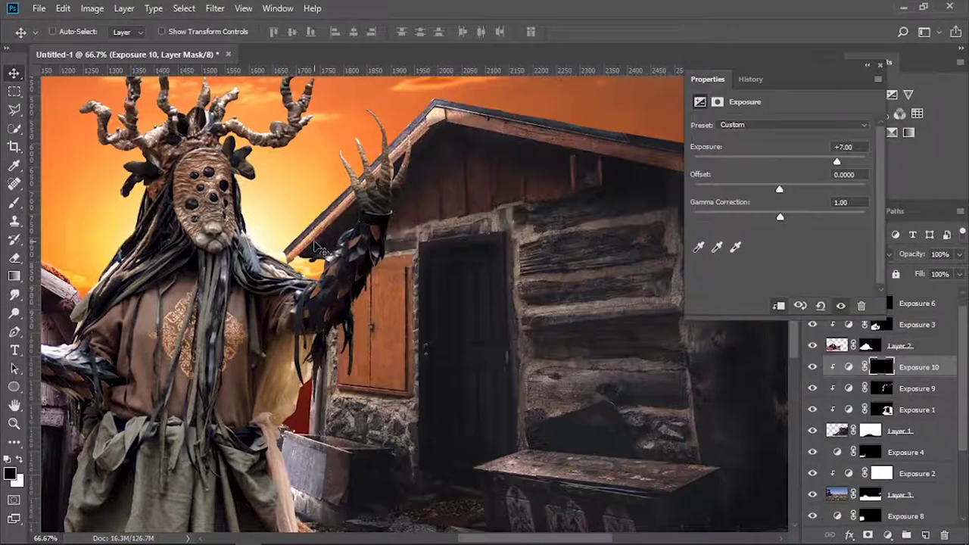
pyautogui.press('b')
pyautogui.scroll(3, 339, 374)
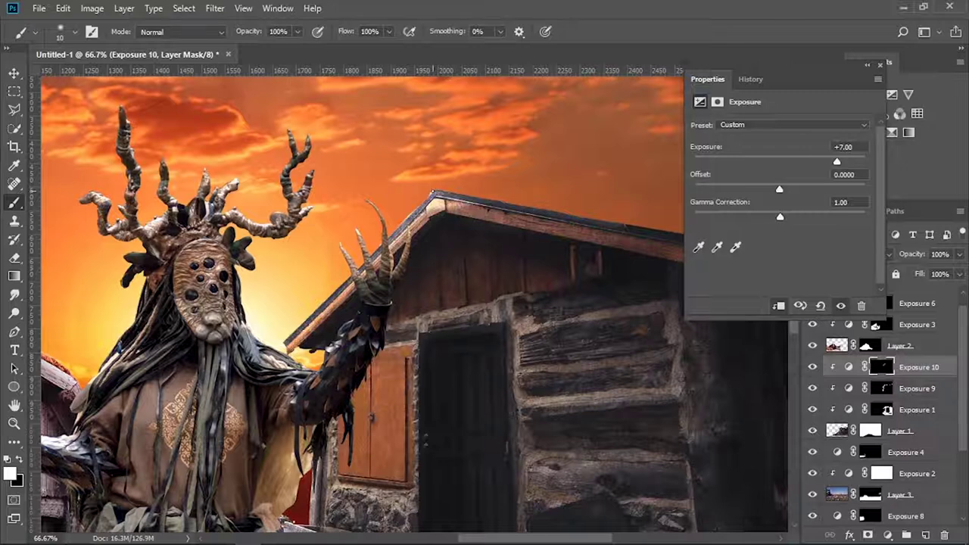
pyautogui.scroll(-3, 354, 345)
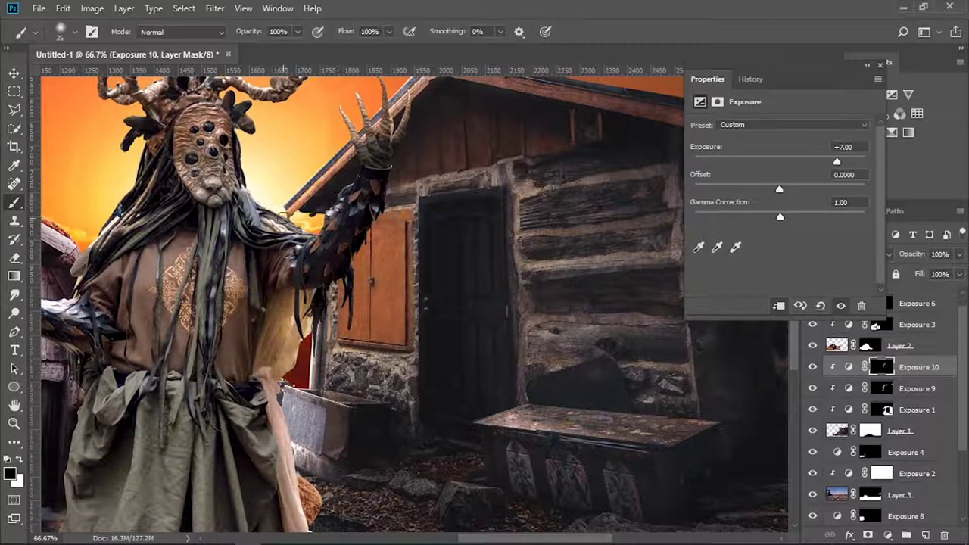
pyautogui.scroll(-1, 552, 437)
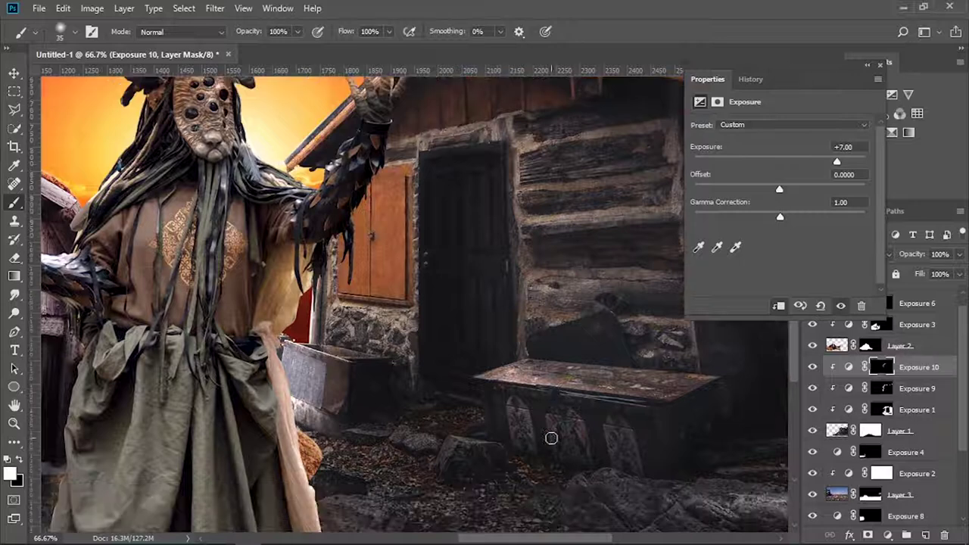
pyautogui.click(530, 201)
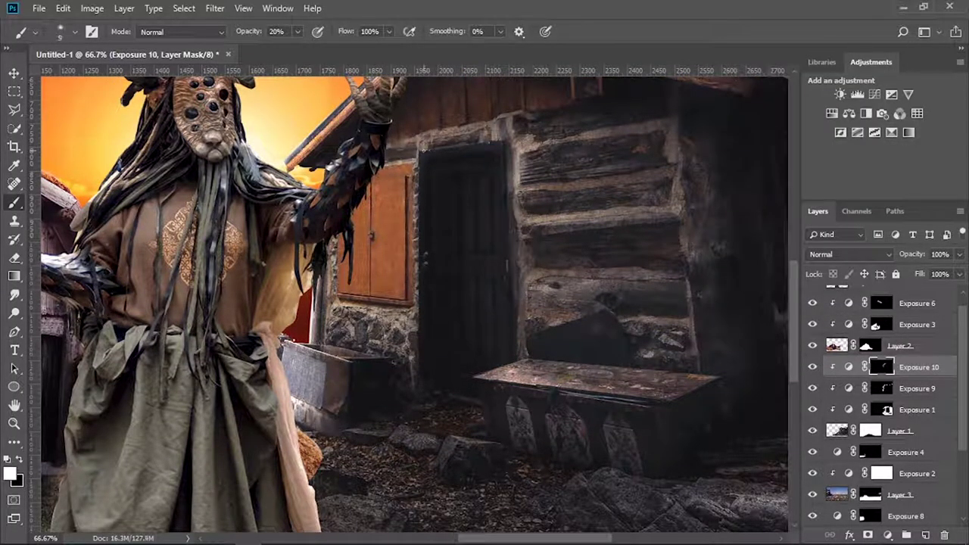
# Step: Paint and then refine a highlight along the cabin door's left frame
pyautogui.moveTo(419, 151)
pyautogui.mouseDown()
pyautogui.moveTo(424, 379)
pyautogui.moveTo(428, 301)
pyautogui.mouseUp()
pyautogui.rightClick(437, 295)
pyautogui.press('Return')
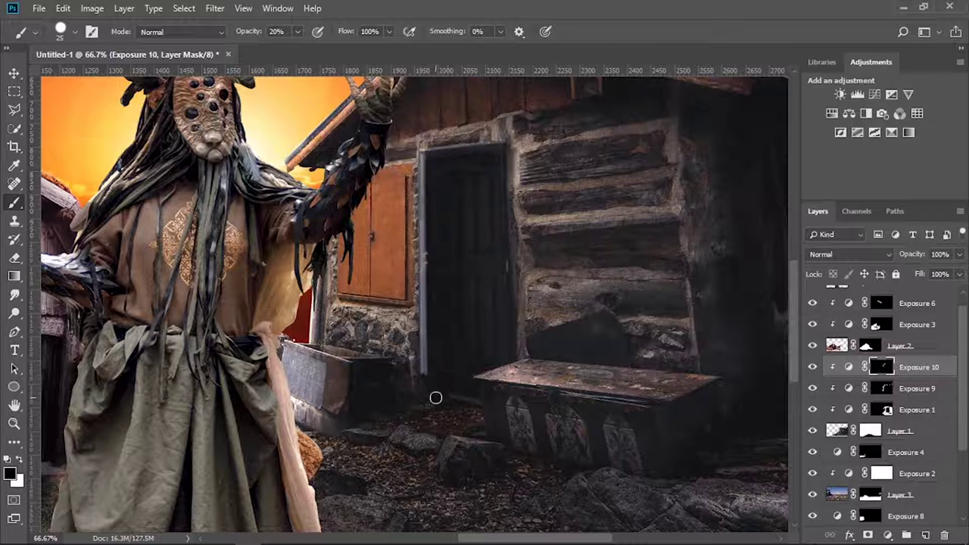
pyautogui.press(']')
pyautogui.press(']')
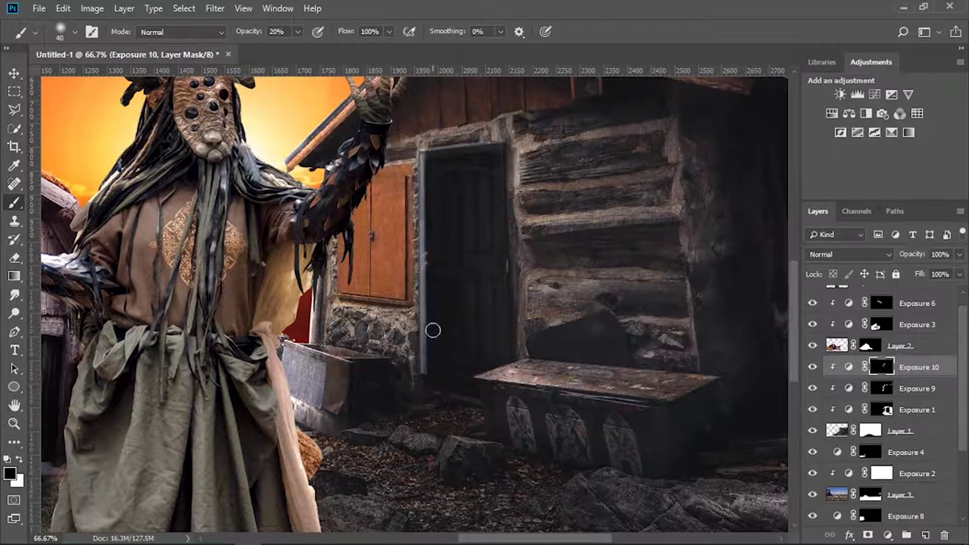
pyautogui.moveTo(432, 312); pyautogui.dragTo(467, 338)
pyautogui.moveTo(433, 180); pyautogui.dragTo(475, 337)
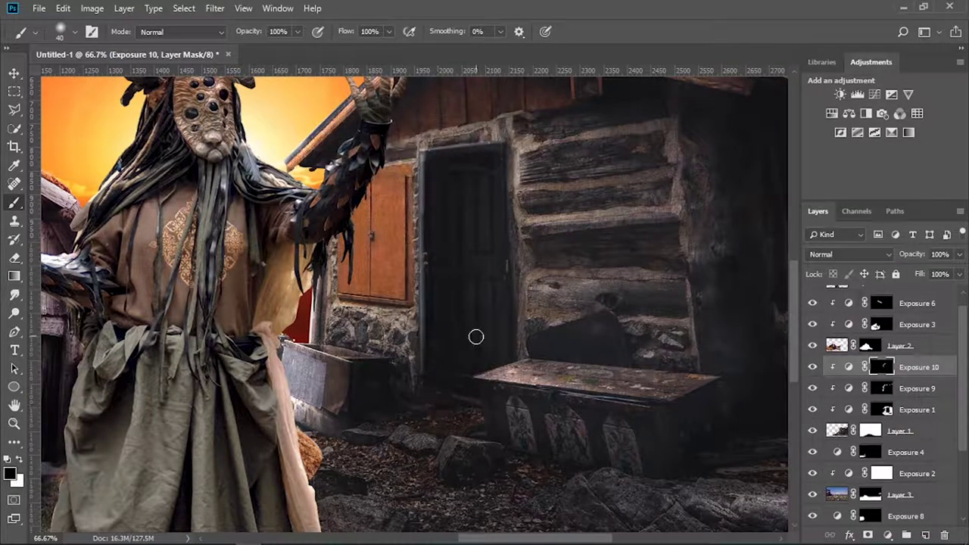
# Step: Paint highlights on the chest's top edge and front corner, undoing a stray stroke
pyautogui.keyDown('shift'); pyautogui.click(521, 357); pyautogui.keyUp('shift')
pyautogui.rightClick(521, 357)
pyautogui.press('Return')
pyautogui.press('x')
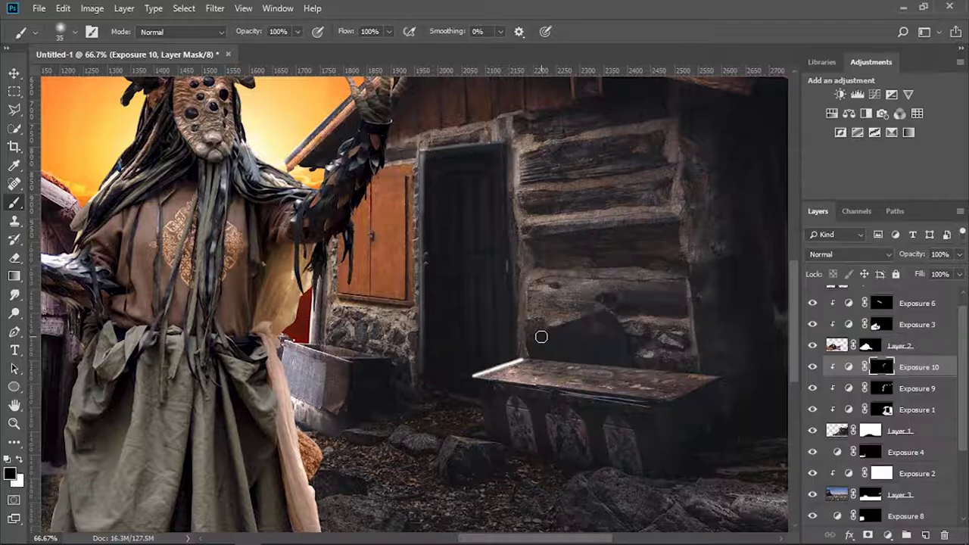
pyautogui.rightClick(512, 387)
pyautogui.press('[')
pyautogui.press('Return')
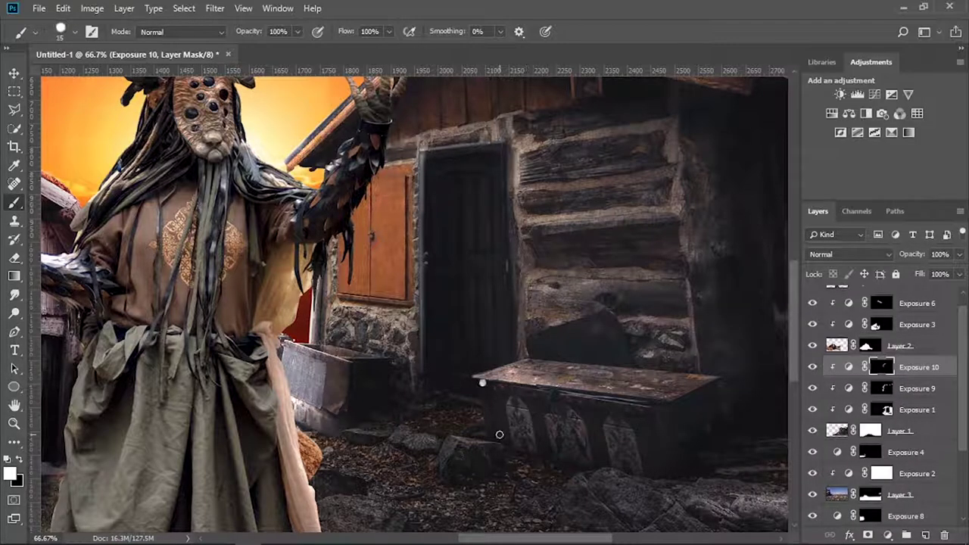
pyautogui.keyDown('shift'); pyautogui.click(490, 436); pyautogui.keyUp('shift')
pyautogui.rightClick(500, 369)
pyautogui.press('Return')
pyautogui.press('x')
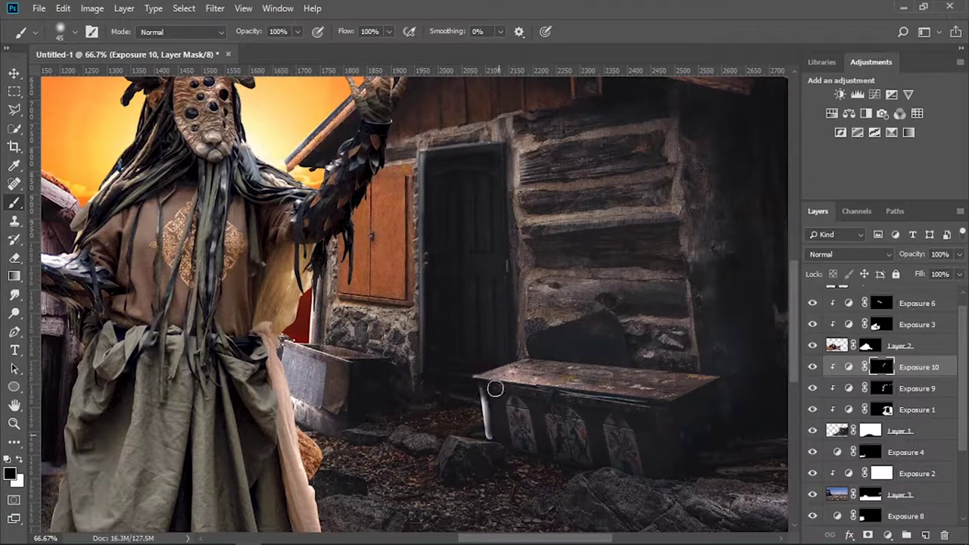
pyautogui.hotkey('ctrl', 'z')
# Step: Tone down the bright white rock by painting black on the mask
pyautogui.scroll(-1, 515, 424)
pyautogui.press('x')
pyautogui.rightClick(449, 415)
pyautogui.press('Return')
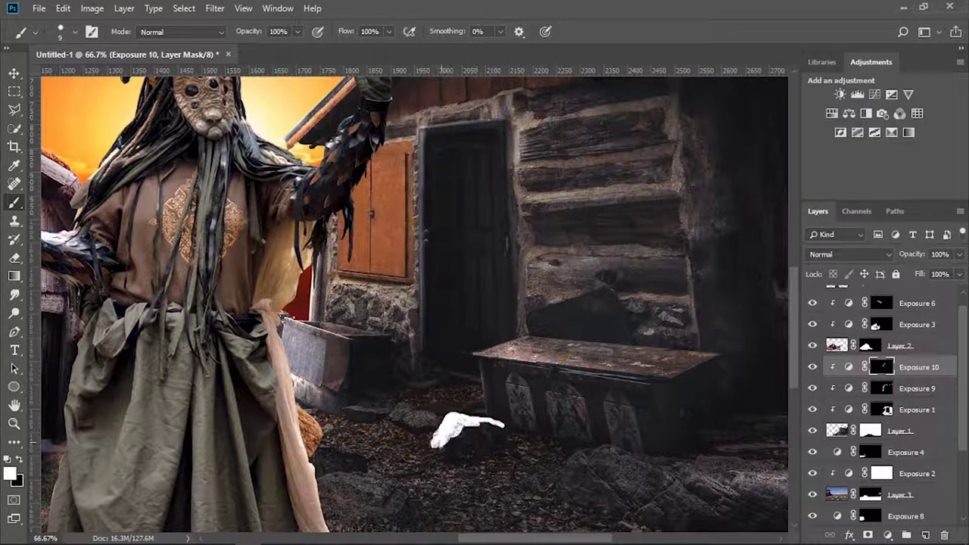
pyautogui.rightClick(441, 447)
pyautogui.press('Return')
pyautogui.press('x')
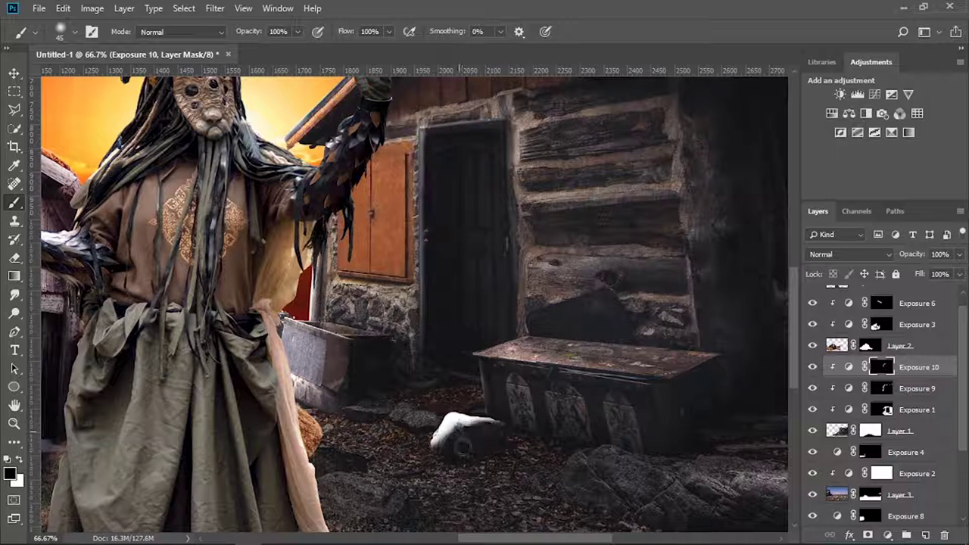
pyautogui.moveTo(451, 432); pyautogui.dragTo(492, 443)
# Step: Brighten the ground right of the chest using a 90 px brush at 50% opacity
pyautogui.rightClick(500, 468)
pyautogui.press('Return')
pyautogui.press('x')
pyautogui.press('5')
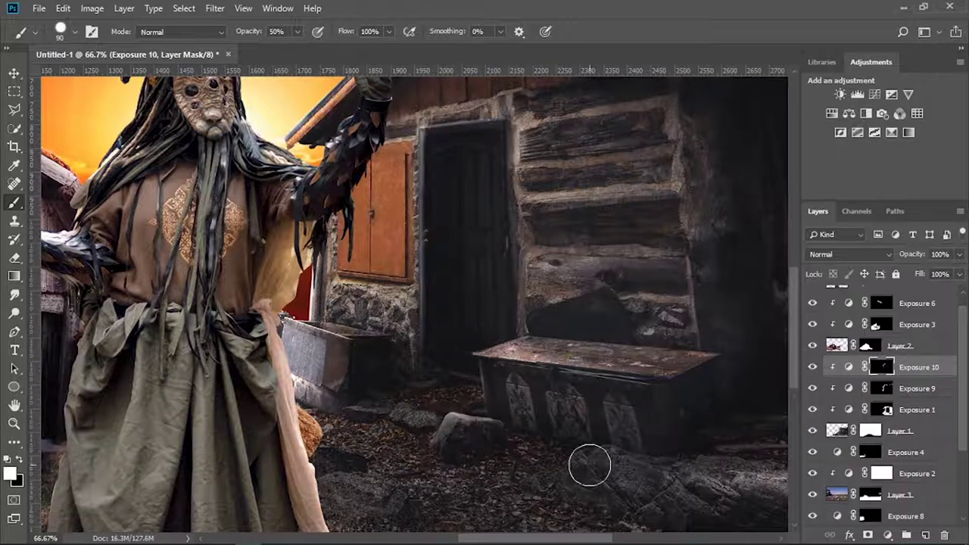
pyautogui.moveTo(577, 464)
pyautogui.mouseDown()
pyautogui.moveTo(696, 502)
pyautogui.moveTo(545, 434)
pyautogui.moveTo(404, 426)
pyautogui.moveTo(580, 432)
pyautogui.moveTo(439, 406)
pyautogui.moveTo(523, 424)
pyautogui.mouseUp()
pyautogui.press('0')
pyautogui.press('v')
pyautogui.hotkey('ctrl', '0')
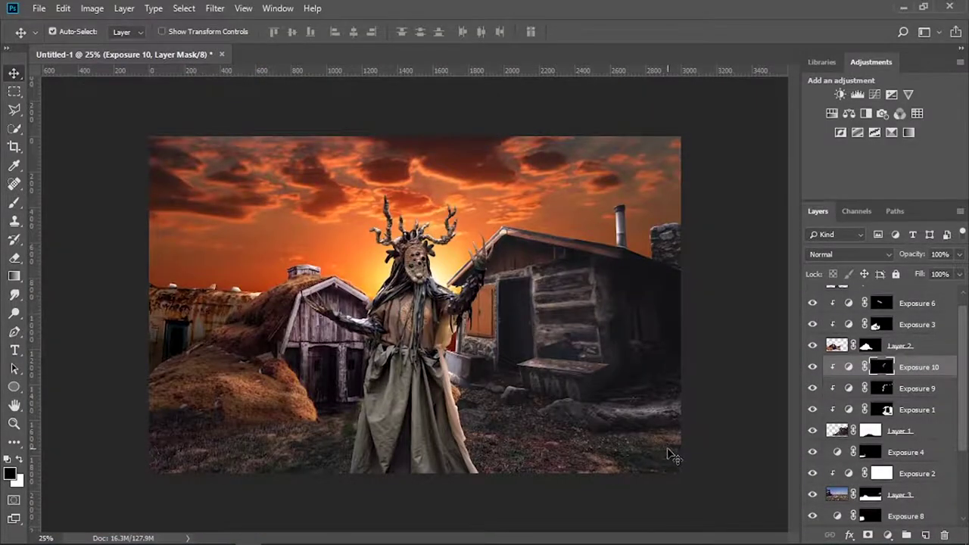
# Step: Add a +1.89 Exposure layer and brighten the barn roof's right edge on its mask
pyautogui.hotkey('ctrl', '1')
pyautogui.click(892, 94)
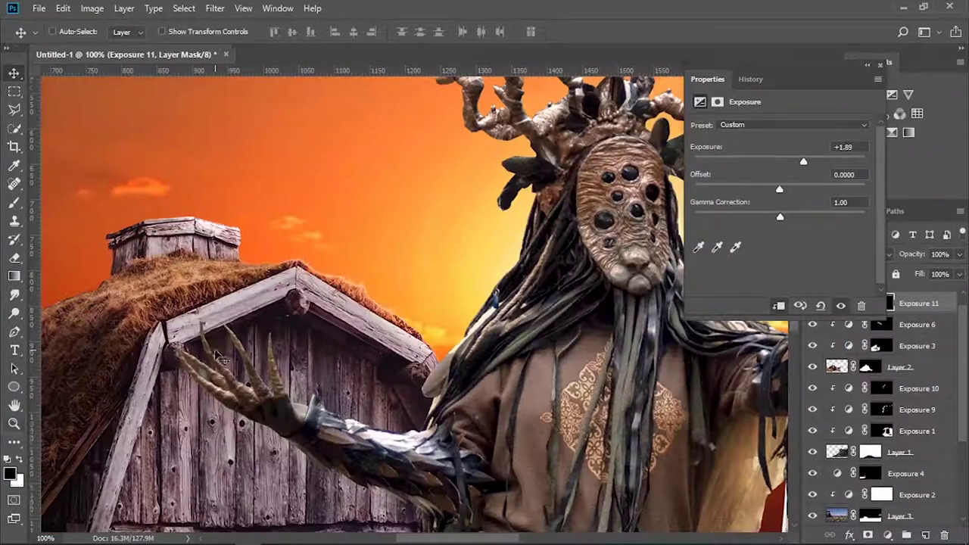
pyautogui.press('b')
pyautogui.press('x')
pyautogui.press('x')
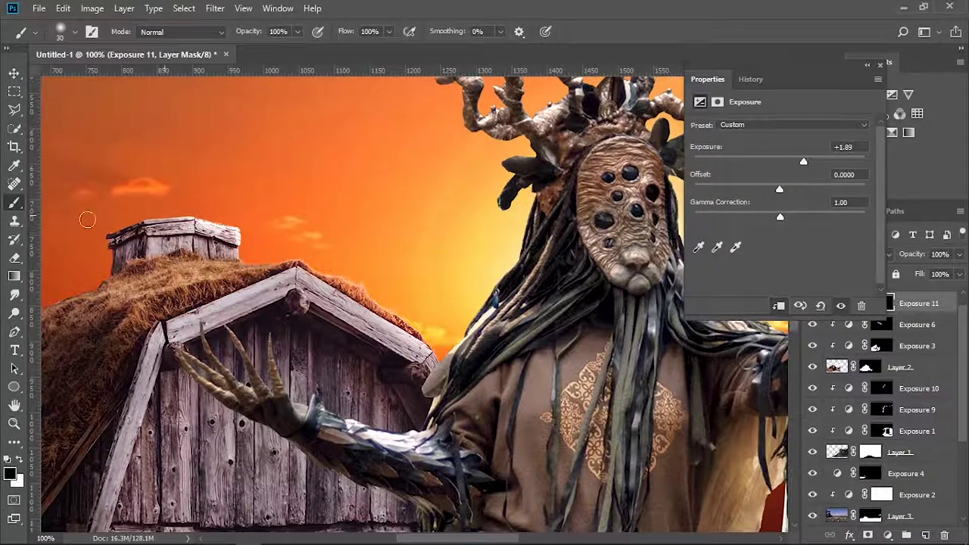
pyautogui.moveTo(307, 260)
pyautogui.mouseDown()
pyautogui.moveTo(436, 364)
pyautogui.moveTo(290, 198)
pyautogui.moveTo(393, 247)
pyautogui.mouseUp()
pyautogui.press('x')
pyautogui.press('x')
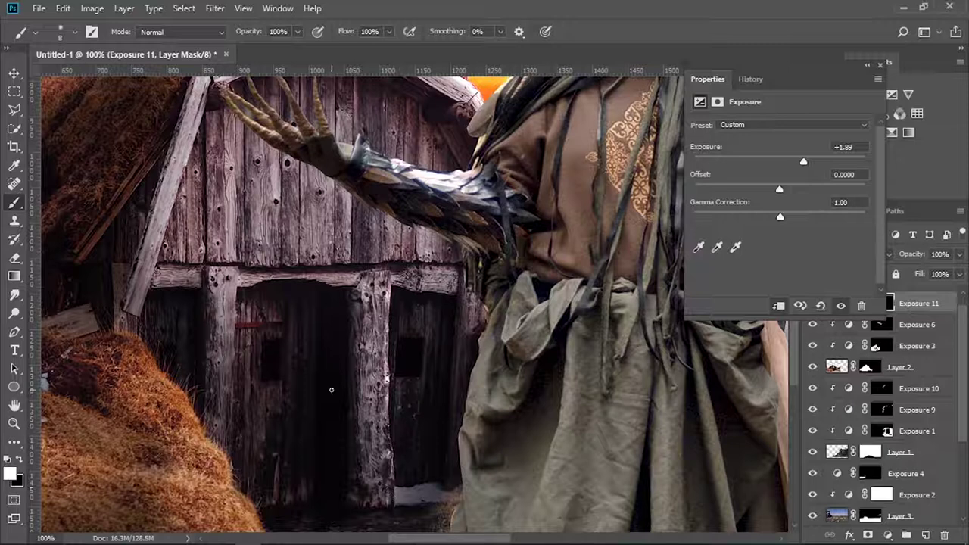
# Step: Brighten the barn door's left and right posts and crossbeam with a larger brush
pyautogui.press(']')
pyautogui.press(']')
pyautogui.press(']')
pyautogui.moveTo(378, 281); pyautogui.dragTo(382, 508)
pyautogui.moveTo(382, 284); pyautogui.dragTo(226, 334)
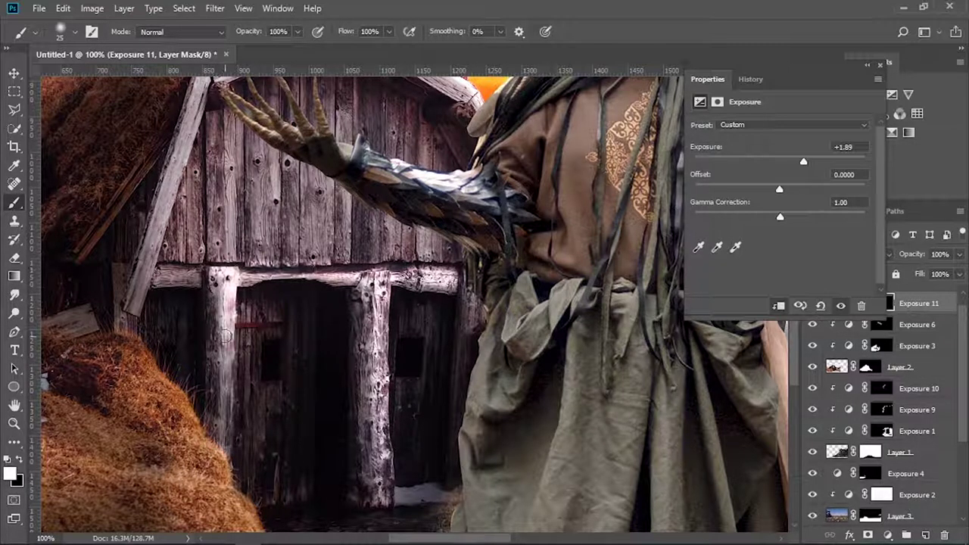
pyautogui.press('x')
pyautogui.moveTo(225, 277); pyautogui.dragTo(340, 269)
pyautogui.press('[')
pyautogui.press('[')
pyautogui.press('[')
pyautogui.scroll(3, 189, 305)
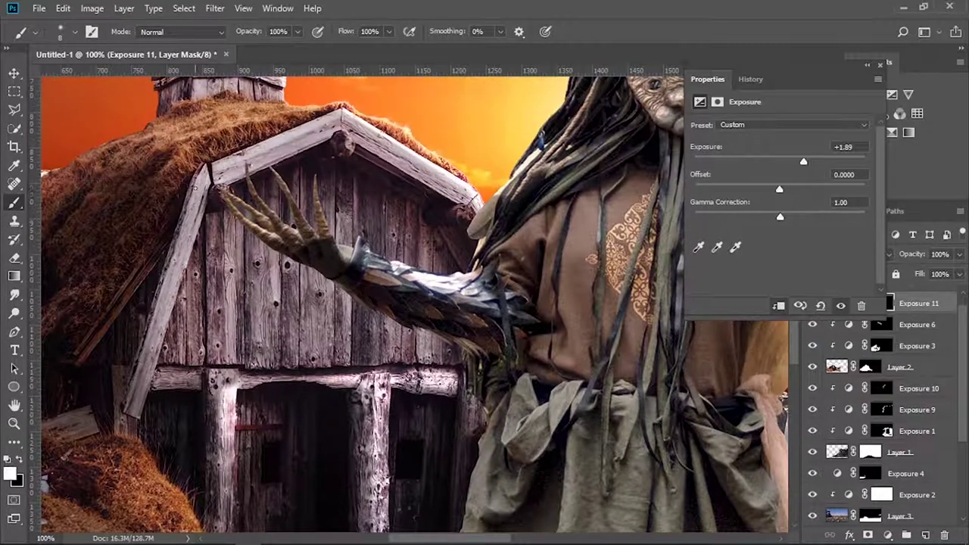
# Step: Paint highlights on the barn's left roof beam and hay pile edge
pyautogui.moveTo(138, 412)
pyautogui.mouseDown()
pyautogui.moveTo(206, 189)
pyautogui.moveTo(130, 406)
pyautogui.mouseUp()
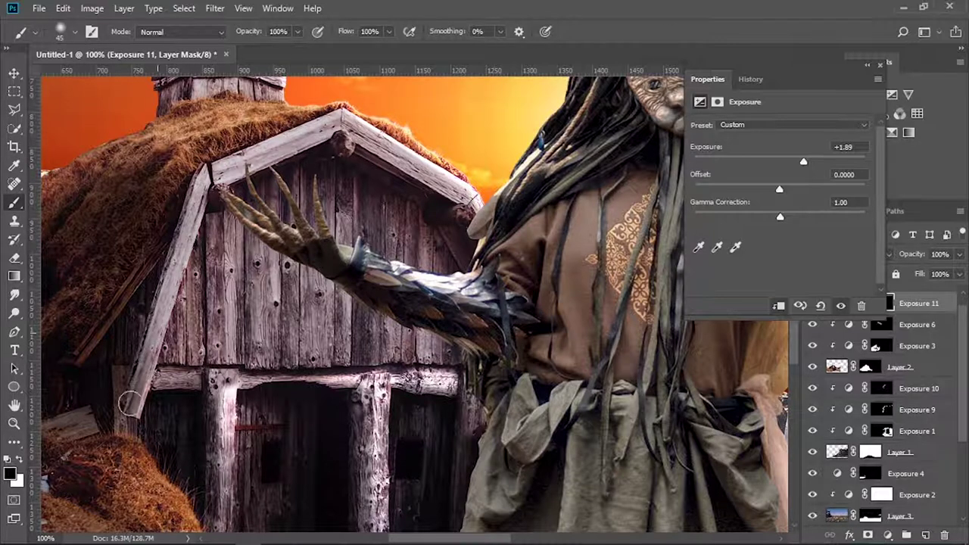
pyautogui.press('x')
pyautogui.rightClick(127, 244)
pyautogui.press('Return')
pyautogui.scroll(-5, 152, 407)
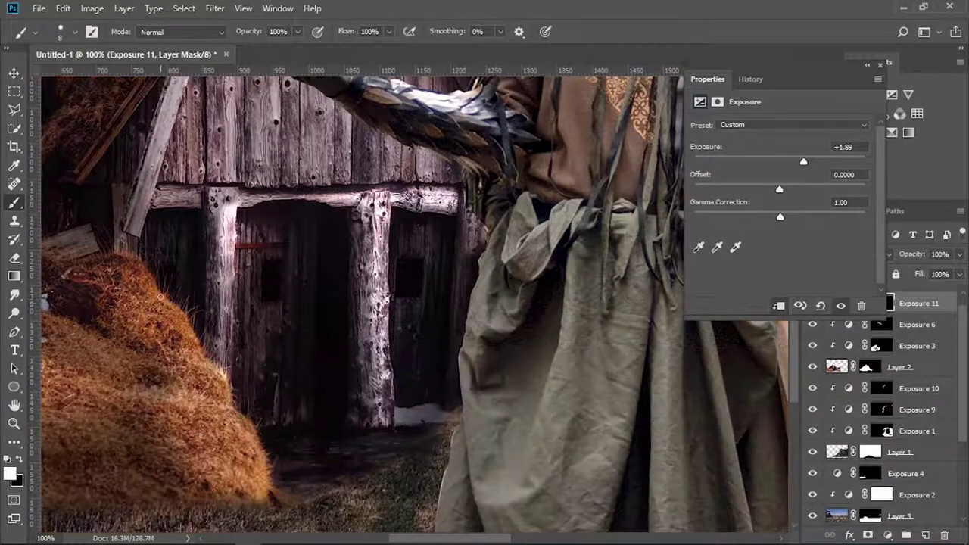
pyautogui.press(']')
pyautogui.press(']')
pyautogui.press(']')
pyautogui.moveTo(144, 292)
pyautogui.mouseDown()
pyautogui.moveTo(267, 496)
pyautogui.moveTo(143, 295)
pyautogui.mouseUp()
pyautogui.press('x')
pyautogui.press(']')
pyautogui.press(']')
pyautogui.hotkey('ctrl', '-')
pyautogui.hotkey('ctrl', '-')
pyautogui.hotkey('ctrl', '-')
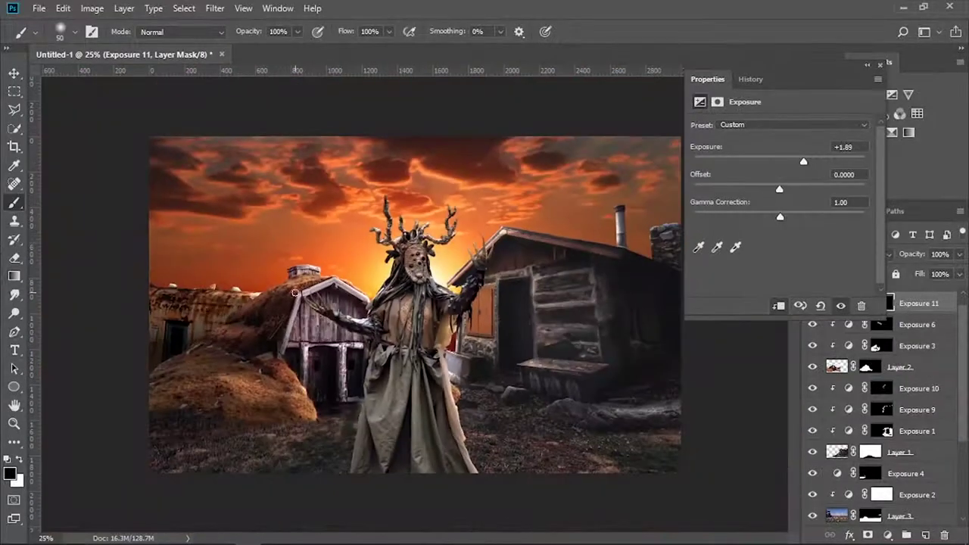
pyautogui.click(878, 66)
# Step: Add a white Solid Color fill in Overlay mode above the sunset sky, with an inverted mask
pyautogui.scroll(-5, 878, 409)
pyautogui.click(866, 516)
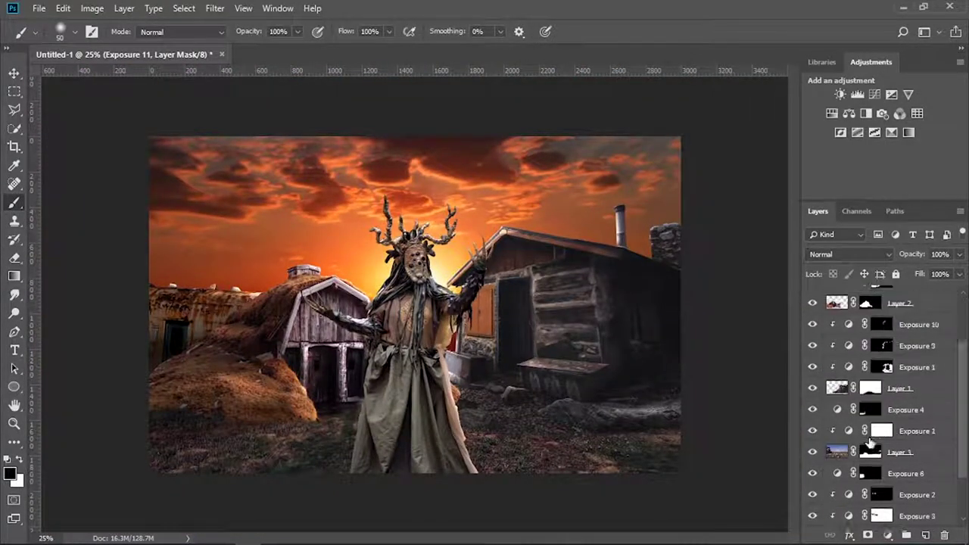
pyautogui.click(889, 535)
pyautogui.click(864, 286)
pyautogui.click(848, 103)
pyautogui.click(848, 254)
pyautogui.click(851, 166)
pyautogui.click(871, 495)
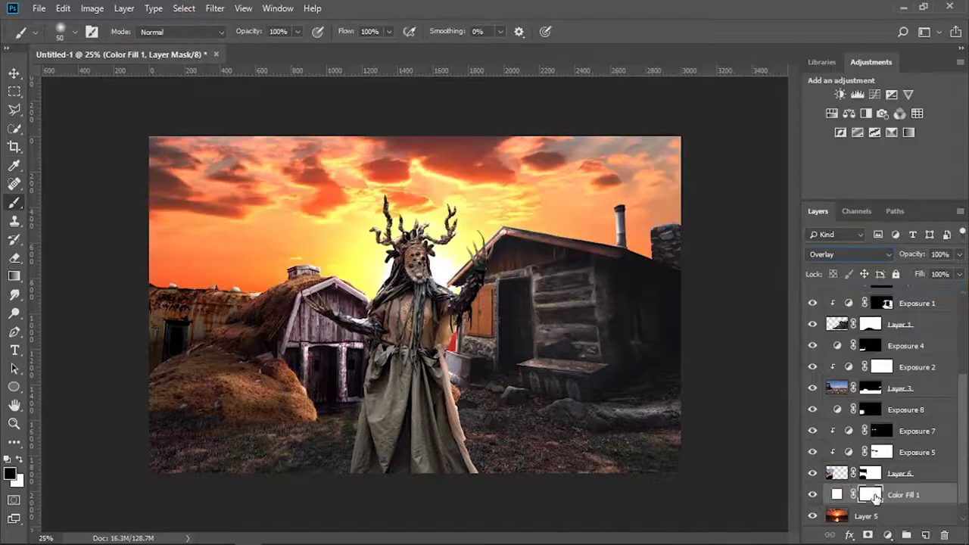
pyautogui.hotkey('ctrl', 'i')
# Step: Reveal the glow around the sun and figure with an 800 px brush, trimming the left horizon
pyautogui.press(']')
pyautogui.press(']')
pyautogui.press(']')
pyautogui.press('x')
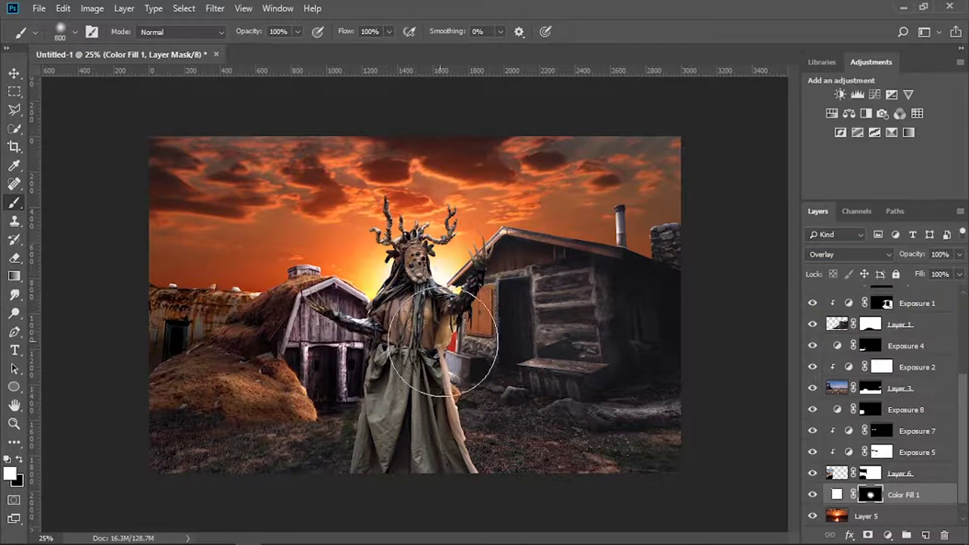
pyautogui.moveTo(492, 287); pyautogui.dragTo(293, 307)
pyautogui.press('v')
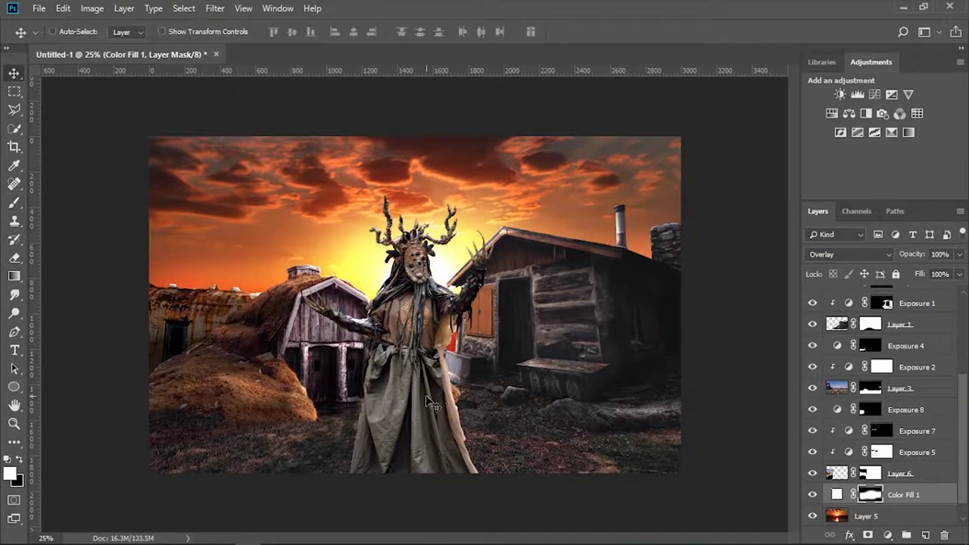
pyautogui.press('b')
pyautogui.moveTo(281, 356); pyautogui.dragTo(169, 346)
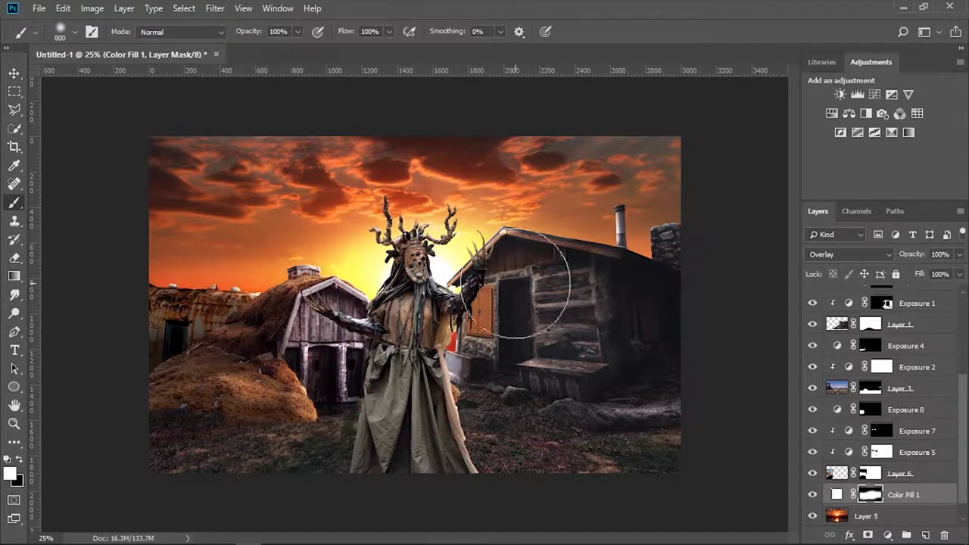
pyautogui.press('v')
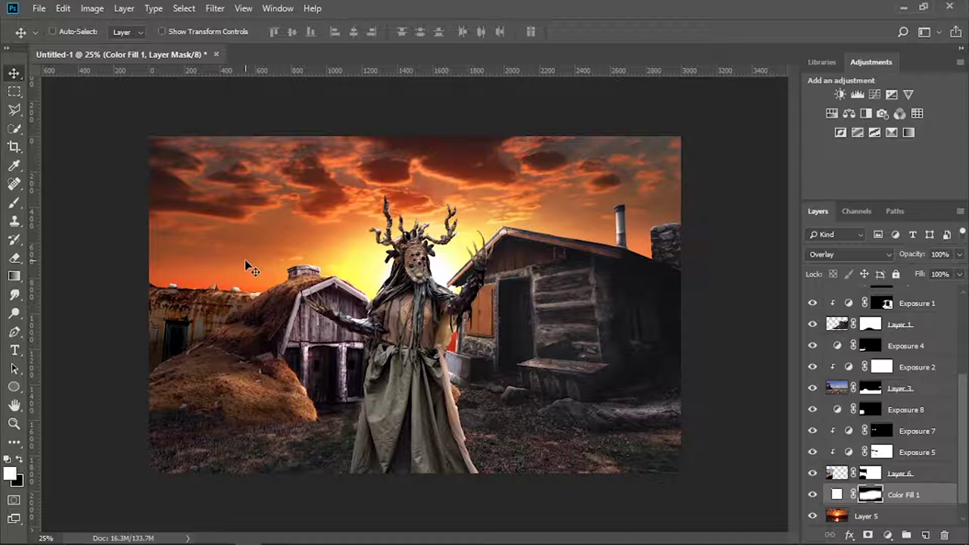
pyautogui.scroll(3, 879, 321)
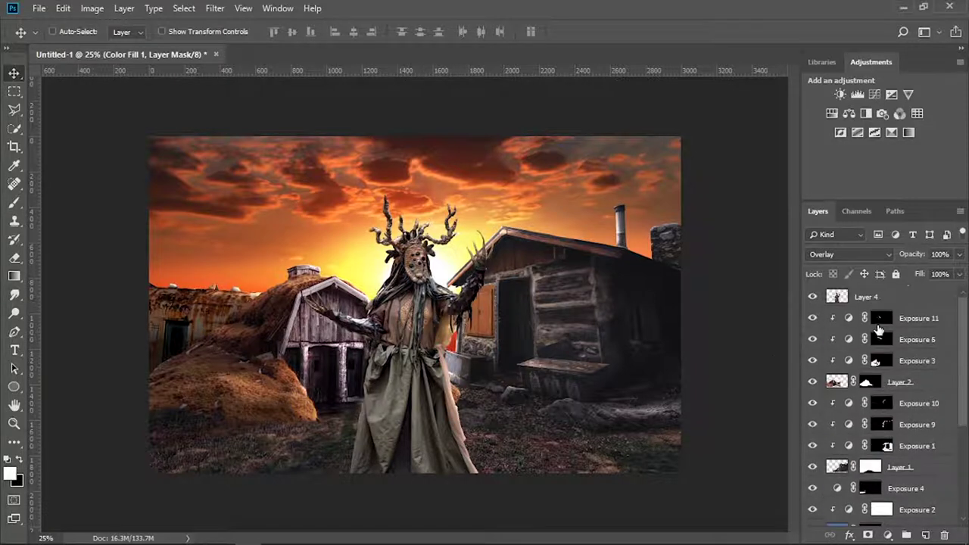
# Step: Add an Exposure adjustment at -2.67, invert its mask, and set a 100 px brush
pyautogui.click(892, 93)
pyautogui.moveTo(779, 161)
pyautogui.mouseDown()
pyautogui.moveTo(814, 162)
pyautogui.moveTo(745, 161)
pyautogui.mouseUp()
pyautogui.hotkey('ctrl', 'i')
pyautogui.scroll(4, 414, 311)
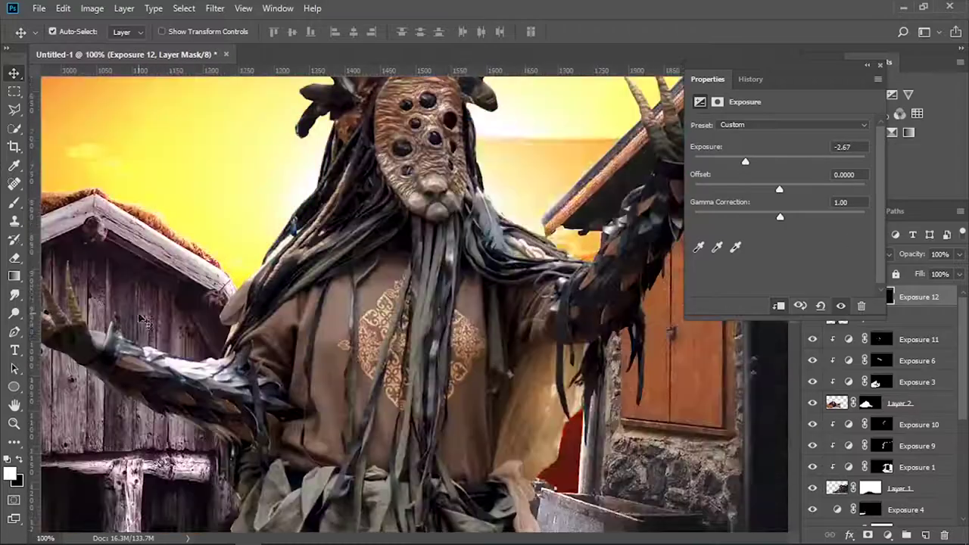
pyautogui.press('b')
pyautogui.rightClick(479, 320)
pyautogui.moveTo(644, 278); pyautogui.dragTo(576, 278)
pyautogui.press('Return')
# Step: Paint the first low-opacity strokes on the figure's mask with a 50 px brush
pyautogui.moveTo(566, 389); pyautogui.dragTo(114, 389)
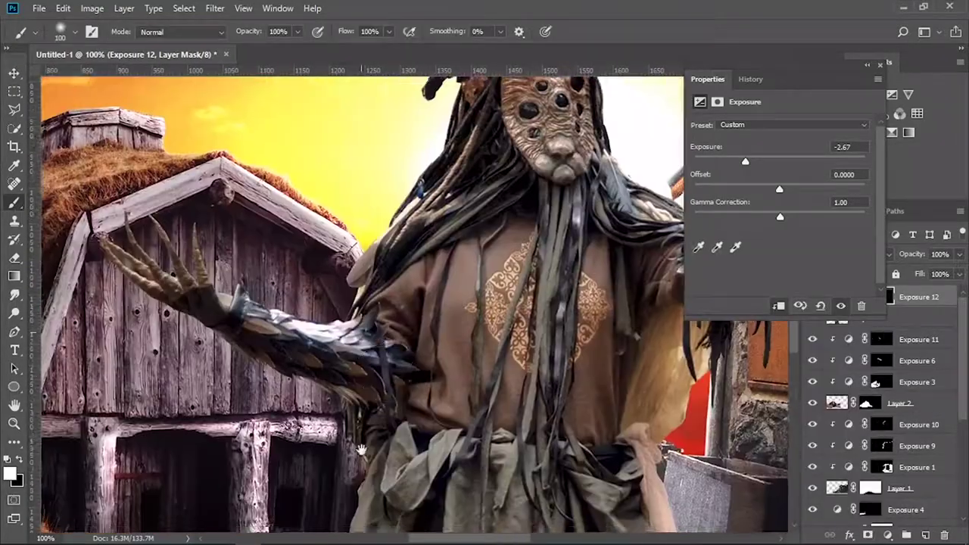
pyautogui.moveTo(443, 389); pyautogui.dragTo(450, 427)
pyautogui.scroll(3, 634, 465)
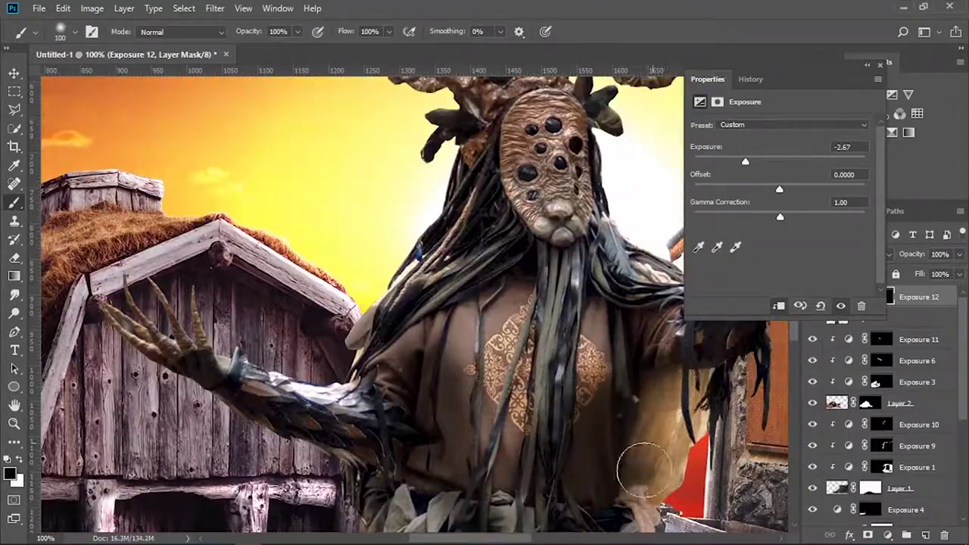
pyautogui.scroll(3, 641, 407)
pyautogui.press('[')
pyautogui.press('[')
pyautogui.press('[')
pyautogui.press('2')
pyautogui.moveTo(397, 413)
pyautogui.mouseDown()
pyautogui.moveTo(573, 390)
pyautogui.moveTo(567, 400)
pyautogui.mouseUp()
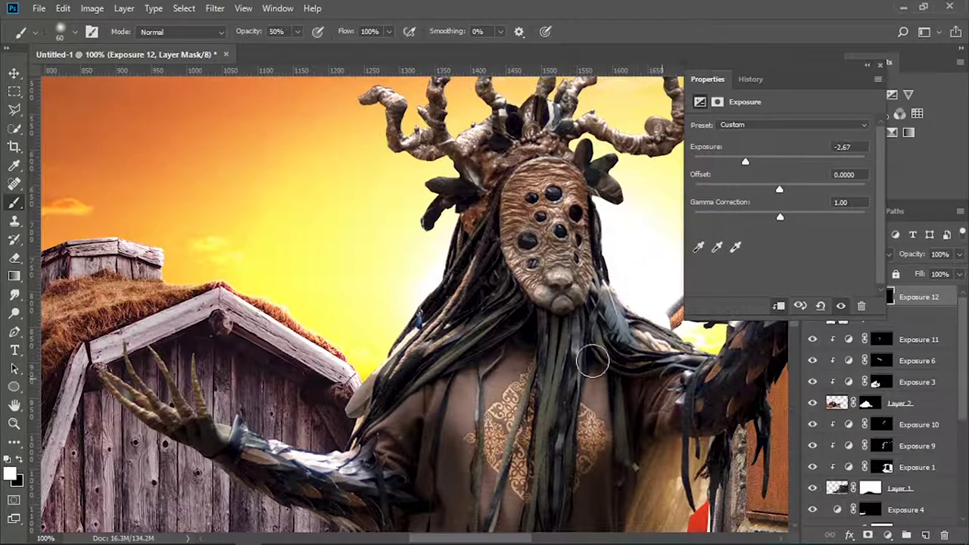
pyautogui.scroll(3, 567, 400)
pyautogui.press('5')
pyautogui.press(']')
pyautogui.moveTo(491, 342)
pyautogui.mouseDown()
pyautogui.moveTo(517, 378)
pyautogui.moveTo(161, 311)
pyautogui.mouseUp()
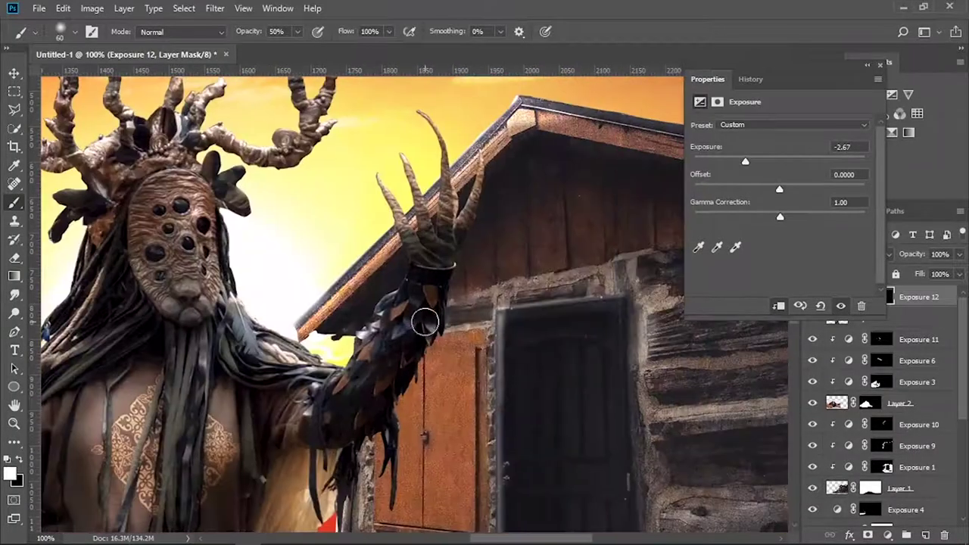
# Step: Paint white with a 60 px brush to darken the robe's shaded areas
pyautogui.press('x')
pyautogui.press(']')
pyautogui.press(']')
pyautogui.press(']')
pyautogui.scroll(-5, 418, 220)
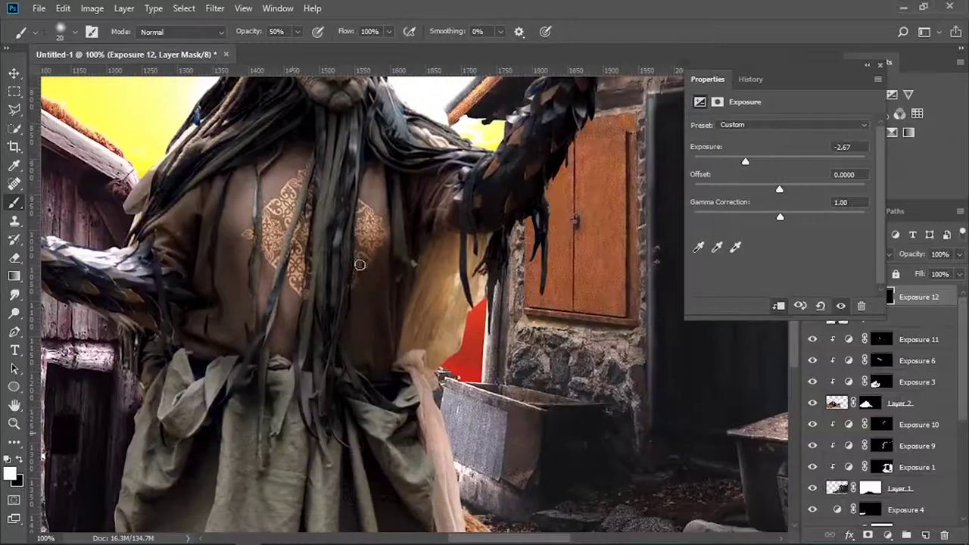
pyautogui.hscroll(-2, 376, 513)
pyautogui.scroll(-3, 376, 513)
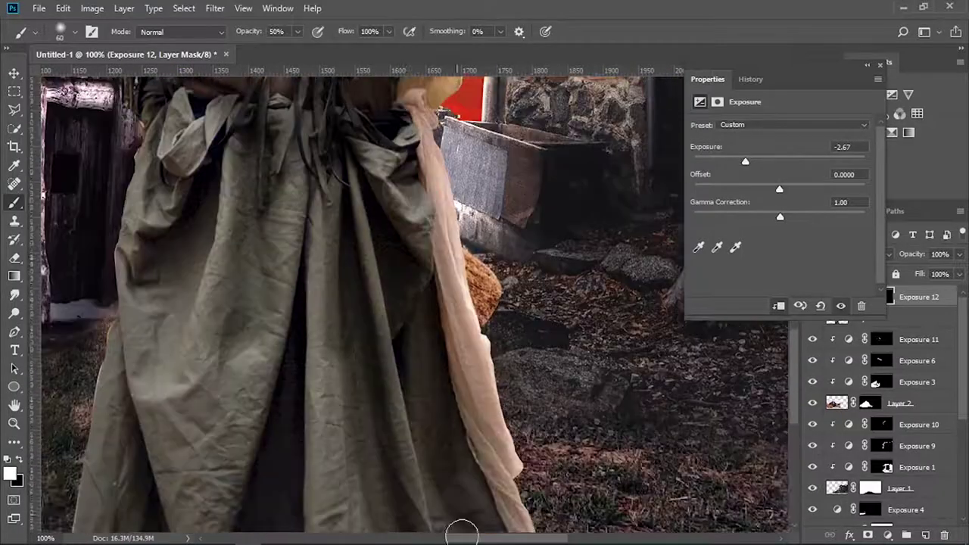
pyautogui.scroll(-3, 459, 528)
pyautogui.moveTo(460, 391); pyautogui.dragTo(335, 368)
pyautogui.moveTo(279, 345)
pyautogui.mouseDown()
pyautogui.moveTo(162, 346)
pyautogui.moveTo(141, 498)
pyautogui.mouseUp()
# Step: At full opacity, darken the hair beside the mask
pyautogui.scroll(2, 189, 454)
pyautogui.scroll(2, 227, 439)
pyautogui.scroll(3, 202, 223)
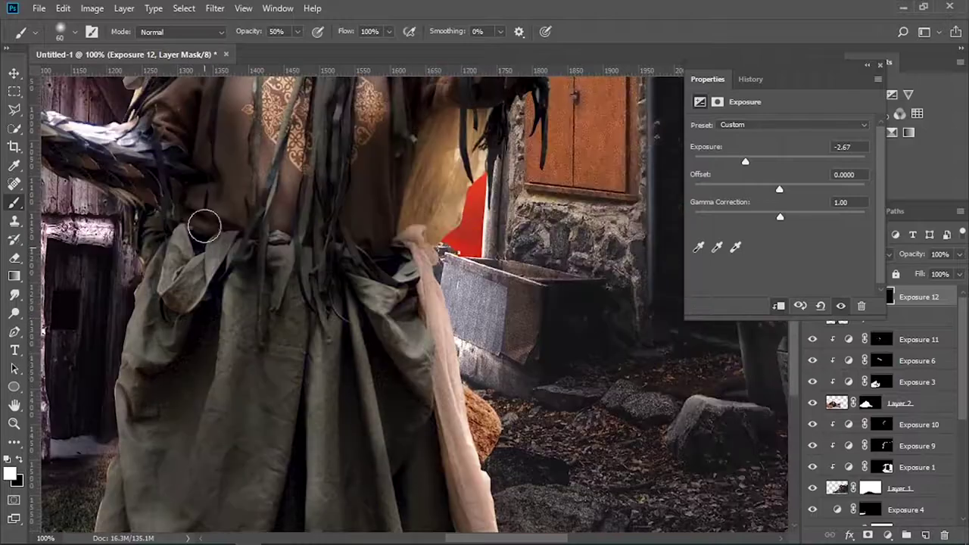
pyautogui.scroll(3, 232, 308)
pyautogui.scroll(3, 324, 231)
pyautogui.scroll(3, 244, 277)
pyautogui.press('0')
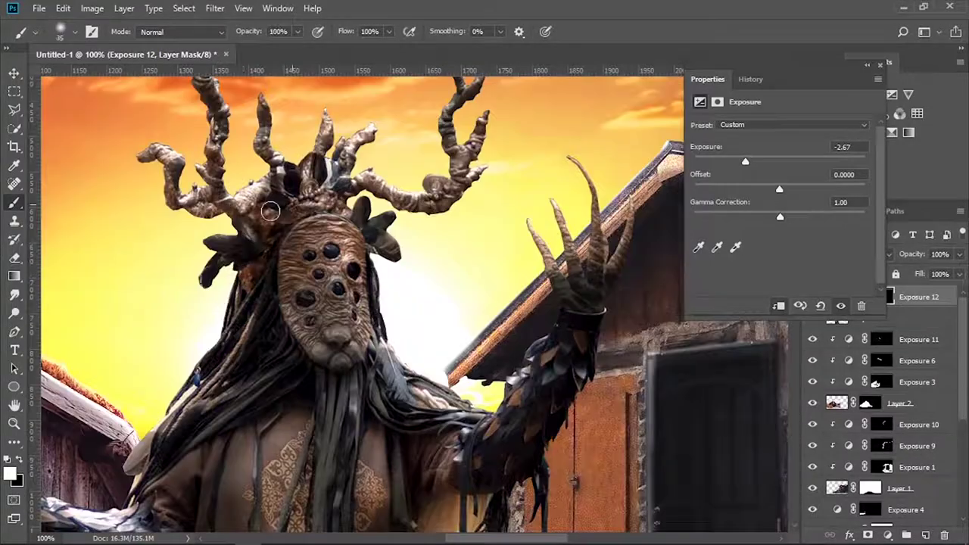
pyautogui.moveTo(244, 276); pyautogui.dragTo(356, 227)
# Step: With a 35 px brush, darken the antlers and refine the middle antlers' shading
pyautogui.press('[')
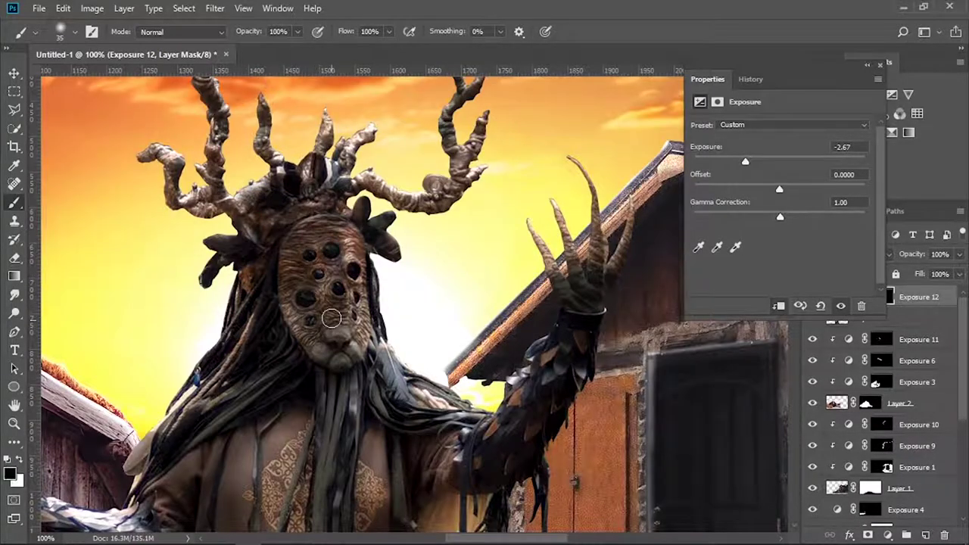
pyautogui.scroll(3, 349, 326)
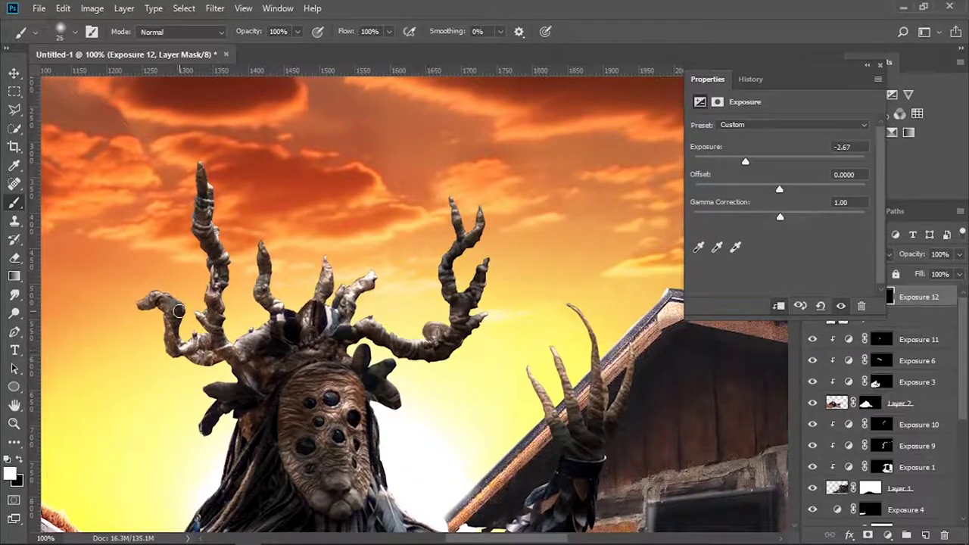
pyautogui.moveTo(156, 303); pyautogui.dragTo(210, 201)
pyautogui.moveTo(264, 257); pyautogui.dragTo(266, 286)
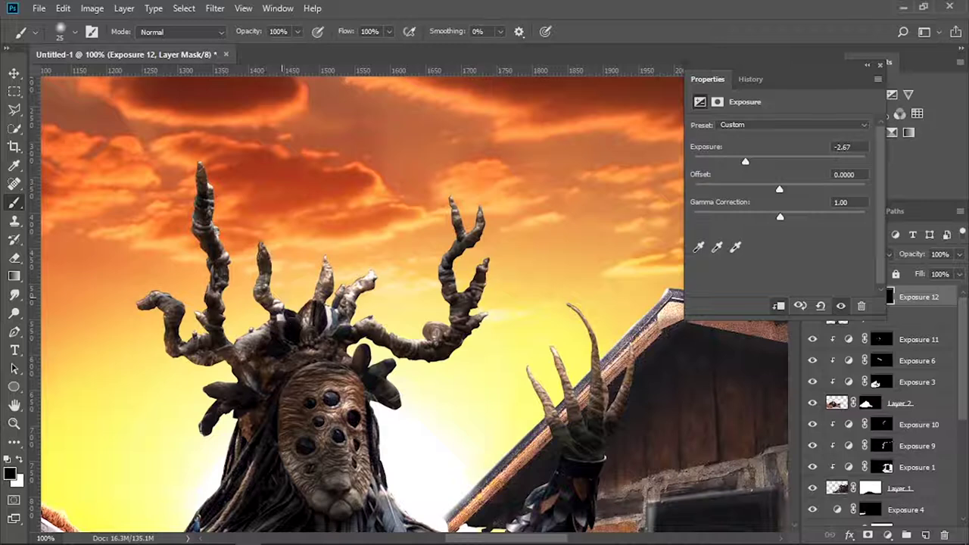
pyautogui.moveTo(277, 245); pyautogui.dragTo(274, 305)
pyautogui.press('x')
pyautogui.moveTo(322, 261); pyautogui.dragTo(333, 326)
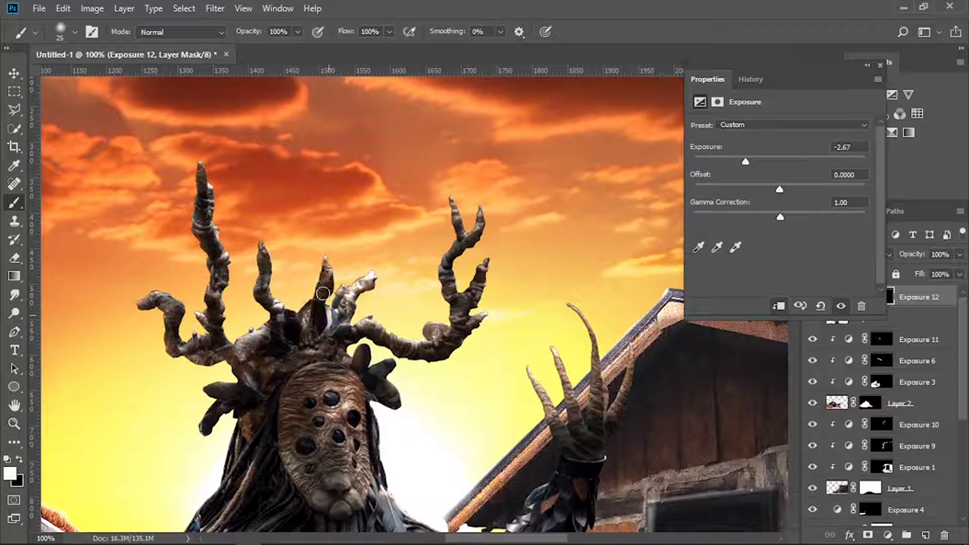
pyautogui.press('x')
pyautogui.press('x')
pyautogui.press('x')
pyautogui.moveTo(324, 258)
pyautogui.mouseDown()
pyautogui.moveTo(325, 299)
pyautogui.moveTo(375, 265)
pyautogui.mouseUp()
pyautogui.press('x')
pyautogui.press('x')
pyautogui.press('x')
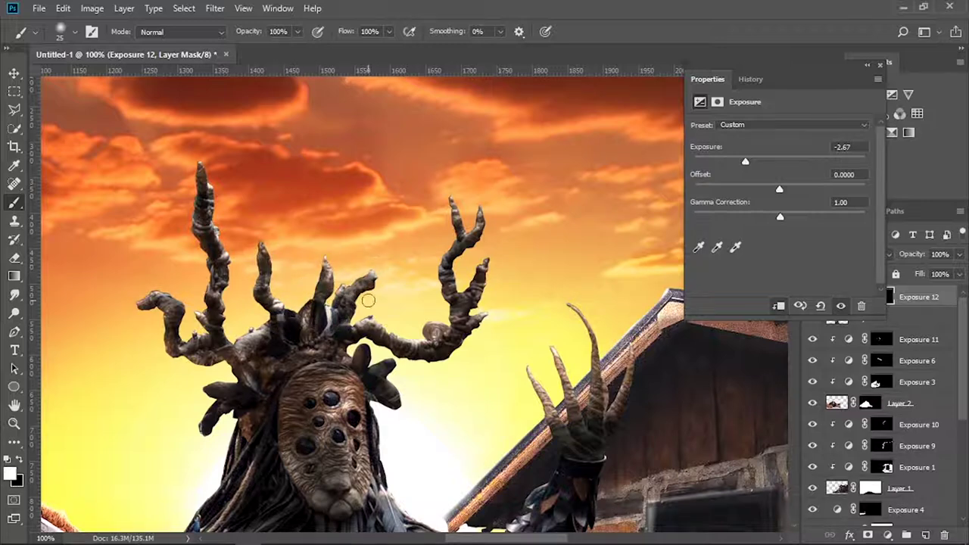
pyautogui.press('x')
pyautogui.scroll(-1, 384, 354)
pyautogui.hotkey('ctrl', '-')
pyautogui.hotkey('ctrl', '-')
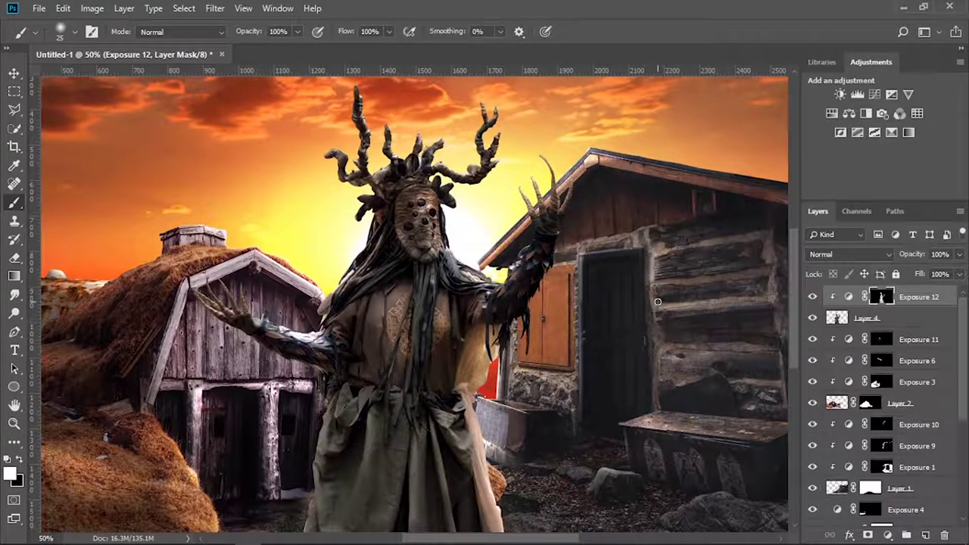
pyautogui.scroll(1, 658, 302)
# Step: Add a second Exposure adjustment raised to +2.67 for highlights
pyautogui.scroll(5, 475, 352)
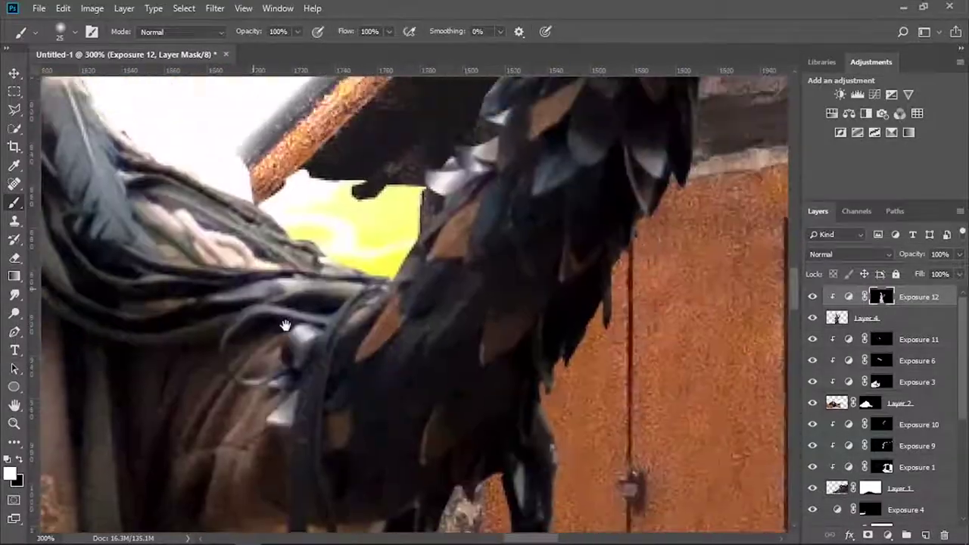
pyautogui.click(888, 535)
pyautogui.click(866, 392)
pyautogui.moveTo(779, 161); pyautogui.dragTo(814, 161)
pyautogui.hotkey('ctrl', '-')
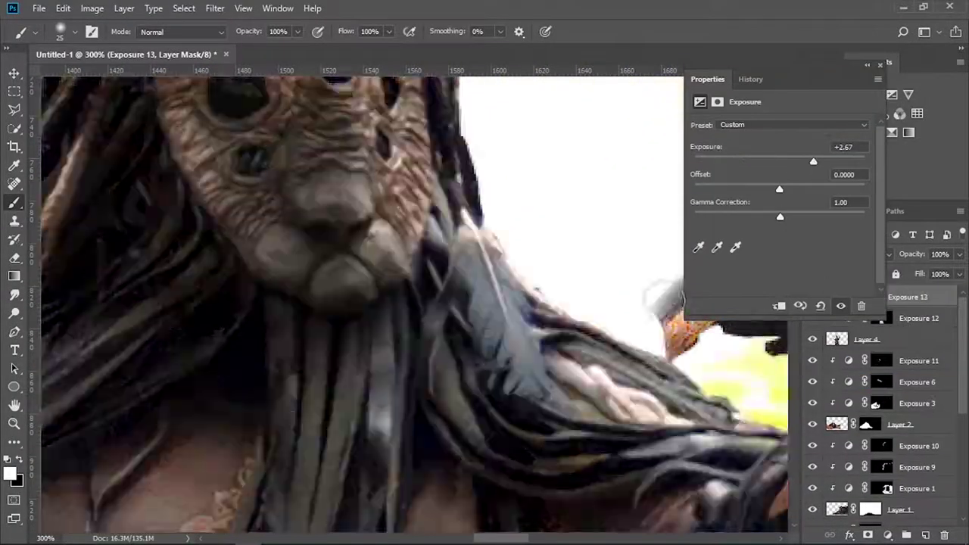
pyautogui.scroll(10, 442, 366)
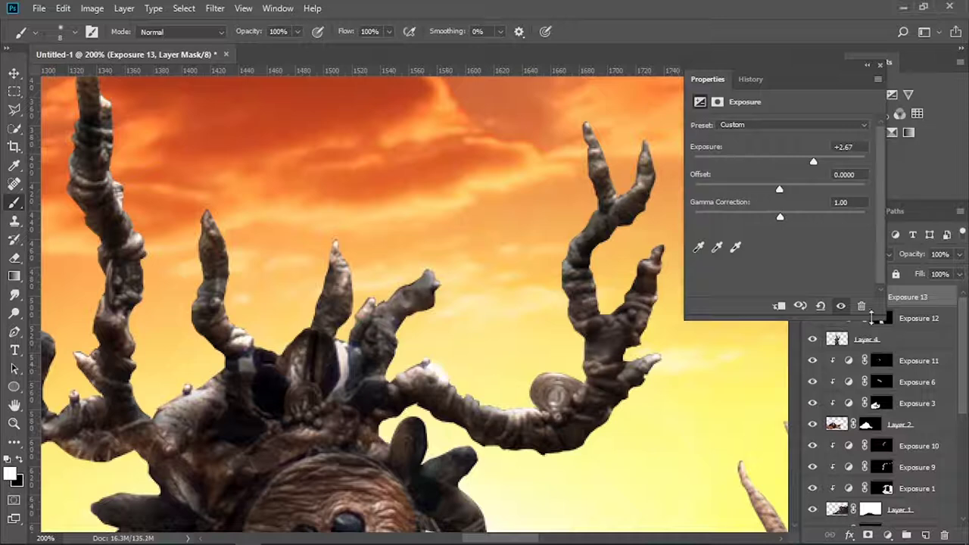
# Step: Brighten the lower-right antler branch, the mask face's edge and the left claw finger
pyautogui.moveTo(450, 386)
pyautogui.mouseDown()
pyautogui.moveTo(470, 395)
pyautogui.moveTo(536, 391)
pyautogui.mouseUp()
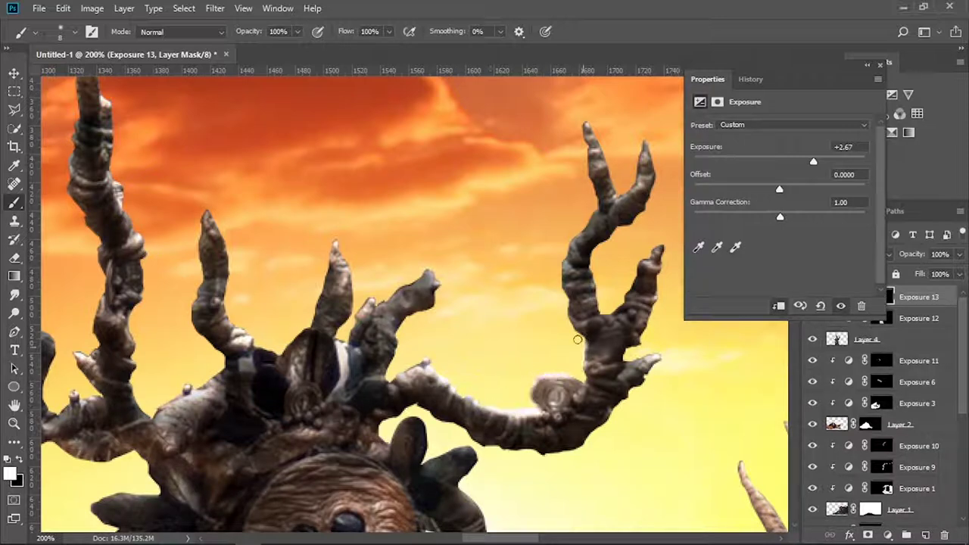
pyautogui.scroll(3, 558, 285)
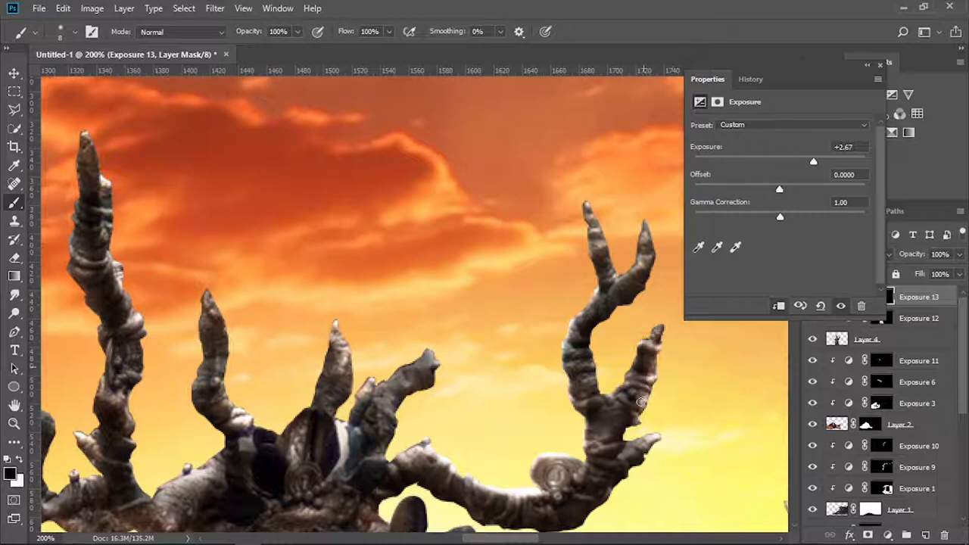
pyautogui.moveTo(640, 424)
pyautogui.mouseDown()
pyautogui.moveTo(428, 449)
pyautogui.moveTo(412, 425)
pyautogui.mouseUp()
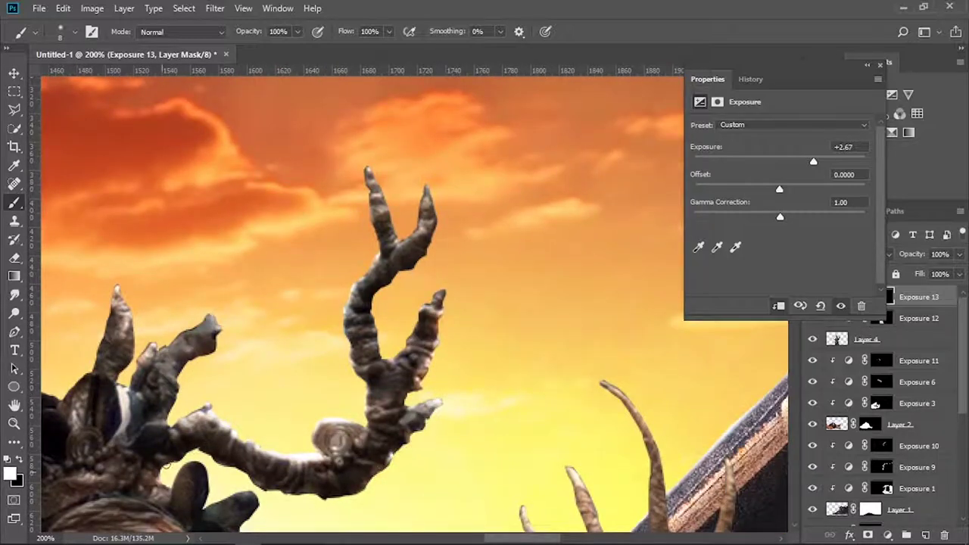
pyautogui.moveTo(257, 492); pyautogui.dragTo(328, 336)
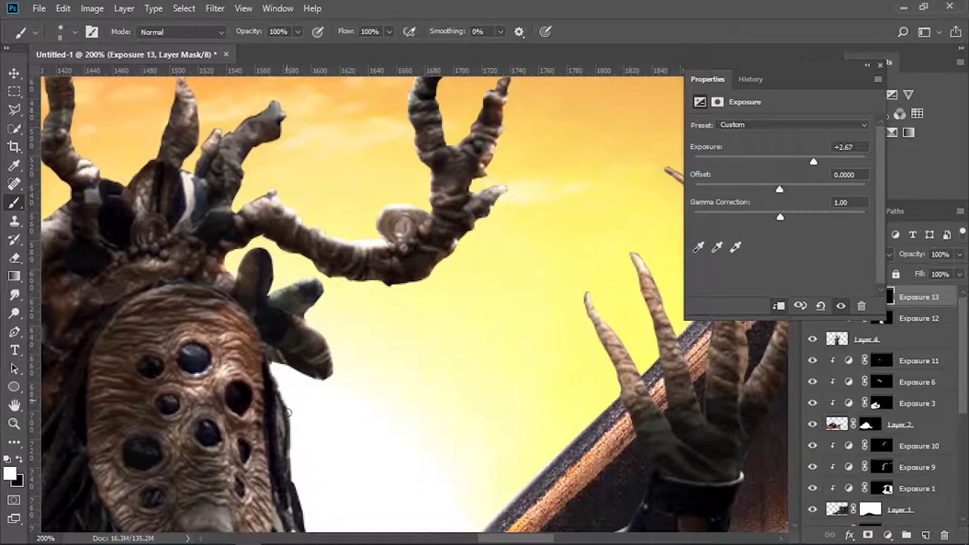
pyautogui.moveTo(288, 411); pyautogui.dragTo(255, 237)
pyautogui.moveTo(261, 310)
pyautogui.mouseDown()
pyautogui.moveTo(356, 443)
pyautogui.moveTo(491, 490)
pyautogui.mouseUp()
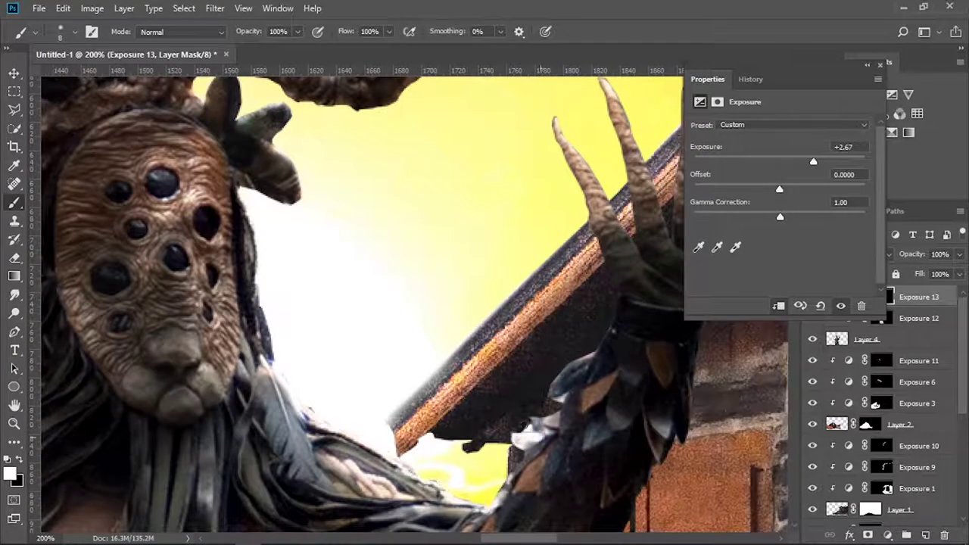
pyautogui.moveTo(586, 363); pyautogui.dragTo(586, 512)
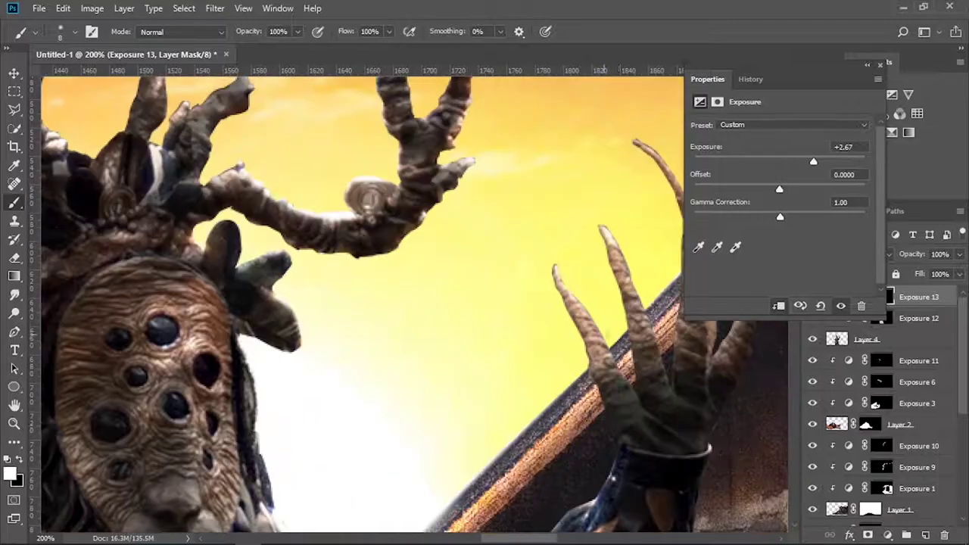
pyautogui.moveTo(615, 413); pyautogui.dragTo(556, 273)
pyautogui.moveTo(584, 373)
pyautogui.mouseDown()
pyautogui.moveTo(340, 450)
pyautogui.moveTo(333, 306)
pyautogui.mouseUp()
# Step: Brighten the tall middle claw finger, dreadlock strands and the lower antler's left edge
pyautogui.press('x')
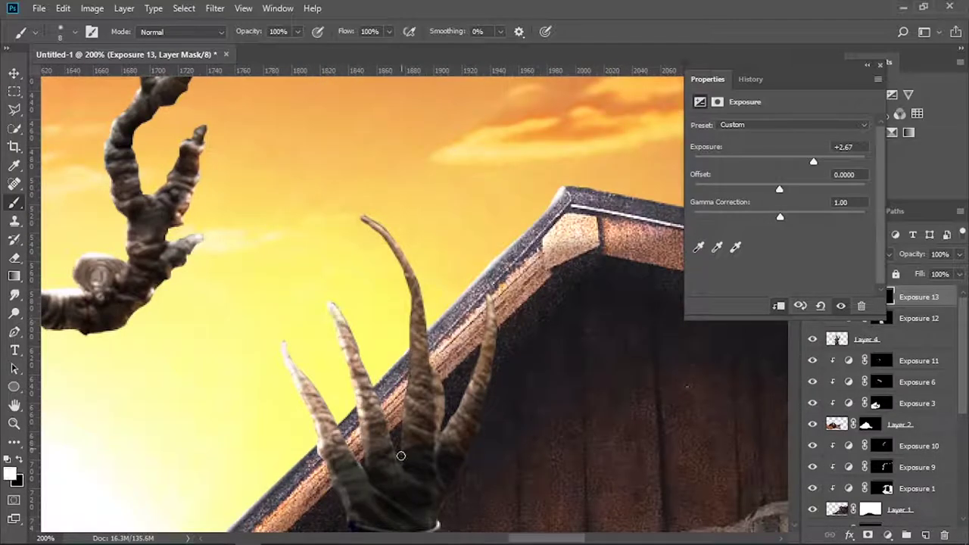
pyautogui.moveTo(410, 350); pyautogui.dragTo(351, 215)
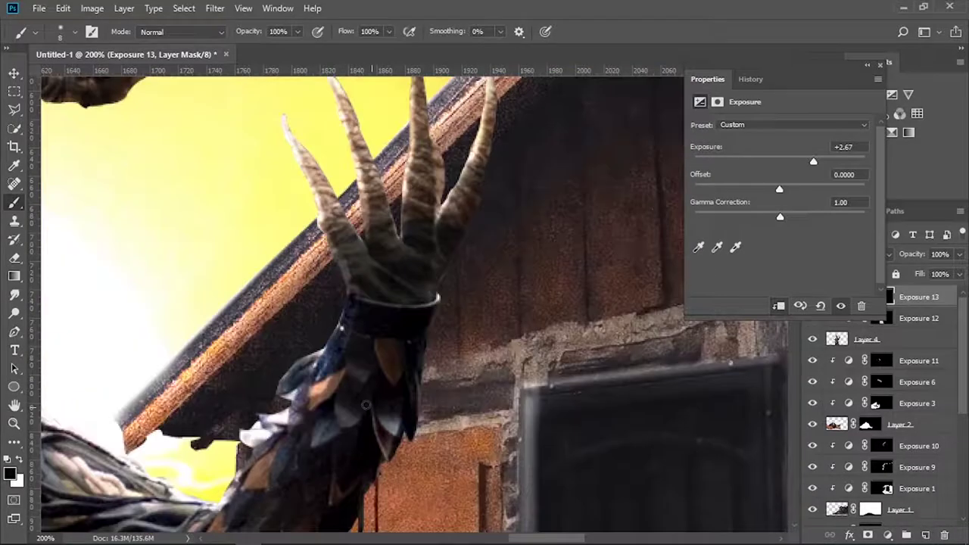
pyautogui.moveTo(441, 445); pyautogui.dragTo(469, 204)
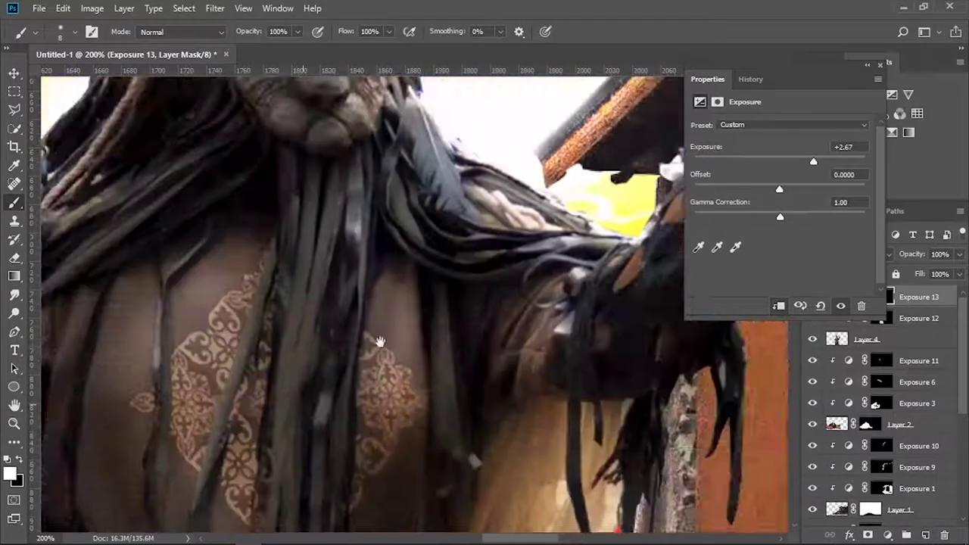
pyautogui.moveTo(530, 186)
pyautogui.mouseDown()
pyautogui.moveTo(446, 356)
pyautogui.moveTo(368, 433)
pyautogui.moveTo(277, 488)
pyautogui.mouseUp()
pyautogui.scroll(5, 454, 409)
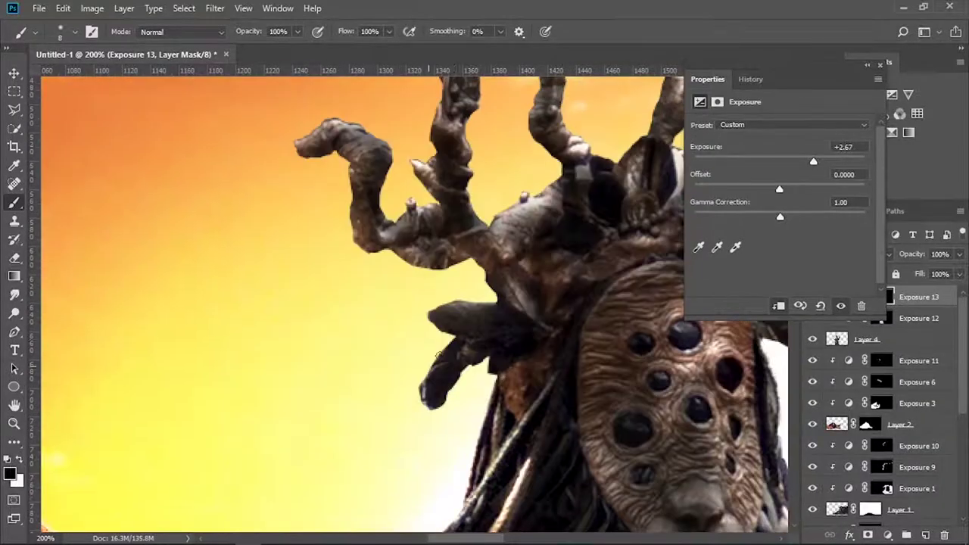
pyautogui.scroll(1, 480, 432)
pyautogui.scroll(2, 480, 432)
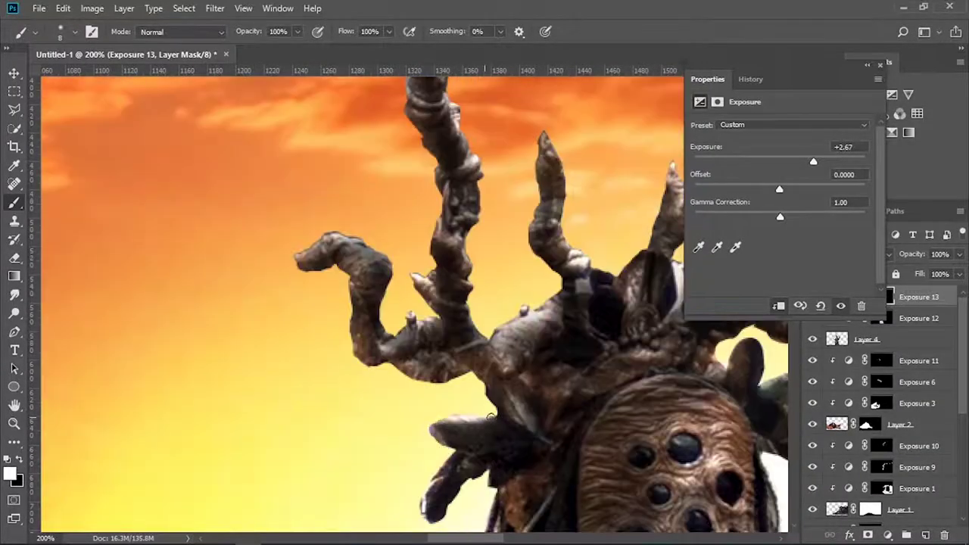
pyautogui.scroll(3, 491, 434)
pyautogui.press('x')
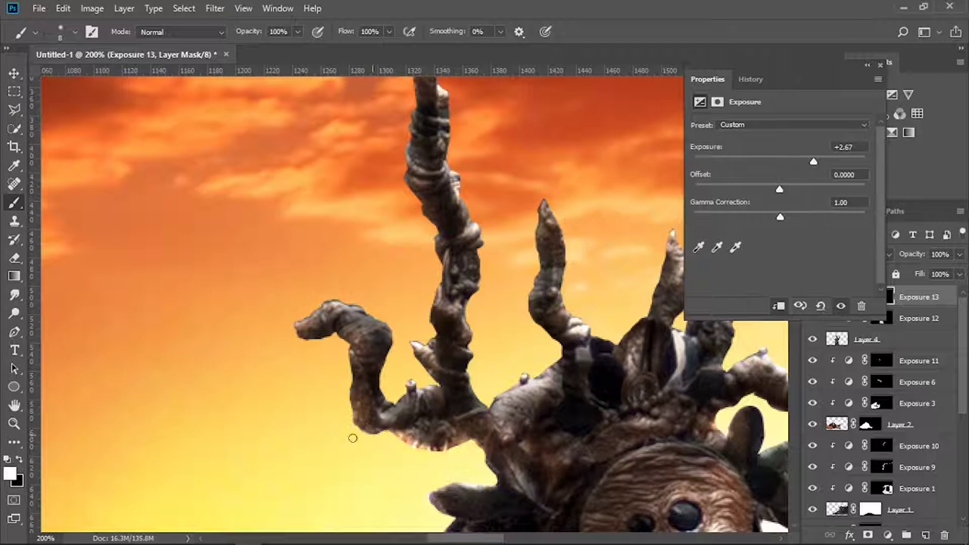
pyautogui.moveTo(353, 438); pyautogui.dragTo(344, 418)
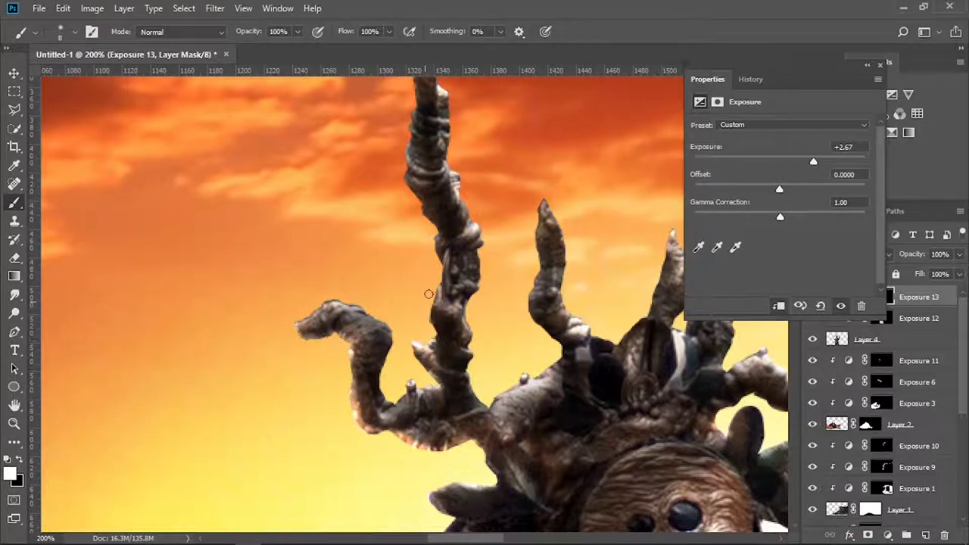
# Step: Bring the roof into view and brighten the robe's left edge with a larger white brush
pyautogui.scroll(2, 515, 356)
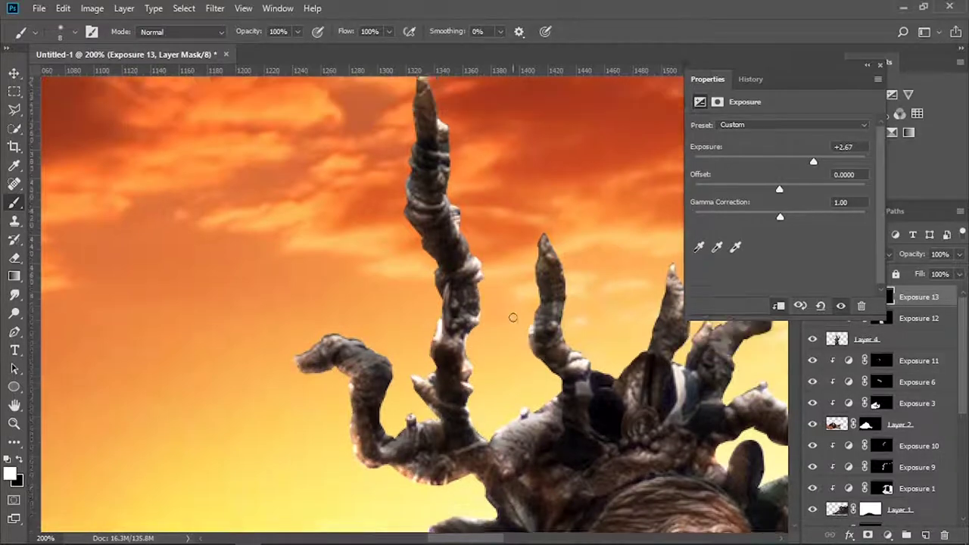
pyautogui.scroll(3, 485, 318)
pyautogui.scroll(3, 454, 280)
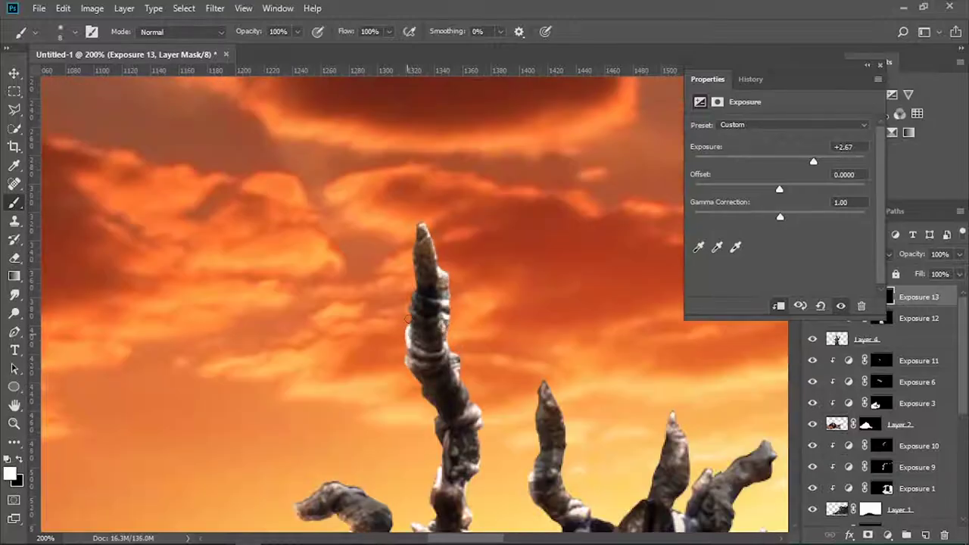
pyautogui.scroll(-3, 447, 340)
pyautogui.scroll(-5, 448, 402)
pyautogui.moveTo(448, 402); pyautogui.dragTo(507, 451)
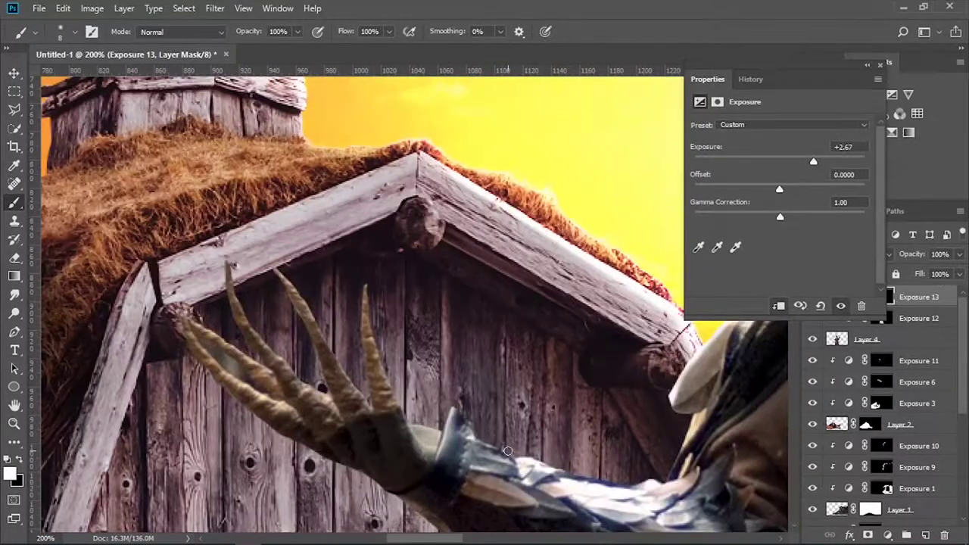
pyautogui.scroll(2, 383, 348)
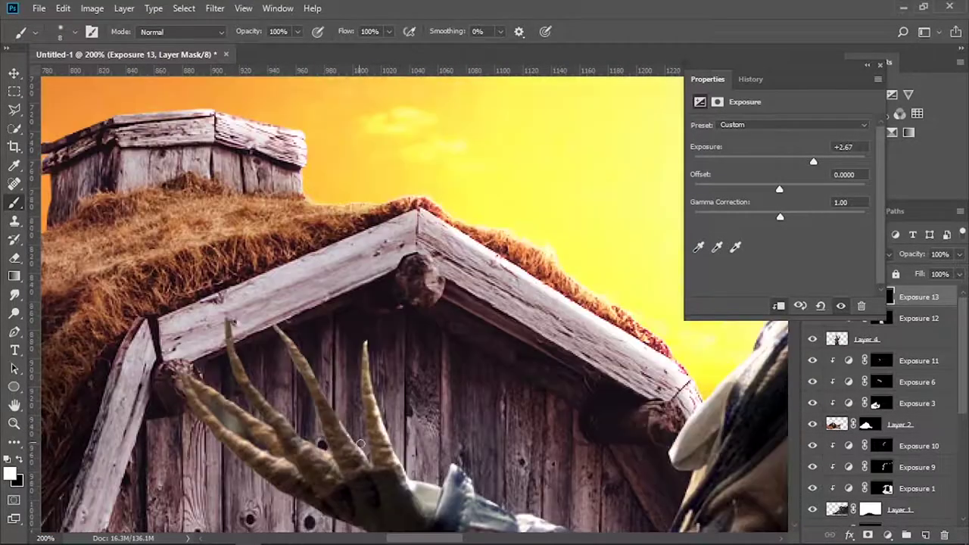
pyautogui.scroll(2, 300, 349)
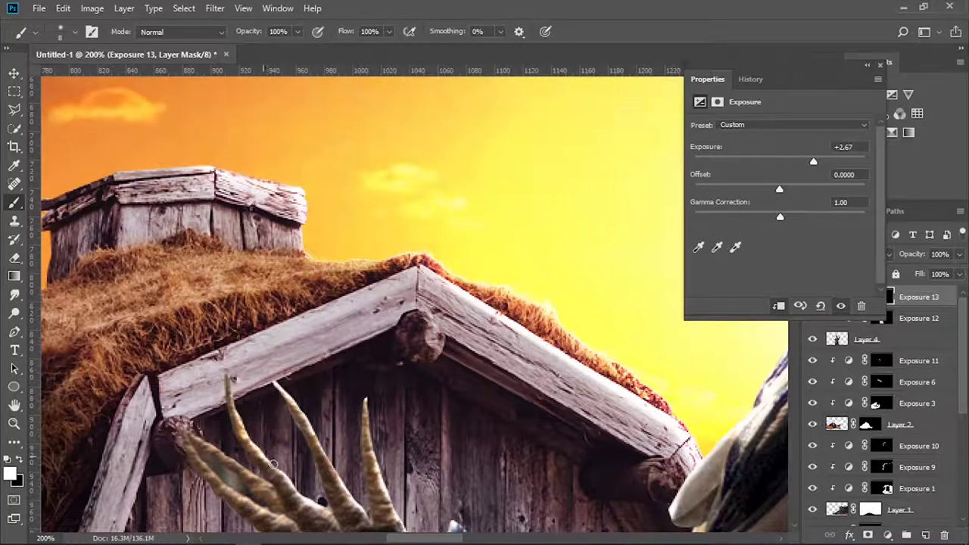
pyautogui.moveTo(250, 454); pyautogui.dragTo(432, 371)
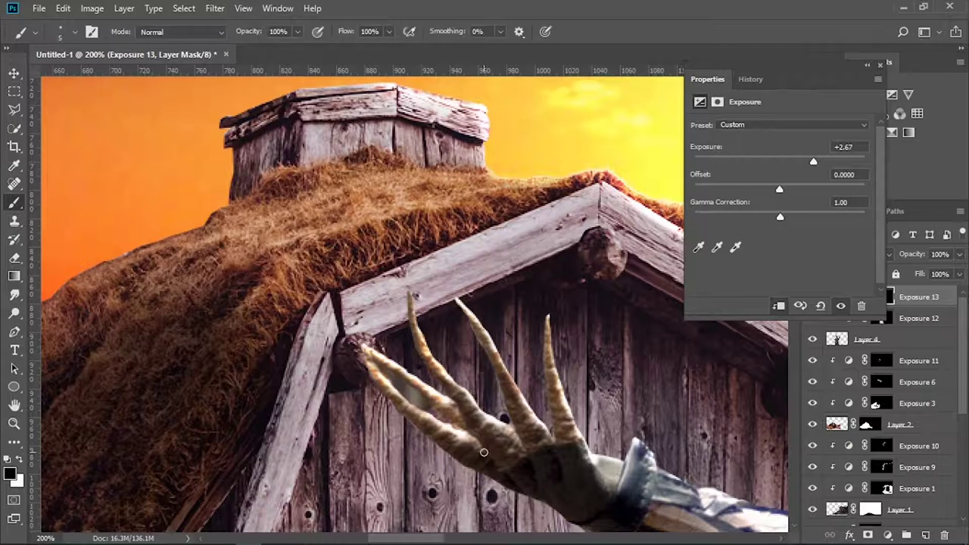
pyautogui.press('x')
pyautogui.hscroll(10, 484, 452)
pyautogui.press(']')
pyautogui.press(']')
pyautogui.press(']')
pyautogui.moveTo(288, 341); pyautogui.dragTo(336, 161)
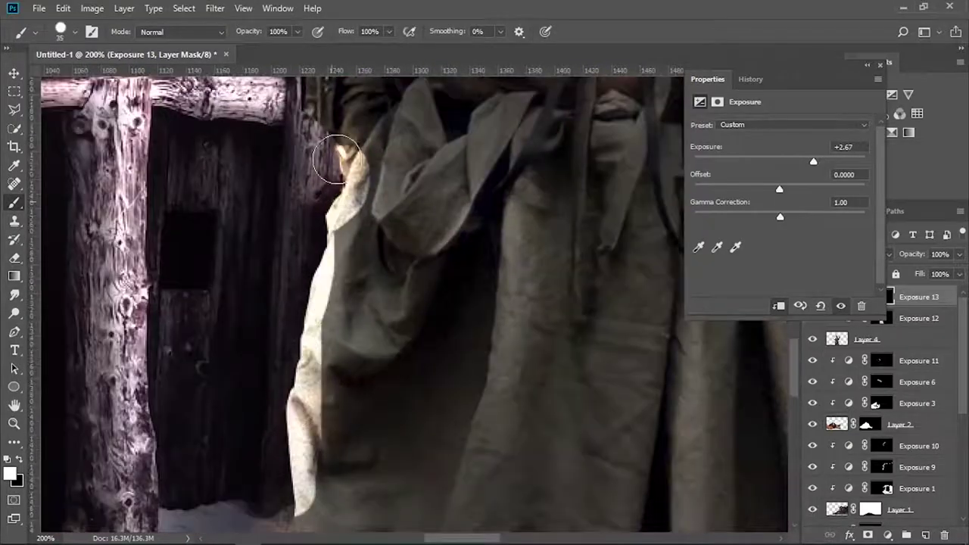
# Step: Tone down and repaint the robe's bright left edge with a bigger brush
pyautogui.scroll(3, 337, 160)
pyautogui.press('x')
pyautogui.moveTo(356, 296)
pyautogui.mouseDown()
pyautogui.moveTo(368, 394)
pyautogui.moveTo(337, 450)
pyautogui.mouseUp()
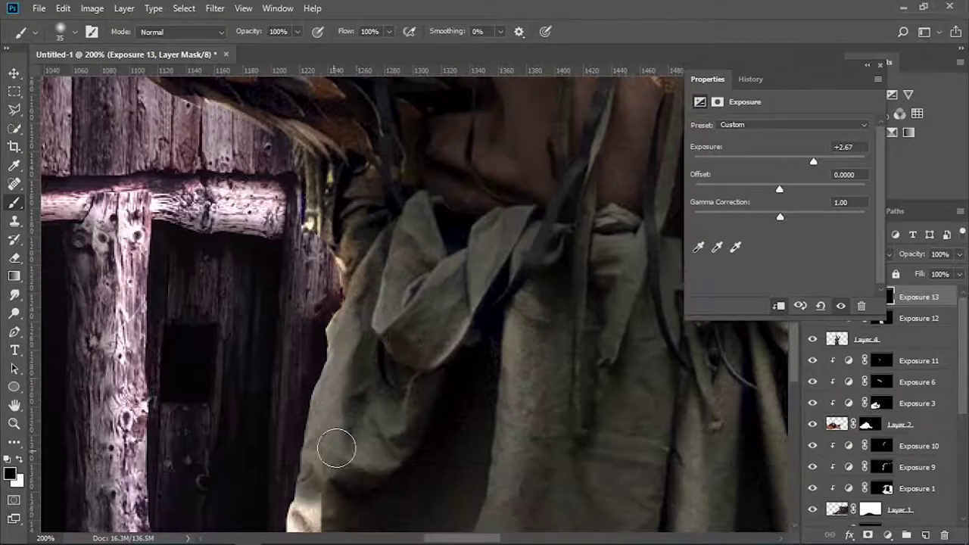
pyautogui.scroll(-3, 336, 450)
pyautogui.moveTo(295, 367); pyautogui.dragTo(344, 148)
pyautogui.scroll(1, 342, 354)
pyautogui.press(']')
pyautogui.press(']')
pyautogui.press(']')
pyautogui.moveTo(292, 378); pyautogui.dragTo(344, 189)
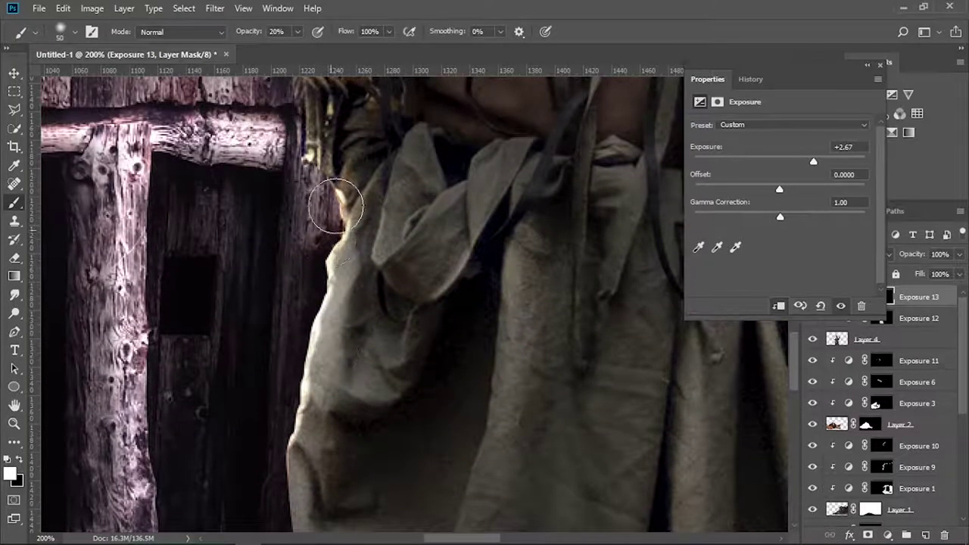
# Step: Set a 50 px brush at 20% opacity and review the lower robe
pyautogui.press('2')
pyautogui.press(']')
pyautogui.press(']')
pyautogui.press(']')
pyautogui.scroll(-4, 278, 407)
pyautogui.scroll(-5, 250, 401)
pyautogui.scroll(-6, 223, 399)
pyautogui.scroll(-2, 223, 399)
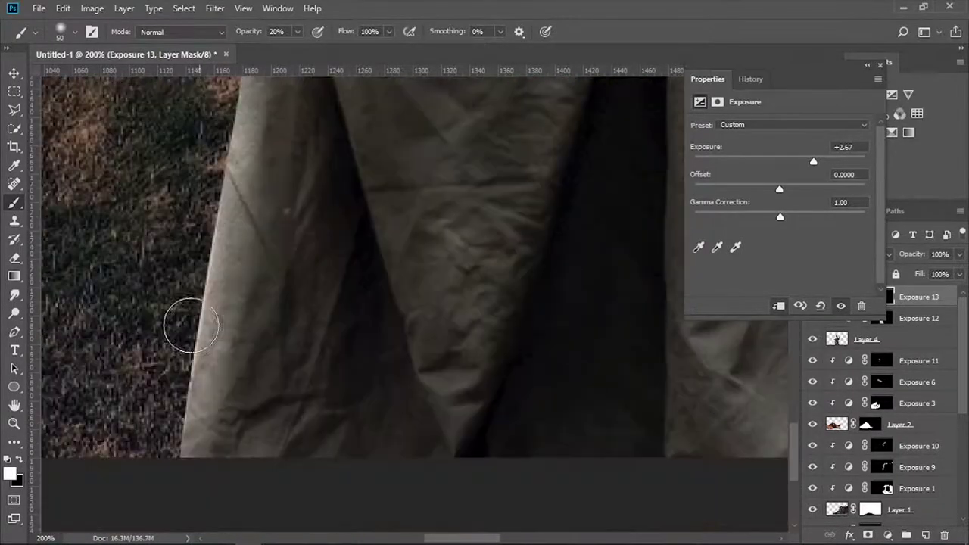
pyautogui.scroll(-2, 189, 328)
pyautogui.scroll(-2, 247, 441)
pyautogui.scroll(-1, 368, 219)
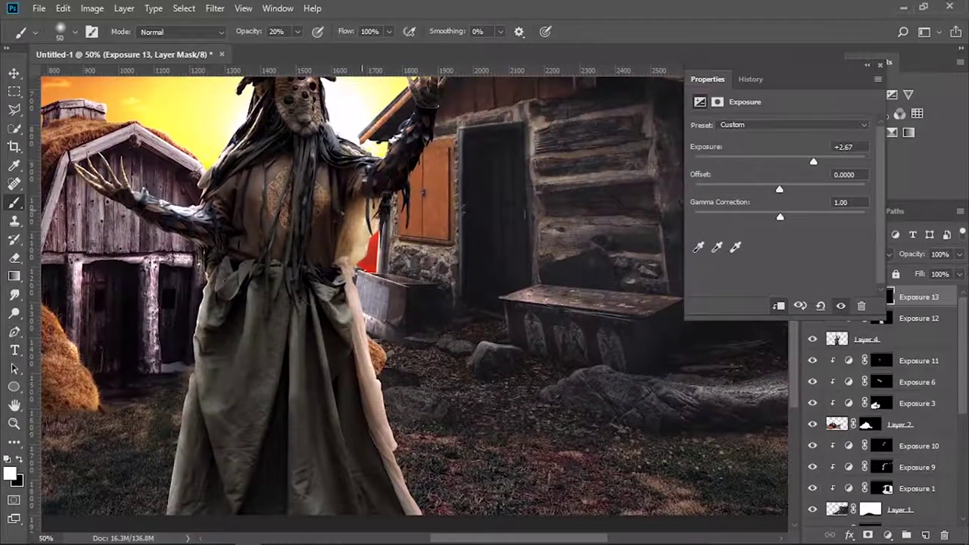
pyautogui.scroll(-2, 361, 256)
pyautogui.press('x')
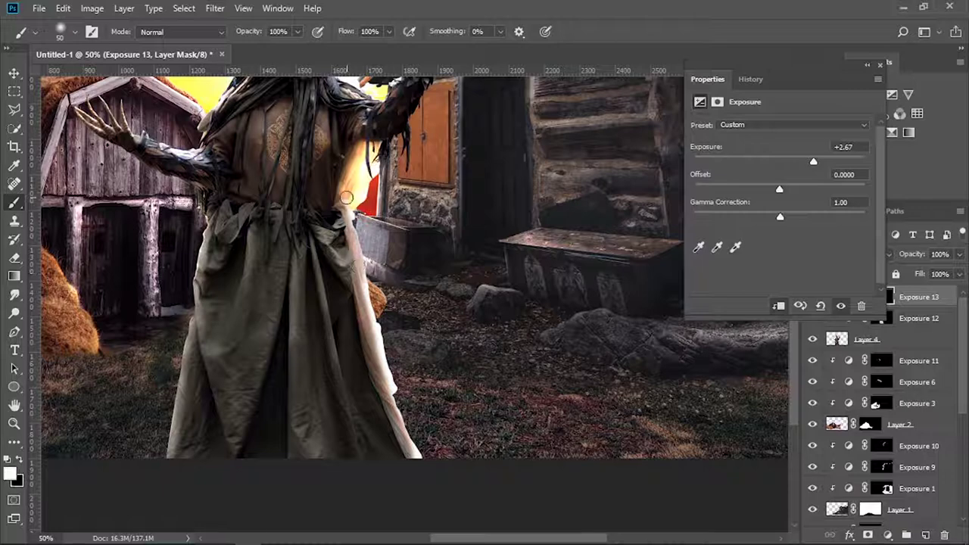
pyautogui.scroll(3, 252, 320)
pyautogui.scroll(3, 252, 319)
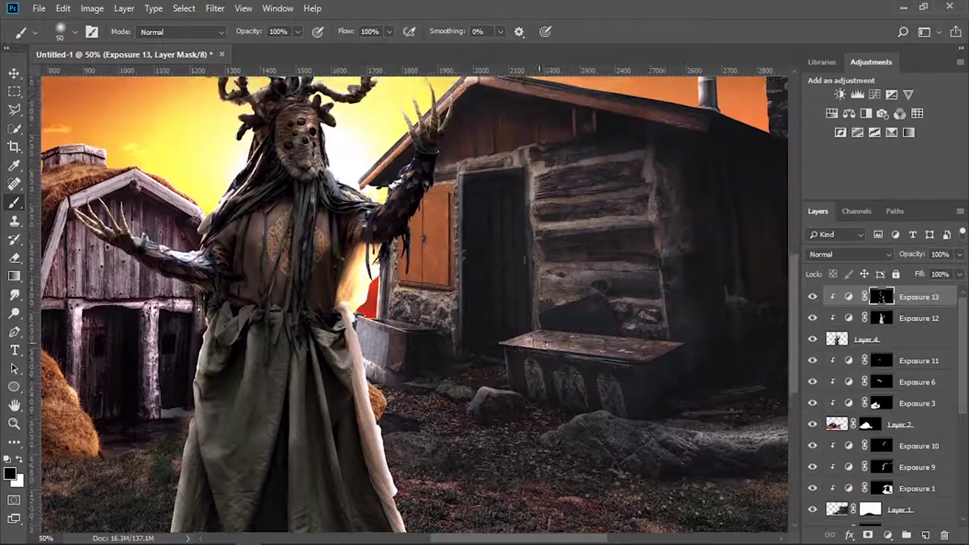
pyautogui.hotkey('ctrl', '-')
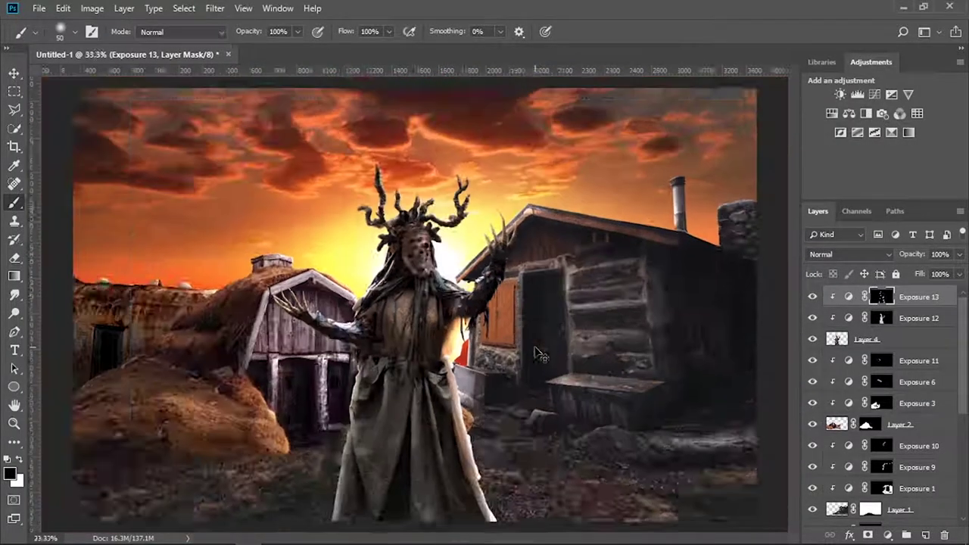
pyautogui.hotkey('ctrl', '+')
pyautogui.hotkey('ctrl', '+')
pyautogui.hotkey('ctrl', '+')
pyautogui.hotkey('ctrl', '+')
pyautogui.hotkey('ctrl', '-')
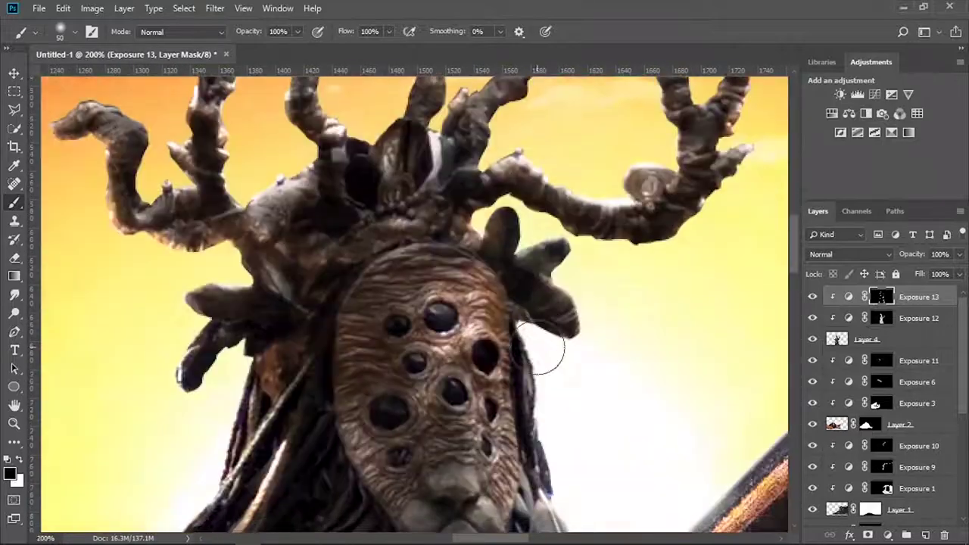
pyautogui.hotkey('ctrl', '-')
pyautogui.hotkey('ctrl', '-')
pyautogui.hotkey('ctrl', '-')
pyautogui.click(850, 445)
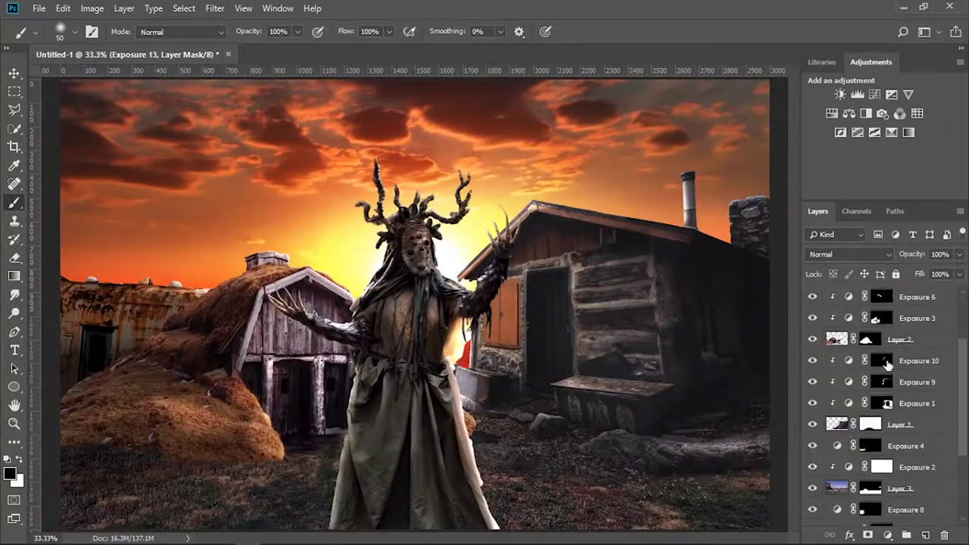
pyautogui.scroll(-2, 850, 428)
pyautogui.hotkey('ctrl', '+')
pyautogui.moveTo(530, 144)
pyautogui.mouseDown()
pyautogui.moveTo(155, 331)
pyautogui.moveTo(364, 303)
pyautogui.moveTo(528, 260)
pyautogui.mouseUp()
pyautogui.press('x')
pyautogui.press('2')
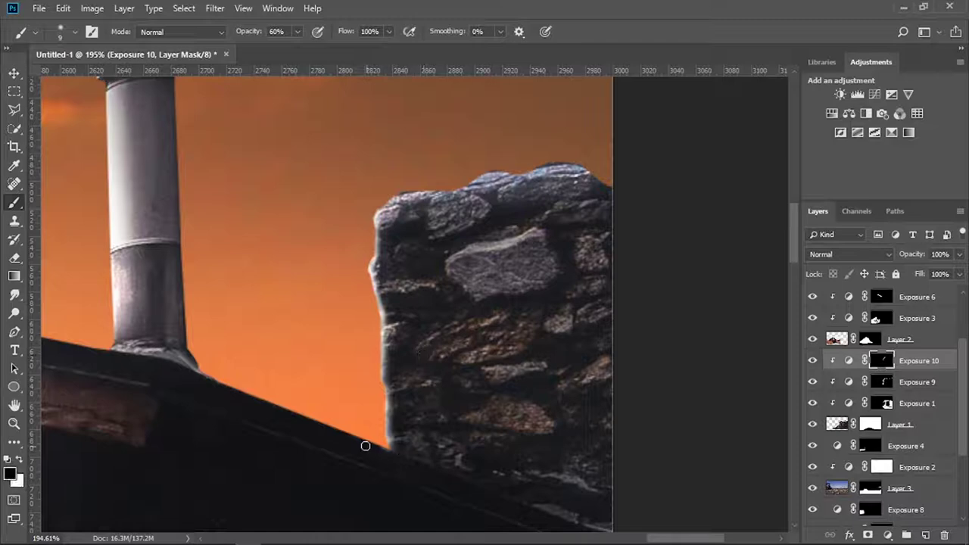
pyautogui.doubleClick(952, 360)
pyautogui.press('Escape')
pyautogui.hotkey('ctrl', '-')
pyautogui.hotkey('ctrl', '-')
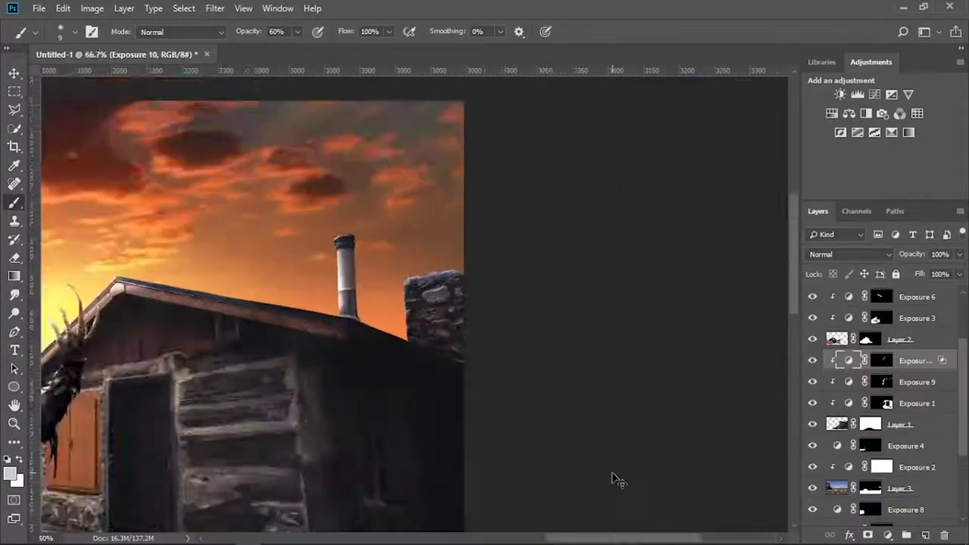
pyautogui.hotkey('ctrl', '-')
pyautogui.hotkey('ctrl', '-')
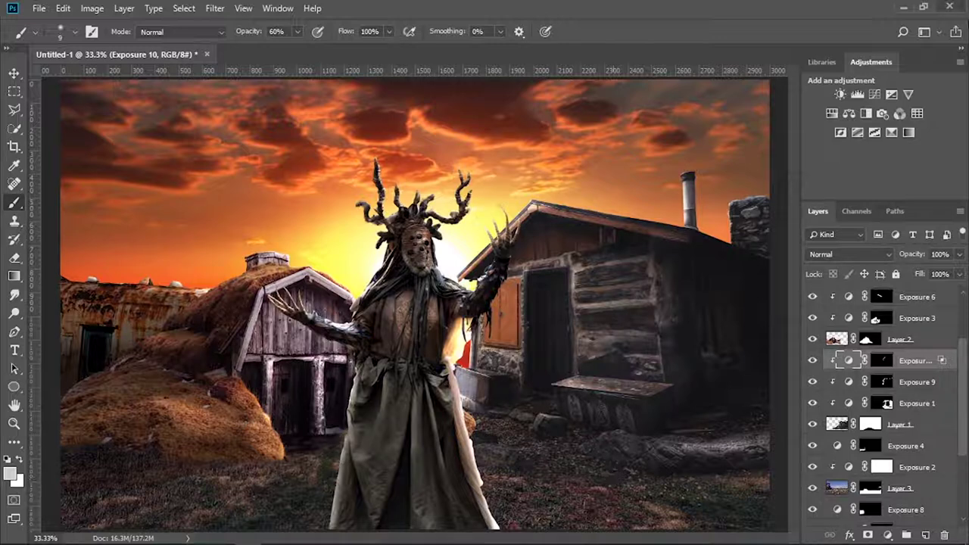
# Step: Toggle Layer 6's visibility to check it, then select the Exposure 8 layer
pyautogui.scroll(-3, 860, 454)
pyautogui.click(812, 452)
pyautogui.click(812, 452)
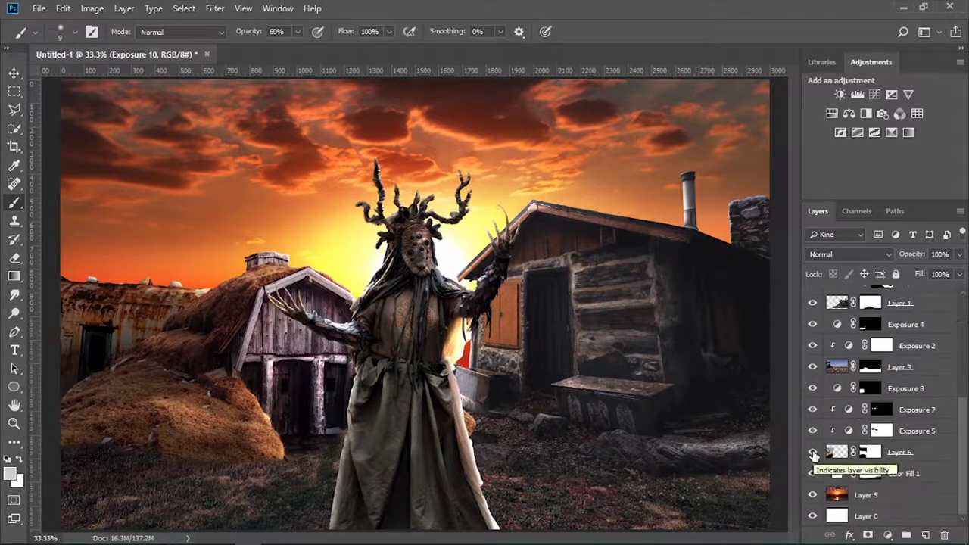
pyautogui.click(833, 453)
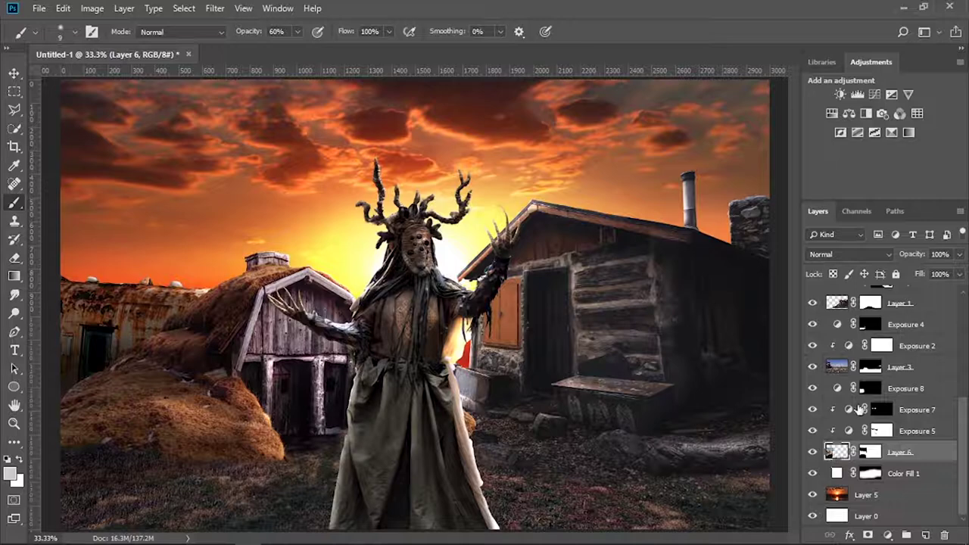
pyautogui.click(870, 387)
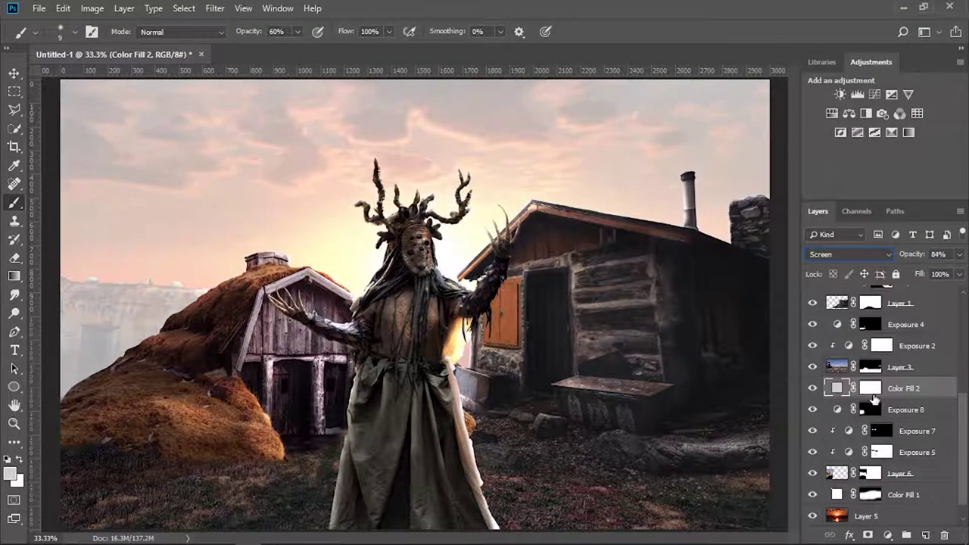
# Step: Invert the Color Fill 2 mask and paint fog back over the left barn with a huge white brush
pyautogui.click(873, 394)
pyautogui.hotkey('ctrl', 'i')
pyautogui.press('x')
pyautogui.rightClick(551, 251)
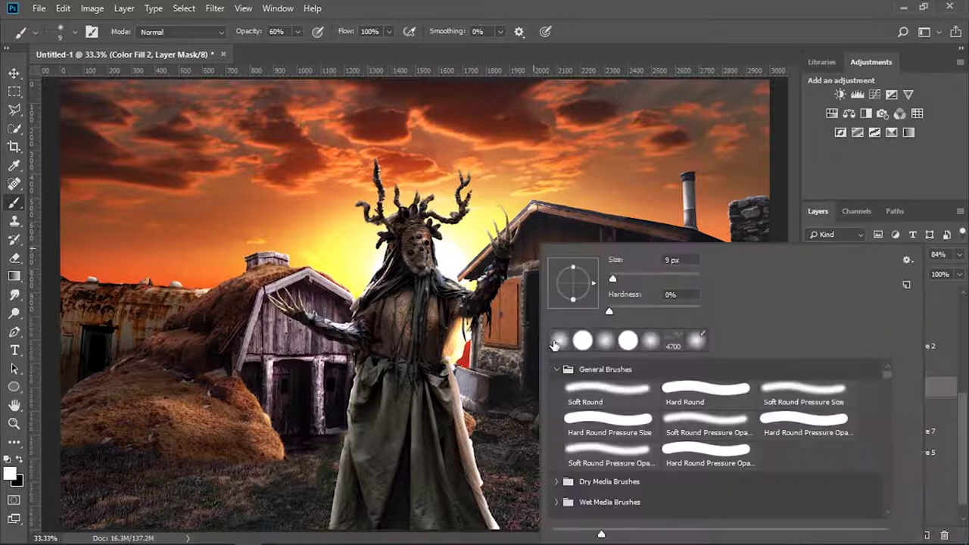
pyautogui.moveTo(564, 270); pyautogui.dragTo(651, 270)
pyautogui.press('Return')
pyautogui.moveTo(106, 356); pyautogui.dragTo(172, 346)
pyautogui.moveTo(426, 401); pyautogui.dragTo(584, 390)
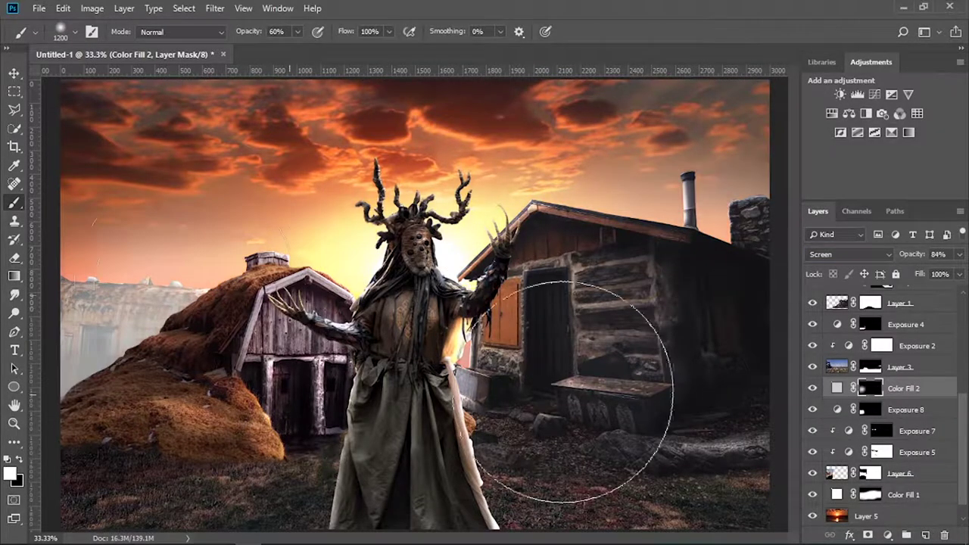
# Step: Change the haze fill to a darker fog colour
pyautogui.doubleClick(837, 388)
pyautogui.moveTo(569, 150)
pyautogui.mouseDown()
pyautogui.moveTo(567, 190)
pyautogui.moveTo(595, 240)
pyautogui.moveTo(610, 214)
pyautogui.mouseUp()
pyautogui.press('Return')
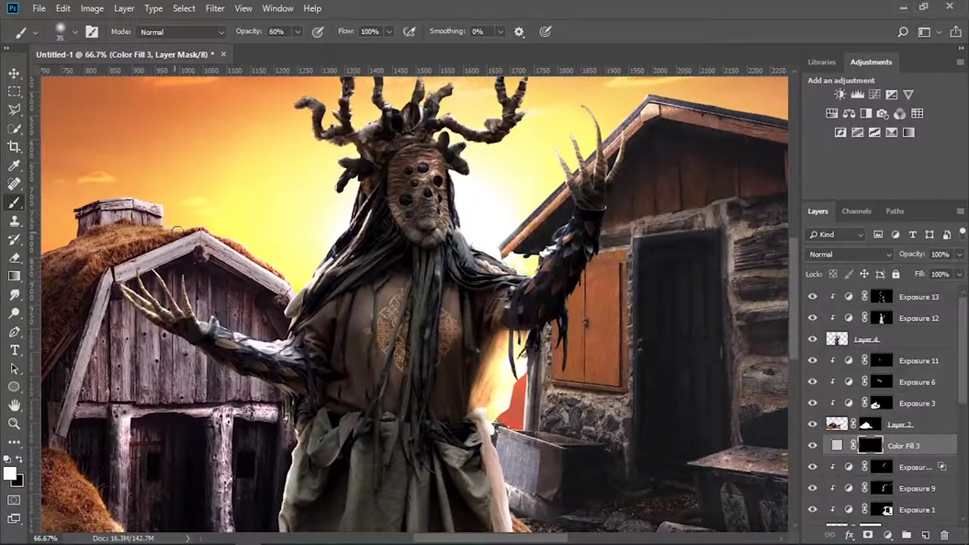
# Step: Recolour Color Fill 3 with a dark colour sampled from the cabin
pyautogui.doubleClick(836, 445)
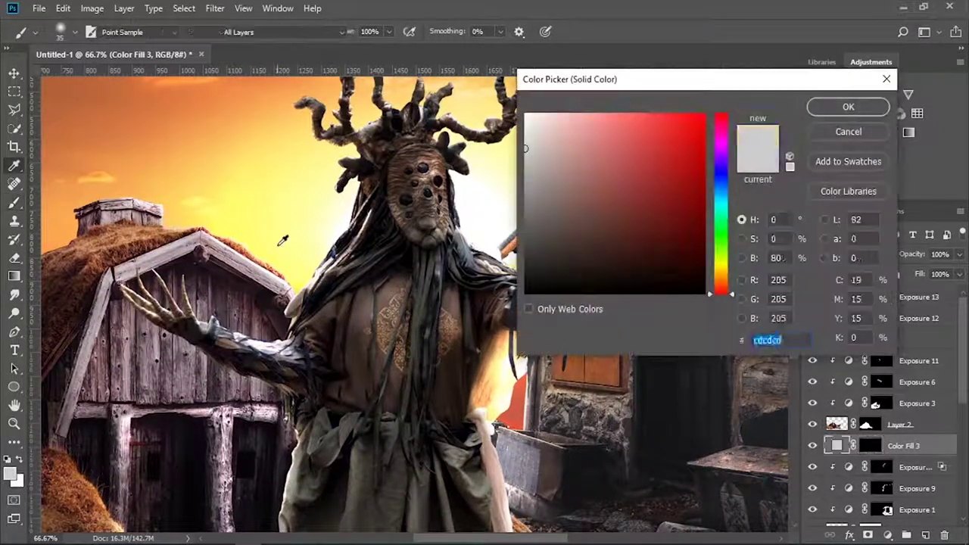
pyautogui.click(848, 104)
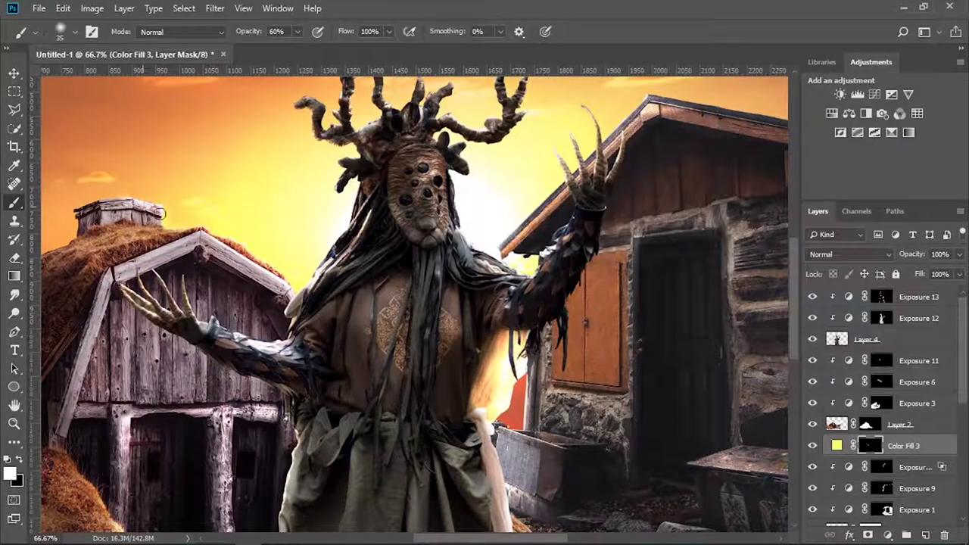
pyautogui.press('i')
pyautogui.doubleClick(836, 445)
pyautogui.press('Return')
pyautogui.click(656, 399)
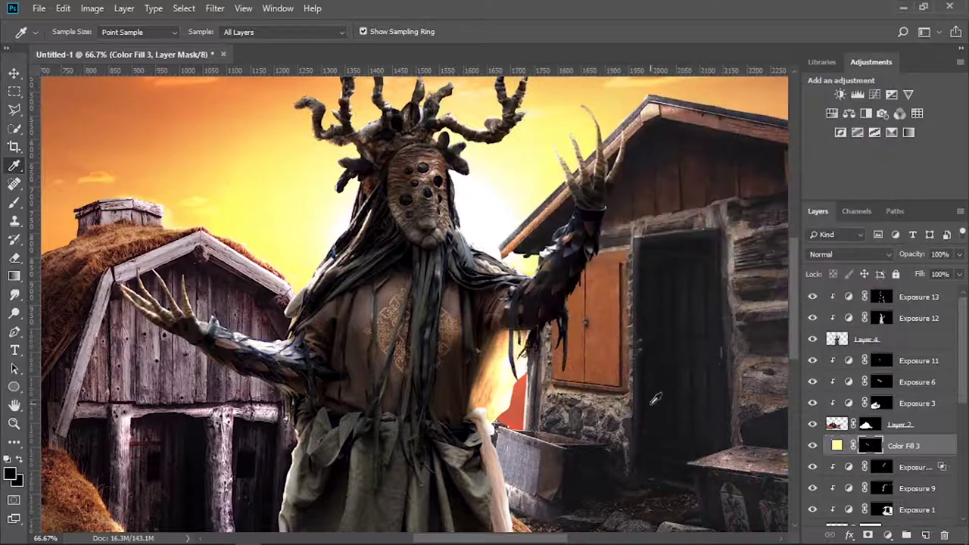
# Step: Paint Color Fill 3's mask: a straight glow along the cabin roof, softened beside the figure's waist
pyautogui.press('b')
pyautogui.press('x')
pyautogui.scroll(-1, 331, 202)
pyautogui.moveTo(437, 214); pyautogui.dragTo(296, 396)
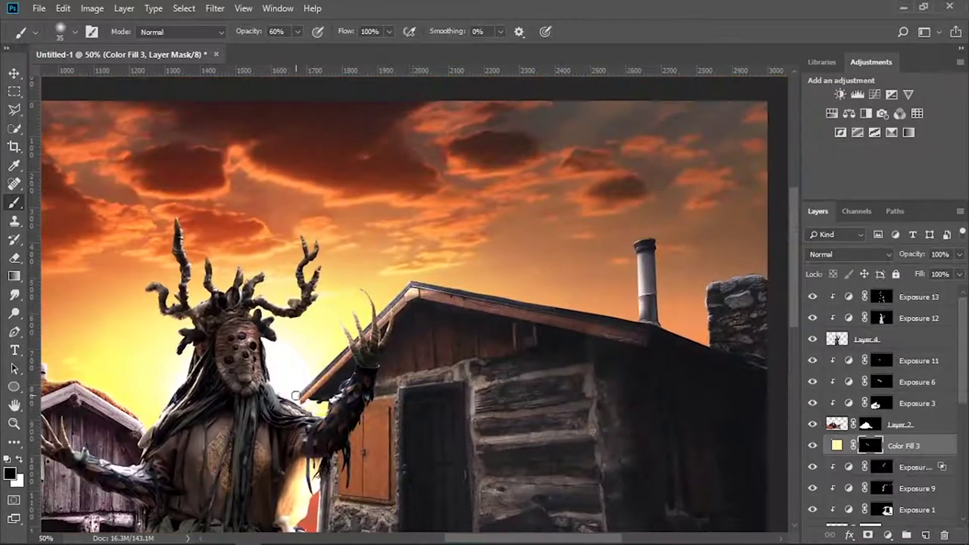
pyautogui.click(300, 395)
pyautogui.keyDown('shift'); pyautogui.click(413, 284); pyautogui.keyUp('shift')
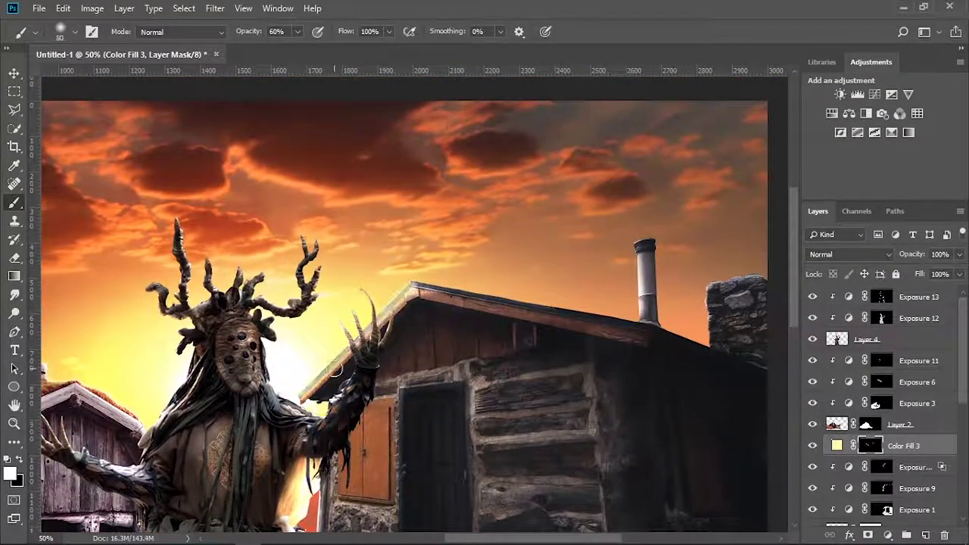
pyautogui.moveTo(523, 253); pyautogui.dragTo(488, 258)
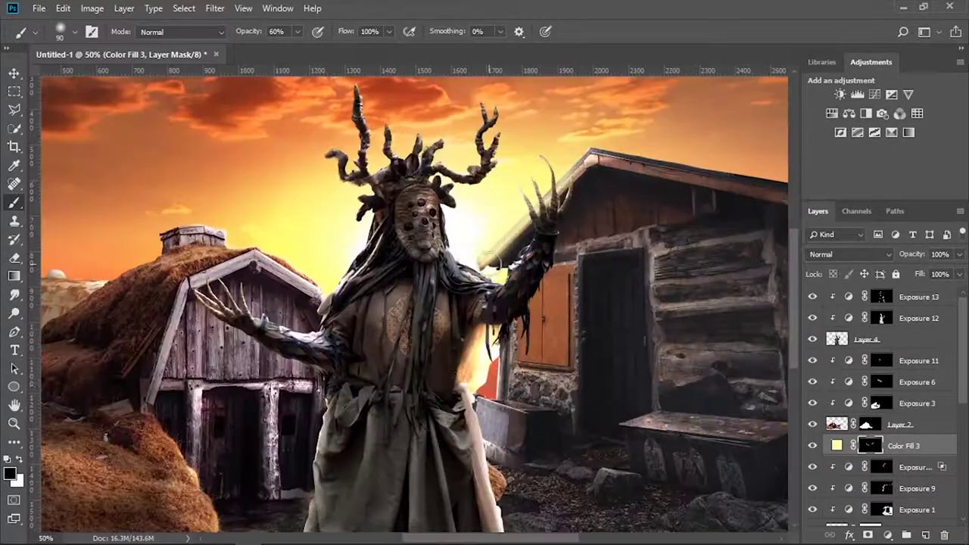
pyautogui.moveTo(488, 354); pyautogui.dragTo(496, 409)
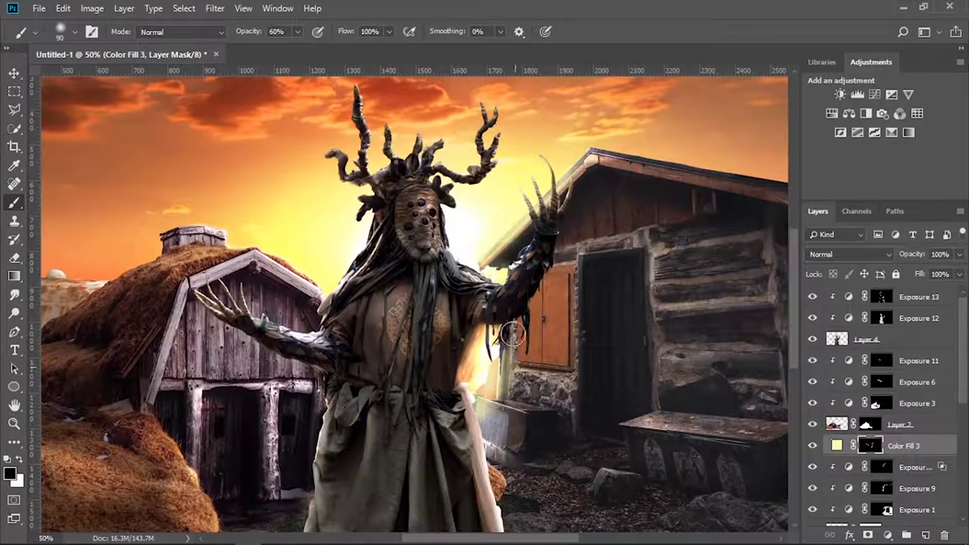
pyautogui.moveTo(500, 342); pyautogui.dragTo(496, 406)
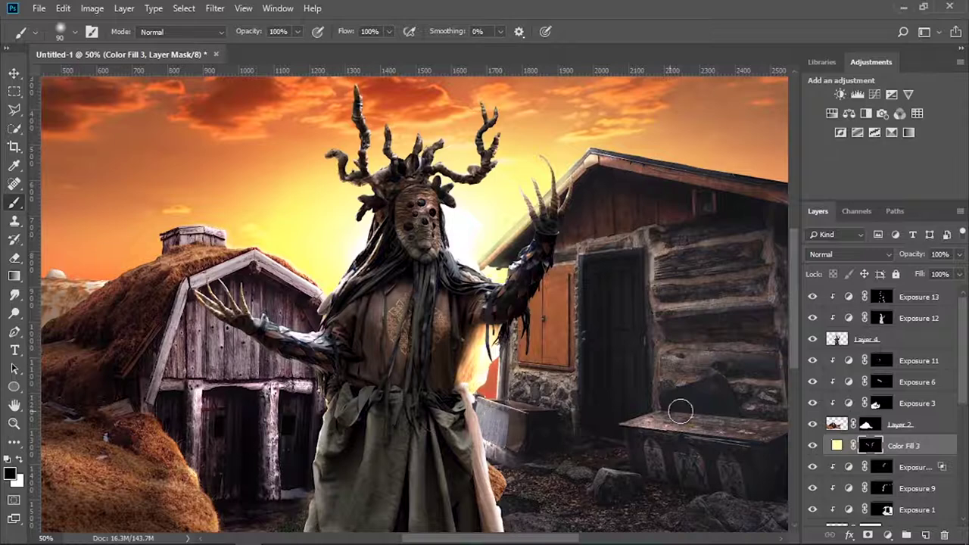
# Step: Add a new Solid Color fill layer above Exposure 4
pyautogui.scroll(-3, 886, 408)
pyautogui.click(916, 489)
pyautogui.click(888, 535)
pyautogui.click(856, 190)
# Step: Invert Color Fill 4's mask to hide it and change its fill to white #ffffff
pyautogui.click(848, 106)
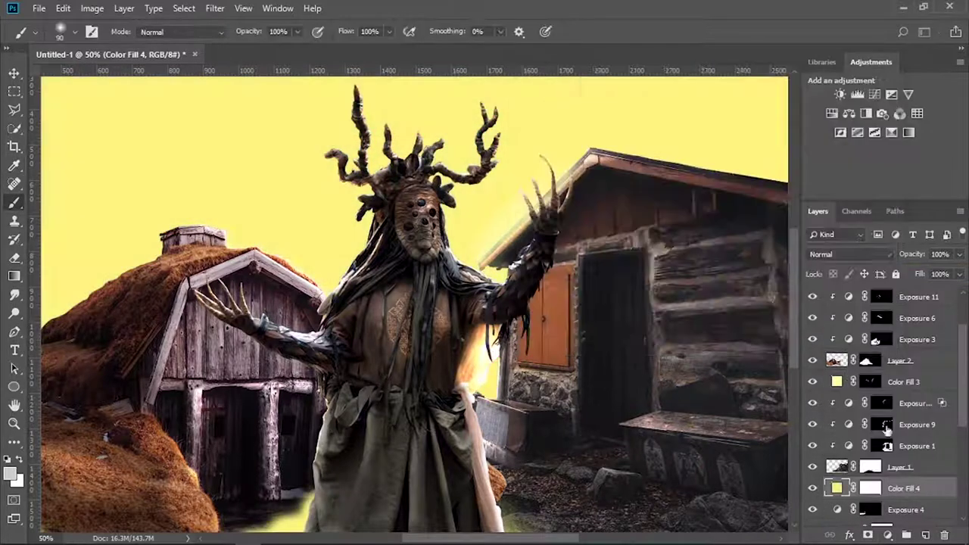
pyautogui.hotkey('ctrl', 'i')
pyautogui.doubleClick(837, 487)
pyautogui.click(537, 115)
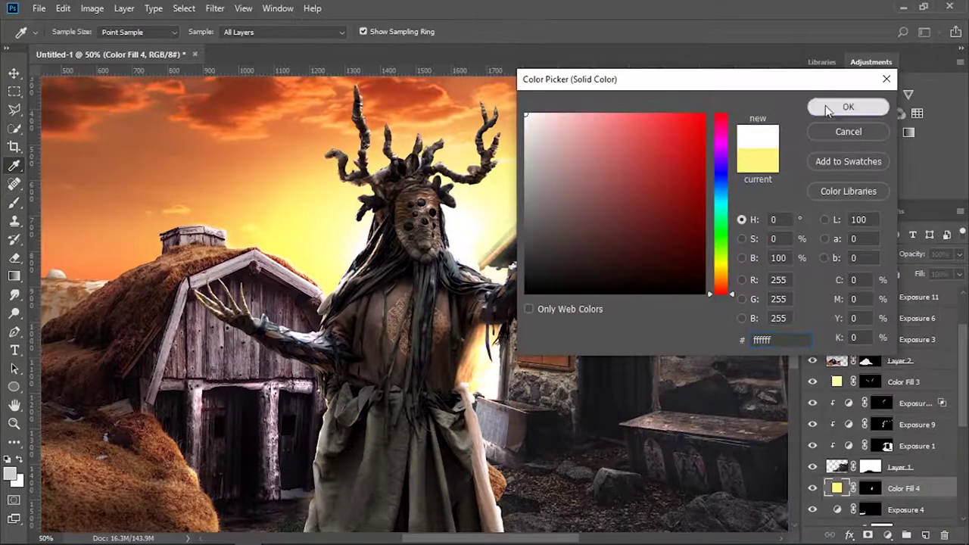
pyautogui.click(830, 104)
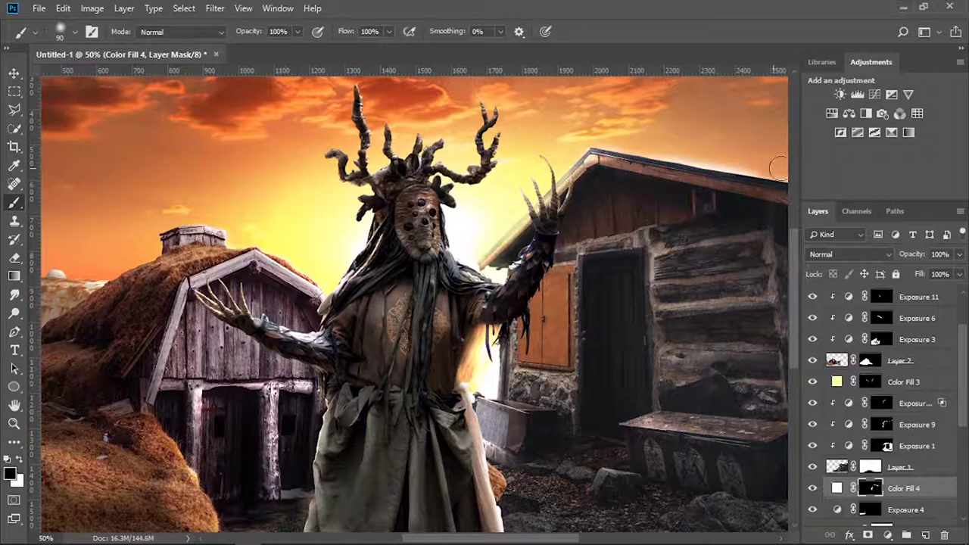
# Step: Test a 50%-opacity glow along the chimney's left edge, undo it and zoom back out
pyautogui.scroll(5, 724, 158)
pyautogui.scroll(3, 502, 342)
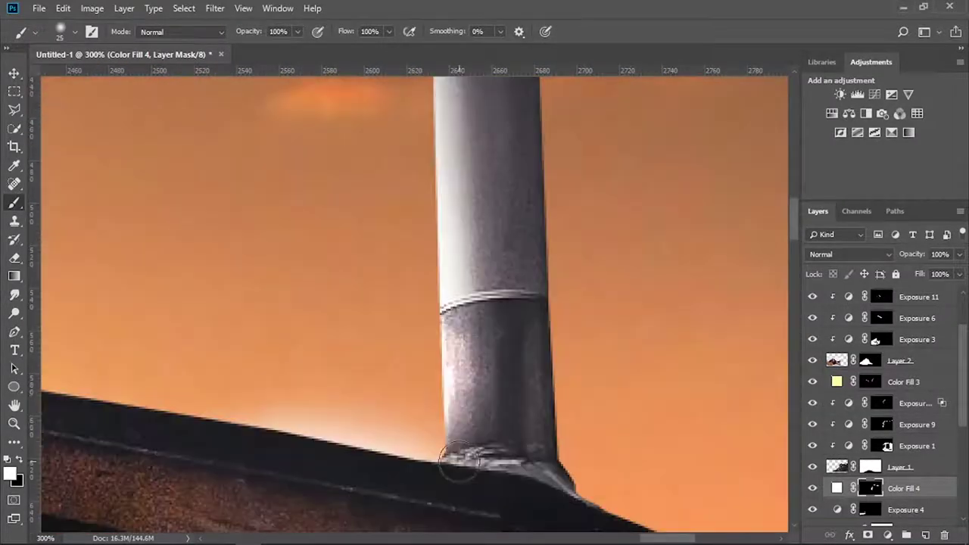
pyautogui.press('5')
pyautogui.press(']')
pyautogui.moveTo(439, 477); pyautogui.dragTo(438, 135)
pyautogui.scroll(2, 512, 338)
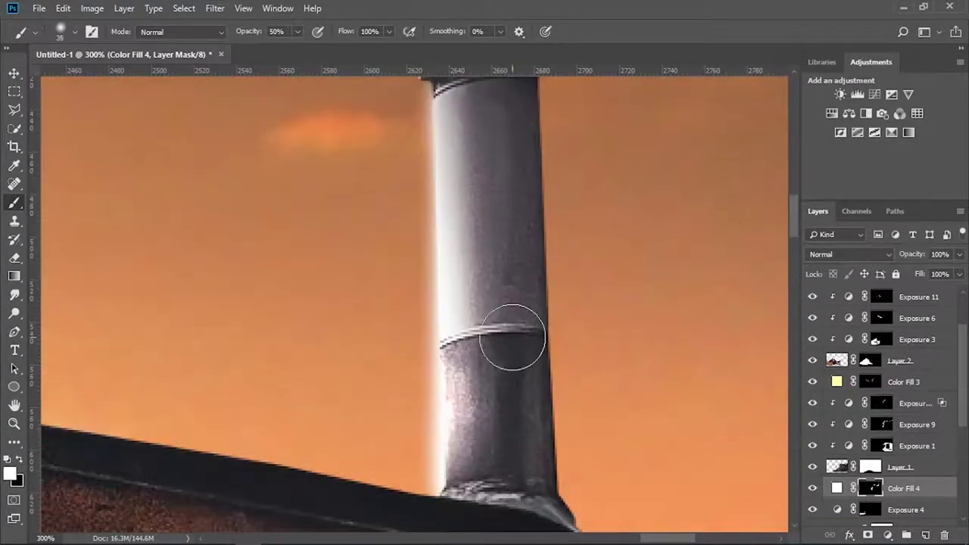
pyautogui.hotkey('ctrl', 'z')
pyautogui.press('x')
pyautogui.scroll(-4, 411, 320)
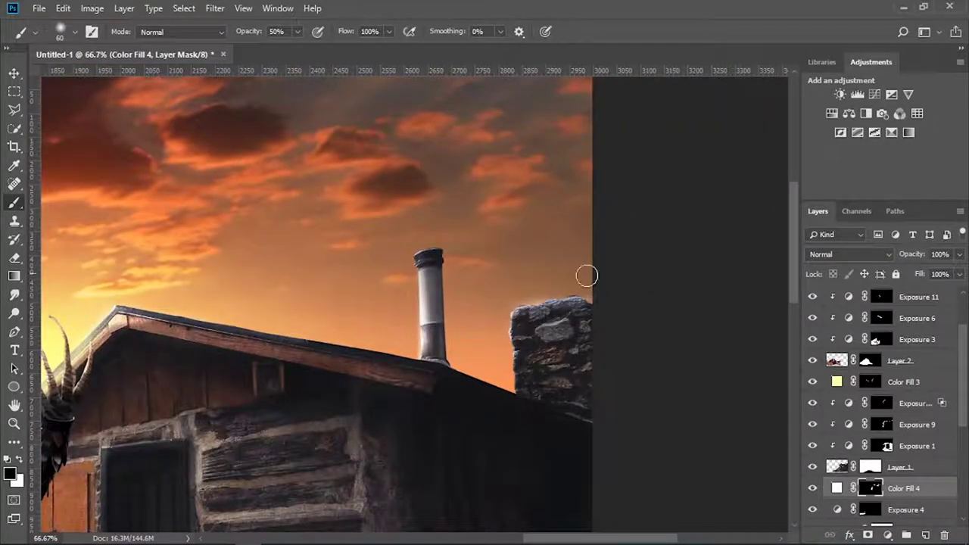
pyautogui.press('x')
pyautogui.press('x')
pyautogui.scroll(-3, 606, 277)
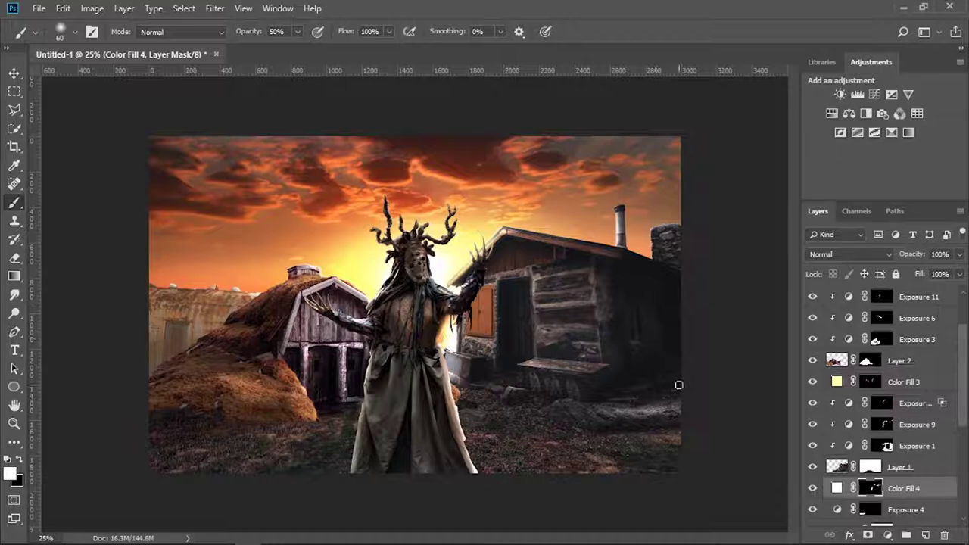
# Step: Add an Exposure adjustment clipped to the figure and push exposure to +3.78
pyautogui.click(916, 297)
pyautogui.click(888, 535)
pyautogui.click(893, 369)
pyautogui.click(778, 307)
pyautogui.moveTo(780, 161)
pyautogui.mouseDown()
pyautogui.moveTo(847, 162)
pyautogui.moveTo(828, 161)
pyautogui.mouseUp()
# Step: With a smaller 100%-opacity brush, paint a white highlight along the chest strap
pyautogui.scroll(8, 490, 378)
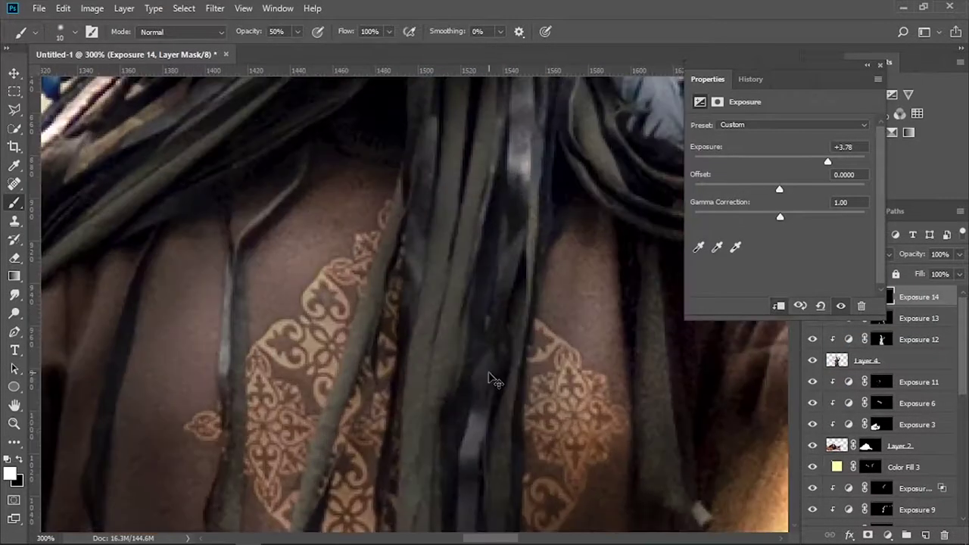
pyautogui.scroll(-6, 489, 373)
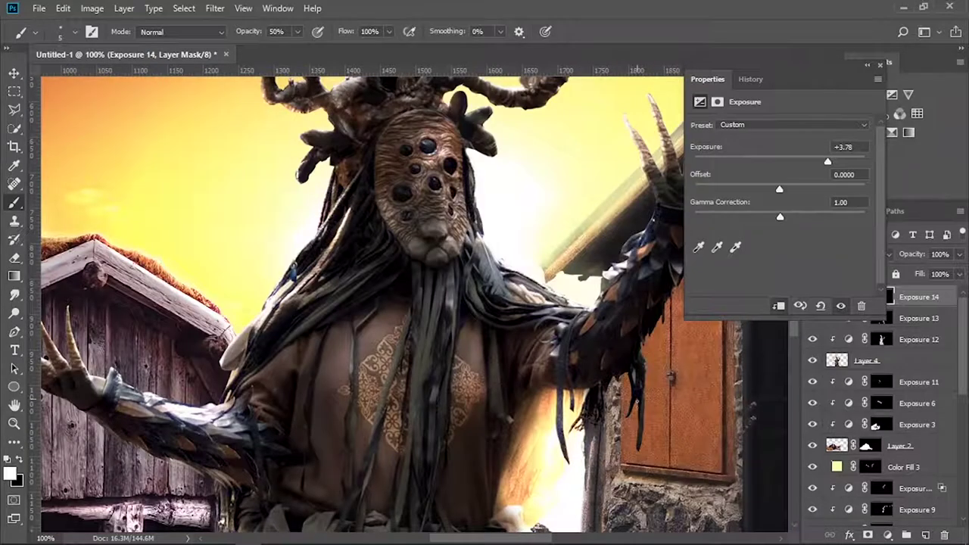
pyautogui.scroll(-3, 640, 430)
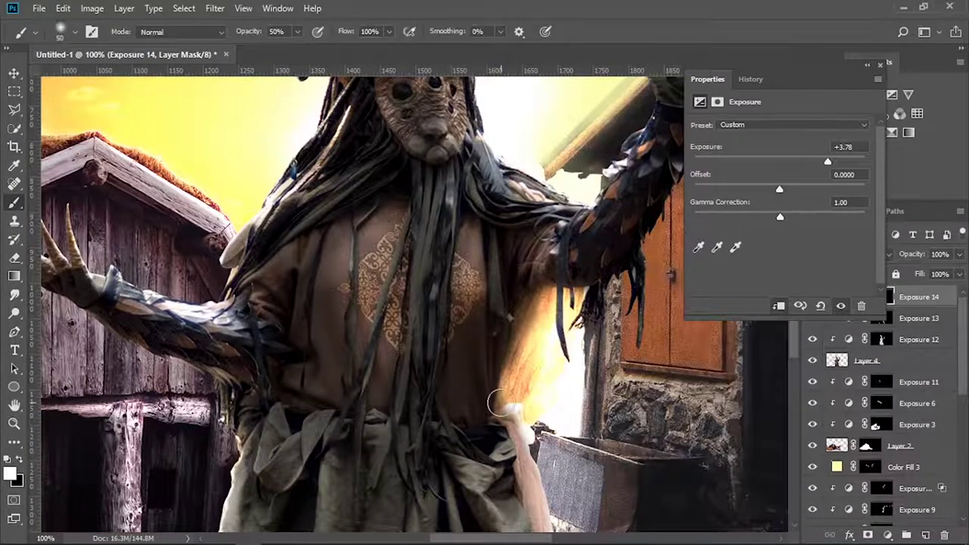
pyautogui.scroll(-5, 499, 401)
pyautogui.scroll(3, 514, 398)
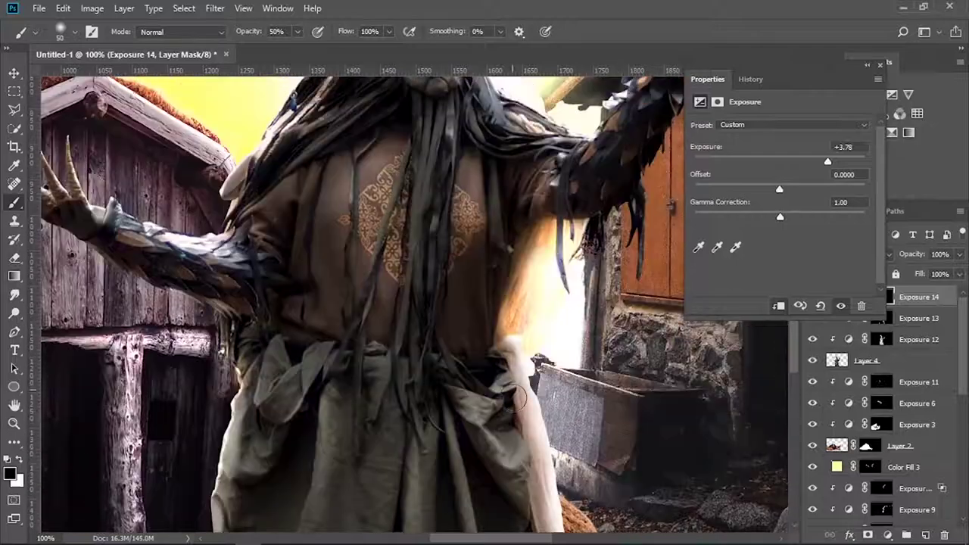
pyautogui.scroll(2, 517, 397)
pyautogui.scroll(2, 545, 363)
pyautogui.scroll(2, 591, 318)
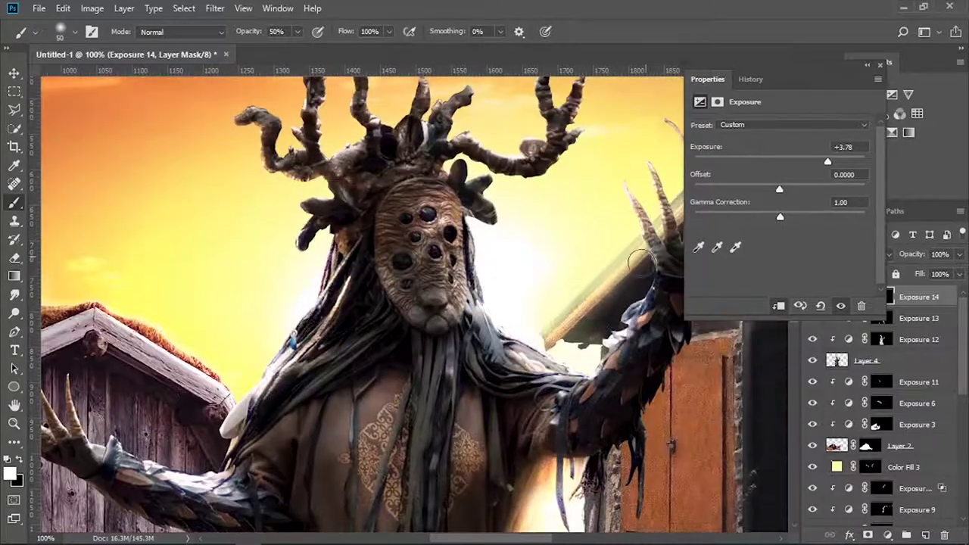
pyautogui.scroll(-1, 621, 281)
pyautogui.scroll(2, 473, 182)
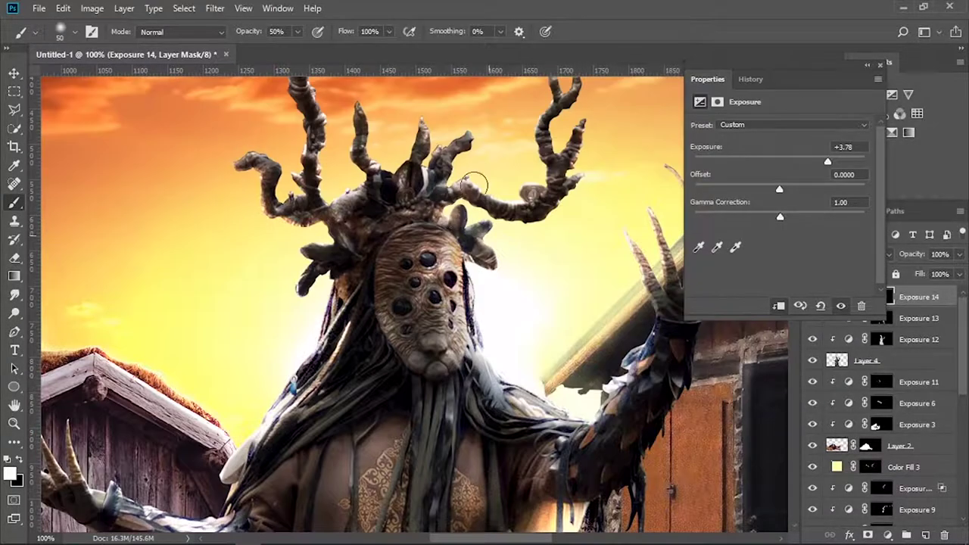
pyautogui.scroll(-1, 571, 318)
pyautogui.scroll(2, 576, 308)
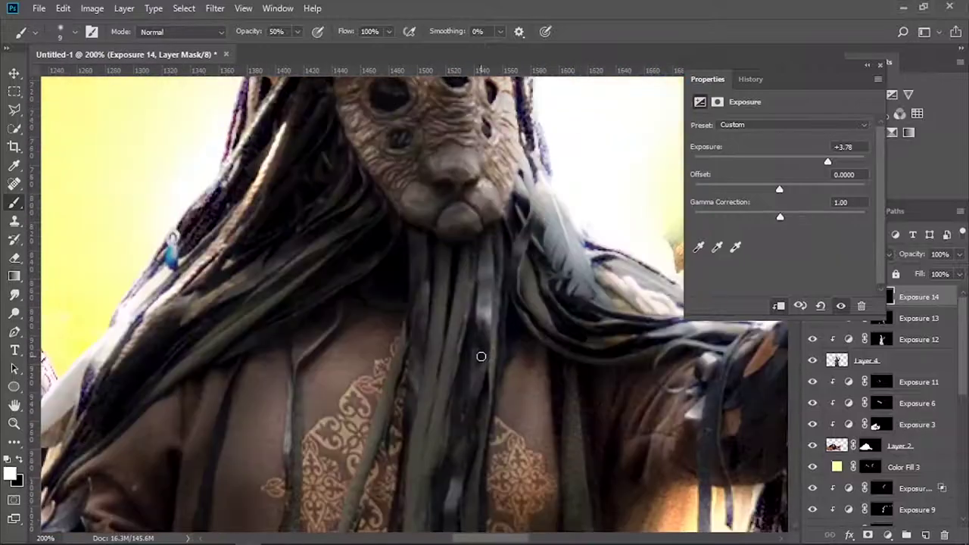
pyautogui.scroll(-3, 481, 356)
pyautogui.scroll(-1, 502, 134)
pyautogui.press('0')
pyautogui.press('[')
pyautogui.moveTo(323, 373); pyautogui.dragTo(309, 414)
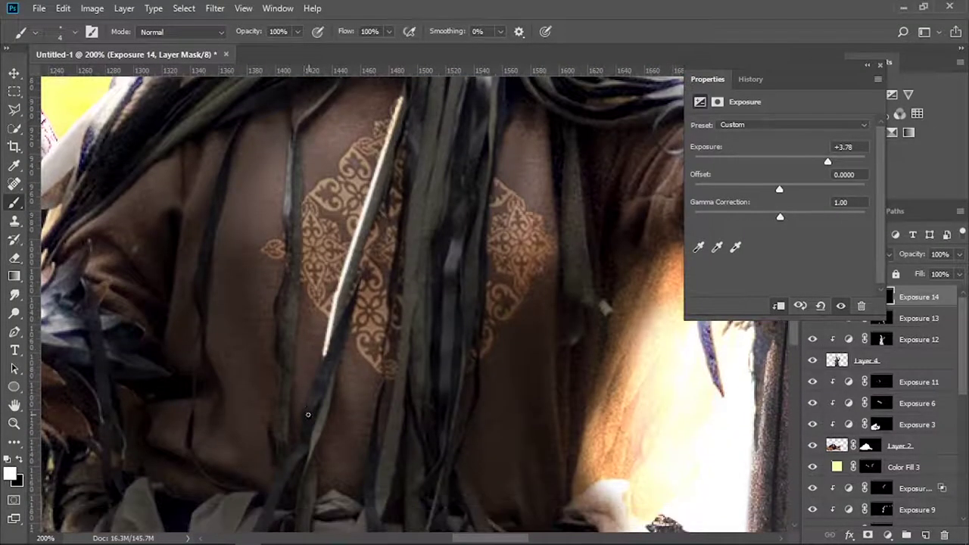
# Step: At 50% brush opacity, brighten a streak along the robe's folds
pyautogui.moveTo(261, 511); pyautogui.dragTo(295, 371)
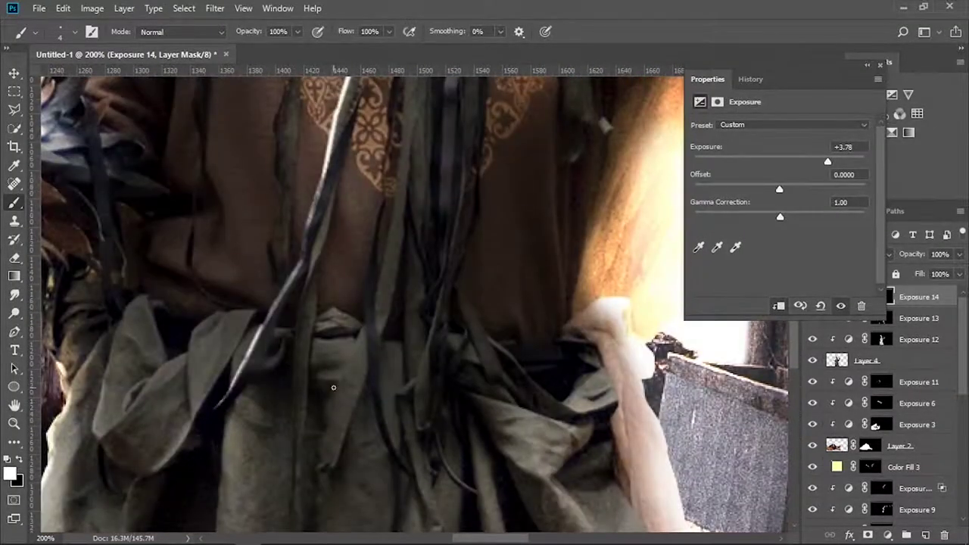
pyautogui.scroll(2, 334, 388)
pyautogui.scroll(3, 250, 363)
pyautogui.scroll(2, 173, 342)
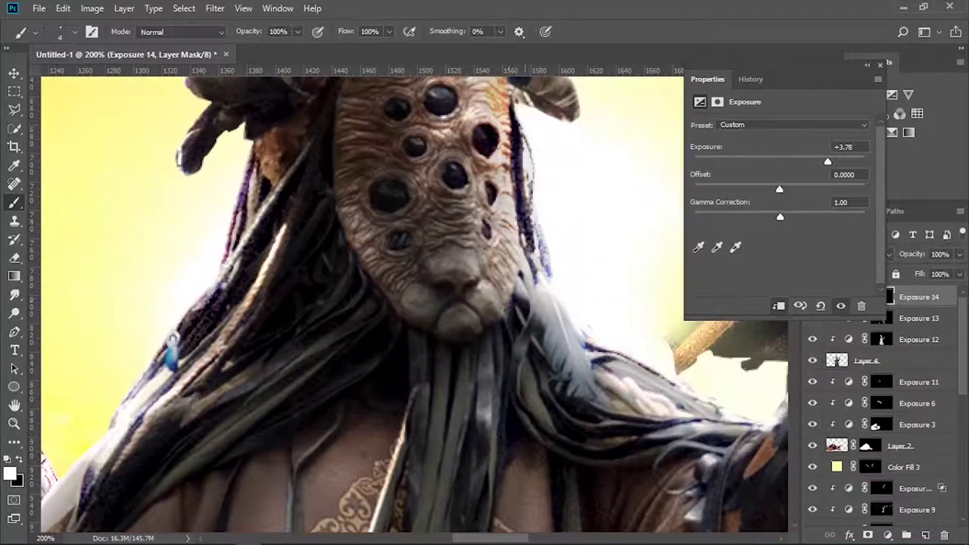
pyautogui.press('5')
pyautogui.scroll(1, 508, 272)
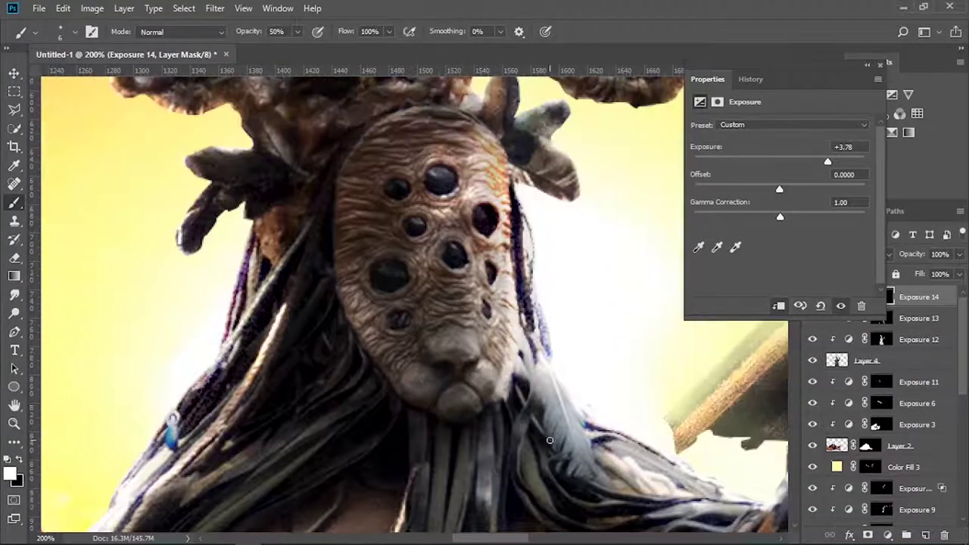
pyautogui.hscroll(4, 605, 397)
pyautogui.scroll(1, 604, 396)
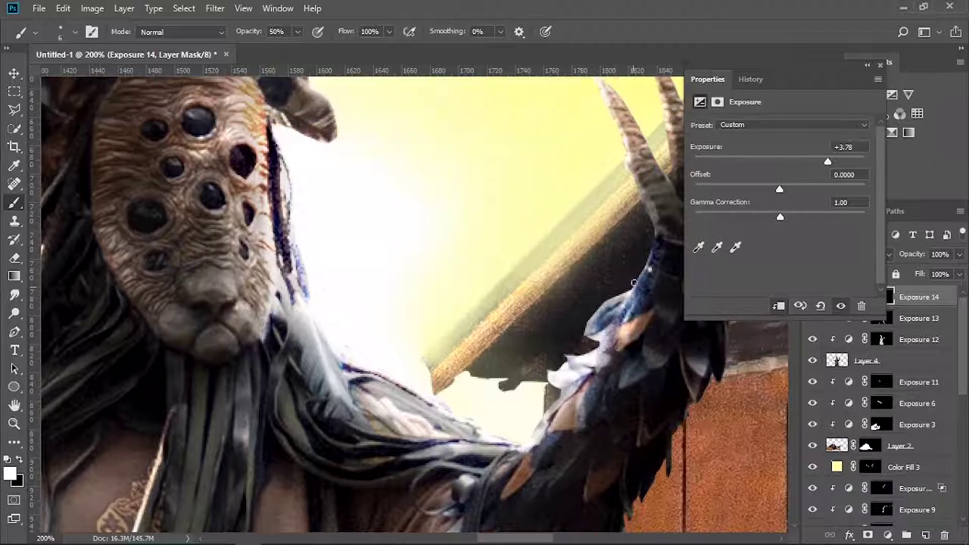
pyautogui.moveTo(604, 397)
pyautogui.mouseDown()
pyautogui.moveTo(452, 311)
pyautogui.moveTo(463, 440)
pyautogui.mouseUp()
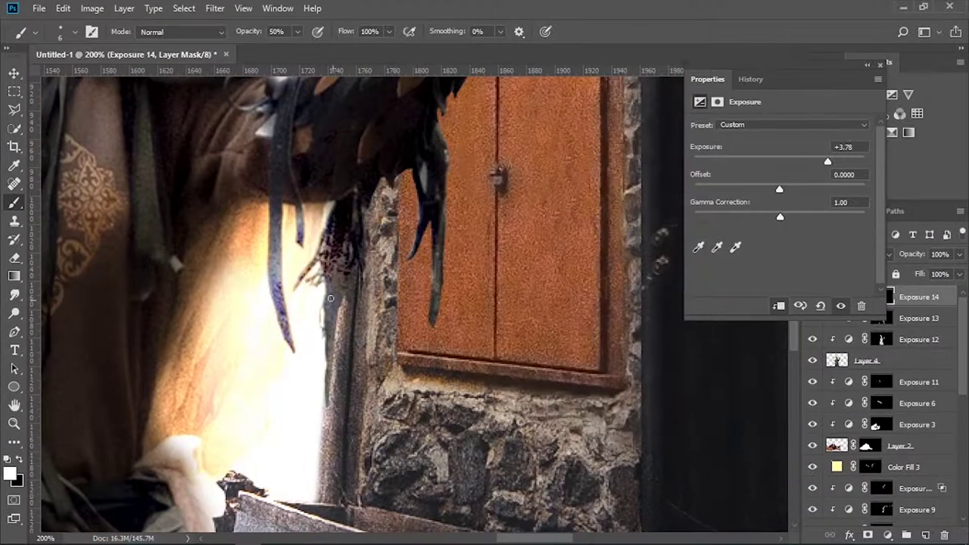
pyautogui.moveTo(249, 535); pyautogui.dragTo(362, 280)
pyautogui.moveTo(374, 414); pyautogui.dragTo(416, 352)
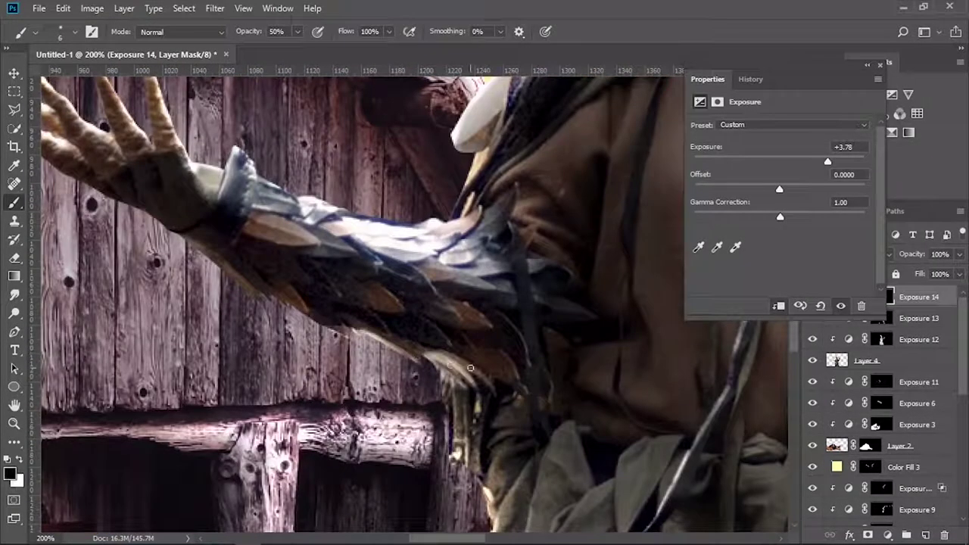
pyautogui.moveTo(324, 333); pyautogui.dragTo(453, 484)
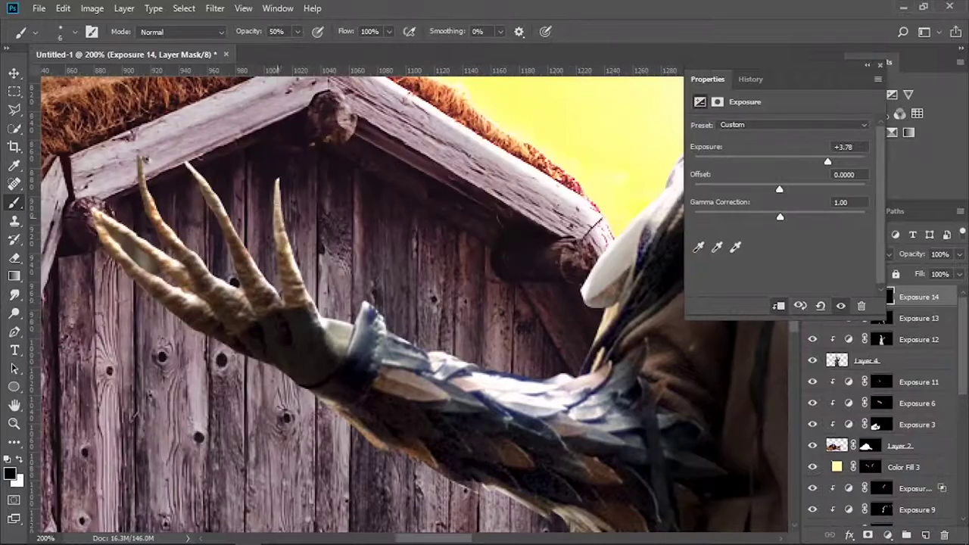
pyautogui.moveTo(425, 349); pyautogui.dragTo(212, 356)
pyautogui.moveTo(440, 523); pyautogui.dragTo(437, 384)
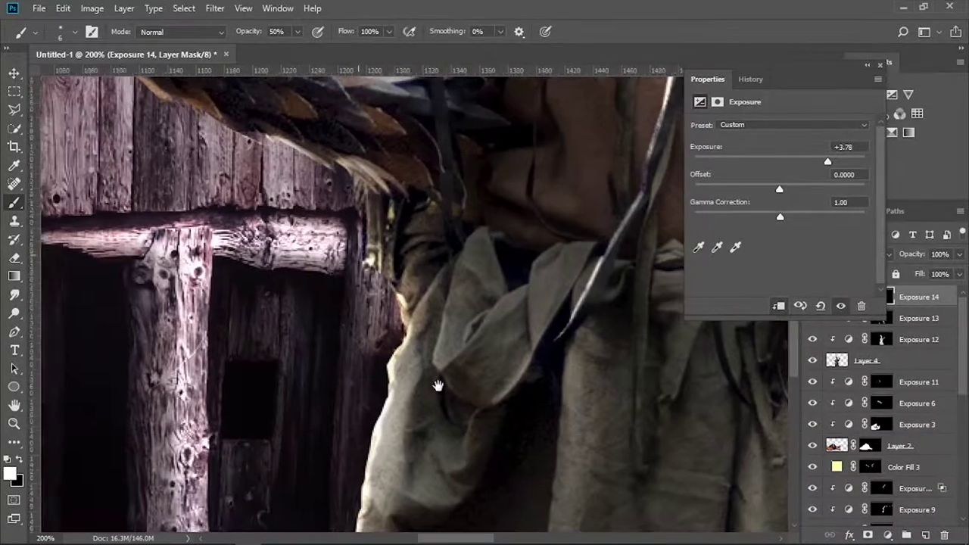
pyautogui.moveTo(452, 312); pyautogui.dragTo(526, 288)
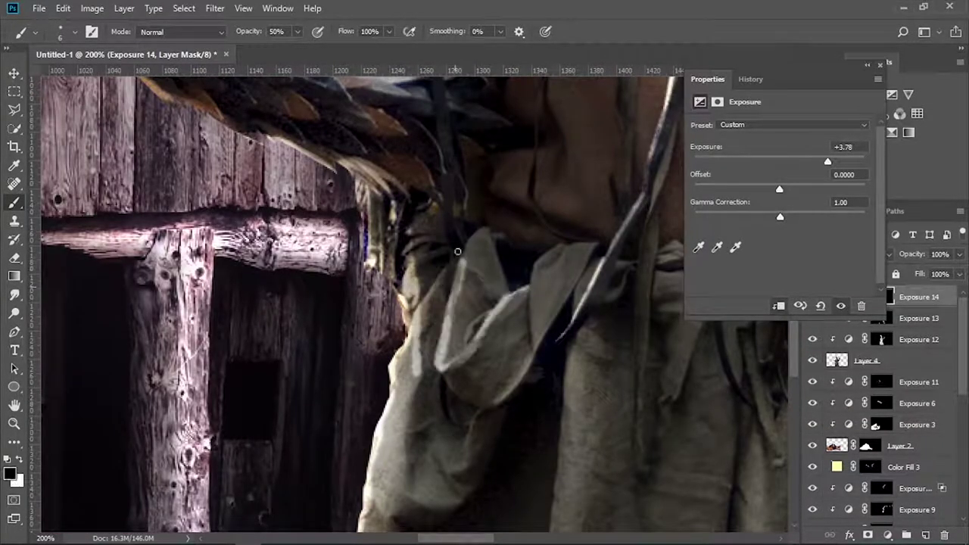
# Step: Paint short highlights on the robe cloth and shrink the brush for finer edge detail
pyautogui.scroll(-4, 504, 409)
pyautogui.moveTo(562, 246)
pyautogui.mouseDown()
pyautogui.moveTo(552, 434)
pyautogui.moveTo(538, 477)
pyautogui.moveTo(521, 428)
pyautogui.moveTo(538, 356)
pyautogui.mouseUp()
pyautogui.scroll(10, 492, 454)
pyautogui.scroll(-10, 473, 422)
pyautogui.scroll(-1, 485, 455)
pyautogui.scroll(4, 576, 333)
pyautogui.moveTo(571, 303); pyautogui.dragTo(580, 227)
pyautogui.scroll(-5, 580, 228)
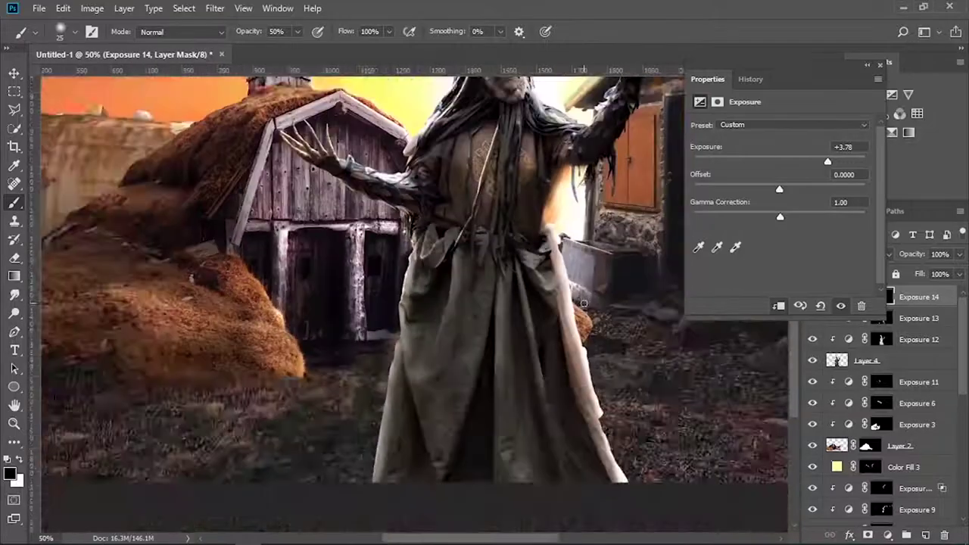
pyautogui.scroll(6, 376, 339)
pyautogui.scroll(-1, 371, 227)
pyautogui.scroll(3, 424, 93)
pyautogui.scroll(-3, 244, 310)
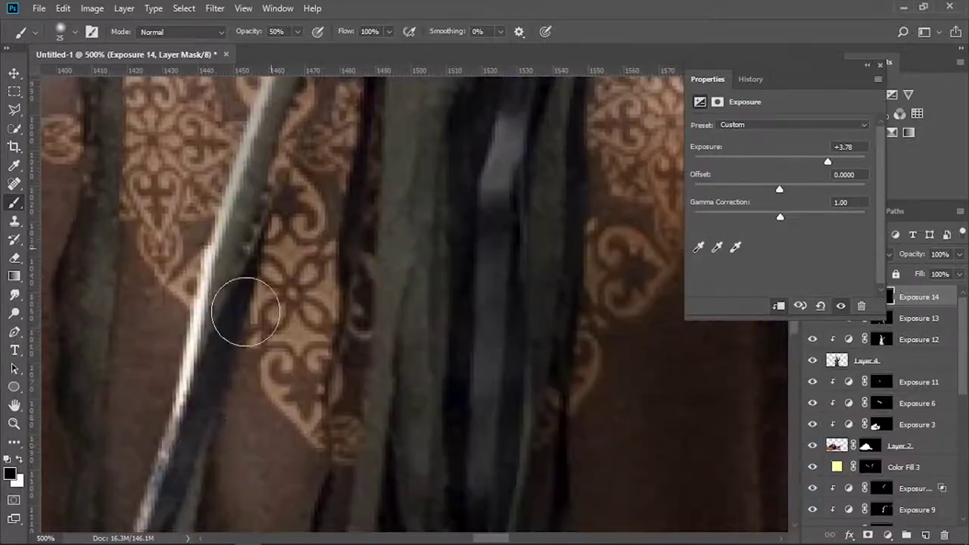
pyautogui.scroll(-2, 203, 447)
pyautogui.press('[')
pyautogui.press('[')
pyautogui.hscroll(3, 291, 434)
pyautogui.scroll(-1, 291, 433)
pyautogui.scroll(2, 298, 238)
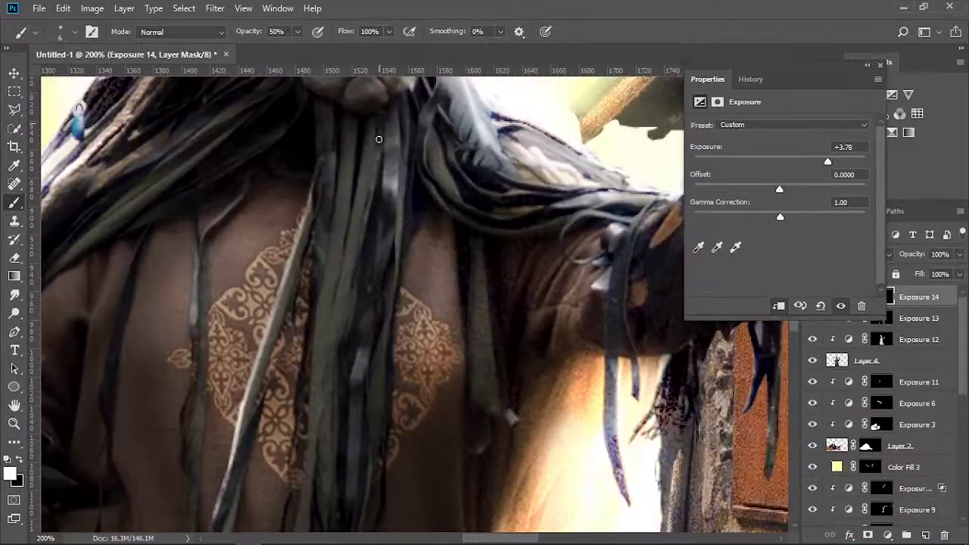
pyautogui.scroll(-2, 333, 496)
pyautogui.scroll(10, 368, 346)
pyautogui.scroll(-5, 372, 366)
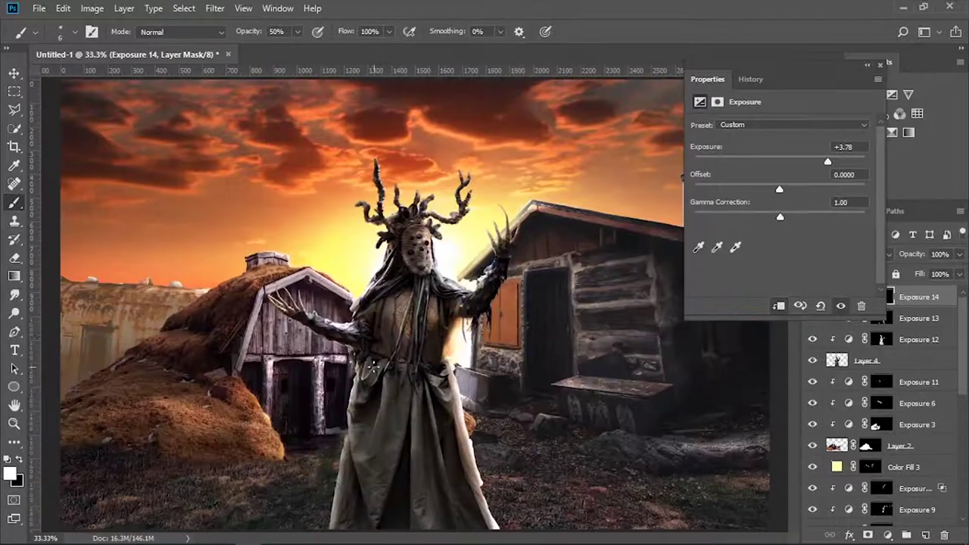
# Step: Darken Layer 4's midtones with a Levels adjustment
pyautogui.click(867, 360)
pyautogui.hotkey('ctrl', 'l')
pyautogui.moveTo(750, 237); pyautogui.dragTo(753, 237)
pyautogui.press('Return')
pyautogui.press('b')
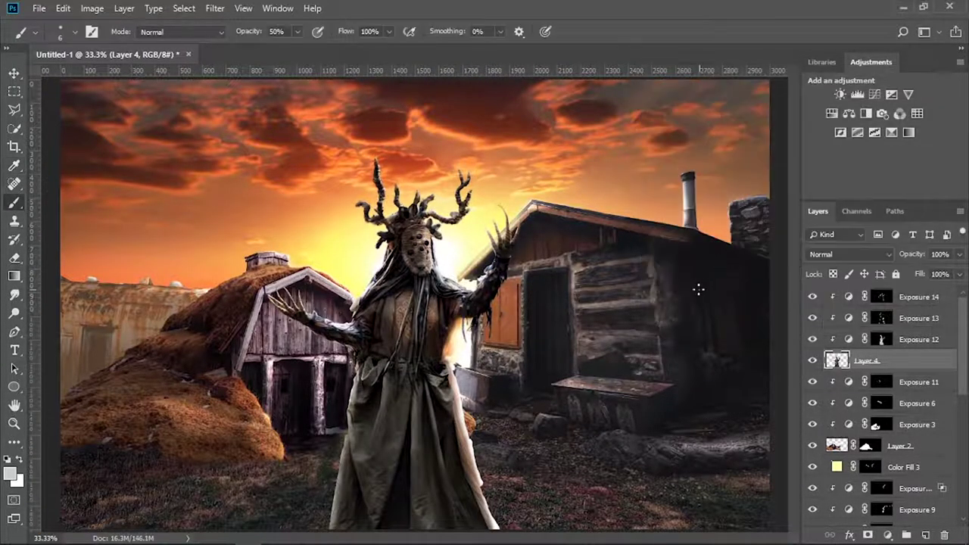
# Step: Add a Solid Color fill layer, Color Fill 5, above Exposure 11
pyautogui.click(918, 382)
pyautogui.click(888, 535)
pyautogui.click(854, 277)
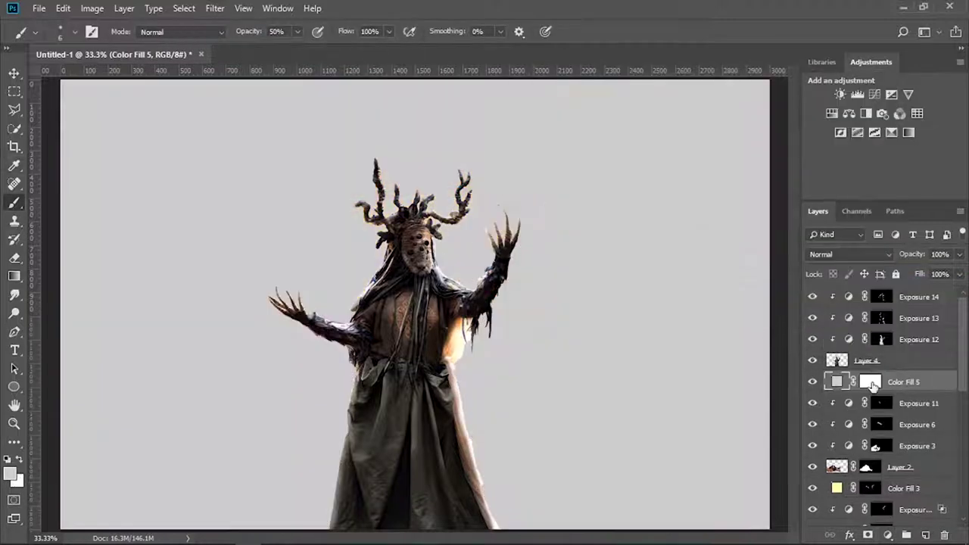
pyautogui.press('Return')
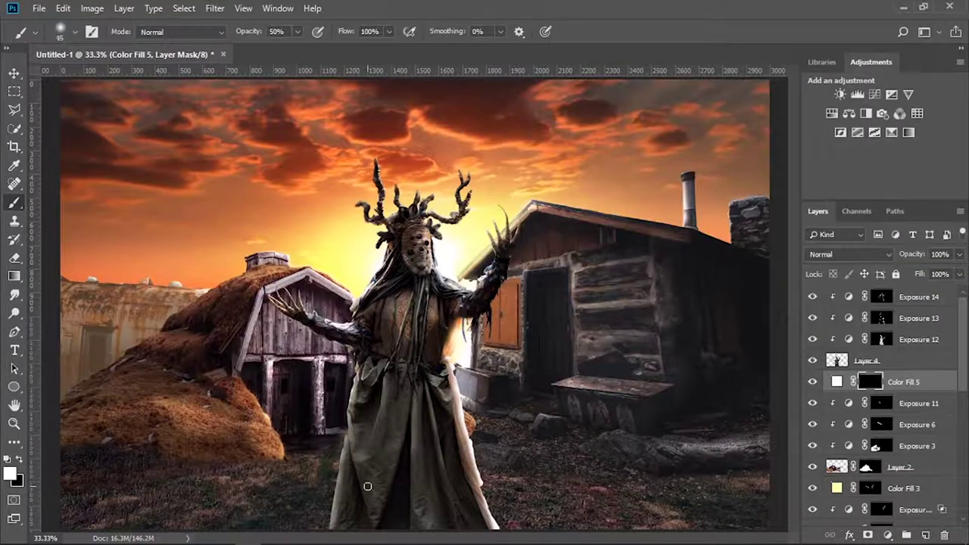
# Step: Paint rim light along both edges of the figure's robe on Color Fill 5's mask
pyautogui.moveTo(496, 530)
pyautogui.mouseDown()
pyautogui.moveTo(462, 440)
pyautogui.moveTo(456, 367)
pyautogui.mouseUp()
pyautogui.moveTo(340, 530); pyautogui.dragTo(344, 368)
pyautogui.press('c')
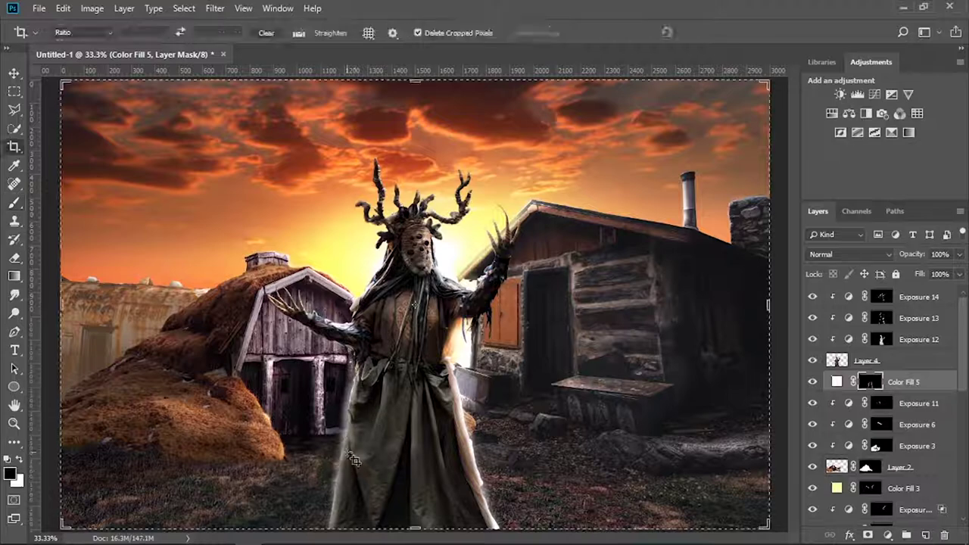
pyautogui.press('b')
pyautogui.scroll(3, 375, 374)
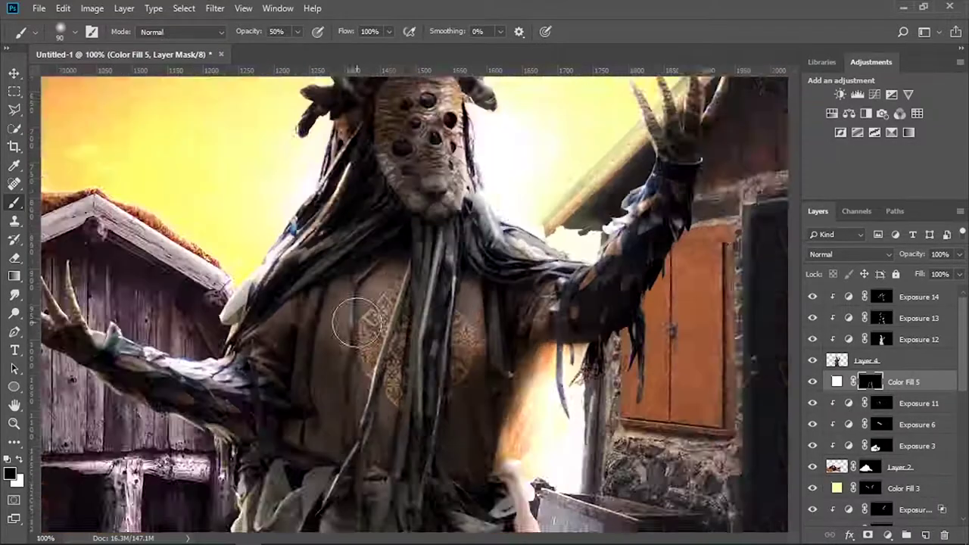
pyautogui.scroll(3, 455, 341)
# Step: Switch to a smaller 20%-opacity black brush and zoom in on the sod hut roof
pyautogui.press('[')
pyautogui.press('[')
pyautogui.press('[')
pyautogui.press('2')
pyautogui.press('[')
pyautogui.press('[')
pyautogui.press('[')
pyautogui.scroll(-2, 370, 293)
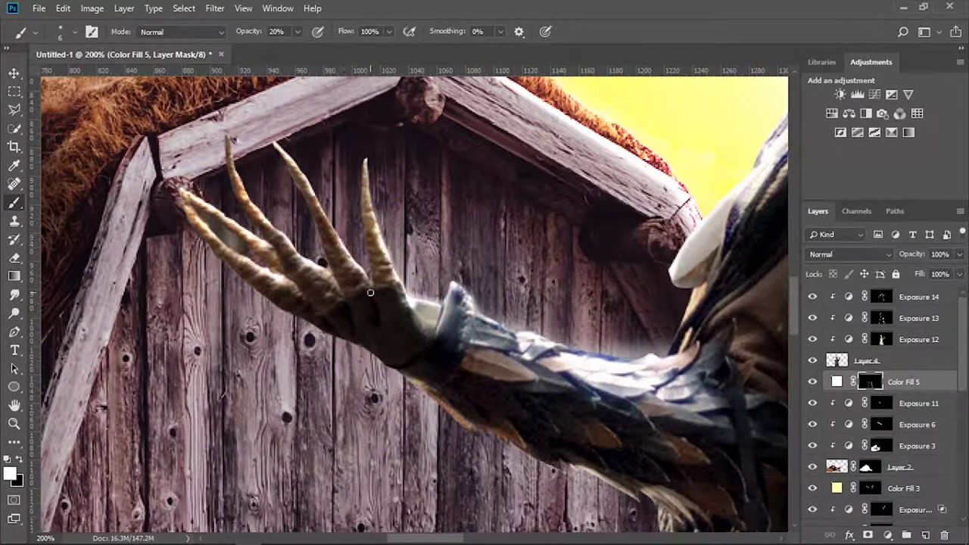
pyautogui.press('x')
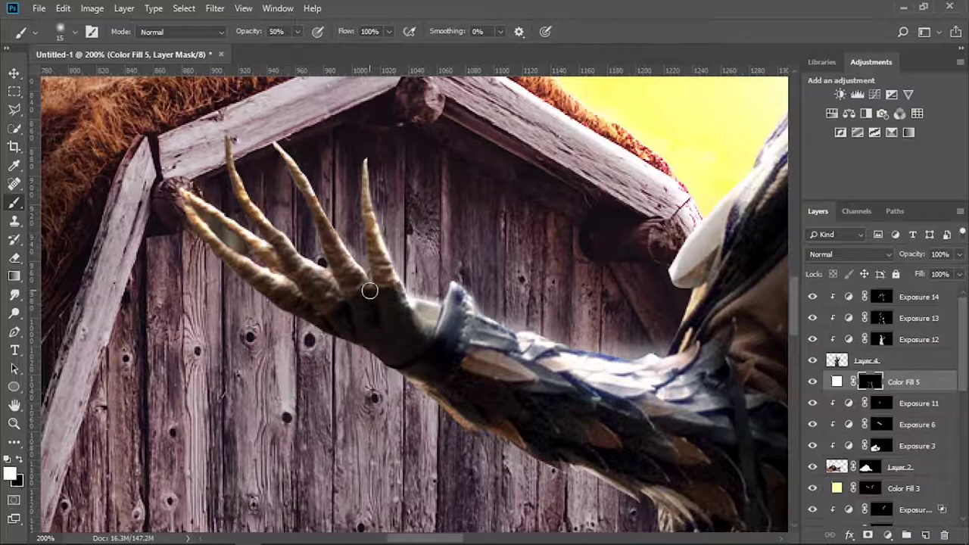
pyautogui.hotkey('ctrl', '0')
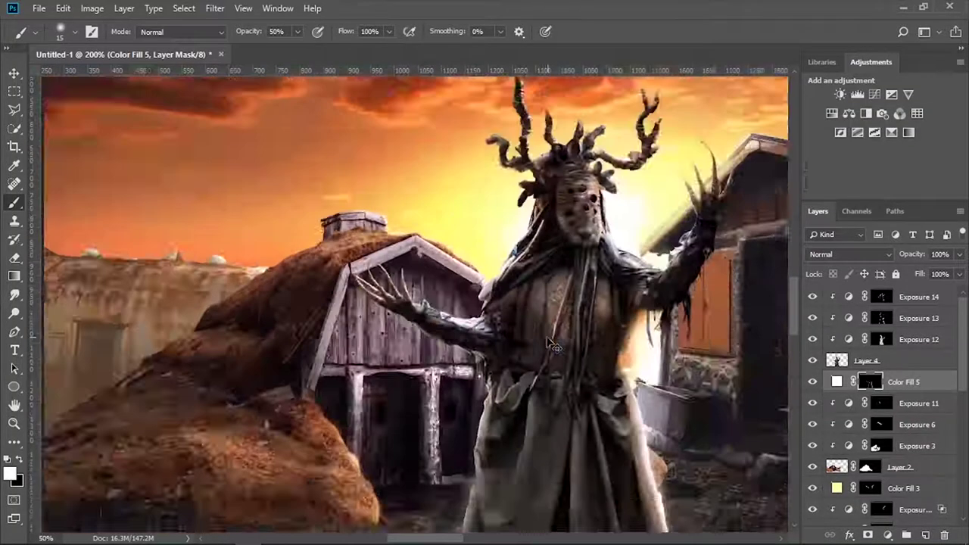
pyautogui.scroll(3, 204, 358)
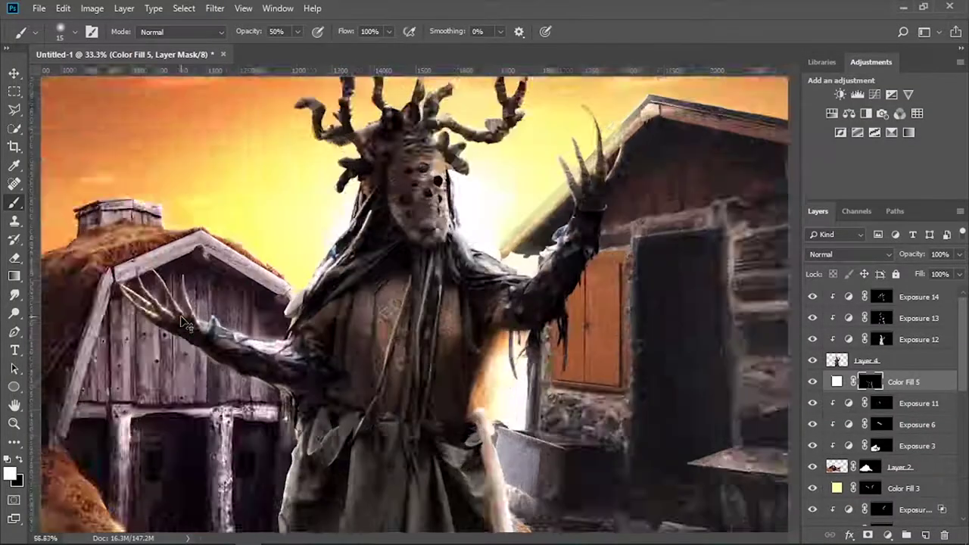
pyautogui.hotkey('alt', '[')
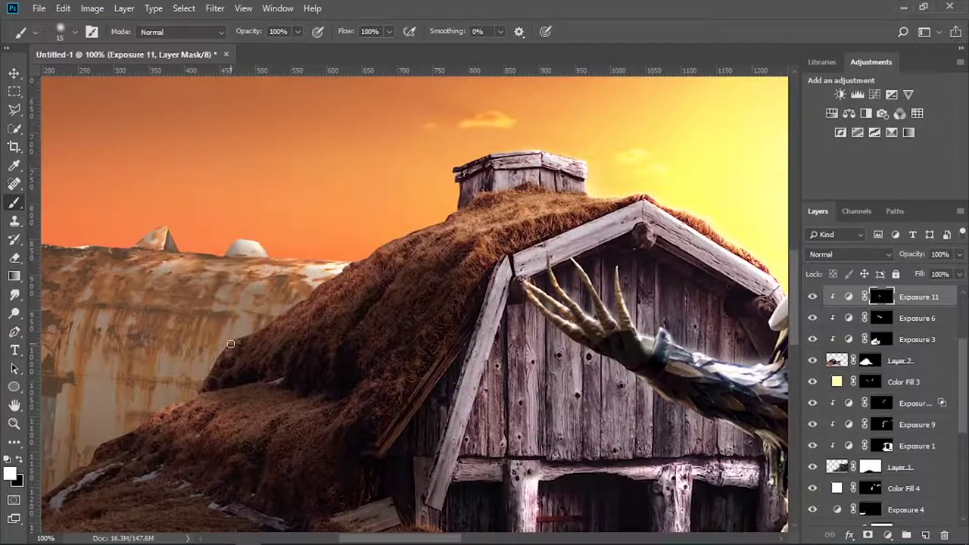
# Step: Swap the brush colour to black and fit the whole composition on screen
pyautogui.press('x')
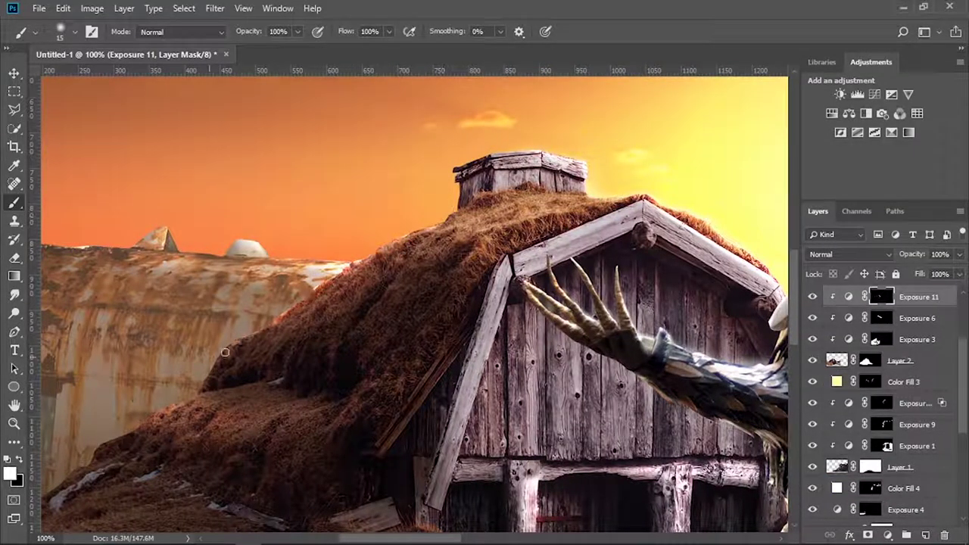
pyautogui.hotkey('ctrl', '0')
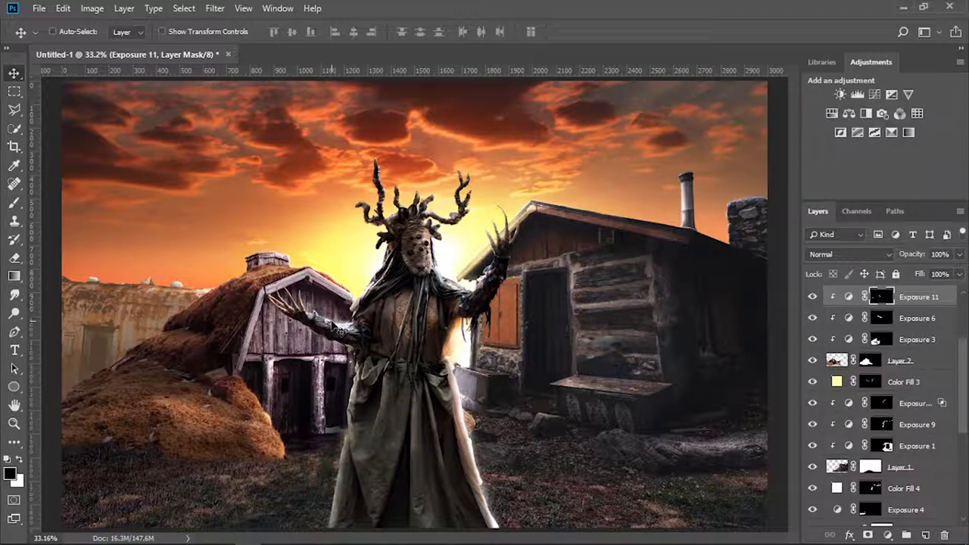
pyautogui.scroll(-2, 867, 362)
pyautogui.scroll(4, 851, 326)
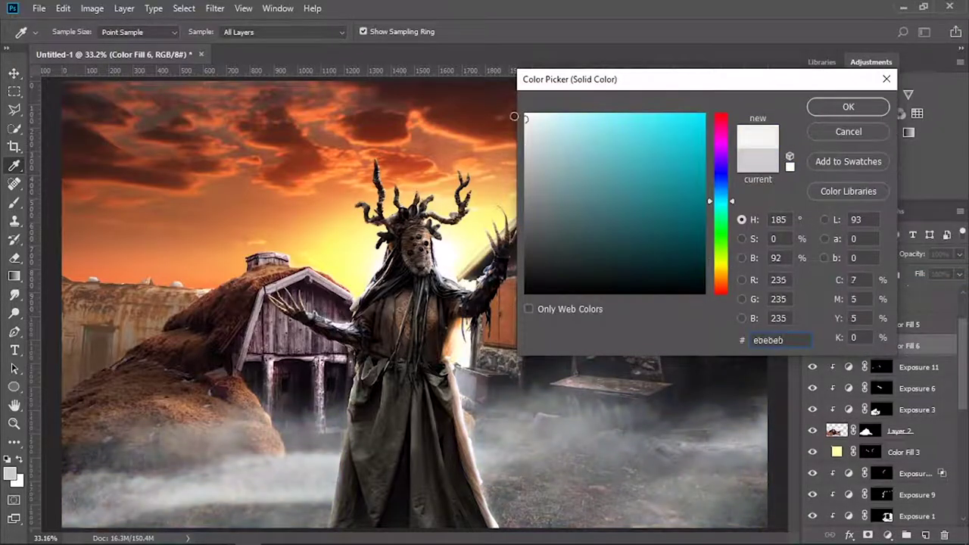
# Step: Set the light grey fog layer to Screen blending and ready its mask for white painting
pyautogui.press('Return')
pyautogui.click(848, 253)
pyautogui.click(826, 124)
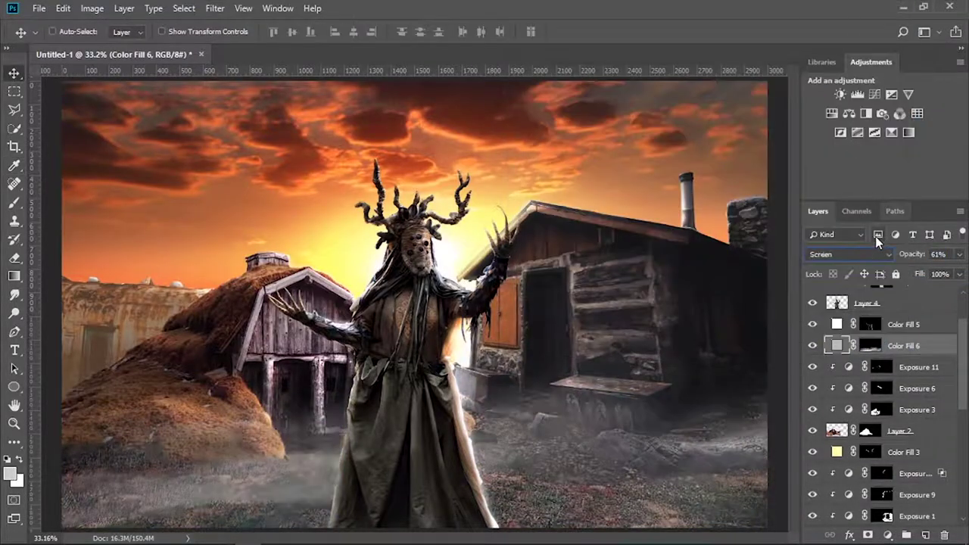
pyautogui.click(871, 346)
pyautogui.press('d')
pyautogui.press('b')
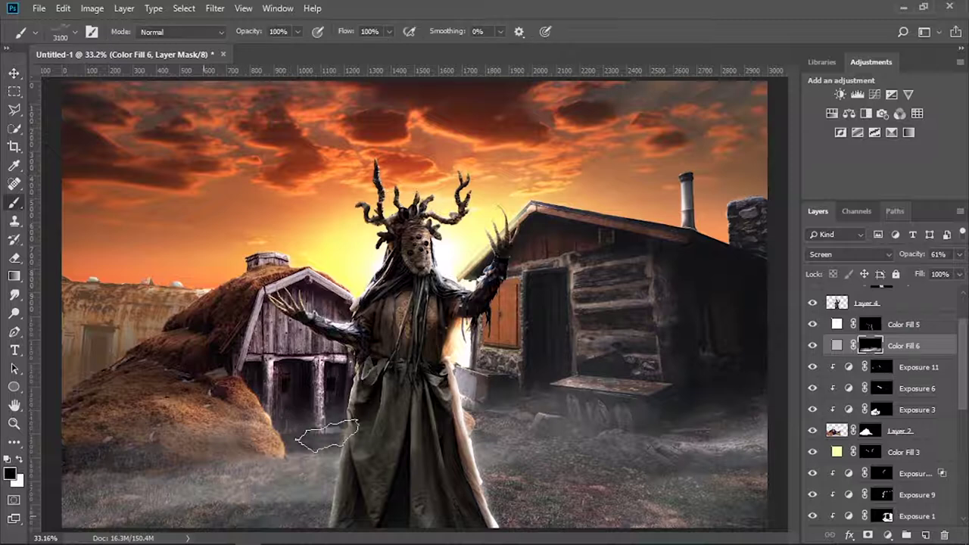
pyautogui.press('f')
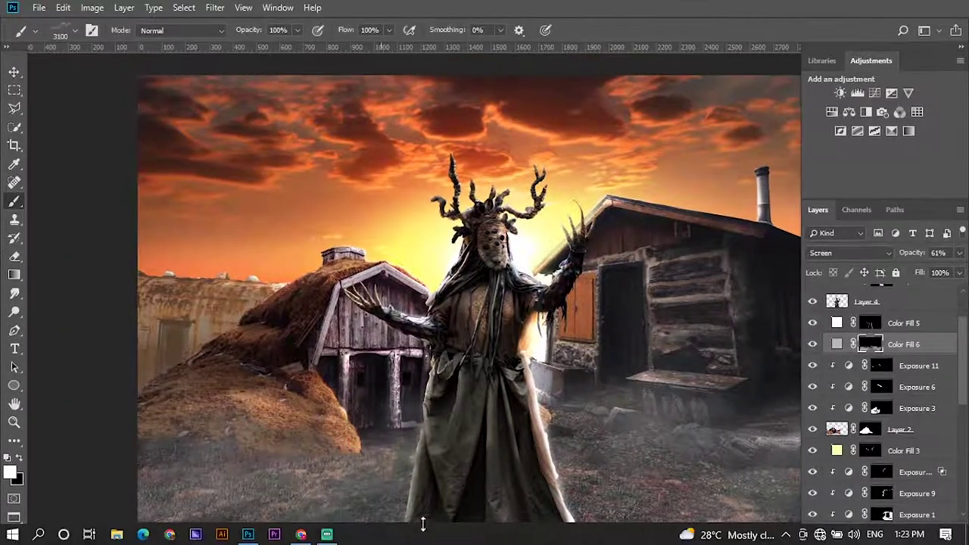
pyautogui.scroll(-2, 765, 330)
# Step: Duplicate the fog layer beneath Layer 2 and hide the copy with an inverted mask
pyautogui.press('v')
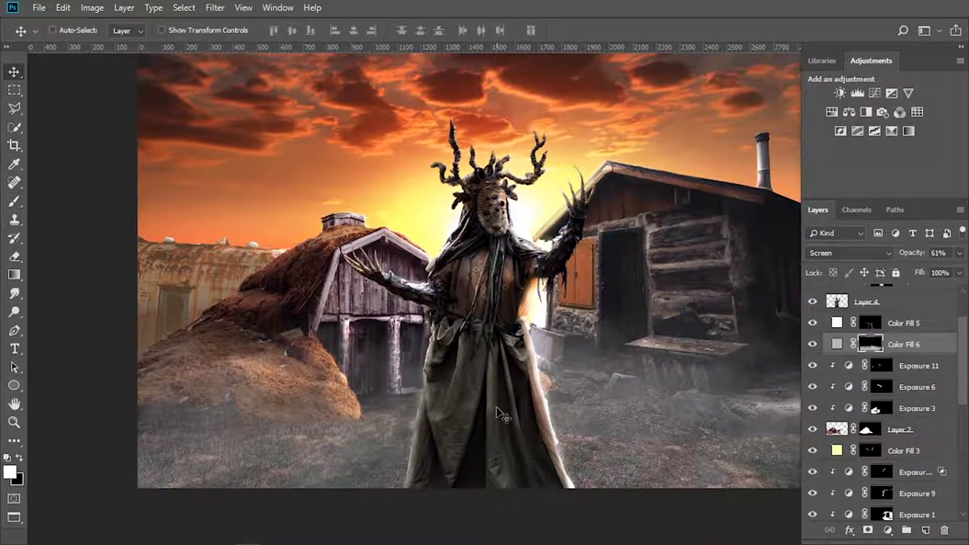
pyautogui.moveTo(870, 344); pyautogui.dragTo(871, 440)
pyautogui.hotkey('ctrl', 'i')
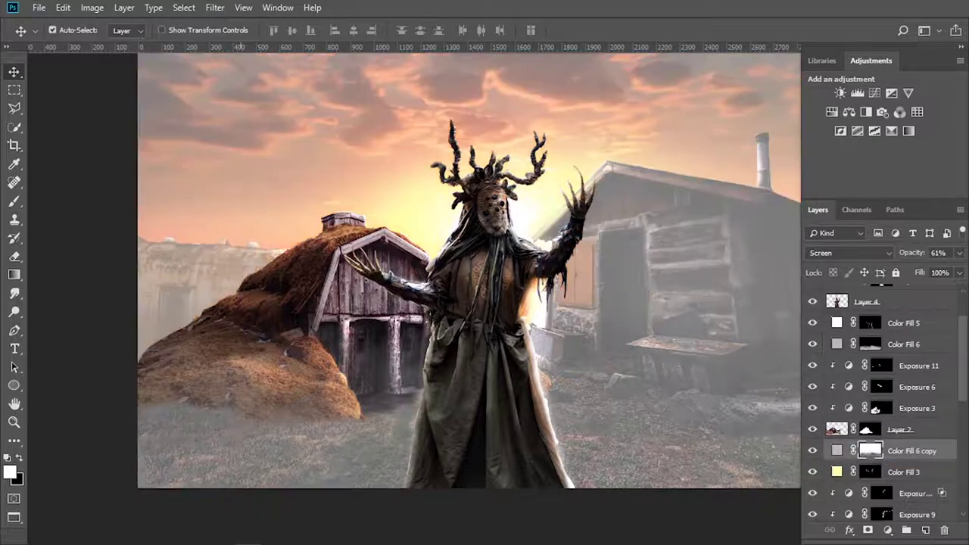
pyautogui.hotkey('ctrl', 'BackSpace')
pyautogui.press('b')
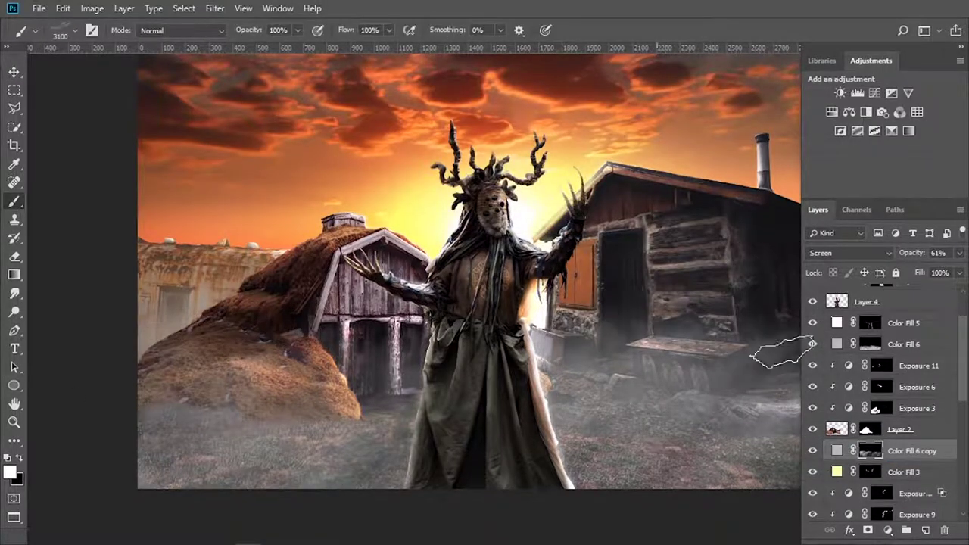
# Step: Recolour the fog copy to dark grey 212121 and return to the standard window view
pyautogui.doubleClick(837, 451)
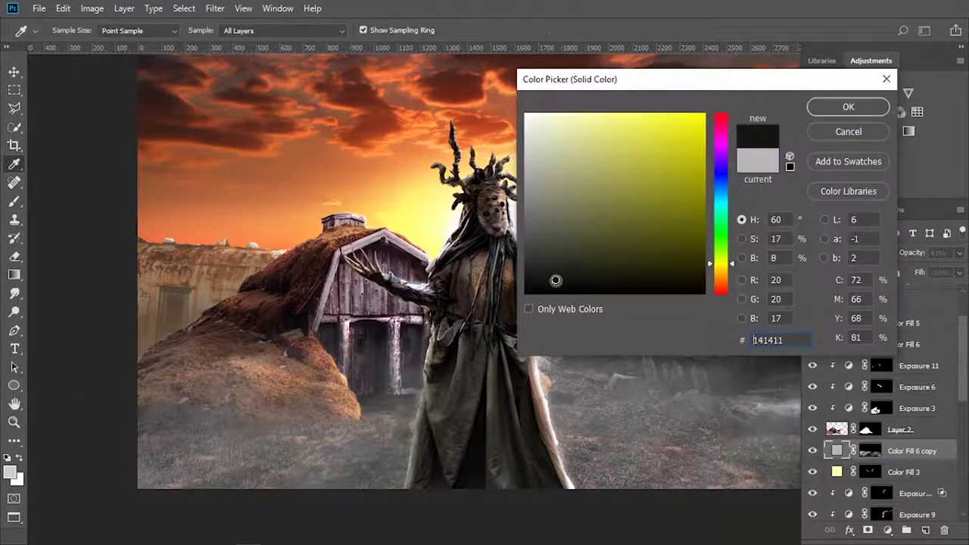
pyautogui.write('212121')
pyautogui.press('Return')
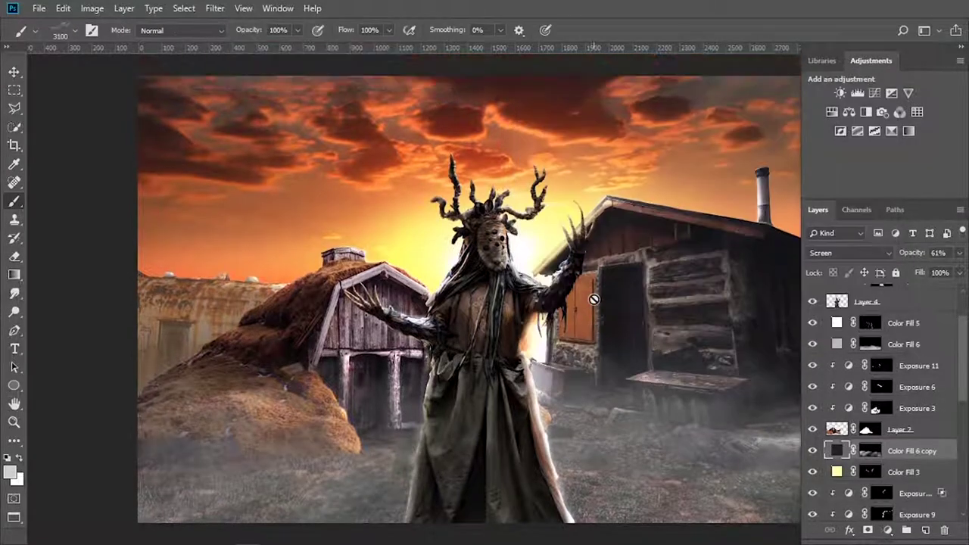
pyautogui.press('v')
pyautogui.press('f')
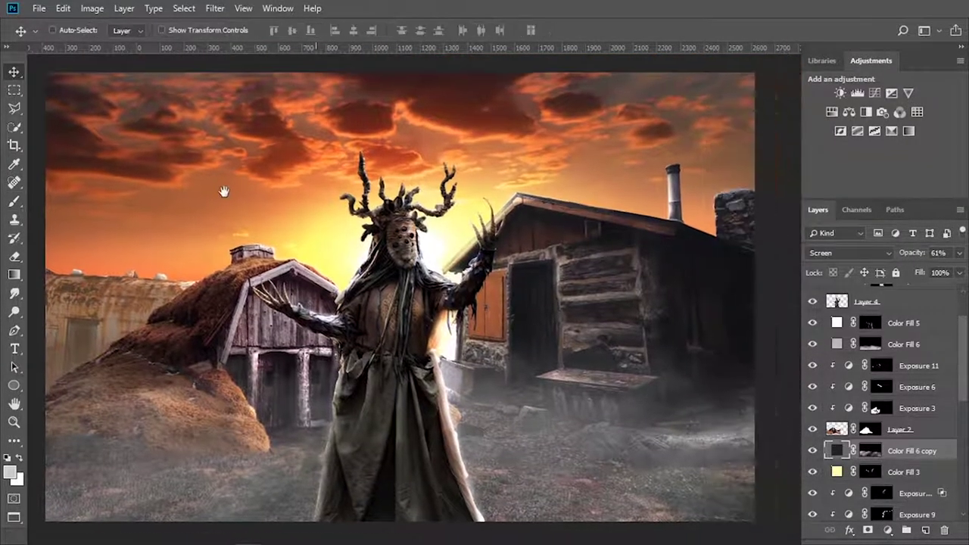
pyautogui.press('Escape')
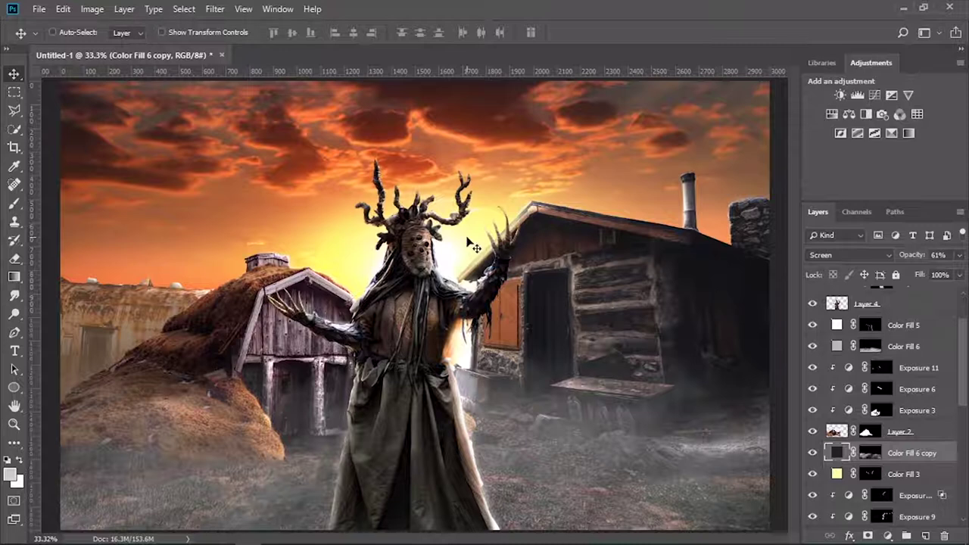
pyautogui.scroll(3, 854, 327)
# Step: Add a pale yellow Color Fill 7 layer clipped to the figure
pyautogui.doubleClick(866, 298)
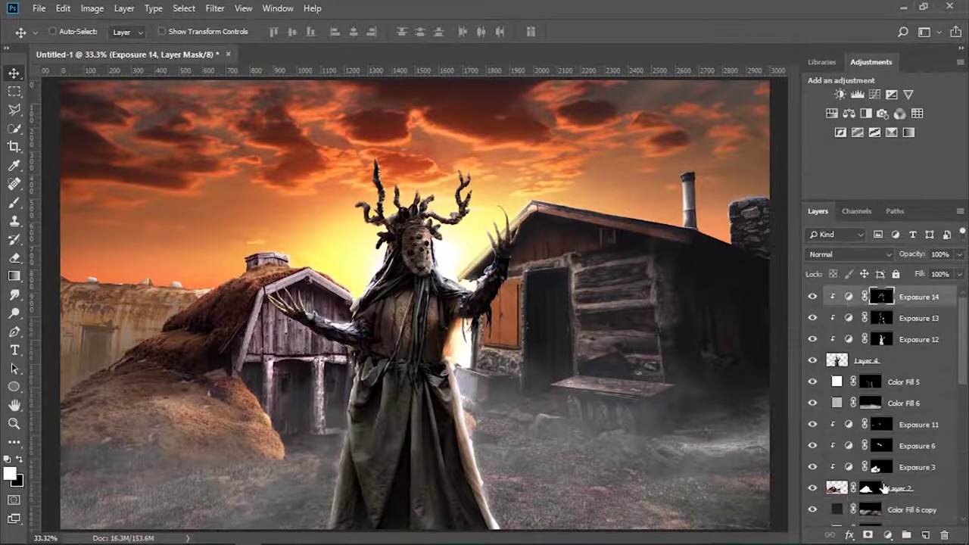
pyautogui.click(888, 303)
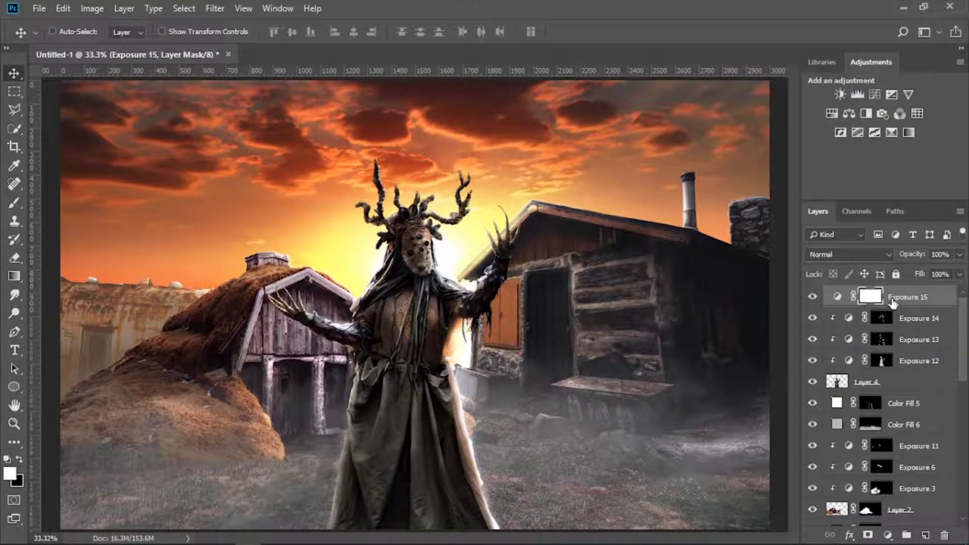
pyautogui.click(887, 535)
pyautogui.click(848, 104)
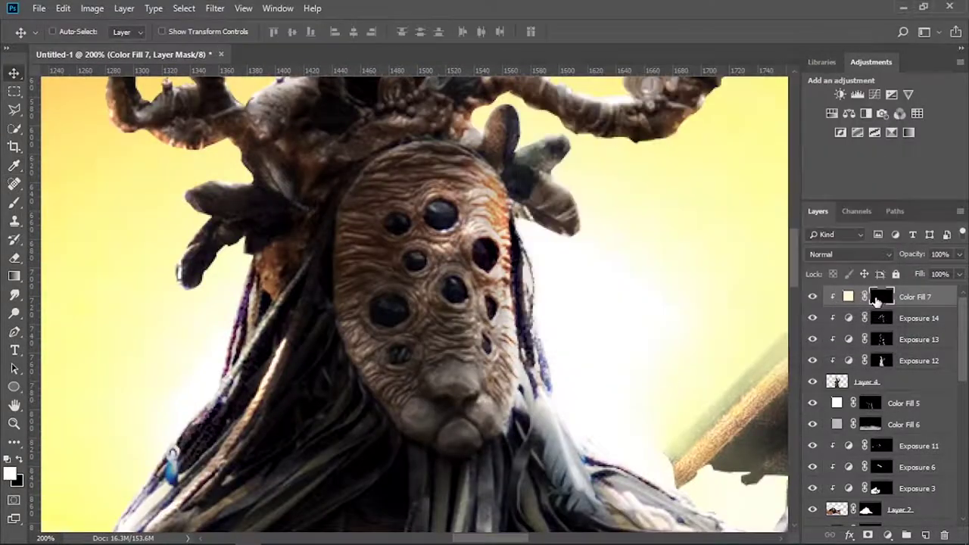
# Step: Set up a full-opacity 9 px brush for painting the mask's eye holes
pyautogui.press('b')
pyautogui.rightClick(458, 242)
pyautogui.press('Escape')
pyautogui.rightClick(454, 242)
pyautogui.press('Escape')
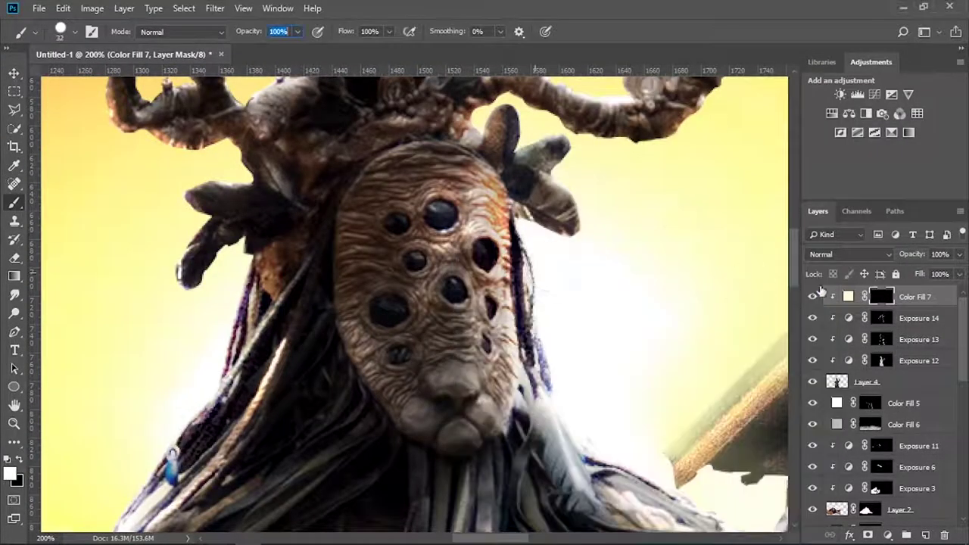
pyautogui.press('[')
pyautogui.press('[')
pyautogui.press('[')
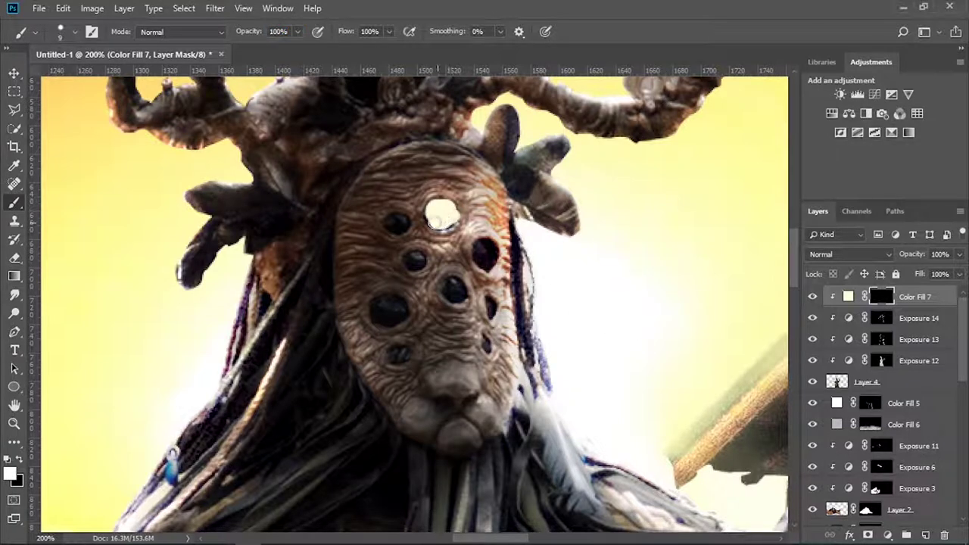
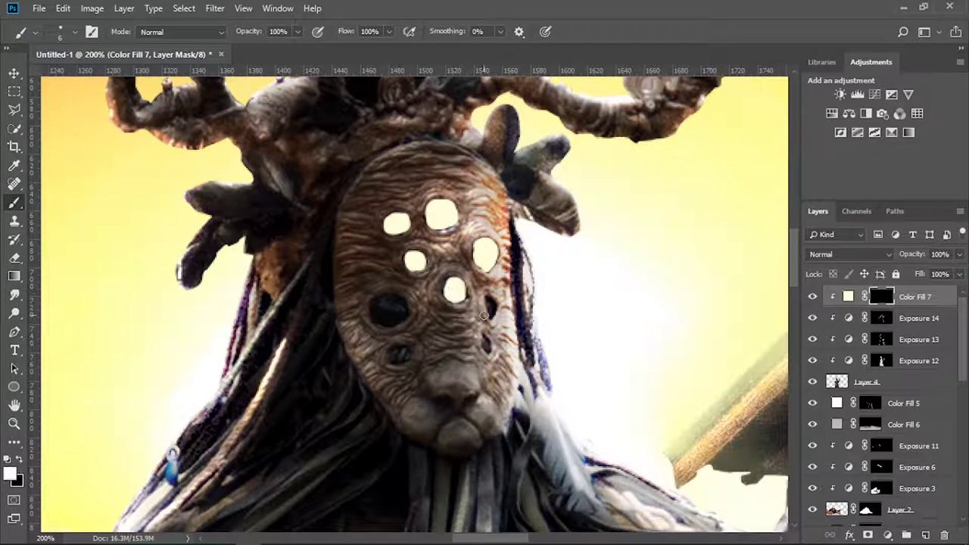
# Step: Paint white on Color Fill 7's mask to reveal the glow in every eye hole, including the lower ones
pyautogui.hotkey('ctrl', '+')
pyautogui.hotkey('ctrl', '+')
pyautogui.hotkey('ctrl', '+')
pyautogui.moveTo(379, 340); pyautogui.dragTo(334, 323)
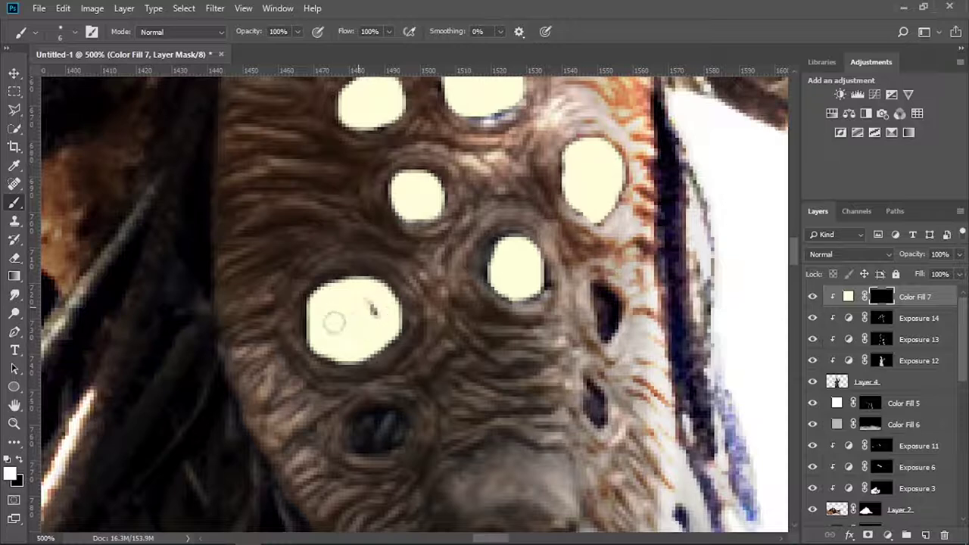
pyautogui.moveTo(606, 337); pyautogui.dragTo(613, 311)
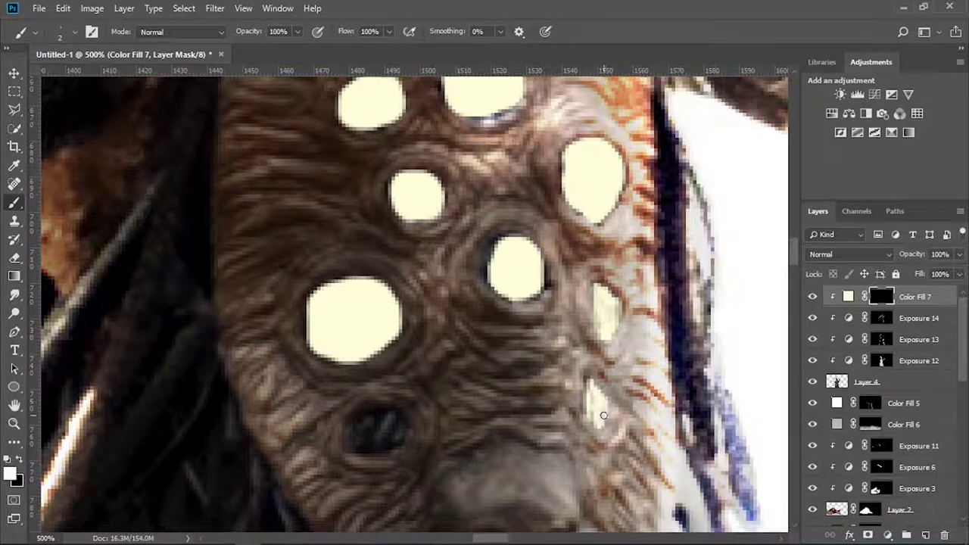
pyautogui.moveTo(386, 436)
pyautogui.mouseDown()
pyautogui.moveTo(364, 432)
pyautogui.moveTo(385, 424)
pyautogui.mouseUp()
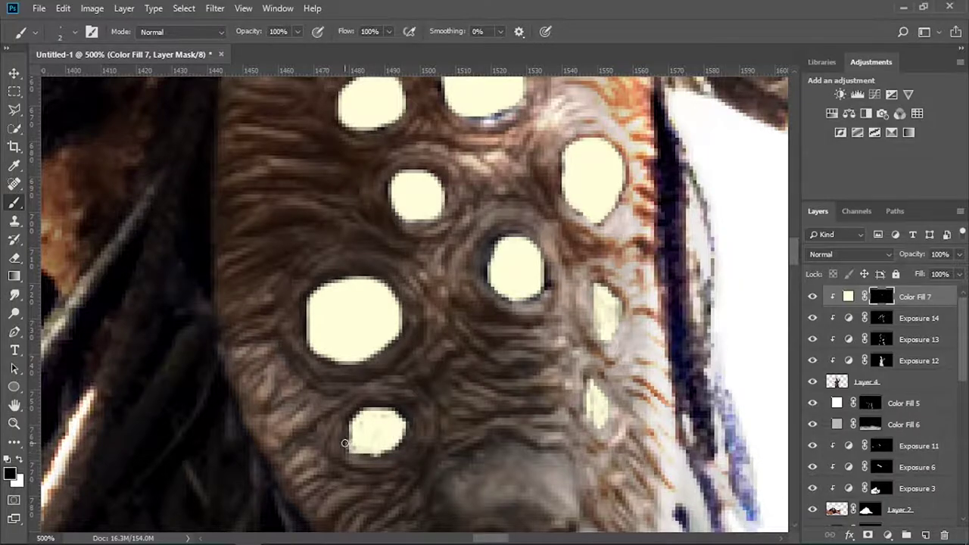
pyautogui.hotkey('ctrl', '-')
pyautogui.hotkey('ctrl', '-')
pyautogui.hotkey('ctrl', '-')
pyautogui.hotkey('ctrl', '+')
pyautogui.hotkey('ctrl', '+')
pyautogui.press('c')
pyautogui.press('x')
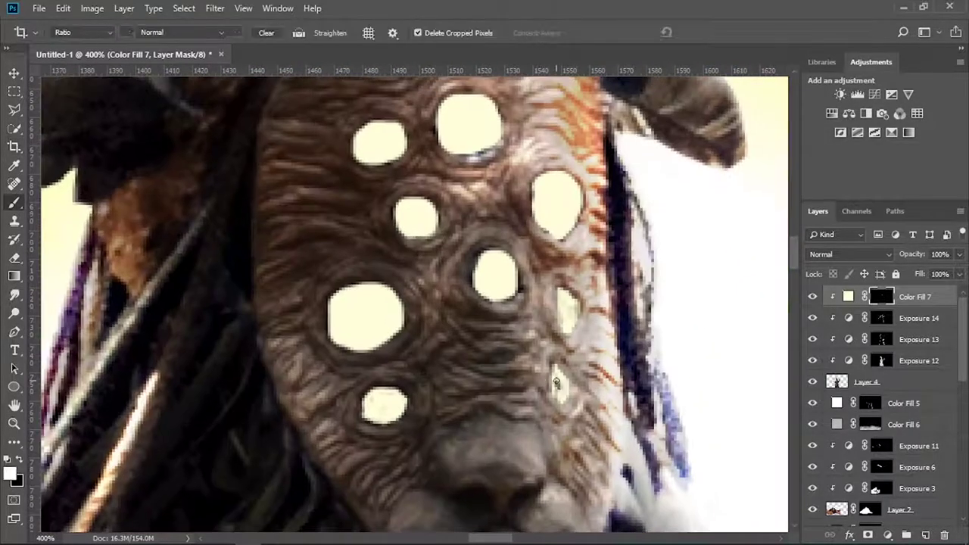
pyautogui.press('b')
pyautogui.moveTo(559, 375); pyautogui.dragTo(561, 399)
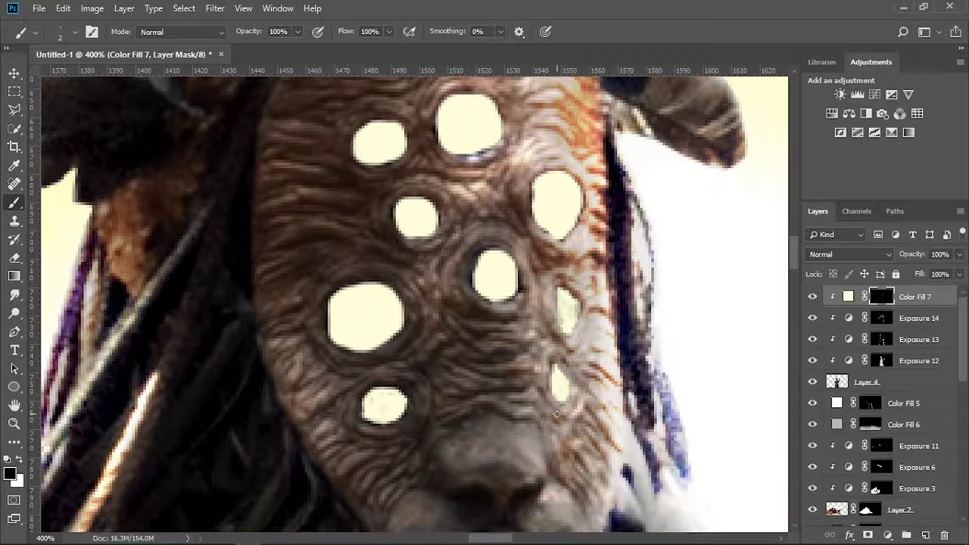
# Step: Change the glow fill colour from cream to bright yellow
pyautogui.press('x')
pyautogui.hotkey('ctrl', '-')
pyautogui.doubleClick(848, 296)
pyautogui.moveTo(653, 219); pyautogui.dragTo(658, 102)
# Step: Recolour the Color Fill 7 glow to orange-yellow ffbf25
pyautogui.press('Return')
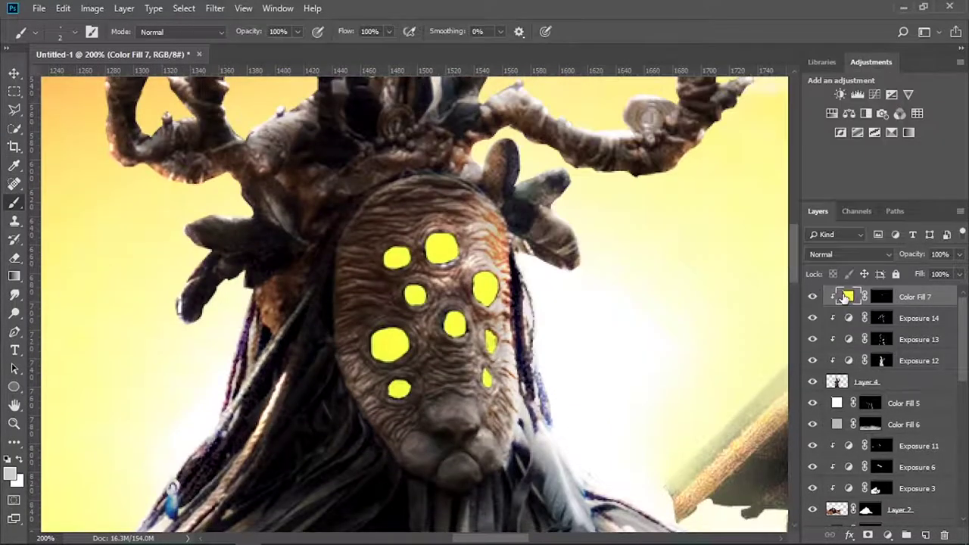
pyautogui.doubleClick(843, 297)
pyautogui.press('Return')
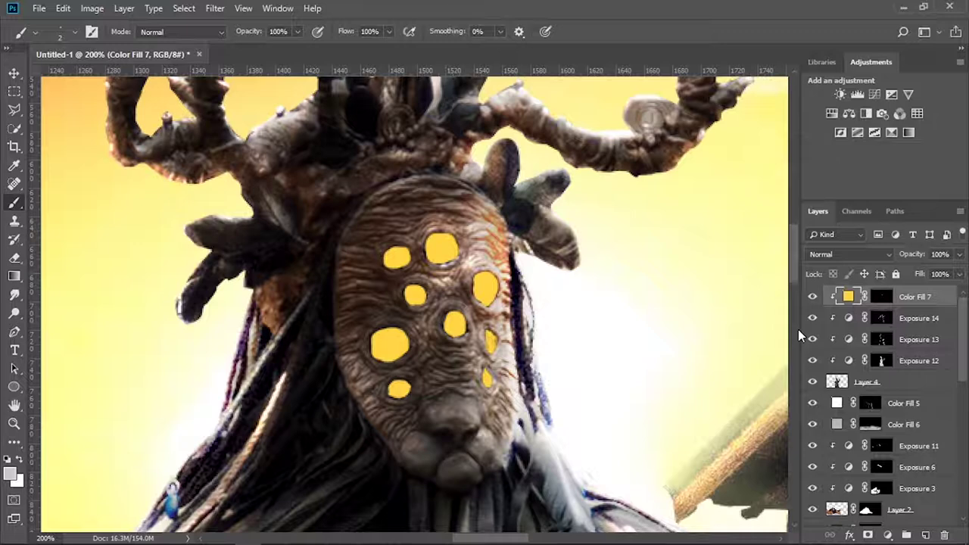
pyautogui.doubleClick(848, 297)
pyautogui.moveTo(659, 118); pyautogui.dragTo(679, 114)
pyautogui.moveTo(716, 288); pyautogui.dragTo(716, 283)
pyautogui.press('Return')
# Step: Add an Exposure adjustment layer raised to +3.44 above the glow
pyautogui.press('b')
pyautogui.rightClick(845, 297)
pyautogui.press('Escape')
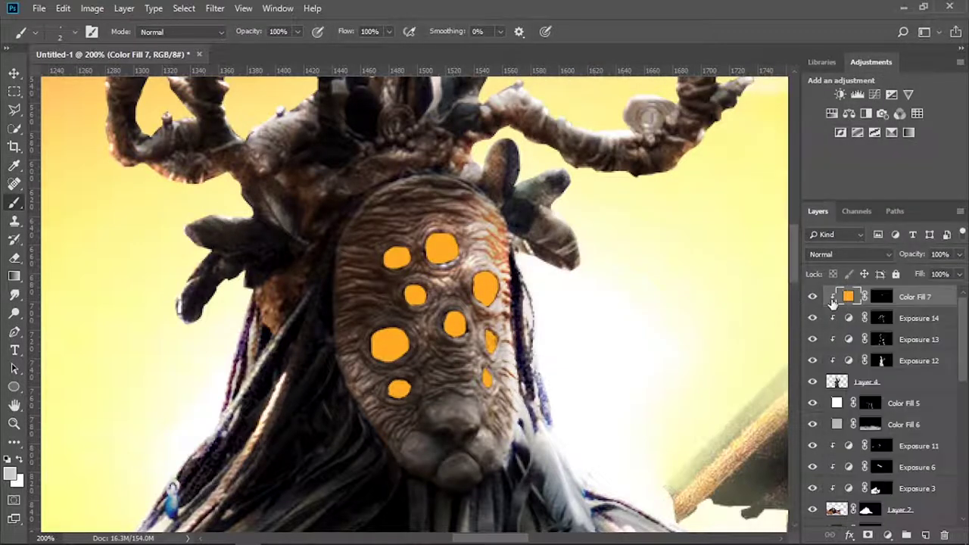
pyautogui.click(887, 536)
pyautogui.click(882, 359)
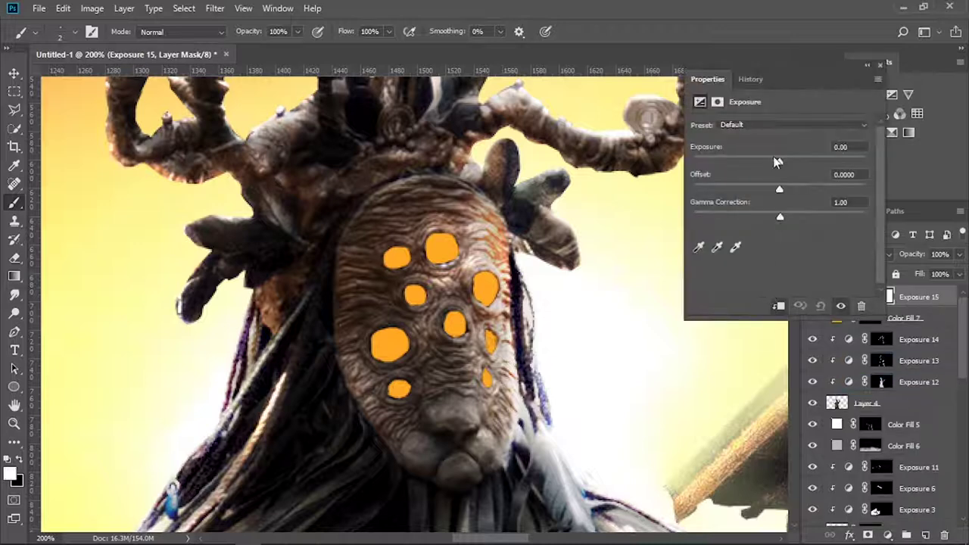
pyautogui.moveTo(776, 162); pyautogui.dragTo(796, 162)
pyautogui.click(858, 193)
# Step: Paint black on the Exposure mask over five spots to keep them orange
pyautogui.rightClick(436, 243)
pyautogui.press('Escape')
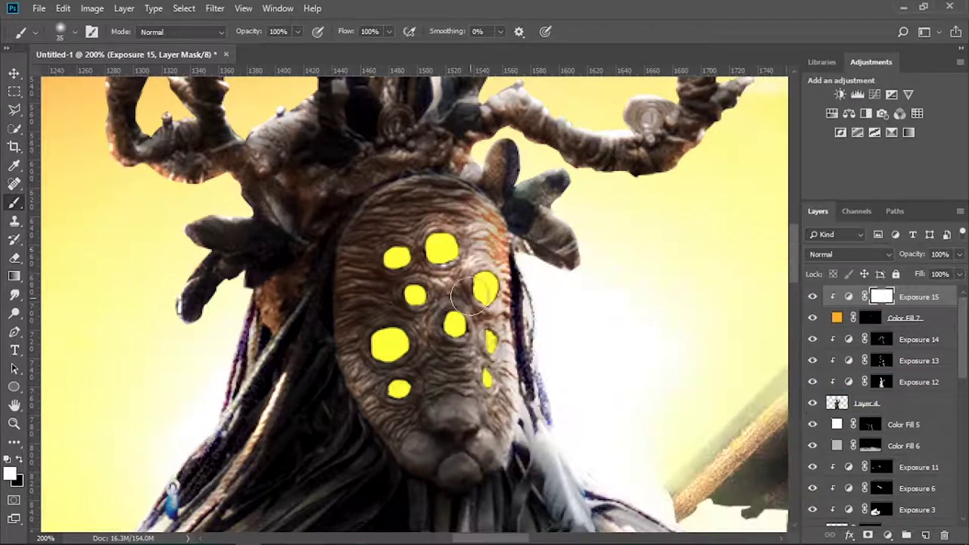
pyautogui.press('x')
pyautogui.click(442, 250)
pyautogui.click(397, 258)
pyautogui.click(415, 294)
pyautogui.click(486, 287)
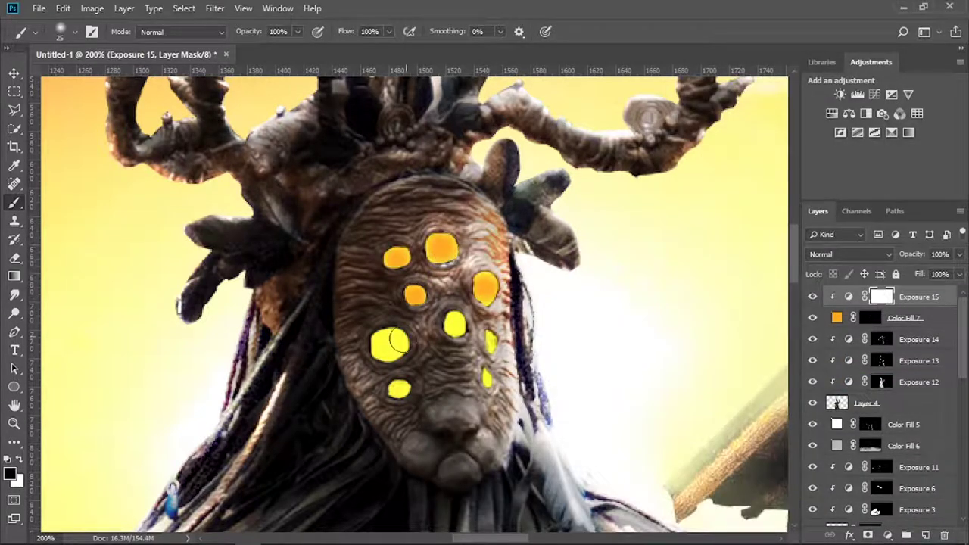
pyautogui.click(390, 345)
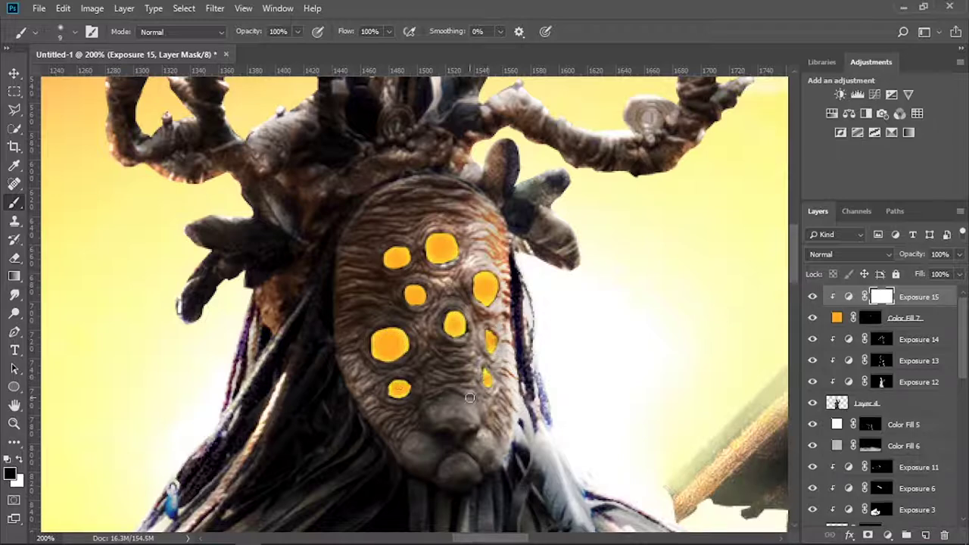
pyautogui.hotkey('shift', 'alt', 's')
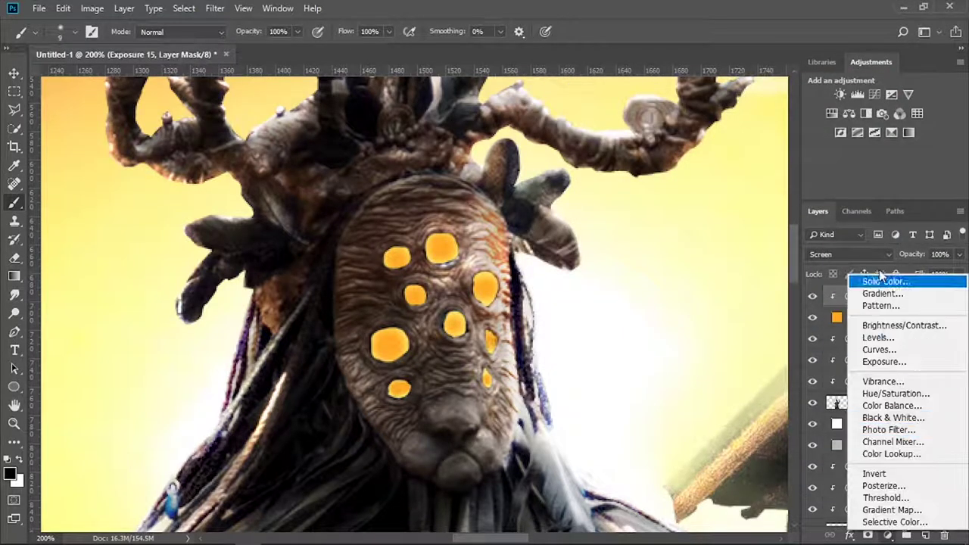
# Step: Add a deep-orange Solid Color fill with an inverted mask painted over the face, at 32% opacity
pyautogui.click(884, 281)
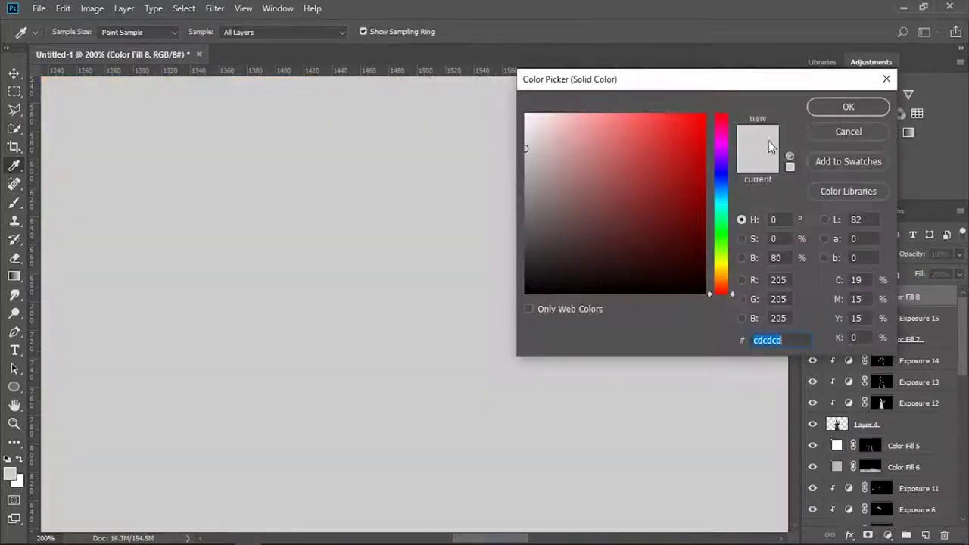
pyautogui.click(848, 106)
pyautogui.hotkey('ctrl', 'i')
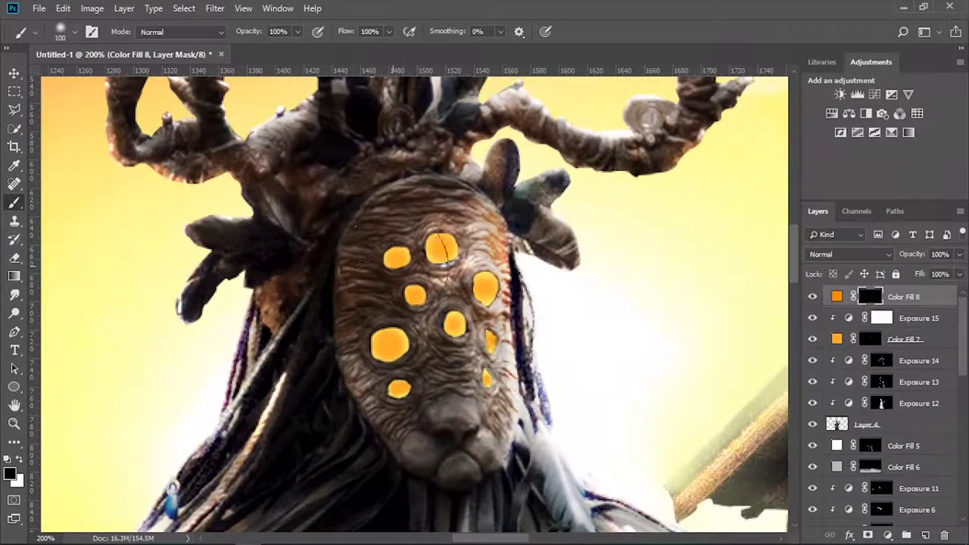
pyautogui.press('x')
pyautogui.moveTo(413, 301)
pyautogui.mouseDown()
pyautogui.moveTo(465, 303)
pyautogui.moveTo(498, 324)
pyautogui.moveTo(424, 394)
pyautogui.mouseUp()
pyautogui.moveTo(912, 254); pyautogui.dragTo(925, 254)
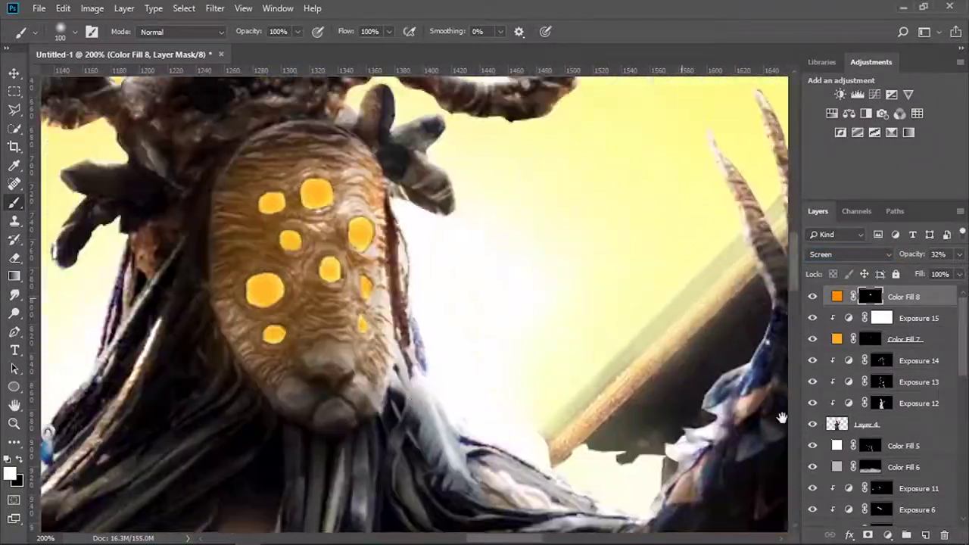
pyautogui.doubleClick(837, 296)
pyautogui.click(845, 106)
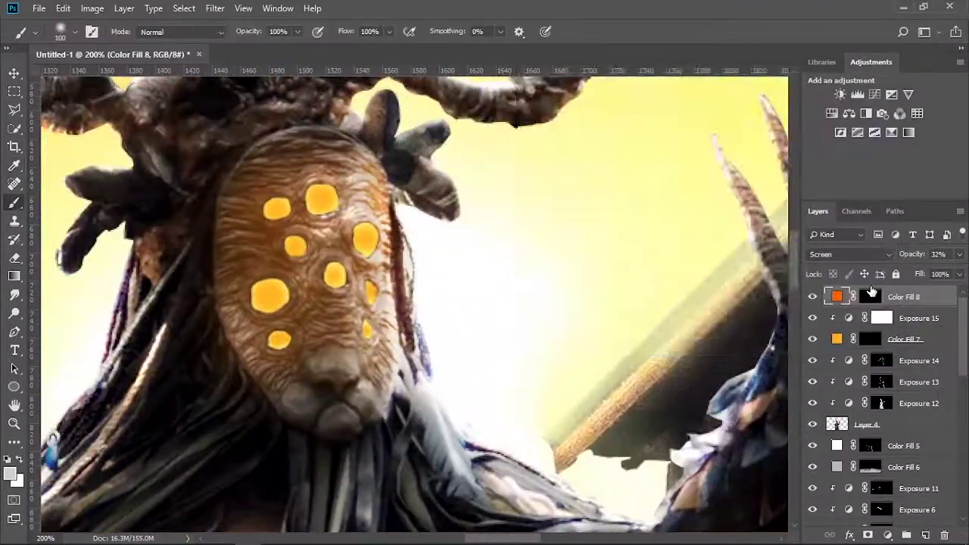
pyautogui.click(871, 296)
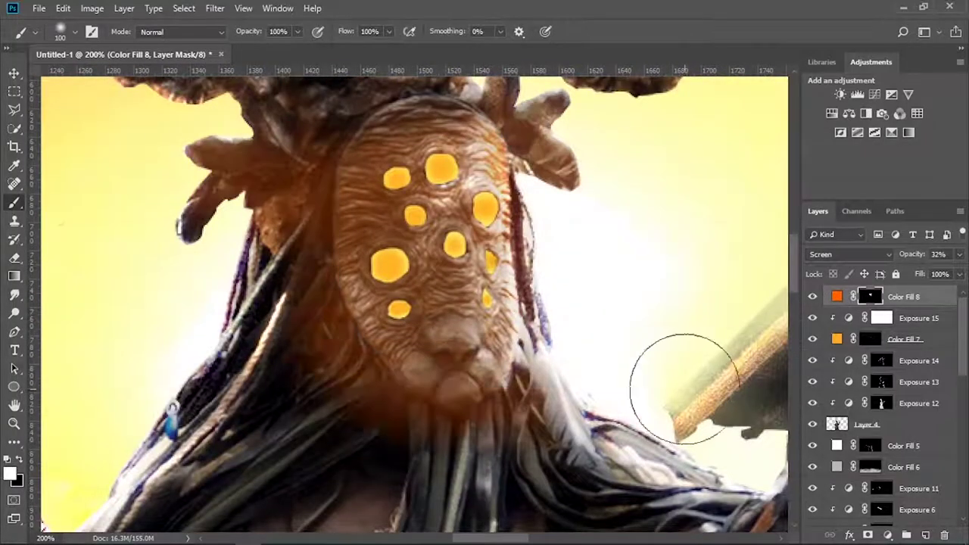
# Step: Paste the lens-flare image over the head as Layer 7, set to Lighter Color
pyautogui.scroll(-3, 421, 277)
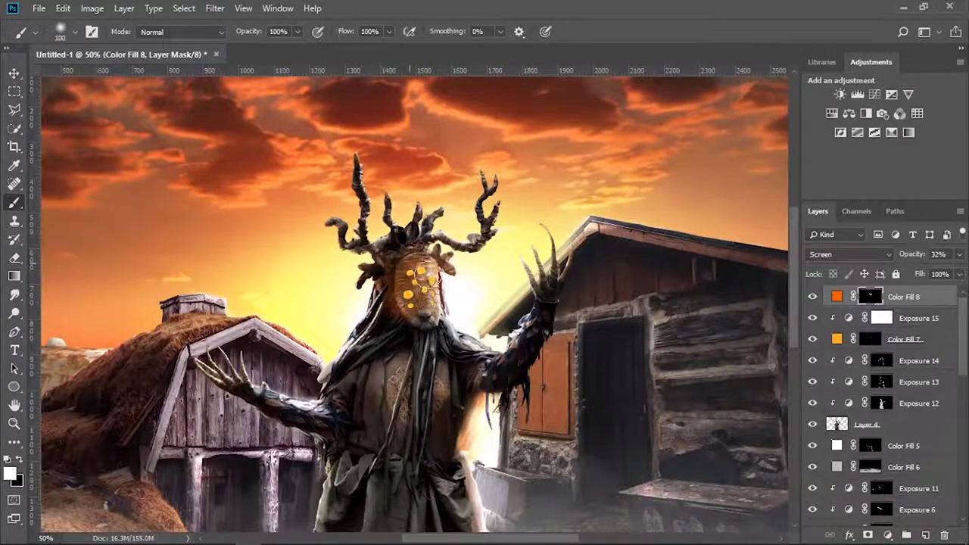
pyautogui.scroll(3, 454, 303)
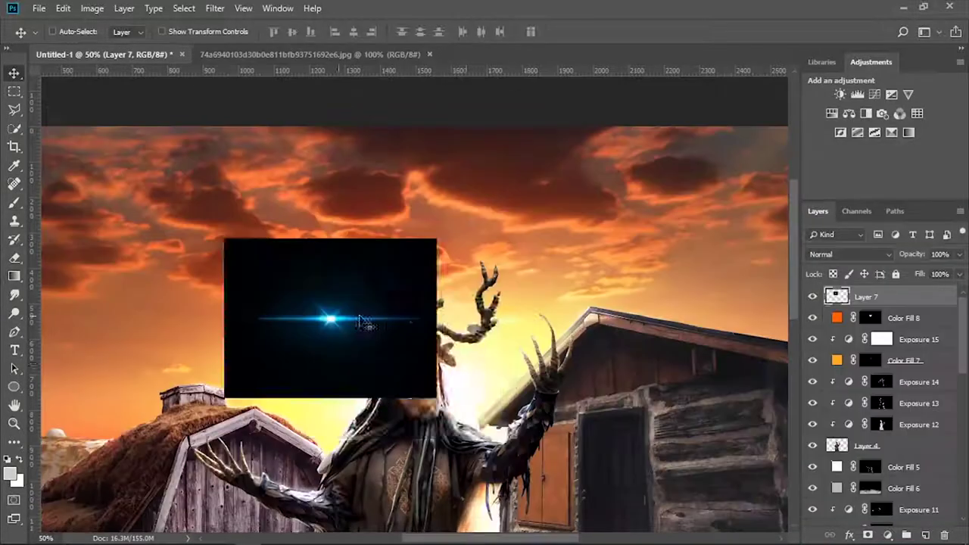
pyautogui.click(848, 254)
# Step: Set the lens flare to Screen, add a mask, scale it to 46.67% and place it on the top eye hole
pyautogui.click(780, 162)
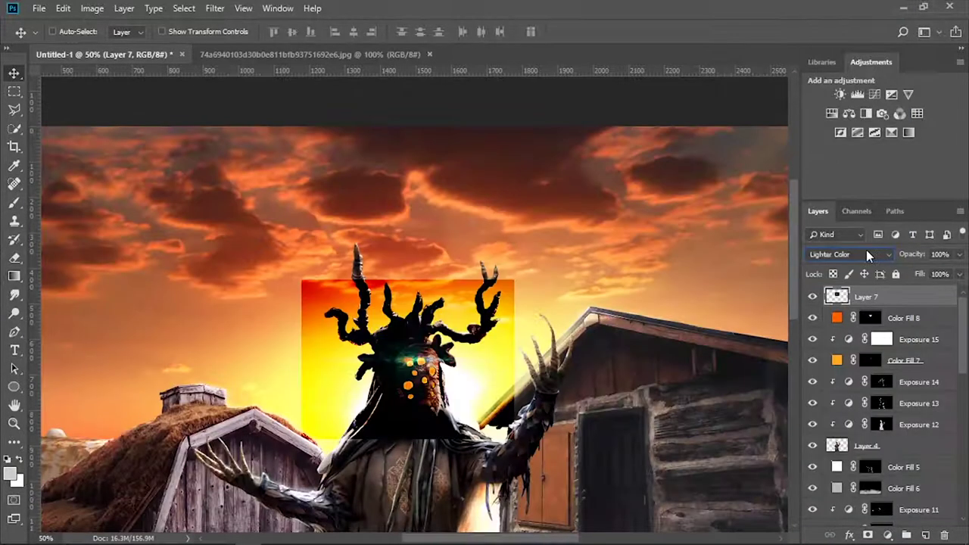
pyautogui.click(867, 536)
pyautogui.press('b')
pyautogui.press('v')
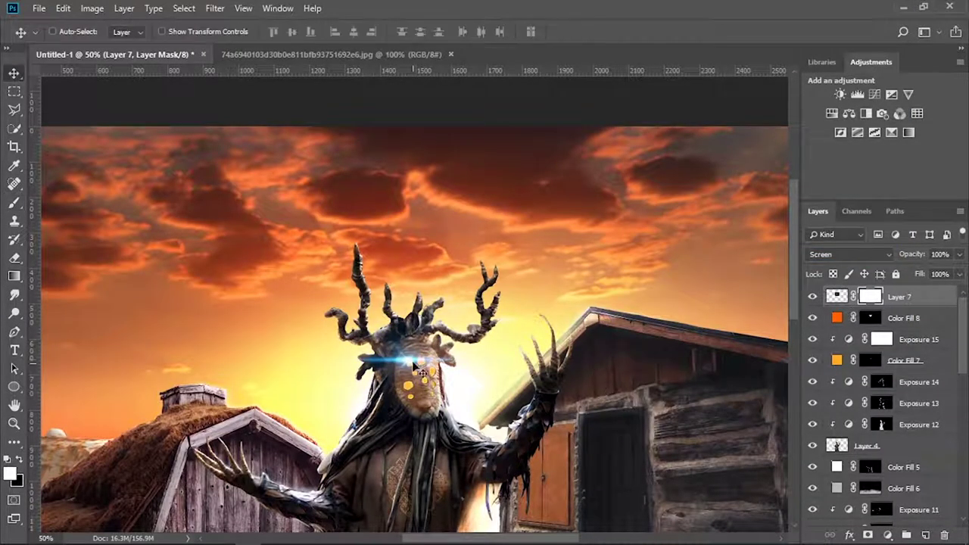
pyautogui.hotkey('ctrl', 't')
pyautogui.moveTo(519, 401); pyautogui.dragTo(488, 392)
pyautogui.press('Return')
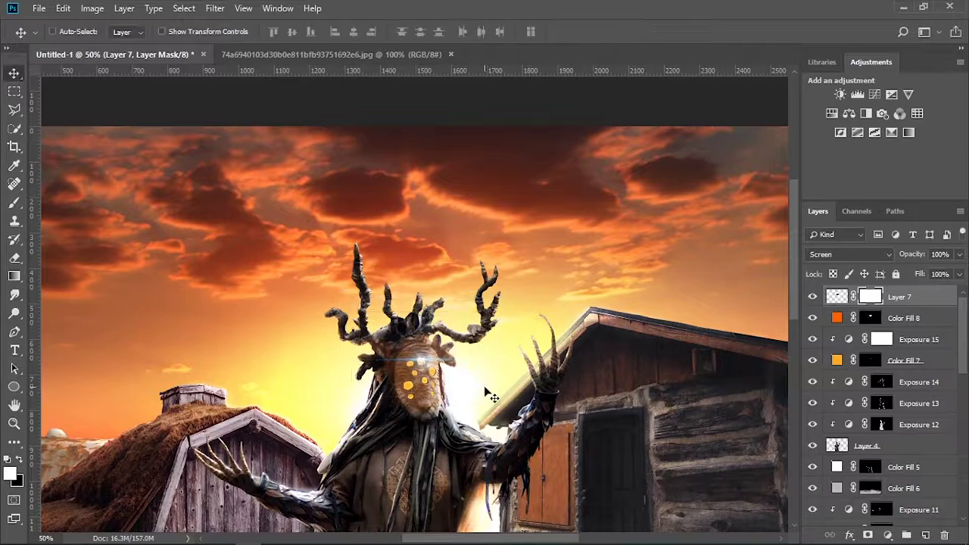
pyautogui.moveTo(415, 371); pyautogui.dragTo(527, 289)
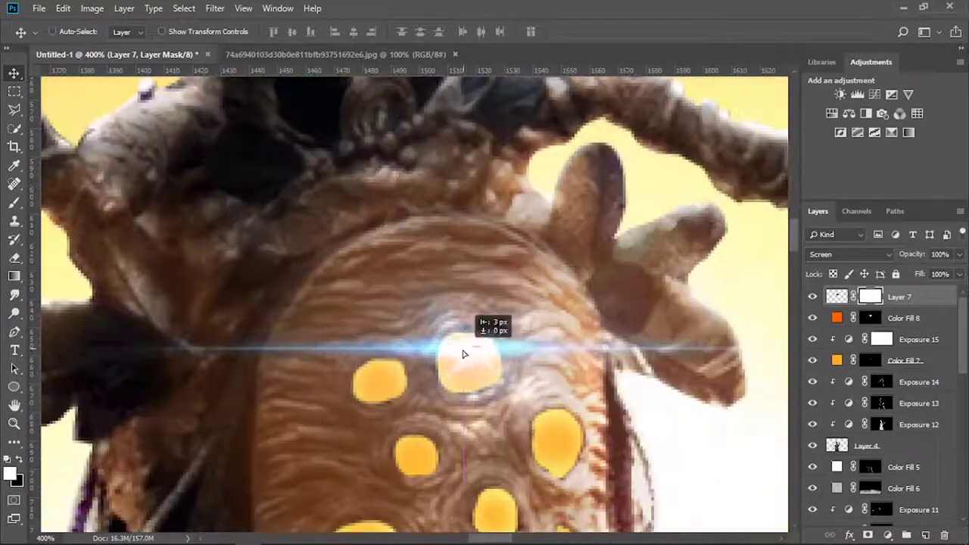
# Step: Boost the flare's red channel with Levels and add a Color Balance adjustment
pyautogui.hotkey('ctrl', 'l')
pyautogui.hotkey('alt', '3')
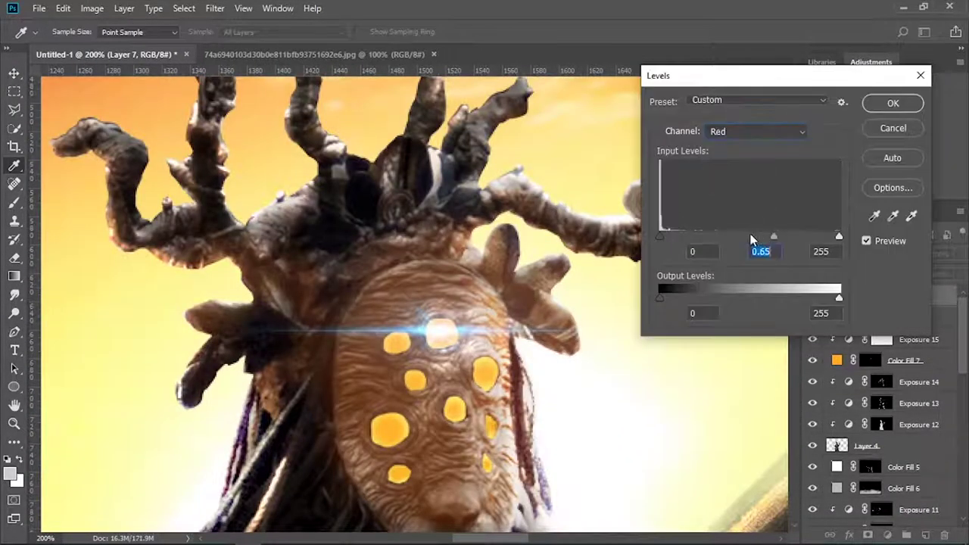
pyautogui.moveTo(839, 236); pyautogui.dragTo(788, 240)
pyautogui.click(892, 128)
pyautogui.click(888, 536)
pyautogui.click(887, 411)
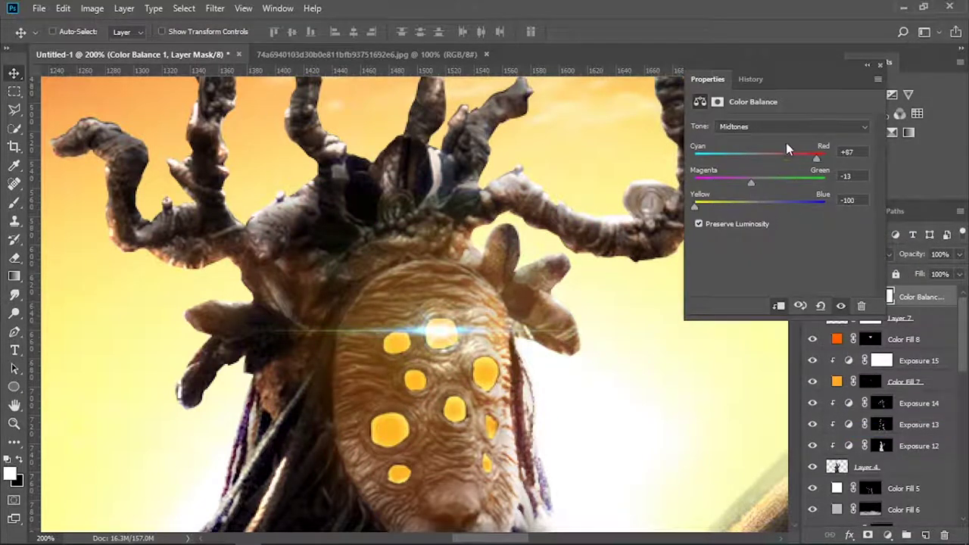
pyautogui.click(909, 318)
# Step: Add a yellow Solid Color fill limited to the flare's bright areas with Blend If
pyautogui.click(888, 536)
pyautogui.click(886, 286)
pyautogui.click(849, 107)
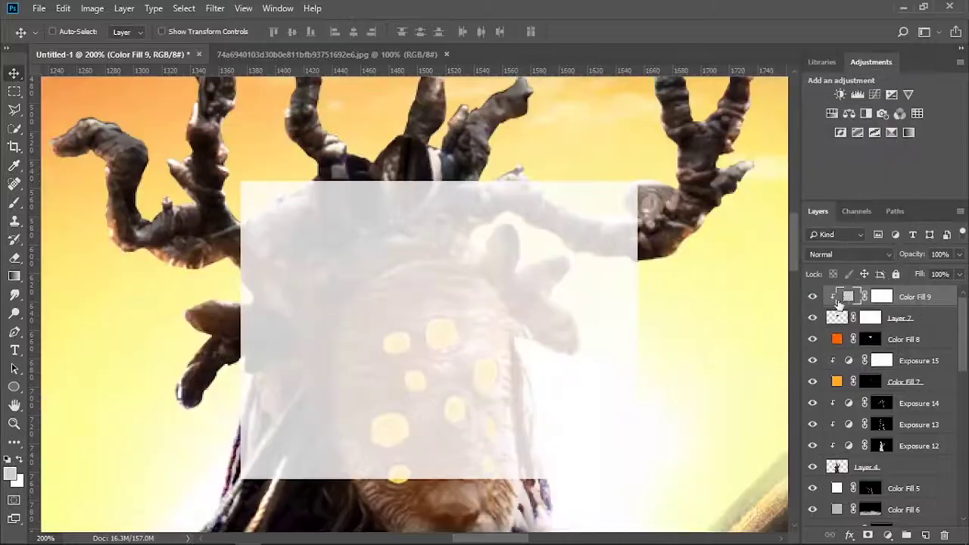
pyautogui.doubleClick(848, 296)
pyautogui.click(848, 106)
pyautogui.click(848, 254)
pyautogui.press('Escape')
pyautogui.doubleClick(950, 296)
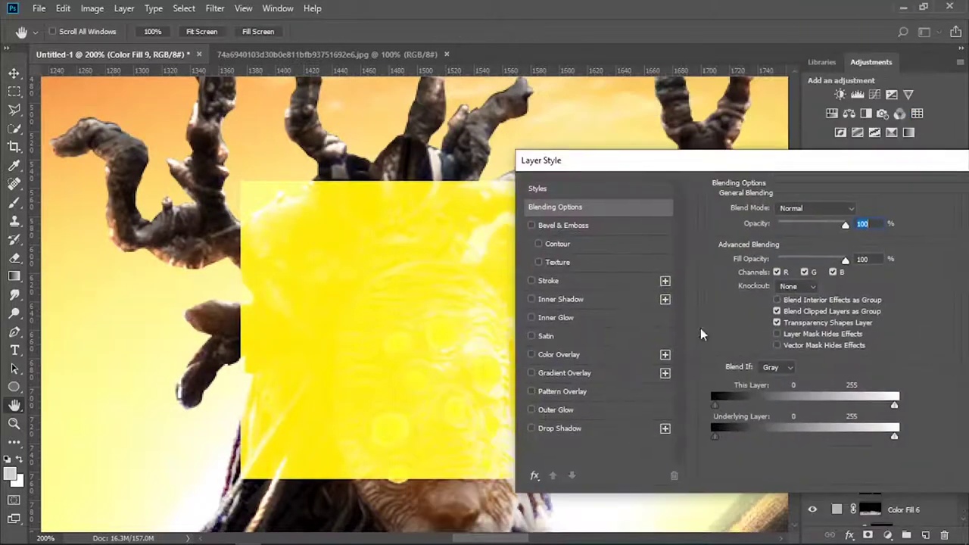
pyautogui.click(559, 427)
pyautogui.click(555, 206)
pyautogui.moveTo(713, 437); pyautogui.dragTo(746, 437)
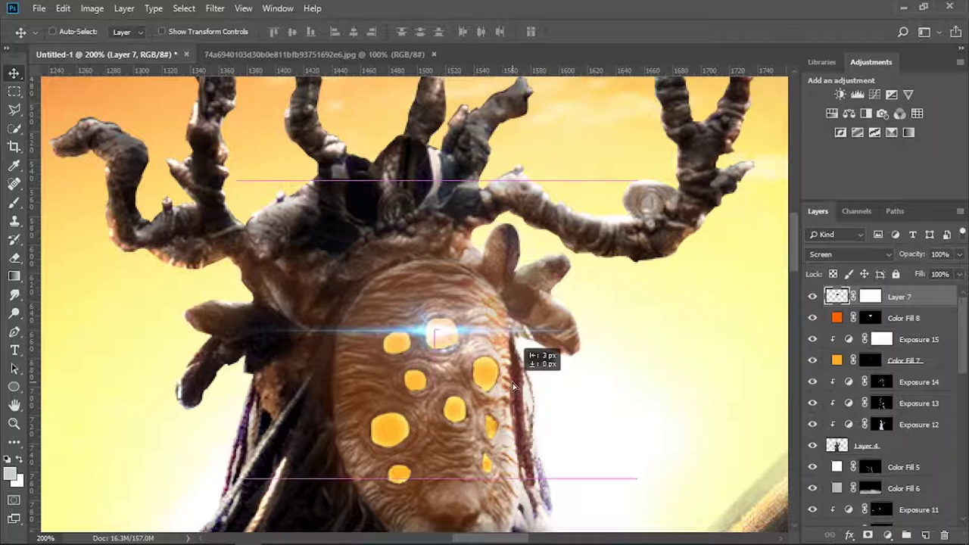
# Step: Nudge the flare, pull its blue midtones to 0.35 in Levels, and add Hue/Saturation
pyautogui.moveTo(489, 334); pyautogui.dragTo(521, 391)
pyautogui.hotkey('ctrl', 'l')
pyautogui.moveTo(749, 237); pyautogui.dragTo(800, 237)
pyautogui.click(742, 131)
pyautogui.click(727, 182)
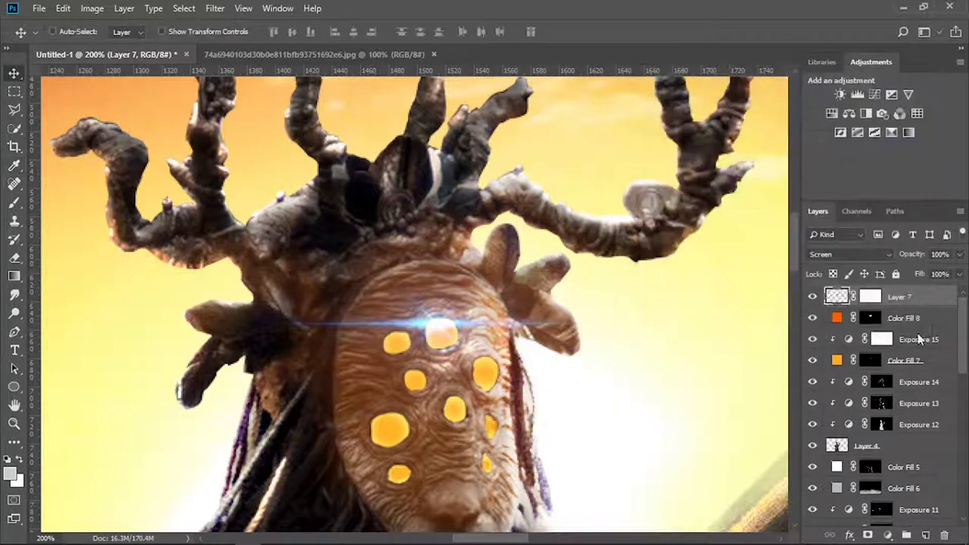
pyautogui.click(888, 534)
pyautogui.click(886, 335)
# Step: Shift the flare's Hue/Saturation hue to -121 for a golden tint and select flare Layer 7
pyautogui.moveTo(708, 177); pyautogui.dragTo(715, 179)
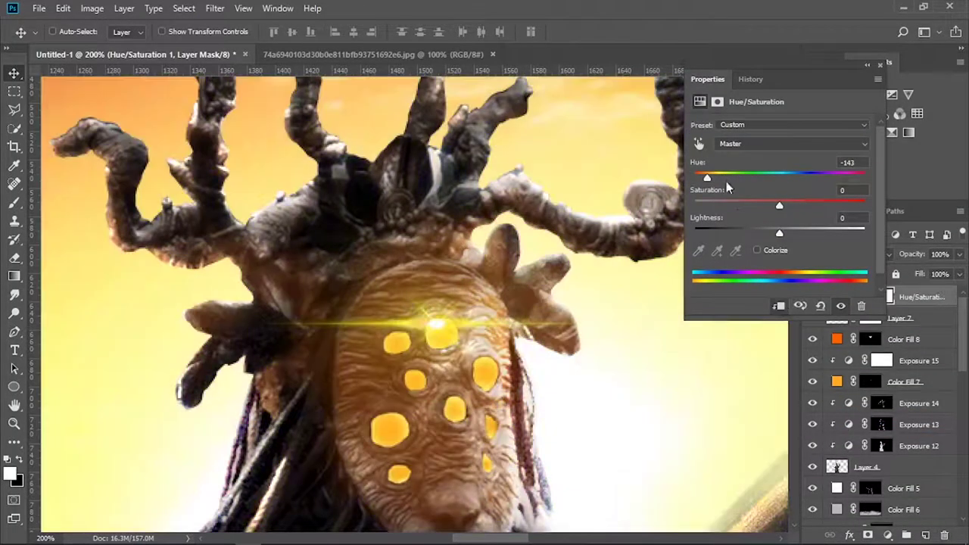
pyautogui.hotkey('ctrl', '0')
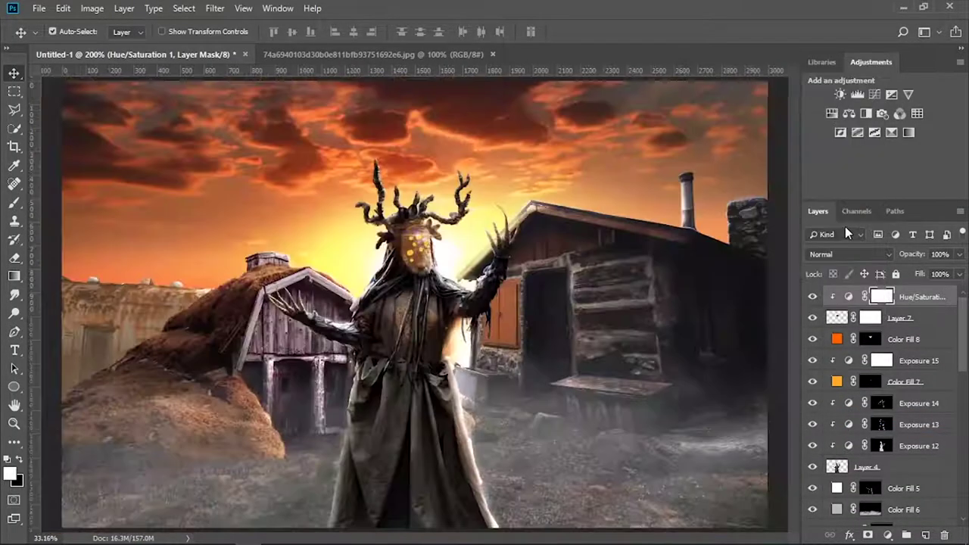
pyautogui.doubleClick(849, 296)
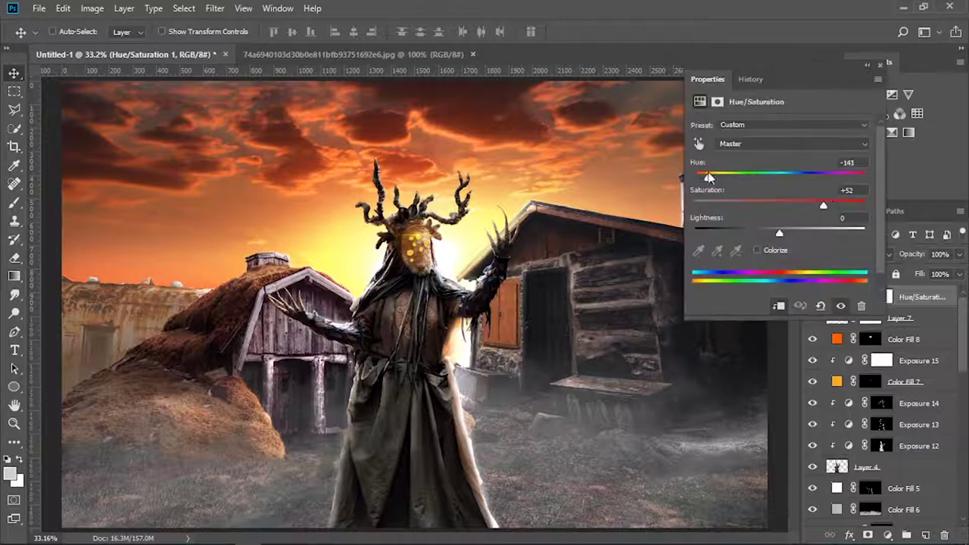
pyautogui.click(52, 32)
pyautogui.click(412, 242)
pyautogui.hotkey('ctrl', 't')
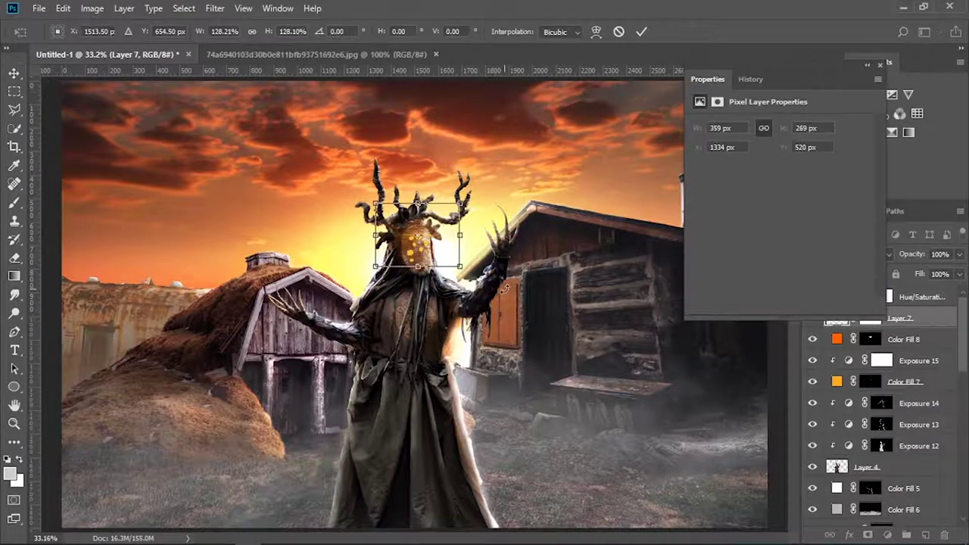
pyautogui.press('Return')
# Step: Alt-drag a copy of the flare lower on the mask and clip a duplicated Hue/Saturation to it
pyautogui.hotkey('ctrl', '+')
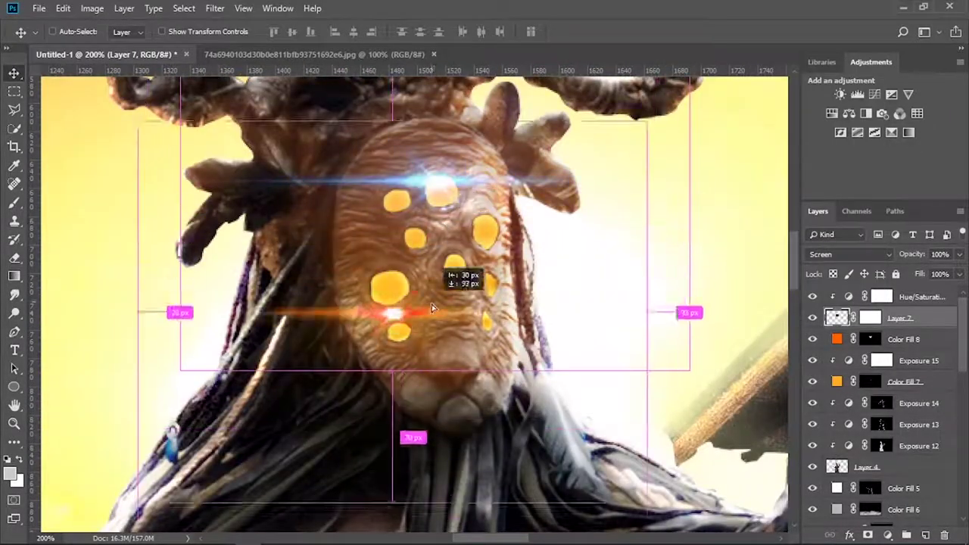
pyautogui.moveTo(500, 158); pyautogui.dragTo(462, 303)
pyautogui.hotkey('ctrl', 't')
pyautogui.press('Return')
pyautogui.moveTo(483, 340); pyautogui.dragTo(488, 345)
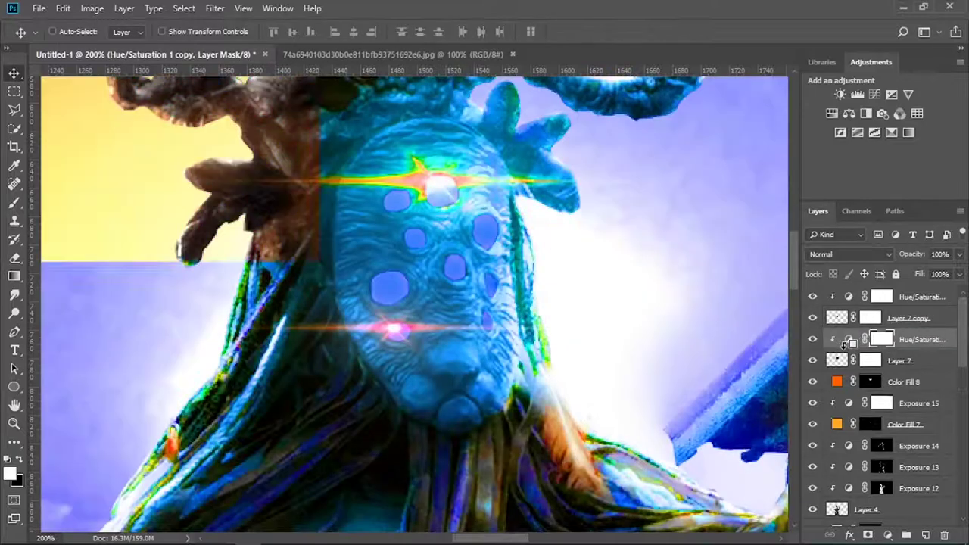
pyautogui.click(489, 344)
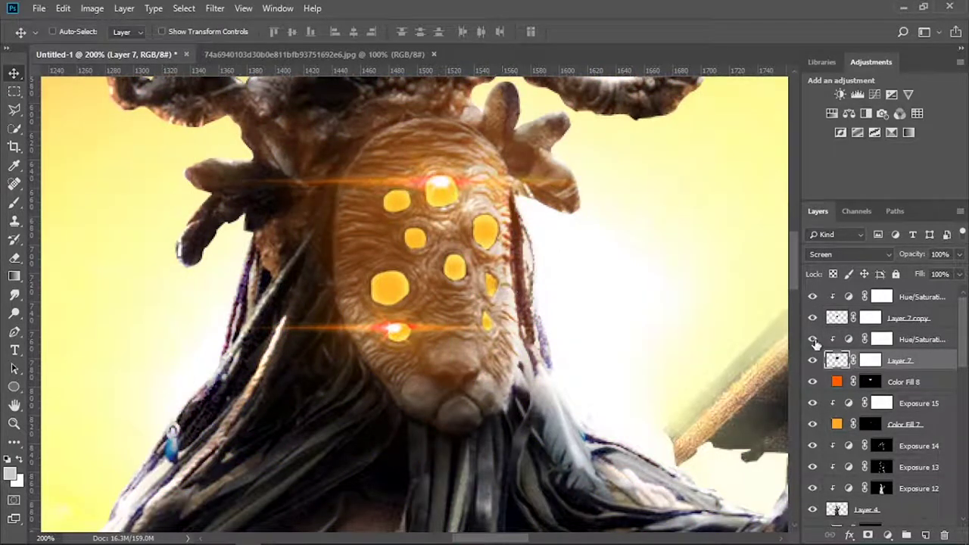
pyautogui.click(870, 319)
pyautogui.hotkey('ctrl', '0')
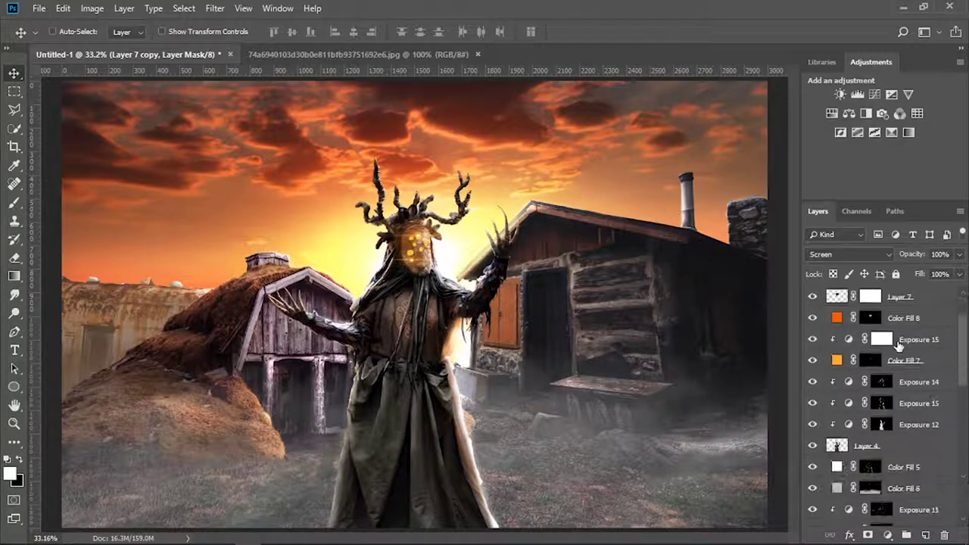
# Step: Add an orange Solid Color fill with an inverted mask and paint glow onto the creature
pyautogui.click(888, 535)
pyautogui.click(871, 281)
pyautogui.click(846, 106)
pyautogui.click(871, 296)
pyautogui.hotkey('ctrl', 'i')
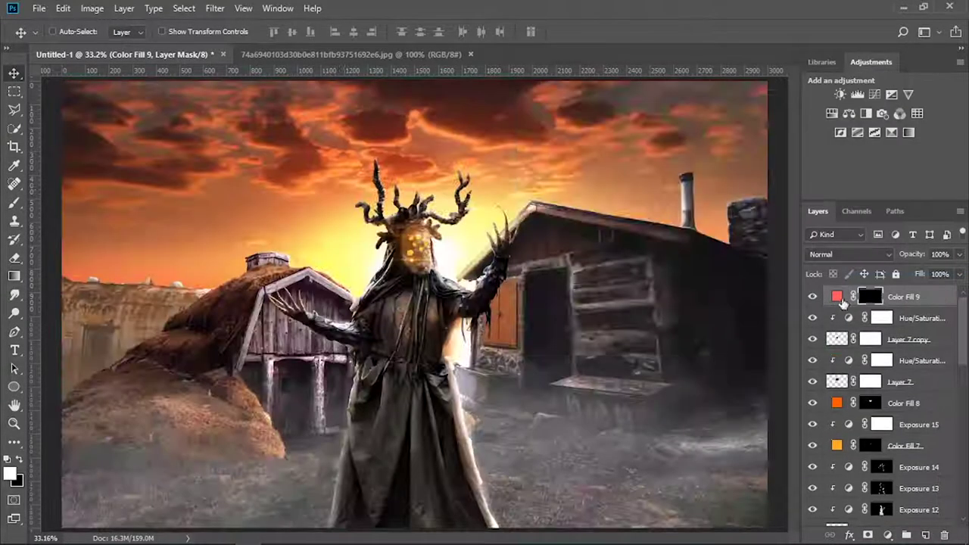
pyautogui.doubleClick(837, 297)
pyautogui.click(816, 104)
pyautogui.press('b')
pyautogui.moveTo(450, 345); pyautogui.dragTo(454, 318)
# Step: Set the orange glow to Screen with a more saturated orange at about 38% opacity
pyautogui.click(850, 254)
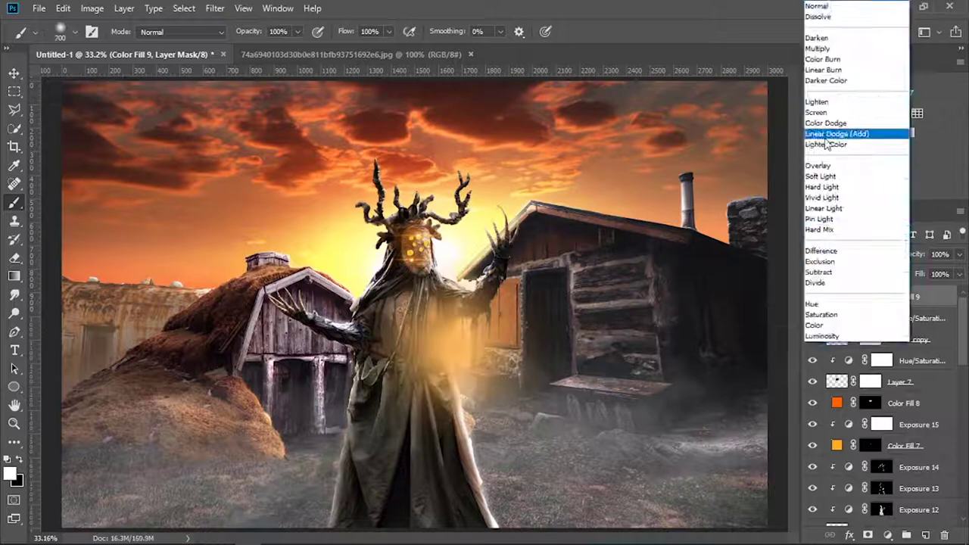
pyautogui.click(854, 129)
pyautogui.doubleClick(836, 296)
pyautogui.click(640, 118)
pyautogui.click(697, 120)
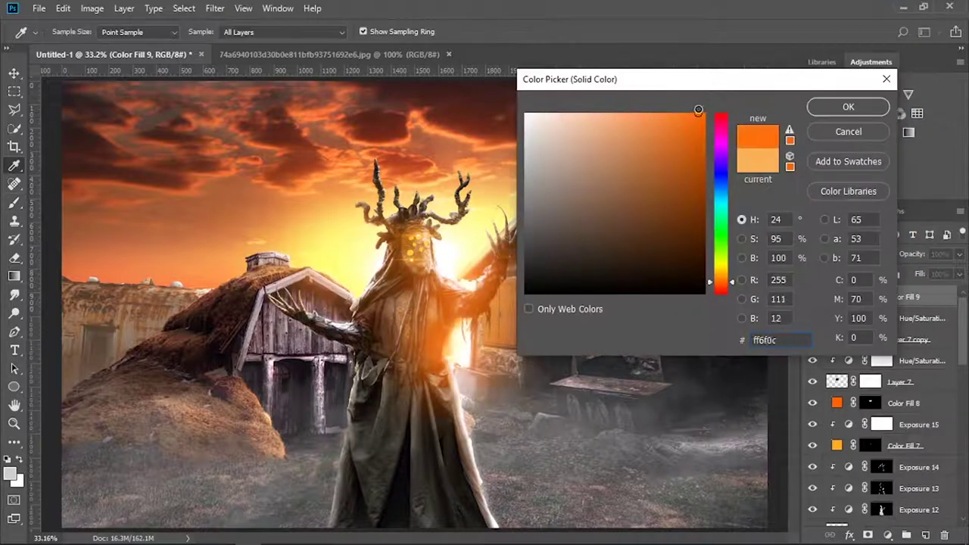
pyautogui.press('Return')
pyautogui.press('v')
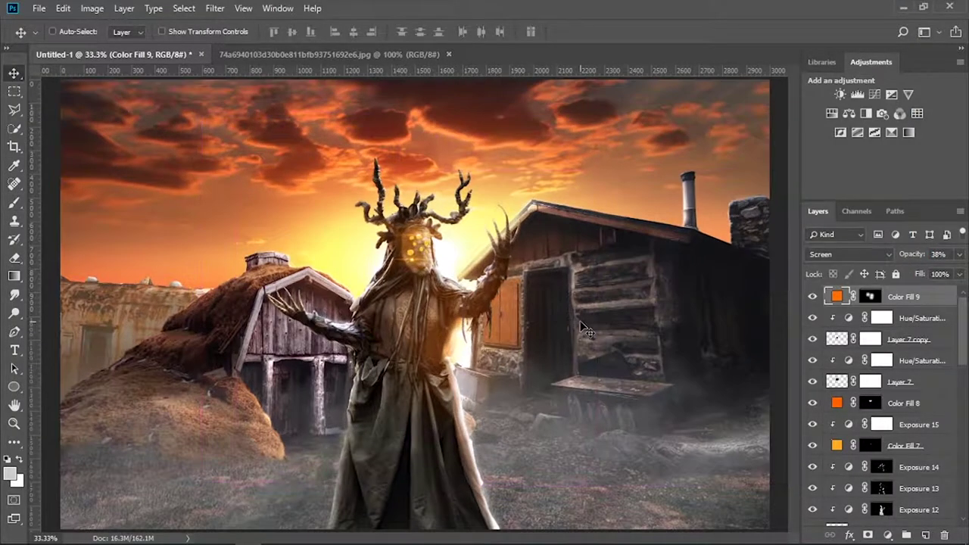
pyautogui.scroll(-3, 856, 357)
# Step: Raise the blue channel midtones of Layer 4 with Levels
pyautogui.click(867, 446)
pyautogui.hotkey('ctrl', 'l')
pyautogui.click(742, 131)
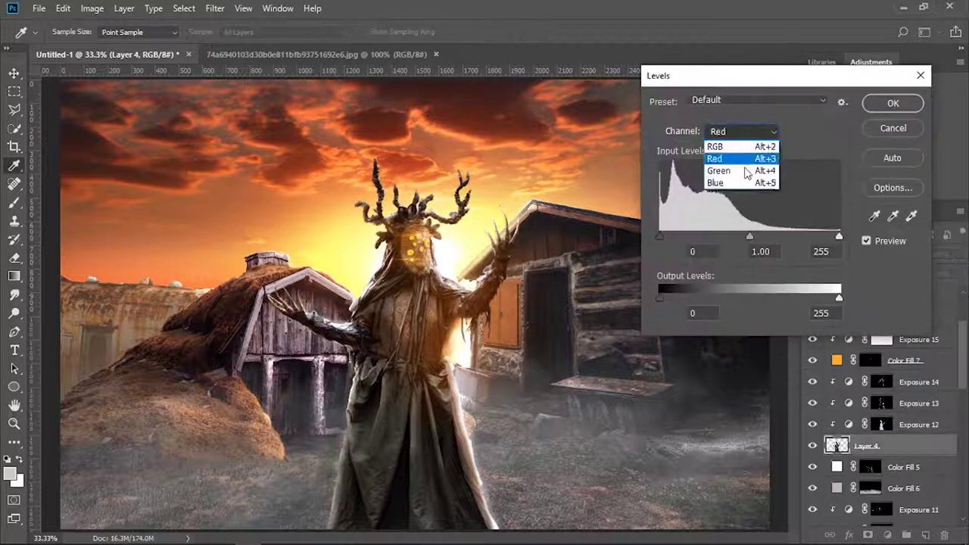
pyautogui.click(719, 181)
pyautogui.moveTo(750, 236); pyautogui.dragTo(731, 236)
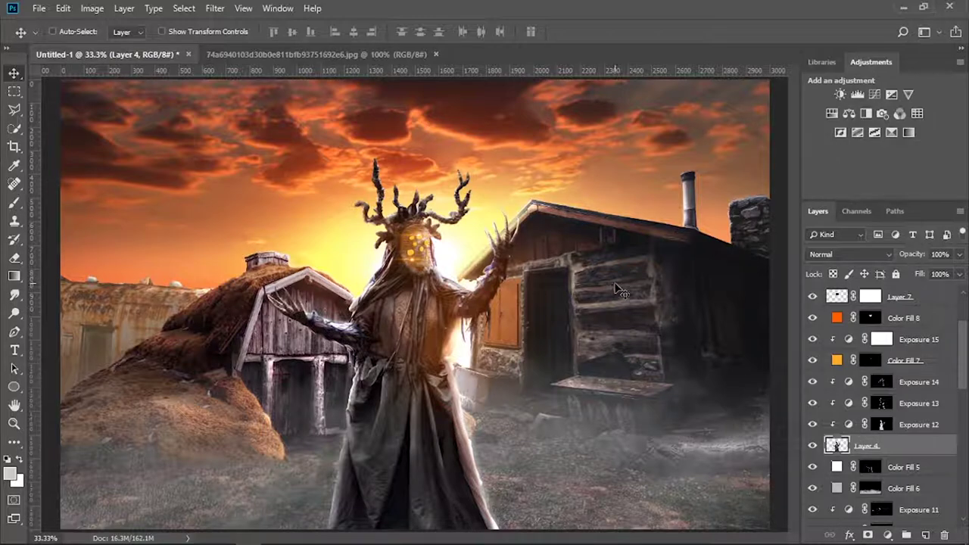
# Step: Add a black Solid Color fill with an inverted mask for an edge vignette
pyautogui.click(888, 535)
pyautogui.click(879, 284)
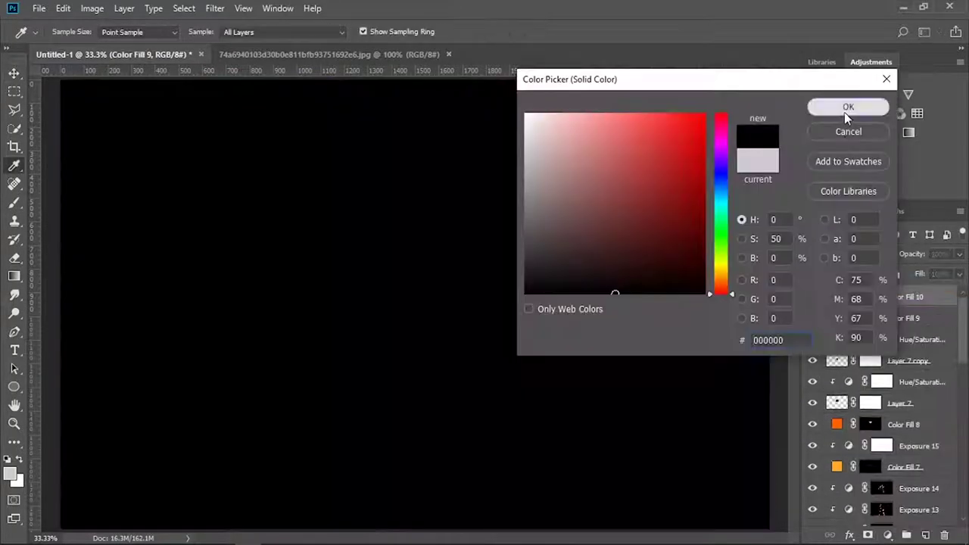
pyautogui.click(846, 107)
pyautogui.hotkey('ctrl', 'i')
pyautogui.press('b')
pyautogui.hotkey('ctrl', '-')
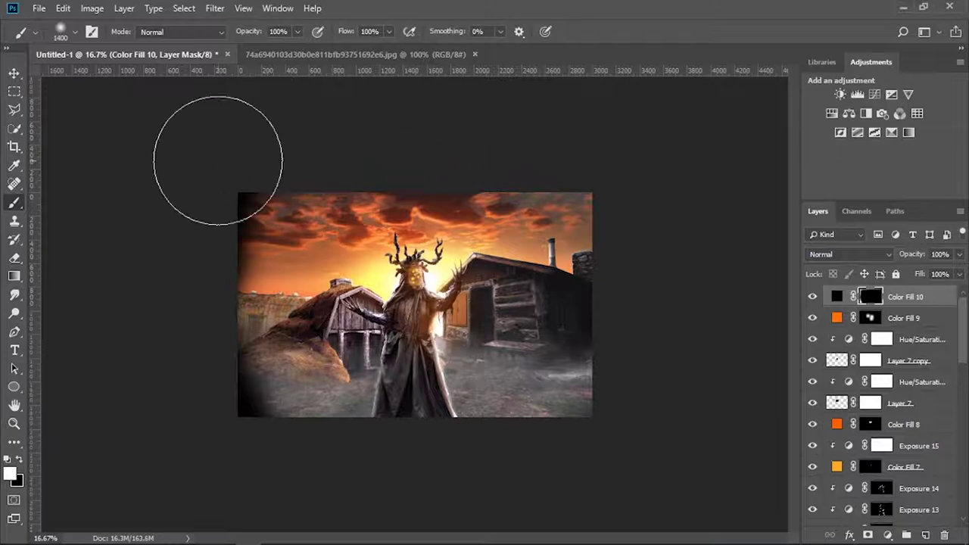
# Step: Set the black vignette fill to Linear Burn and lower its opacity to 37%
pyautogui.click(850, 254)
pyautogui.click(833, 64)
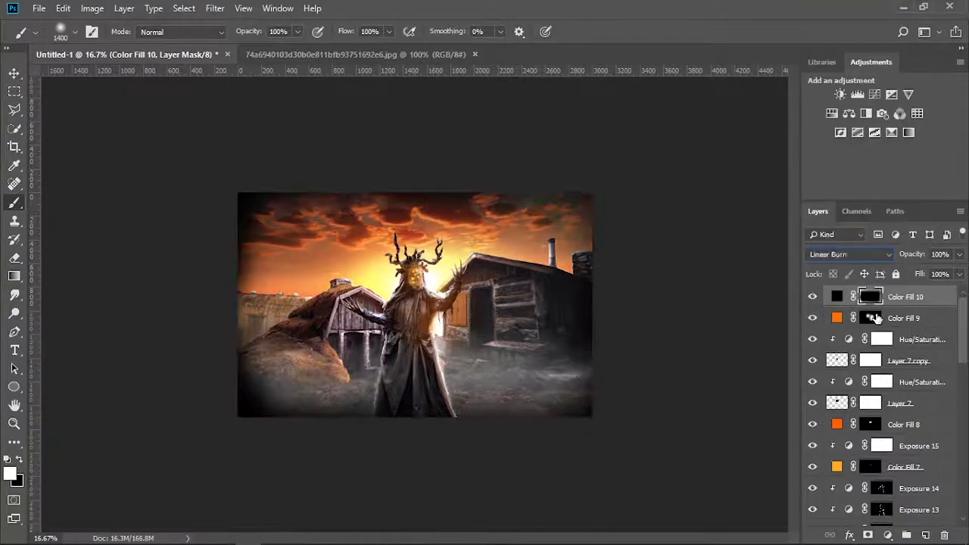
pyautogui.hotkey('ctrl', '0')
pyautogui.moveTo(916, 255); pyautogui.dragTo(899, 256)
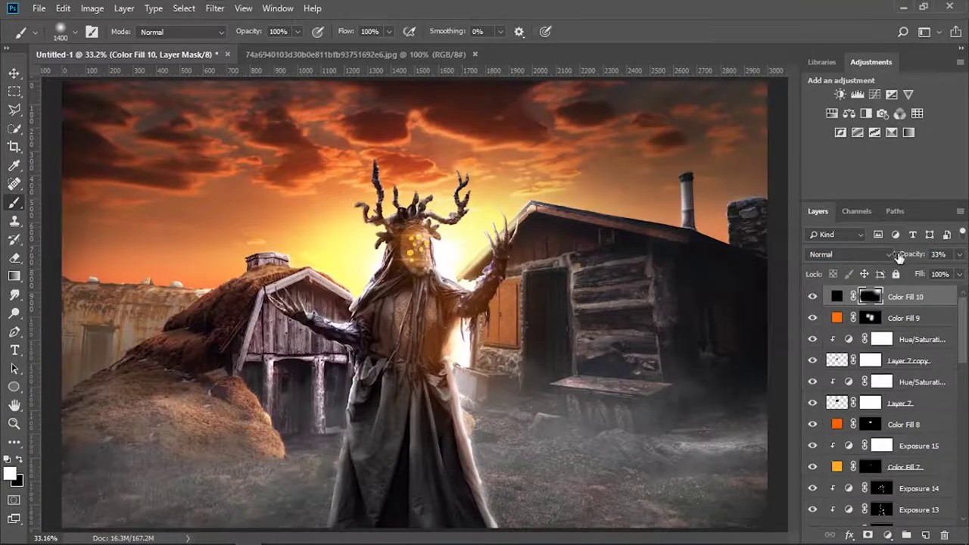
pyautogui.hotkey('ctrl', '-')
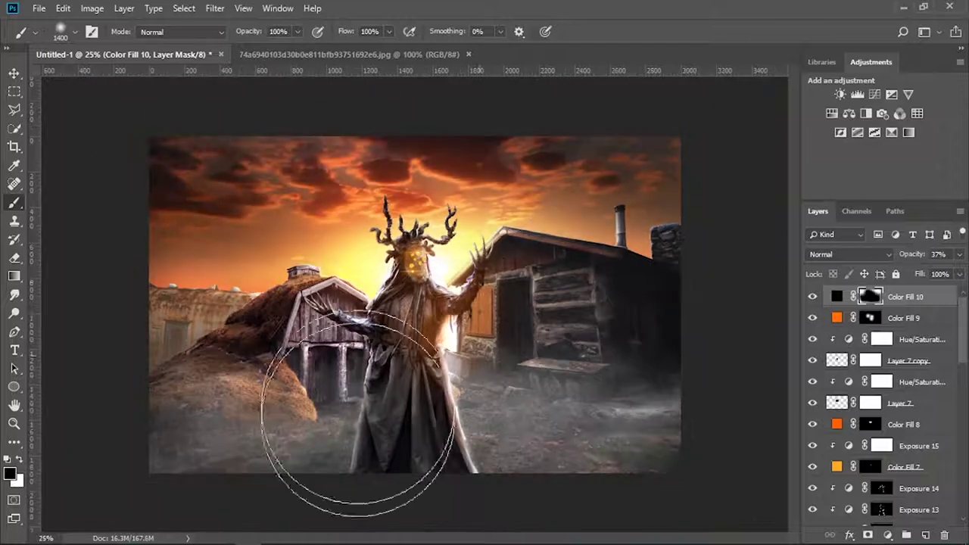
pyautogui.press('x')
pyautogui.press('v')
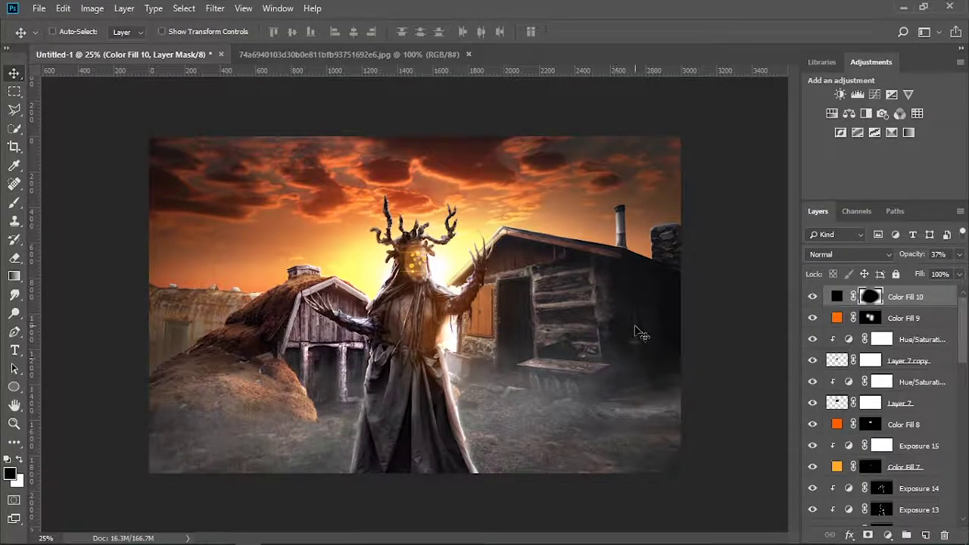
# Step: Add a Solid Color fill above Layer 5 with lowered opacity and a changed blend mode
pyautogui.scroll(-5, 879, 409)
pyautogui.click(901, 495)
pyautogui.click(887, 534)
pyautogui.click(871, 218)
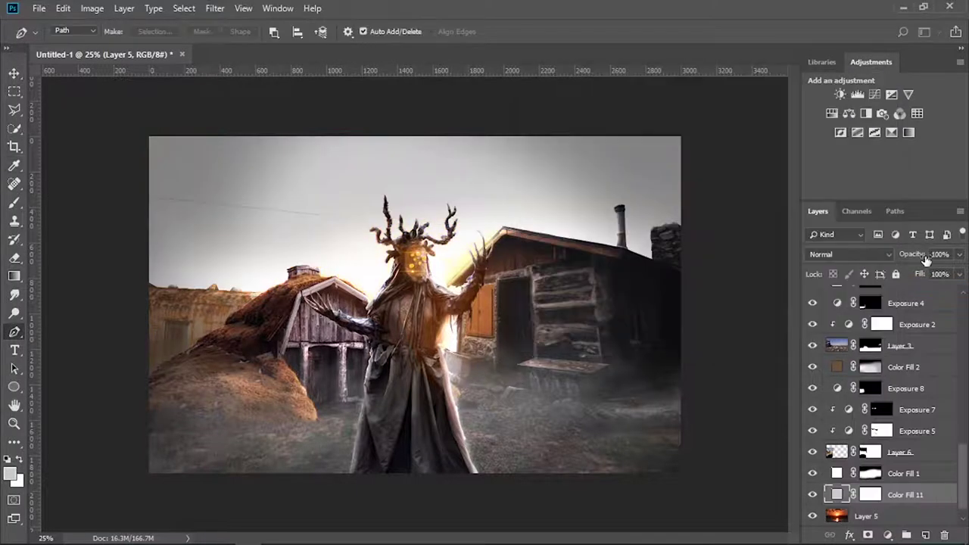
pyautogui.press('p')
pyautogui.moveTo(917, 255)
pyautogui.mouseDown()
pyautogui.moveTo(890, 255)
pyautogui.moveTo(928, 258)
pyautogui.mouseUp()
pyautogui.click(890, 255)
pyautogui.click(894, 249)
# Step: Tint the sky fill a saturated purple
pyautogui.scroll(-3, 832, 257)
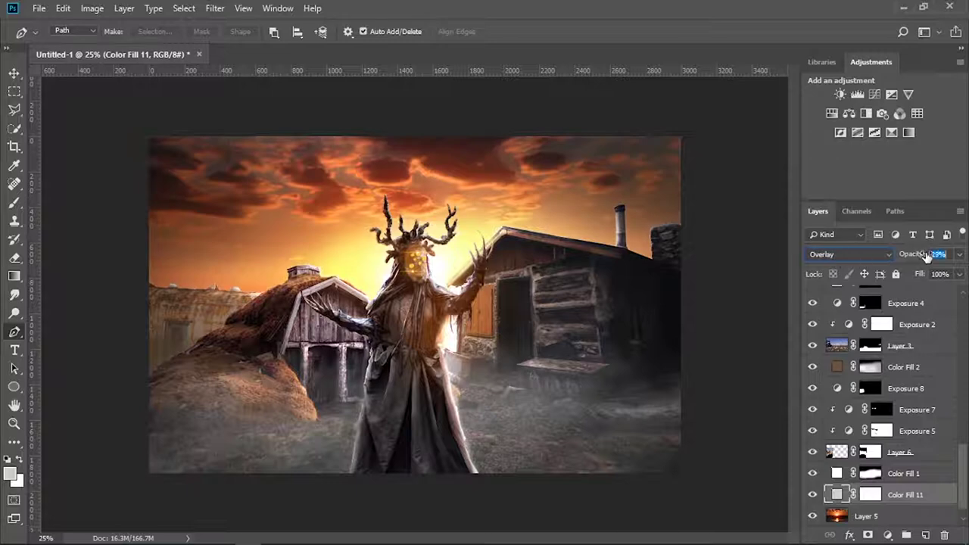
pyautogui.doubleClick(836, 495)
pyautogui.moveTo(725, 184); pyautogui.dragTo(725, 151)
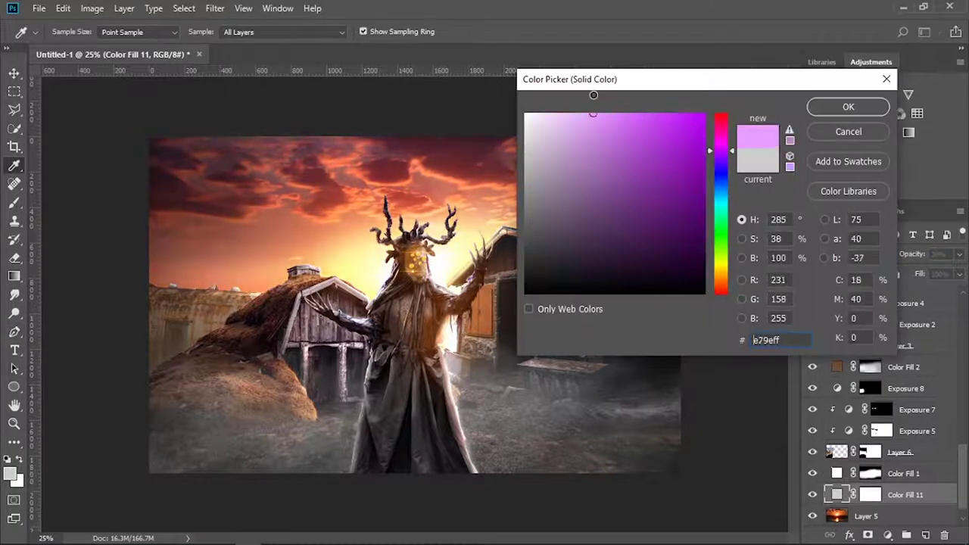
pyautogui.moveTo(593, 114); pyautogui.dragTo(688, 128)
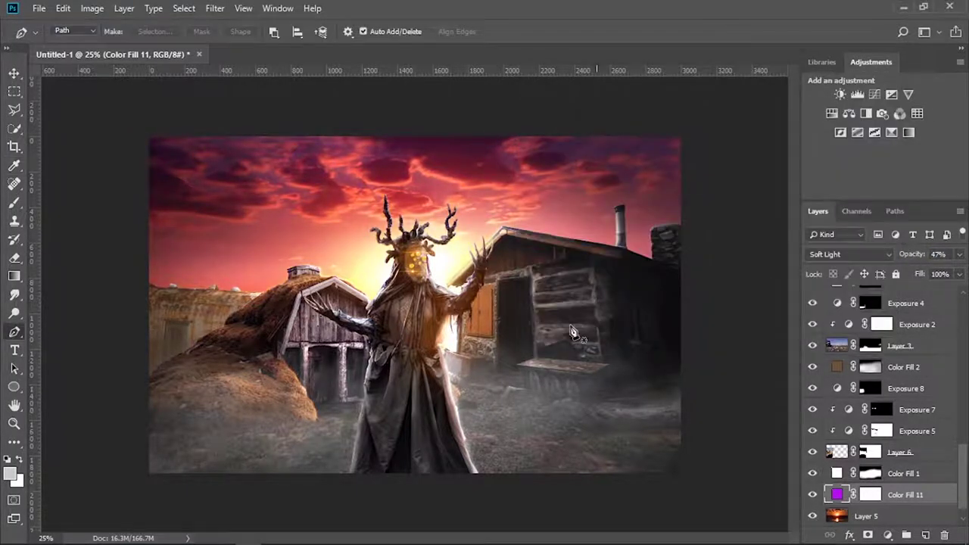
# Step: Change the sky fill's colour to a dark brown tone
pyautogui.press('v')
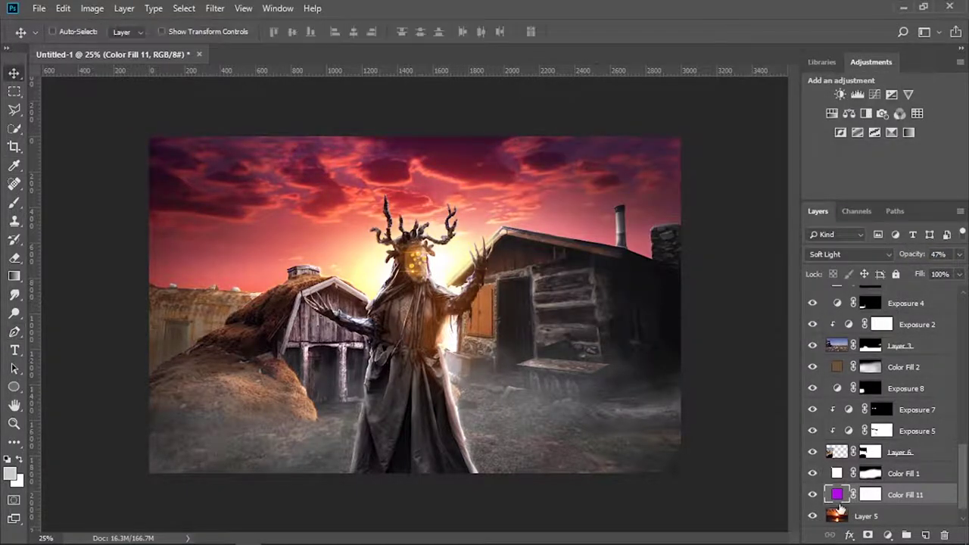
pyautogui.doubleClick(836, 495)
pyautogui.moveTo(725, 292)
pyautogui.mouseDown()
pyautogui.moveTo(725, 275)
pyautogui.moveTo(724, 285)
pyautogui.mouseUp()
pyautogui.click(573, 113)
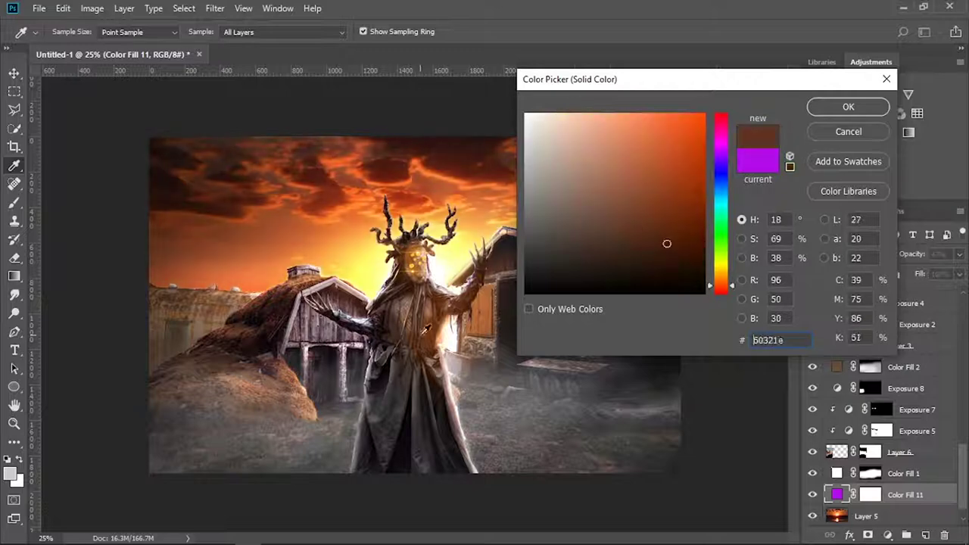
pyautogui.moveTo(667, 244); pyautogui.dragTo(511, 117)
pyautogui.press('Return')
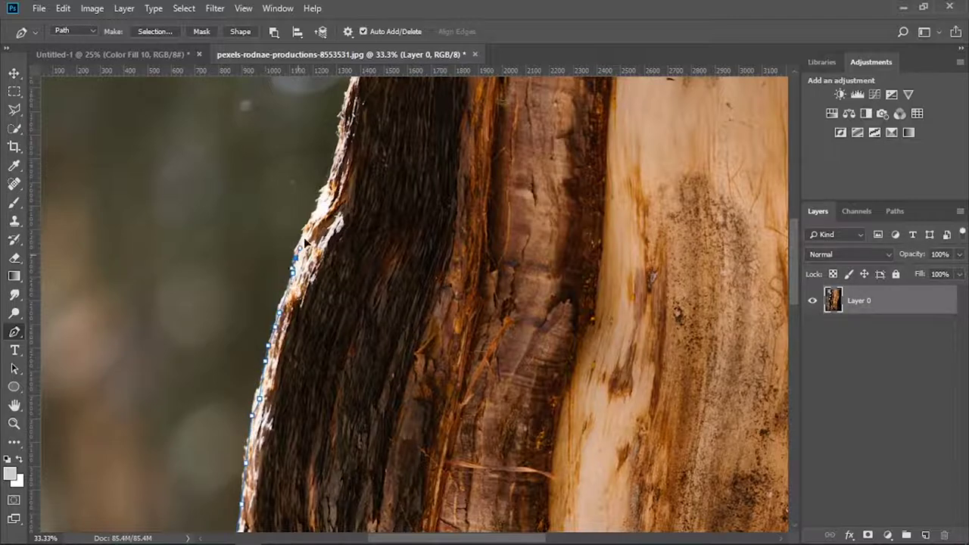
# Step: Shrink and rotate the bark trunk into a diagonal log at the lower right
pyautogui.moveTo(304, 237); pyautogui.dragTo(210, 363)
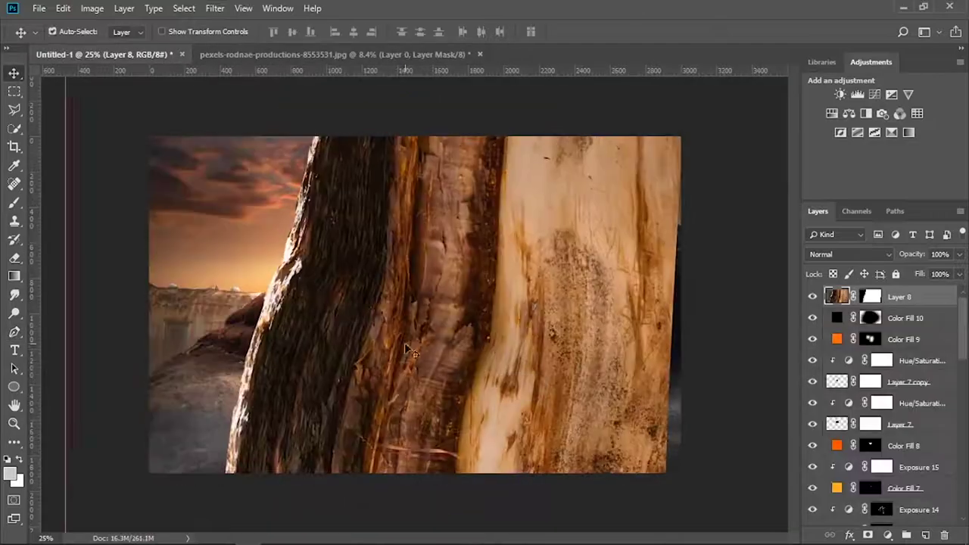
pyautogui.hotkey('ctrl', 't')
pyautogui.moveTo(190, 195); pyautogui.dragTo(439, 424)
pyautogui.moveTo(525, 340)
pyautogui.mouseDown()
pyautogui.moveTo(509, 293)
pyautogui.moveTo(617, 360)
pyautogui.mouseUp()
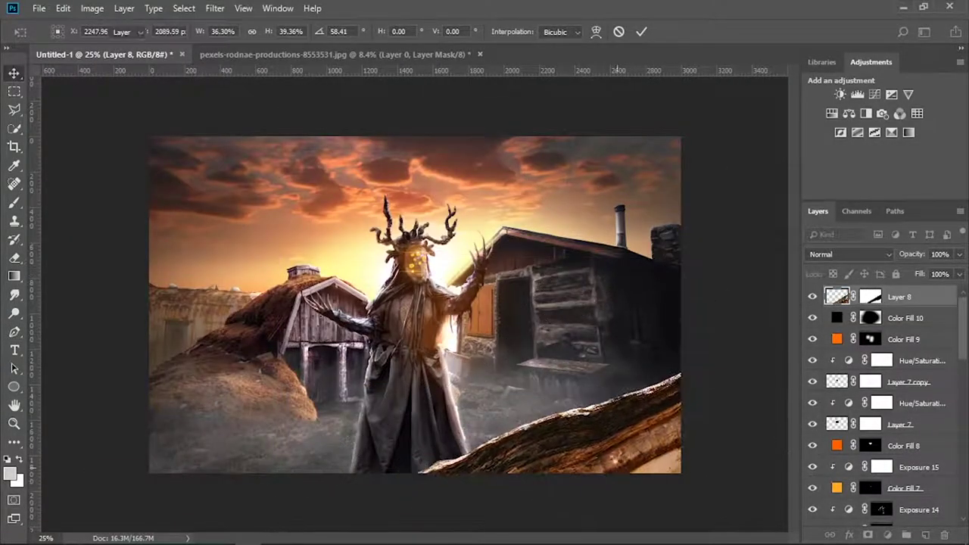
pyautogui.press('Return')
# Step: Adjust the log's blue-channel Levels and darken it with an Exposure layer at -3.89
pyautogui.hotkey('ctrl', 'l')
pyautogui.hotkey('alt', '5')
pyautogui.press('Return')
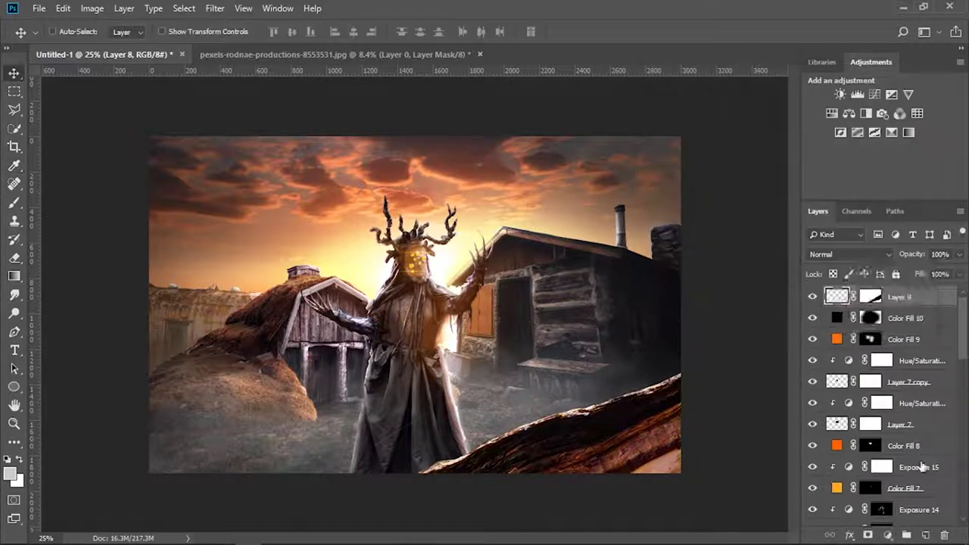
pyautogui.click(891, 94)
pyautogui.moveTo(780, 162); pyautogui.dragTo(731, 165)
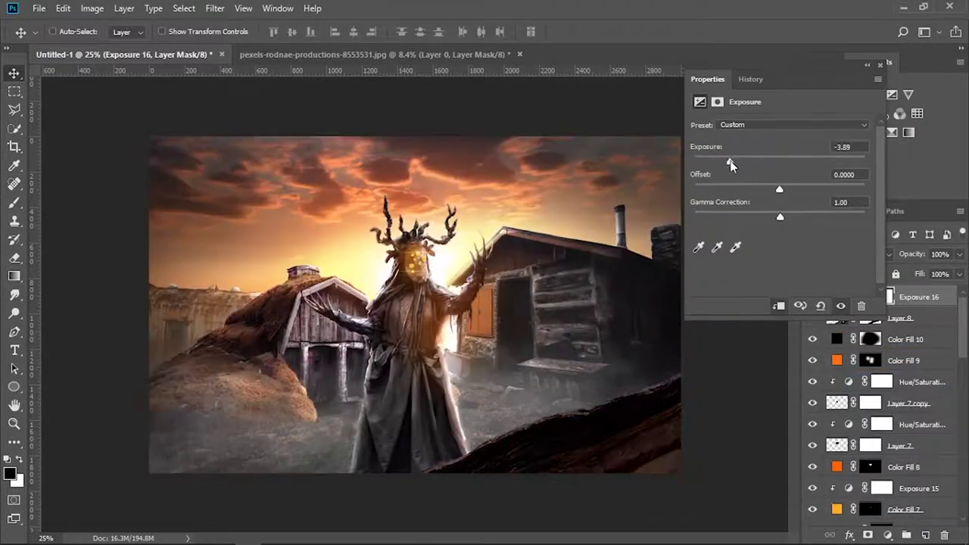
# Step: Invert the Exposure 16 mask and set white as the brush colour
pyautogui.click(880, 64)
pyautogui.hotkey('ctrl', 'i')
pyautogui.press('b')
pyautogui.press('x')
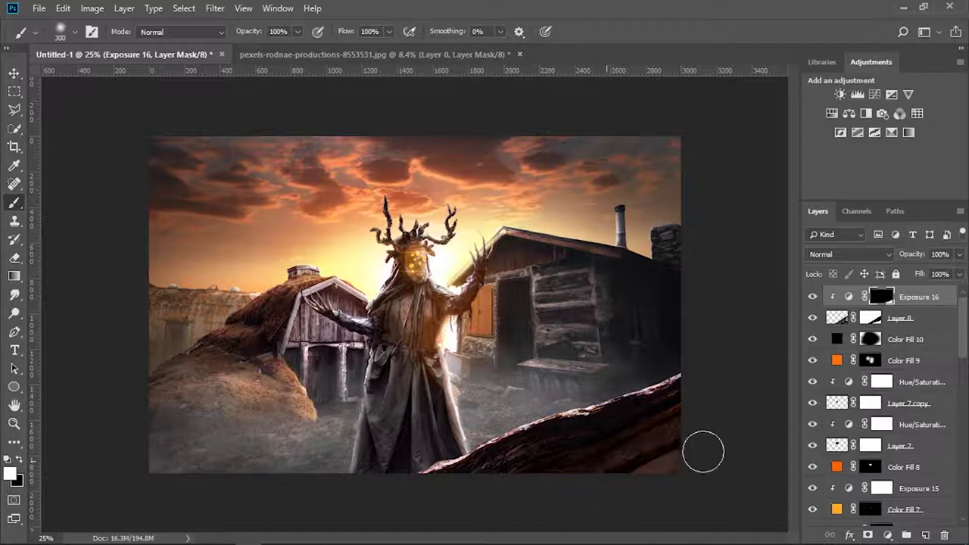
pyautogui.press('v')
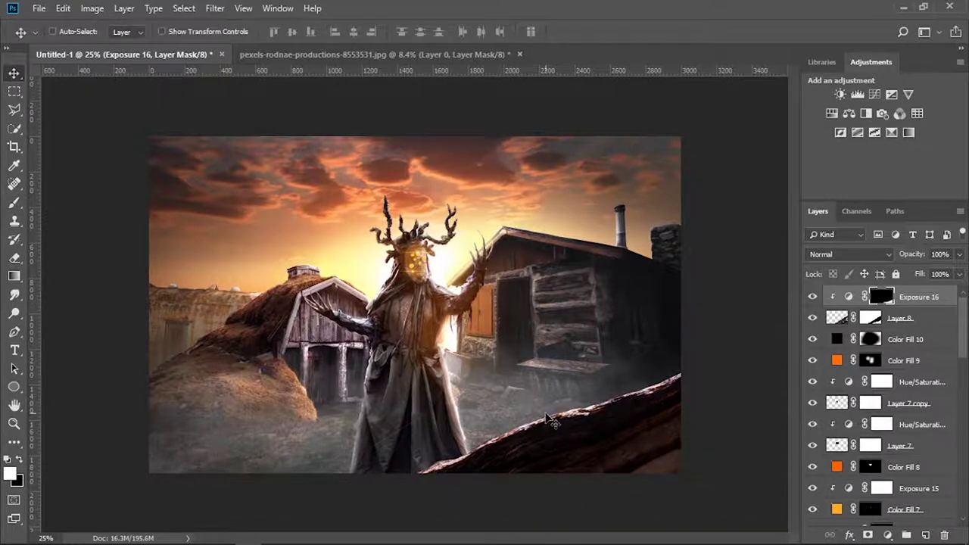
# Step: Add an Exposure 17 layer brightened to about +4.00 with its mask inverted to black
pyautogui.click(888, 535)
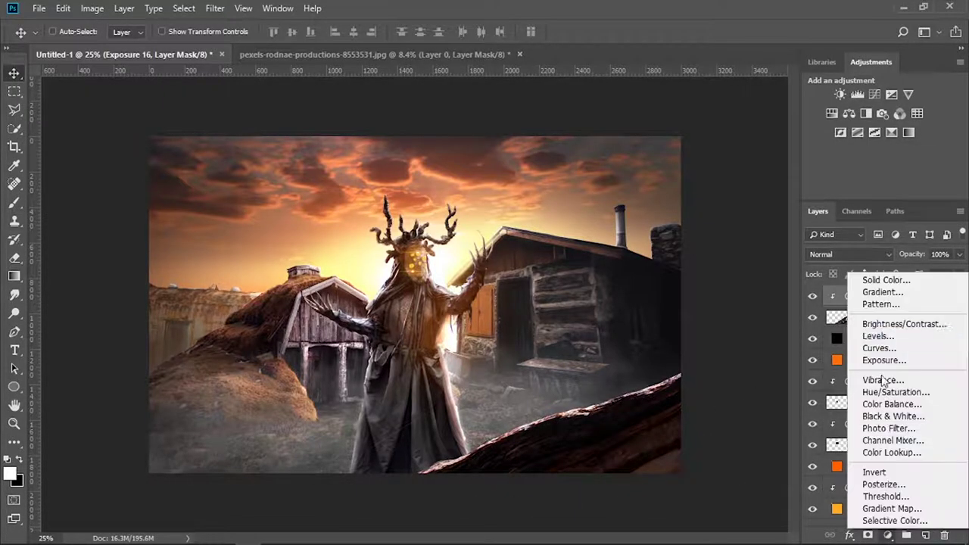
pyautogui.click(871, 361)
pyautogui.moveTo(780, 161); pyautogui.dragTo(823, 161)
pyautogui.hotkey('ctrl', 'i')
pyautogui.moveTo(780, 189)
pyautogui.mouseDown()
pyautogui.moveTo(818, 189)
pyautogui.moveTo(780, 192)
pyautogui.mouseUp()
pyautogui.moveTo(822, 161); pyautogui.dragTo(835, 156)
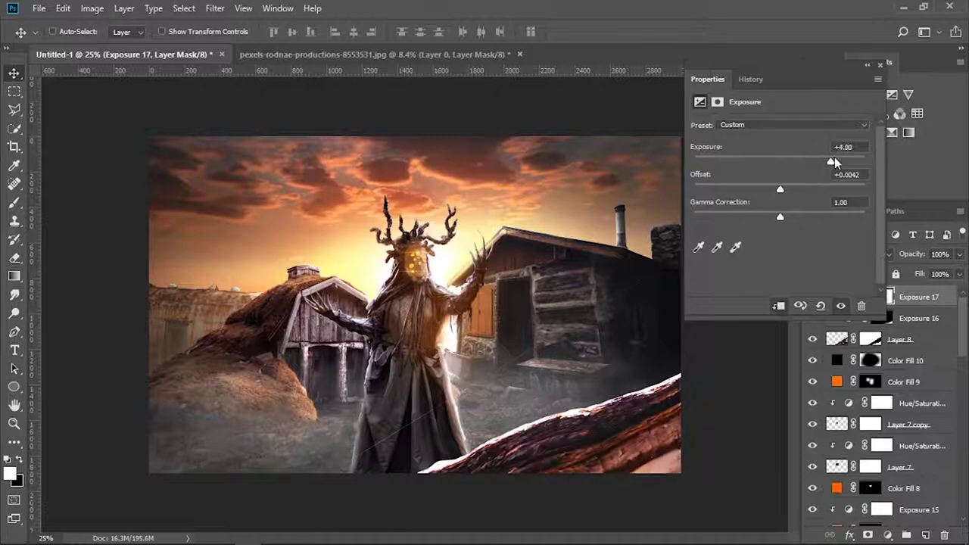
pyautogui.click(879, 64)
pyautogui.hotkey('ctrl', 'i')
pyautogui.press('b')
# Step: Paint white on the Exposure 17 mask along the log's upper edge
pyautogui.moveTo(425, 461); pyautogui.dragTo(677, 382)
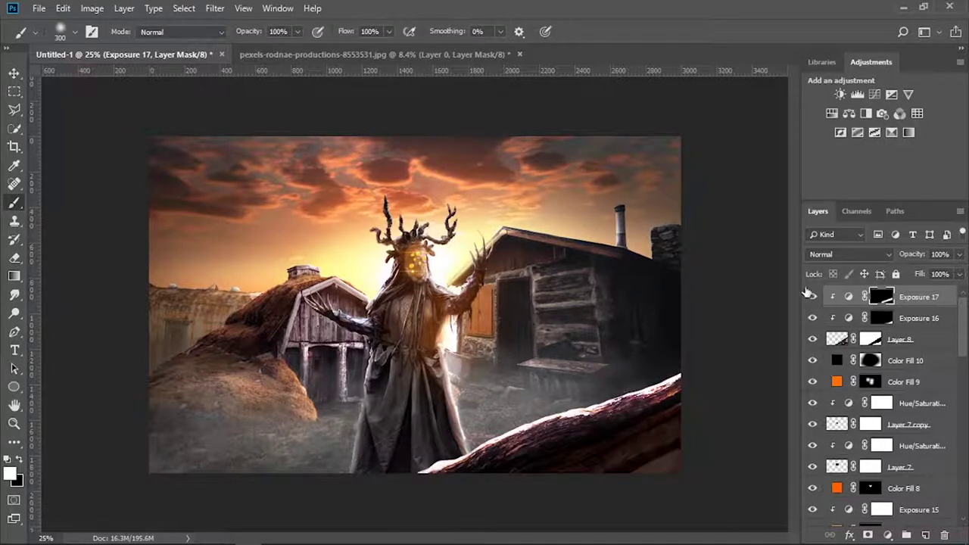
pyautogui.hotkey('alt', '[')
pyautogui.hotkey('alt', '[')
pyautogui.press('x')
pyautogui.moveTo(613, 371); pyautogui.dragTo(432, 464)
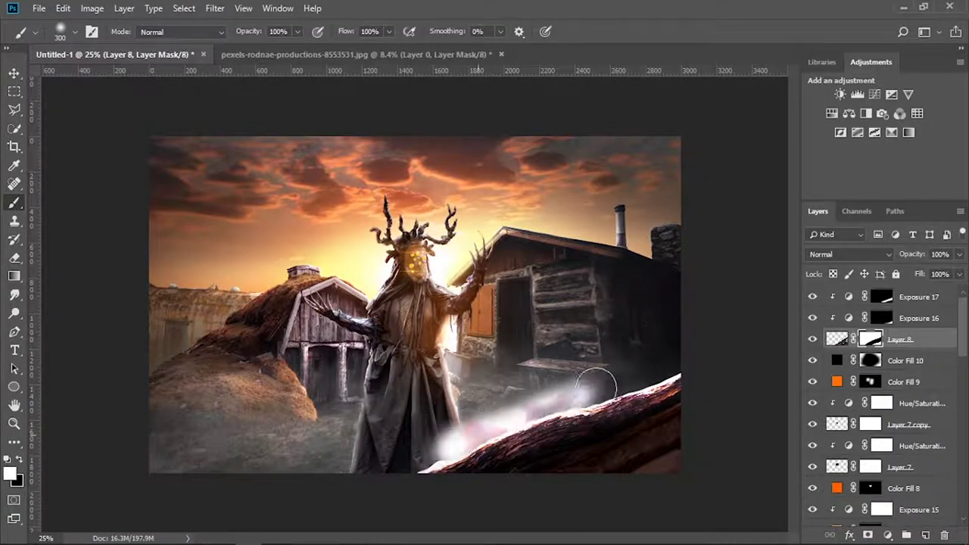
pyautogui.hotkey('ctrl', 'z')
pyautogui.hotkey('alt', ']')
pyautogui.moveTo(537, 395); pyautogui.dragTo(458, 463)
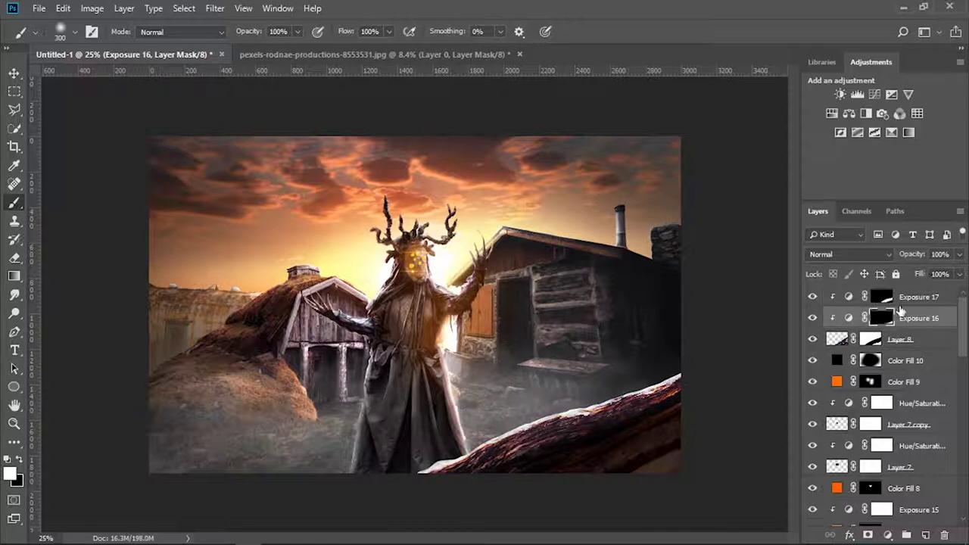
# Step: Darken Layer 8's midtones with Levels, including the blue channel
pyautogui.click(837, 340)
pyautogui.hotkey('ctrl', 'l')
pyautogui.moveTo(750, 236); pyautogui.dragTo(764, 237)
pyautogui.hotkey('alt', '5')
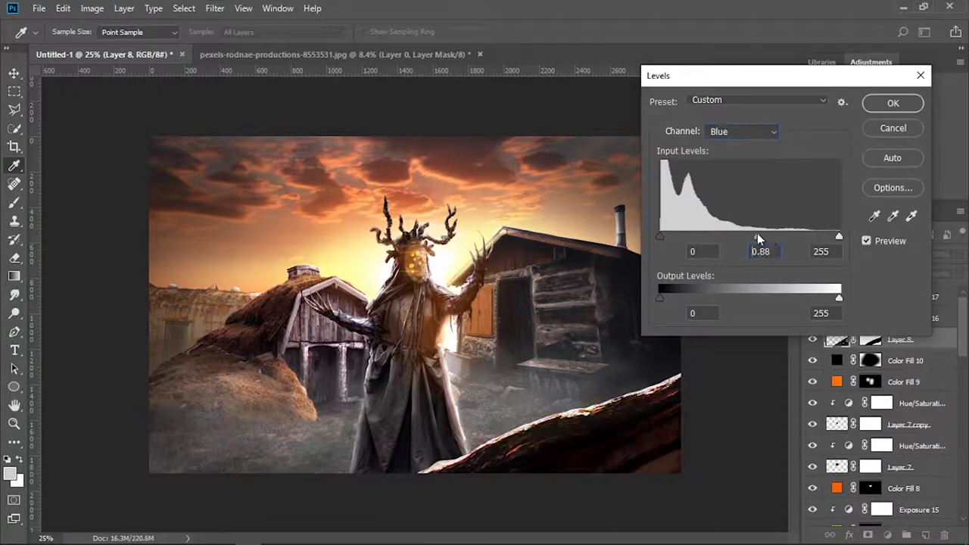
pyautogui.press('Return')
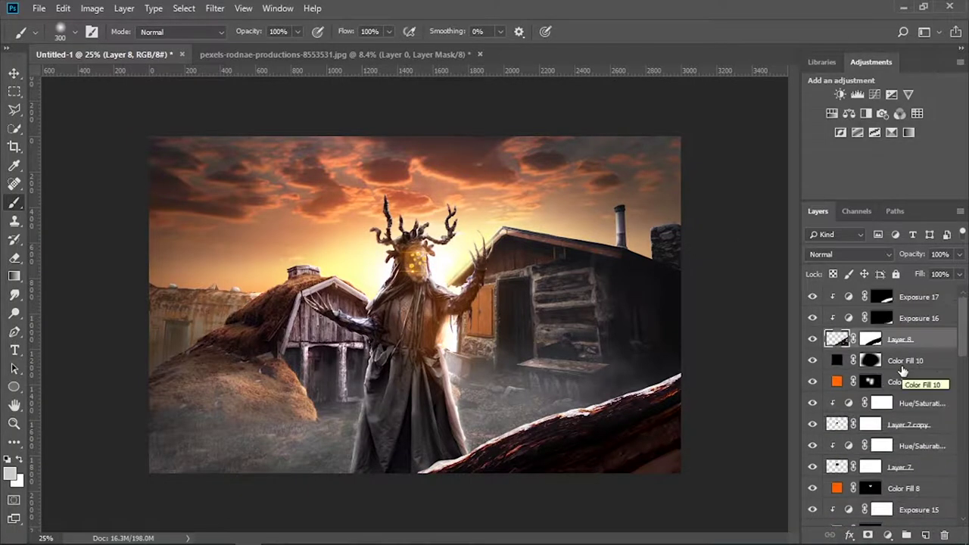
pyautogui.click(913, 296)
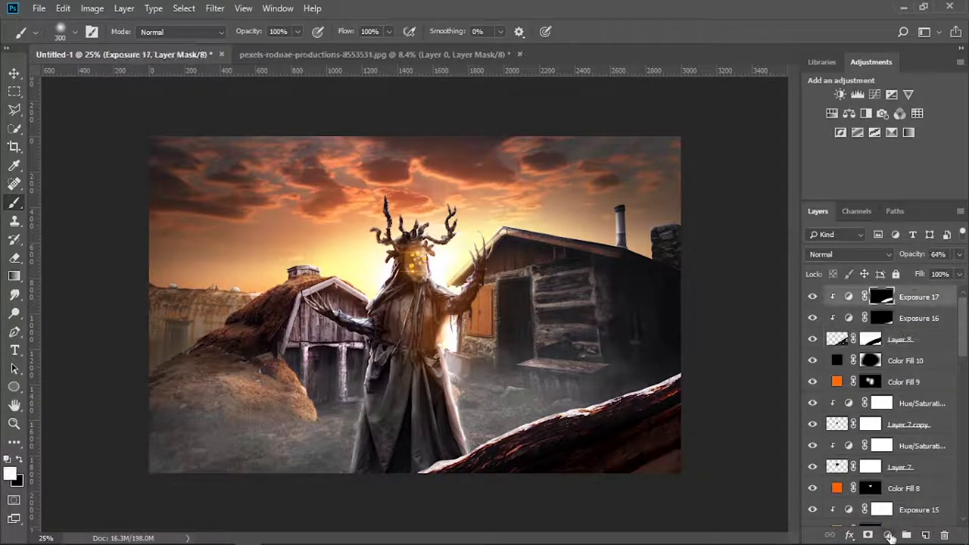
# Step: Trace a closed Pen path around the snake's head and neck in the snake photo
pyautogui.hotkey('ctrl', 'Tab')
pyautogui.press('p')
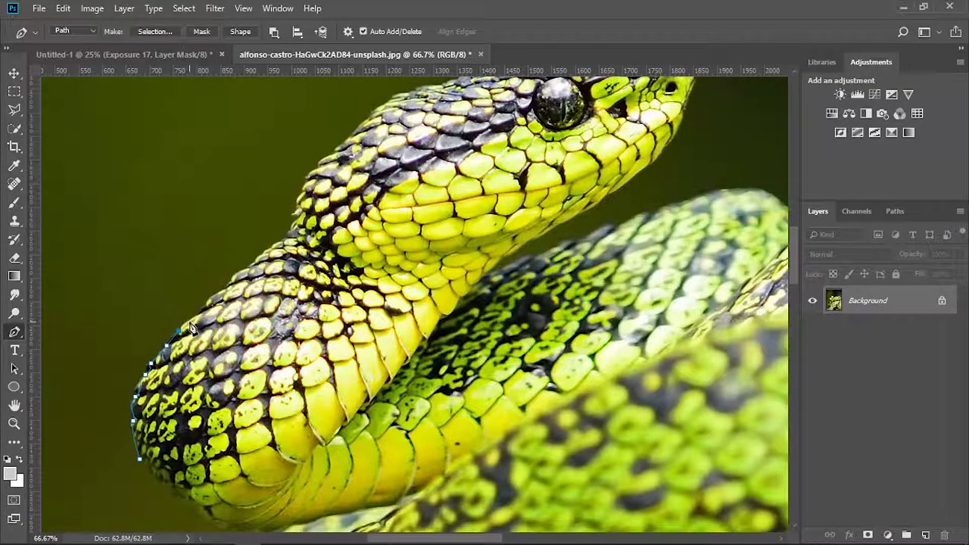
pyautogui.scroll(-1, 278, 254)
pyautogui.scroll(4, 295, 309)
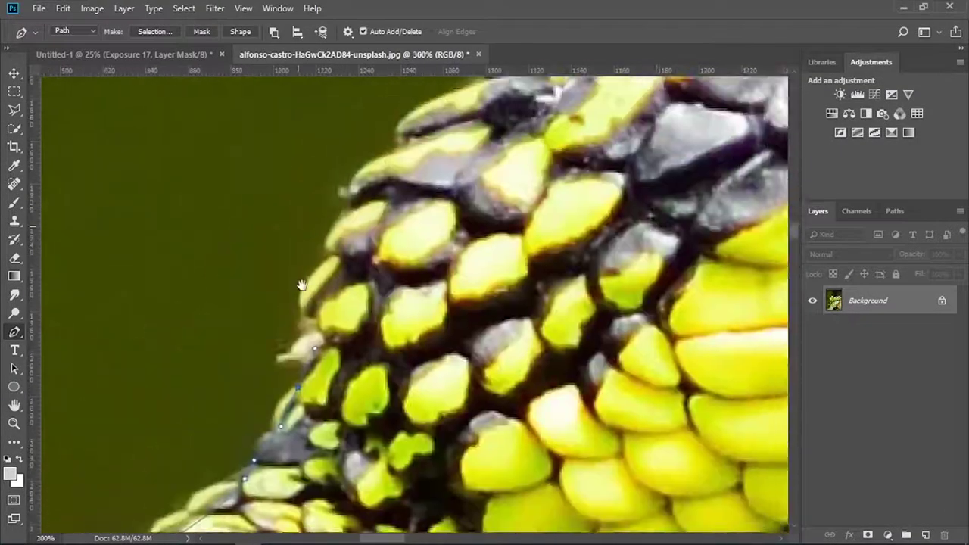
pyautogui.hscroll(3, 411, 157)
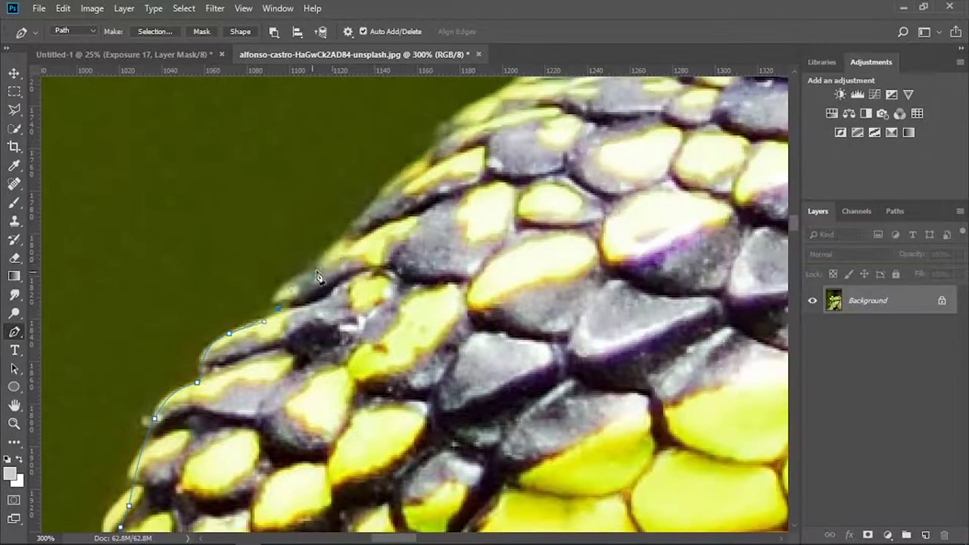
pyautogui.hscroll(3, 313, 324)
pyautogui.hscroll(3, 150, 403)
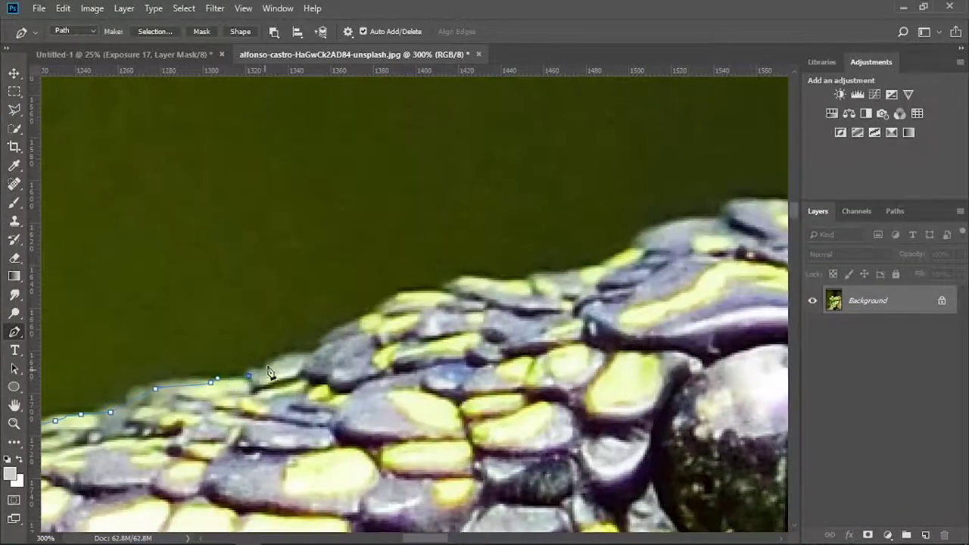
pyautogui.hscroll(3, 372, 317)
pyautogui.scroll(2, 186, 415)
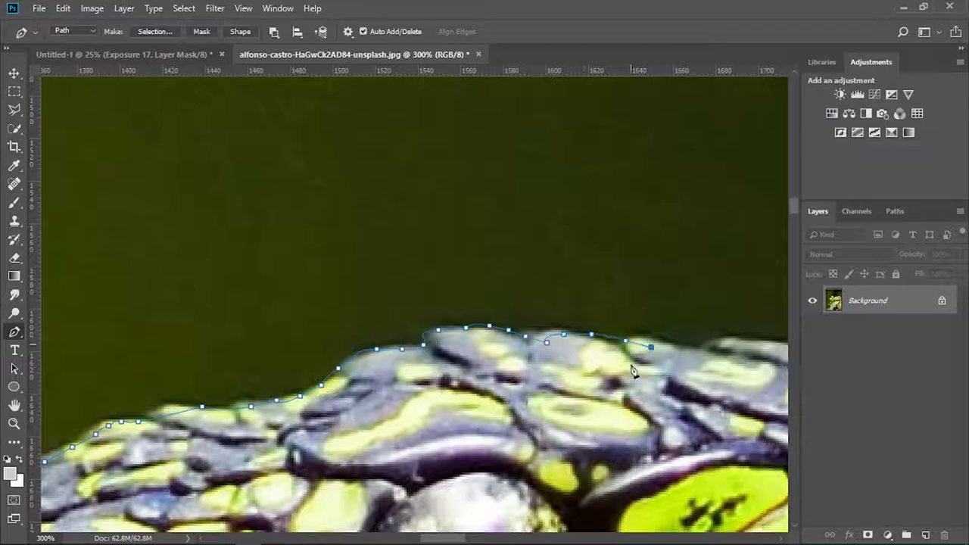
pyautogui.hscroll(4, 633, 371)
pyautogui.hscroll(4, 726, 513)
pyautogui.scroll(-4, 725, 514)
pyautogui.moveTo(432, 368); pyautogui.dragTo(426, 433)
pyautogui.scroll(-1, 427, 432)
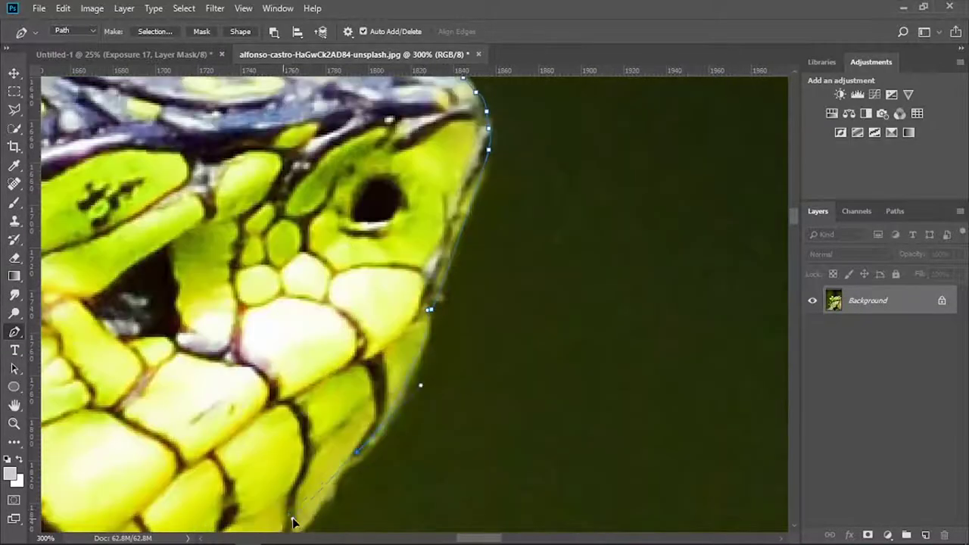
pyautogui.scroll(-3, 264, 480)
pyautogui.hscroll(-4, 264, 480)
pyautogui.scroll(-3, 147, 363)
pyautogui.hscroll(-2, 147, 364)
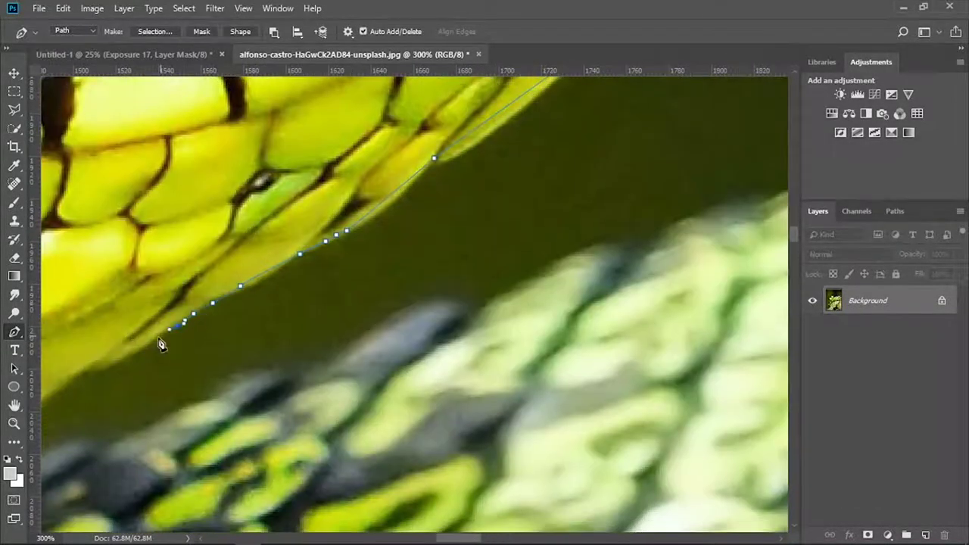
pyautogui.scroll(-3, 234, 242)
pyautogui.scroll(-2, 318, 288)
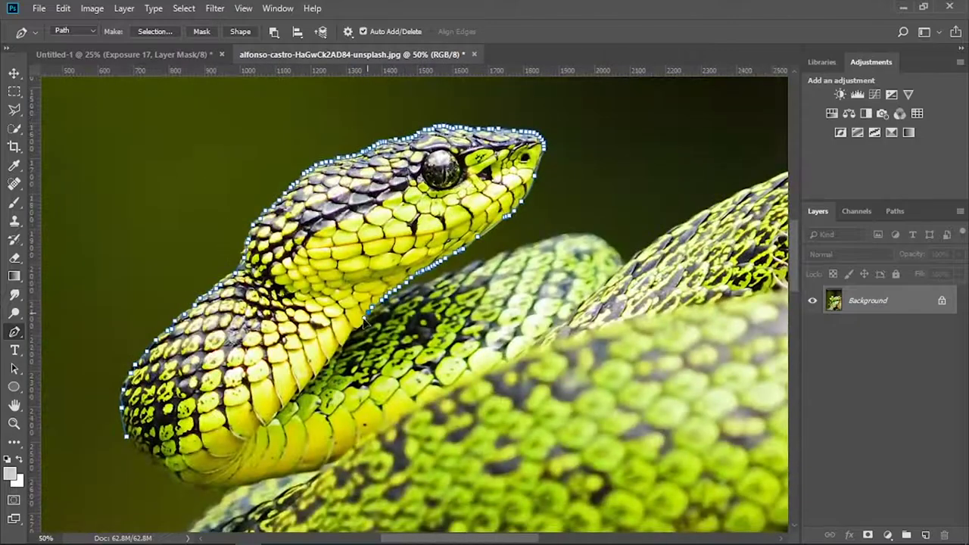
pyautogui.click(181, 482)
# Step: Turn the path into a selection, mask the snake, and drag it into the village composite
pyautogui.rightClick(195, 99)
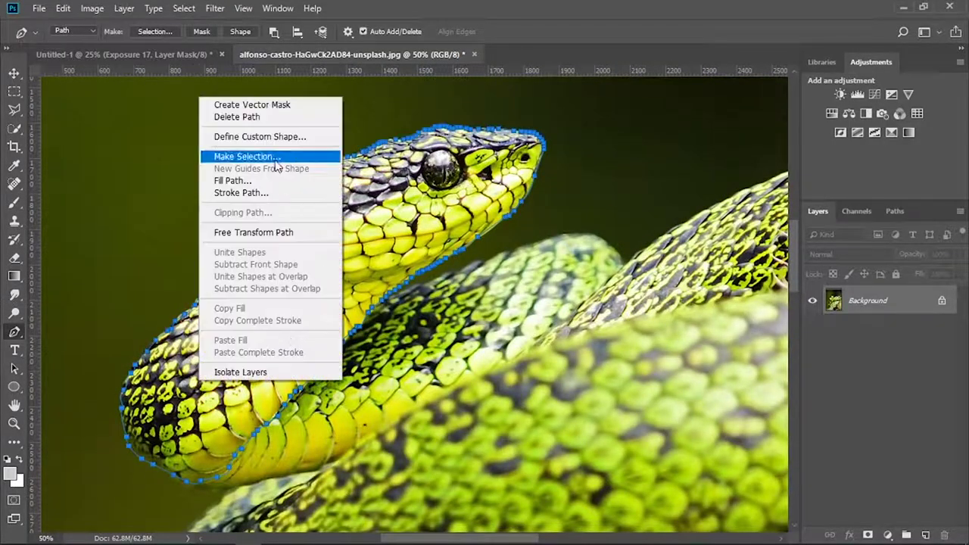
pyautogui.click(228, 156)
pyautogui.click(942, 300)
pyautogui.click(868, 534)
pyautogui.moveTo(454, 303); pyautogui.dragTo(726, 324)
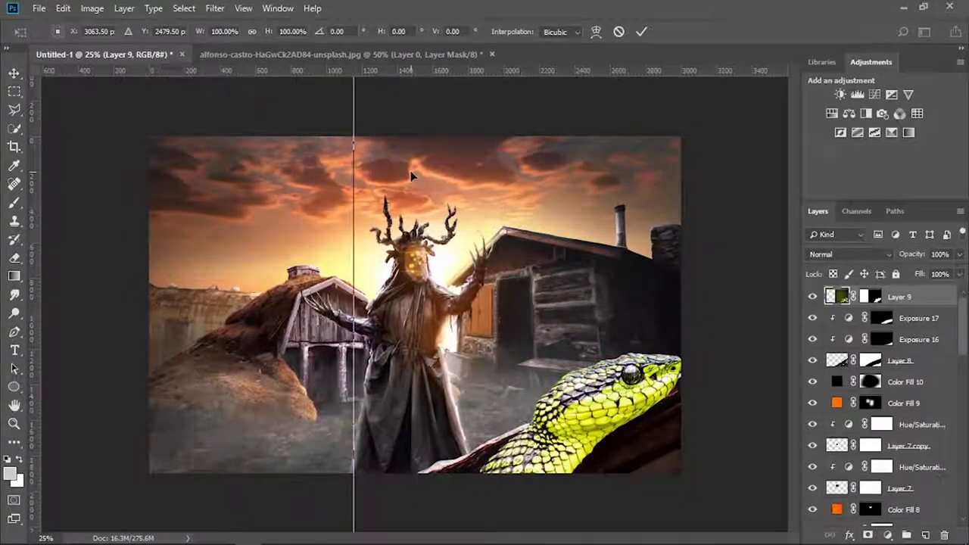
# Step: Scale the snake down and seat it on the foreground log at lower right
pyautogui.hotkey('ctrl', '-')
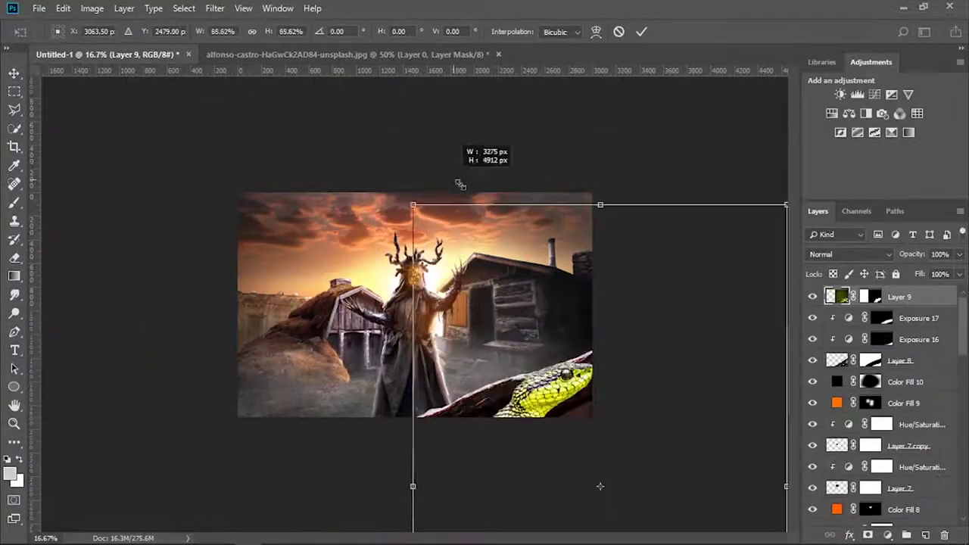
pyautogui.moveTo(454, 184); pyautogui.dragTo(387, 237)
pyautogui.moveTo(679, 238); pyautogui.dragTo(707, 195)
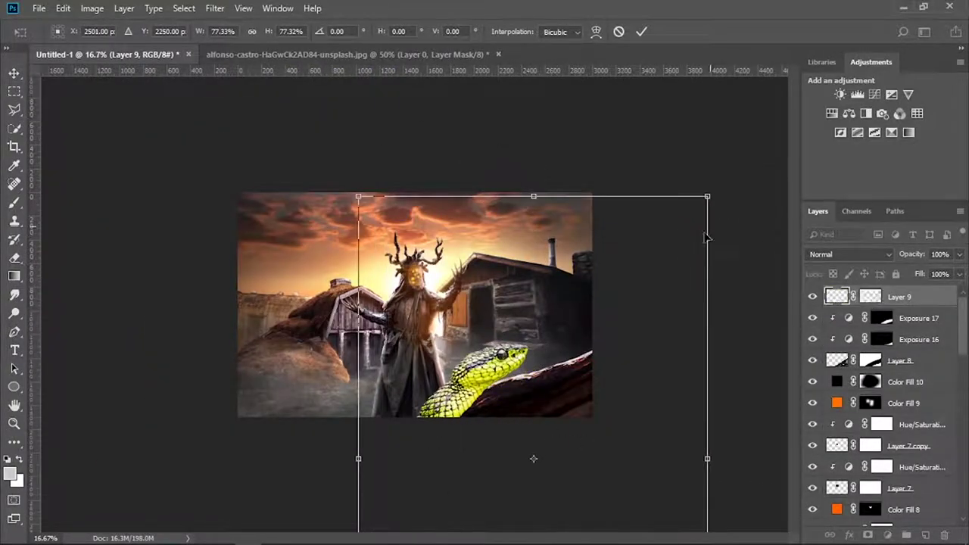
pyautogui.moveTo(633, 285); pyautogui.dragTo(688, 283)
pyautogui.moveTo(411, 192)
pyautogui.mouseDown()
pyautogui.moveTo(325, 193)
pyautogui.moveTo(378, 210)
pyautogui.mouseUp()
pyautogui.moveTo(492, 367)
pyautogui.mouseDown()
pyautogui.moveTo(530, 384)
pyautogui.moveTo(523, 383)
pyautogui.mouseUp()
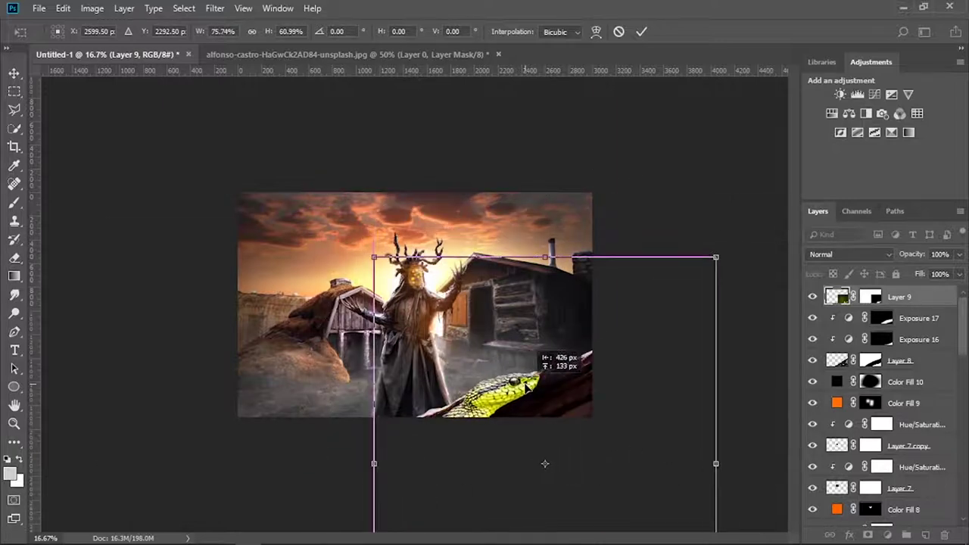
pyautogui.press('Return')
# Step: Darken the snake's midtones with Levels across the RGB, Green and Blue channels
pyautogui.hotkey('ctrl', 'l')
pyautogui.moveTo(750, 237)
pyautogui.mouseDown()
pyautogui.moveTo(800, 237)
pyautogui.moveTo(714, 237)
pyautogui.mouseUp()
pyautogui.hotkey('alt', '4')
pyautogui.hotkey('alt', '5')
pyautogui.press('Return')
# Step: Colorize the snake blue with a Hue/Saturation layer and lower its lightness
pyautogui.click(889, 536)
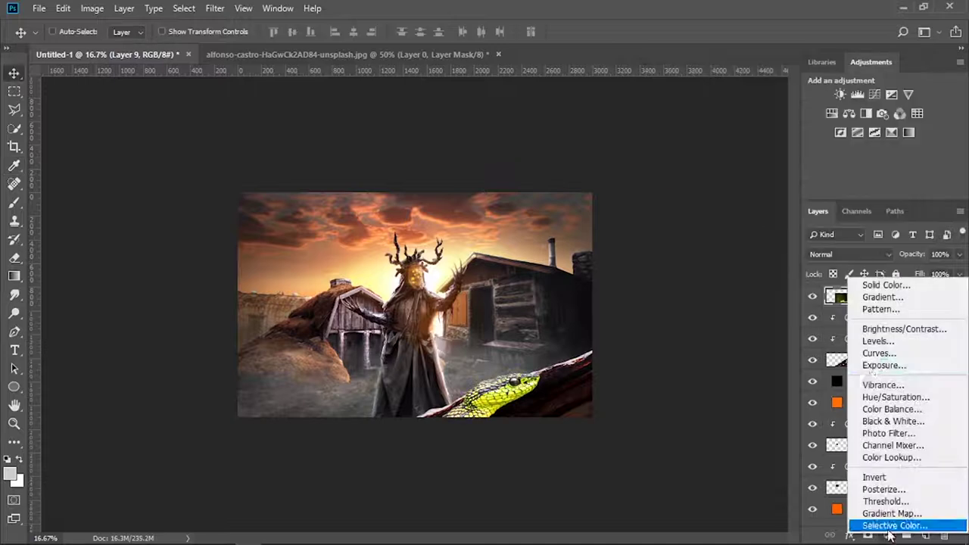
pyautogui.click(882, 396)
pyautogui.click(757, 250)
pyautogui.moveTo(696, 179)
pyautogui.mouseDown()
pyautogui.moveTo(807, 177)
pyautogui.moveTo(790, 178)
pyautogui.mouseUp()
pyautogui.moveTo(780, 232); pyautogui.dragTo(757, 232)
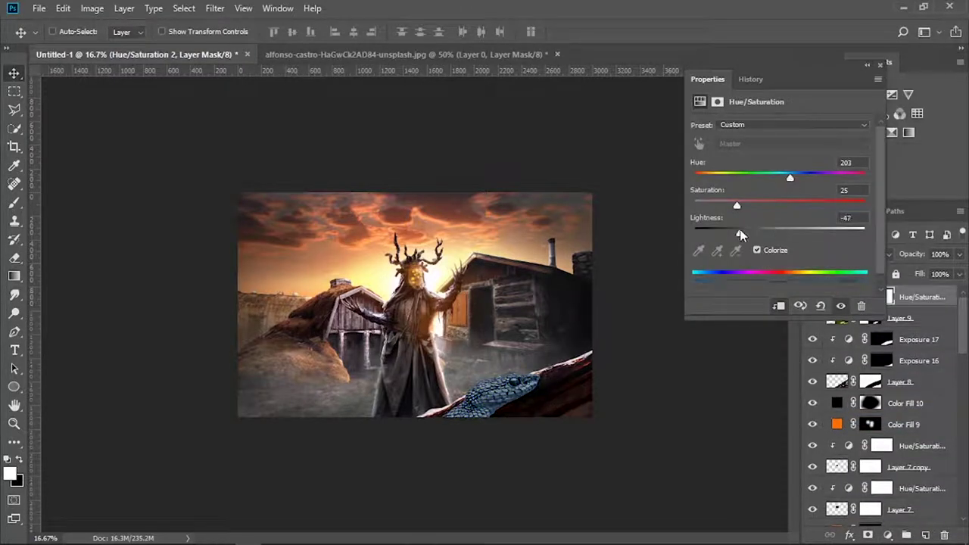
# Step: Add an Exposure layer at +2.83 with its mask inverted to black
pyautogui.click(905, 62)
pyautogui.click(871, 95)
pyautogui.moveTo(780, 162); pyautogui.dragTo(816, 162)
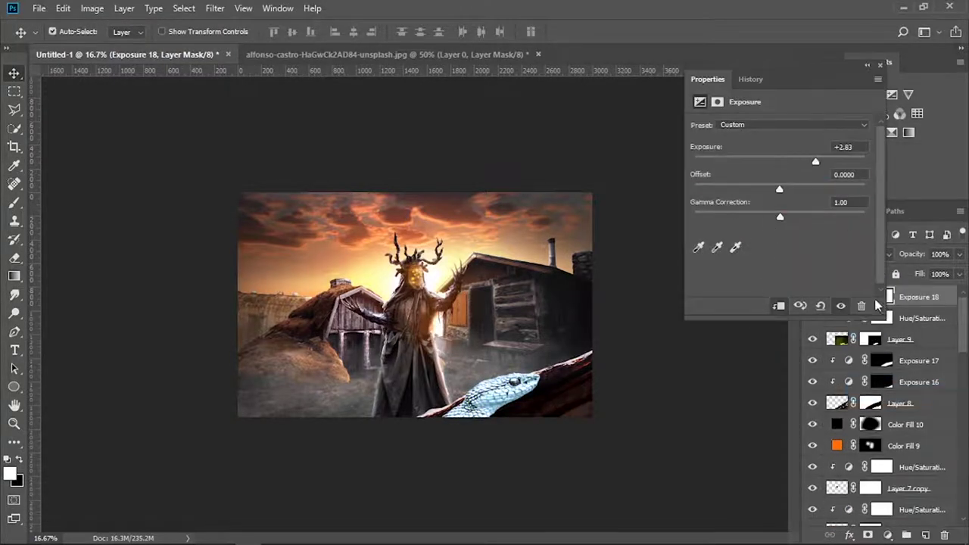
pyautogui.hotkey('ctrl', 'i')
pyautogui.scroll(3, 324, 320)
pyautogui.press('b')
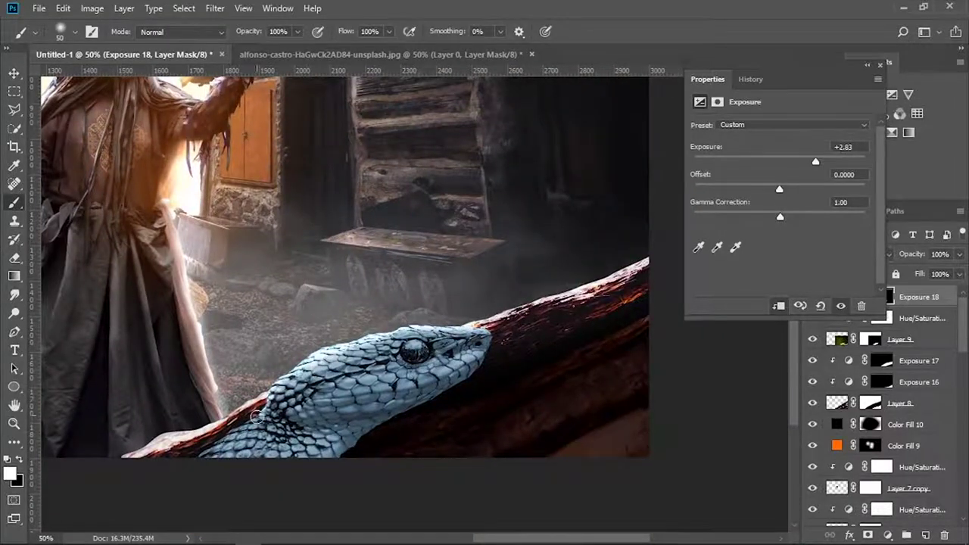
pyautogui.press('v')
pyautogui.click(899, 361)
# Step: Add a -3.94 Exposure layer and paint shadows beside the snake's head and under its jaw
pyautogui.click(888, 535)
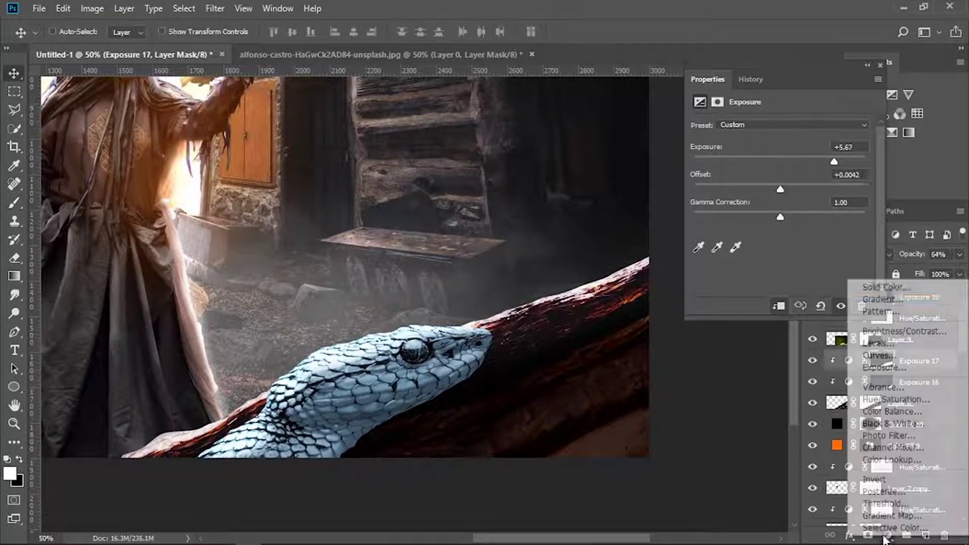
pyautogui.click(883, 367)
pyautogui.moveTo(780, 161); pyautogui.dragTo(729, 162)
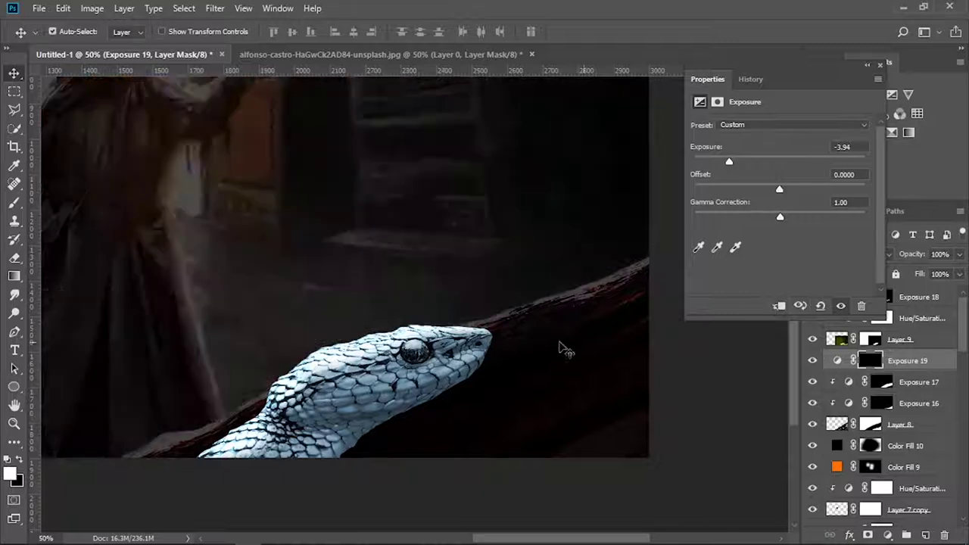
pyautogui.hotkey('ctrl', 'i')
pyautogui.press('b')
pyautogui.moveTo(473, 426); pyautogui.dragTo(621, 428)
pyautogui.moveTo(907, 362); pyautogui.dragTo(916, 295)
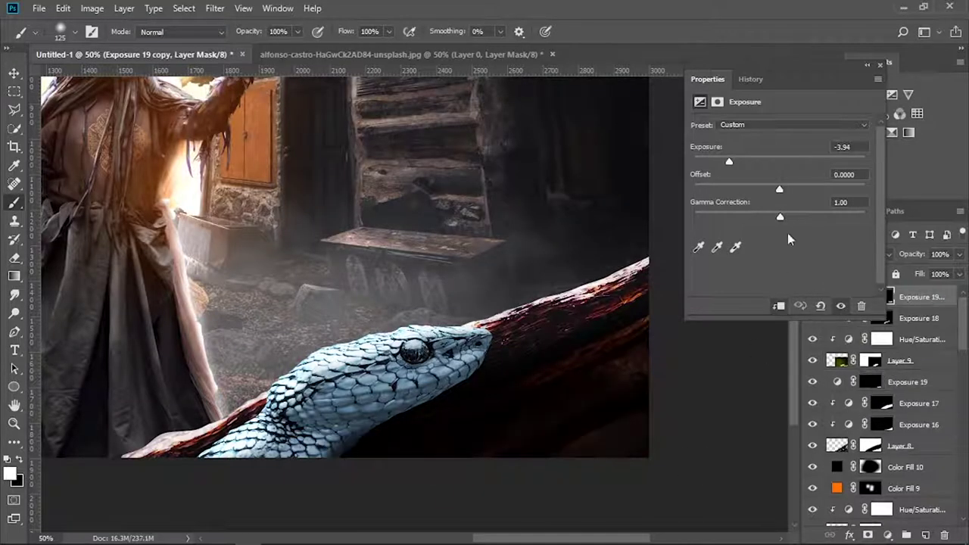
pyautogui.moveTo(399, 423)
pyautogui.mouseDown()
pyautogui.moveTo(465, 402)
pyautogui.moveTo(320, 425)
pyautogui.mouseUp()
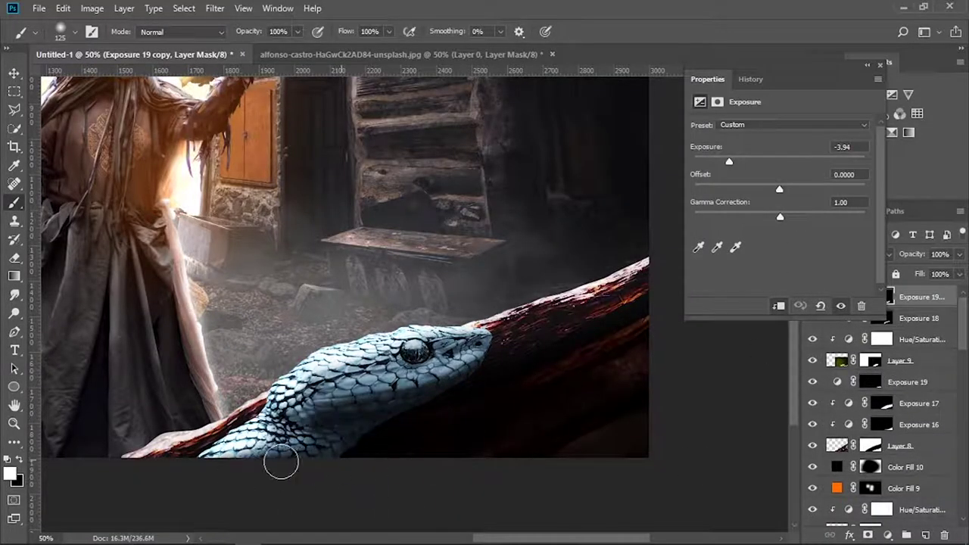
# Step: Set the brush to 20% opacity and size 175, then review the composite
pyautogui.hotkey('ctrl', '0')
pyautogui.click(880, 66)
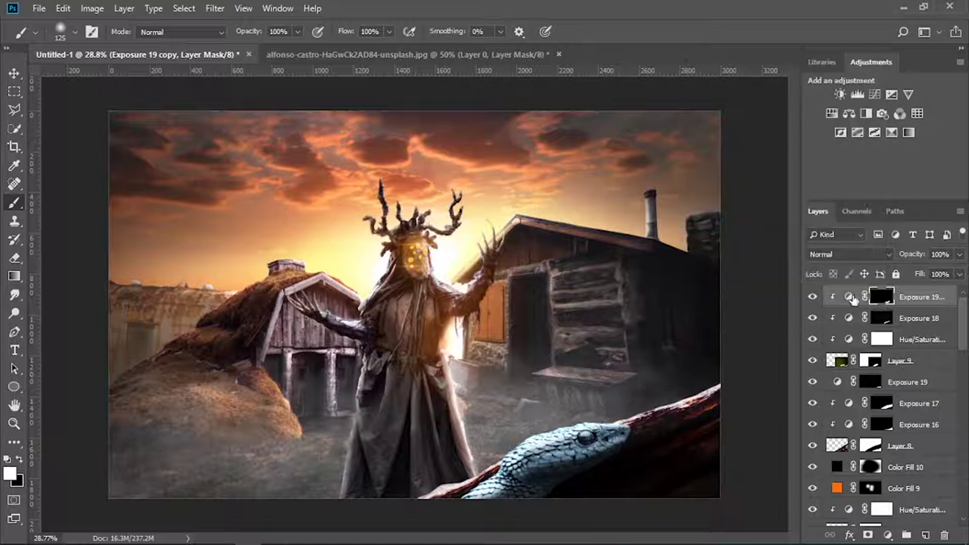
pyautogui.click(854, 299)
pyautogui.press('2')
pyautogui.press(']')
pyautogui.press(']')
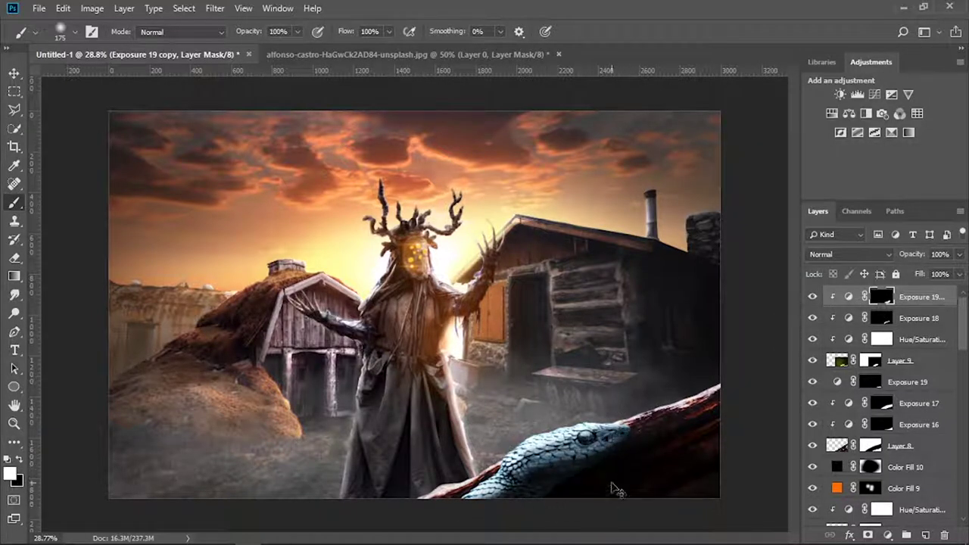
pyautogui.hotkey('ctrl', '-')
pyautogui.press('v')
pyautogui.click(325, 54)
pyautogui.click(189, 55)
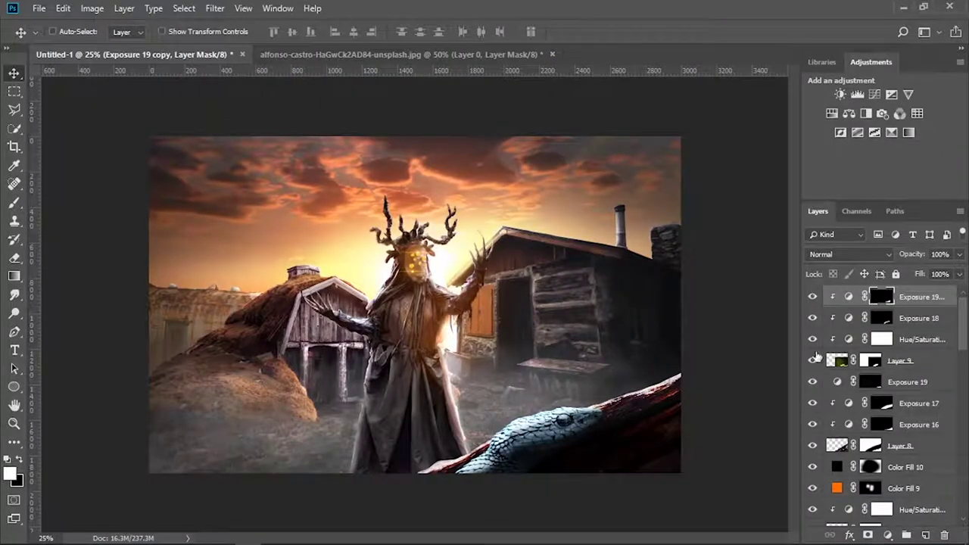
# Step: Add a light-grey Color Fill 12 layer and invert its mask to hide it
pyautogui.scroll(-1, 816, 358)
pyautogui.click(873, 428)
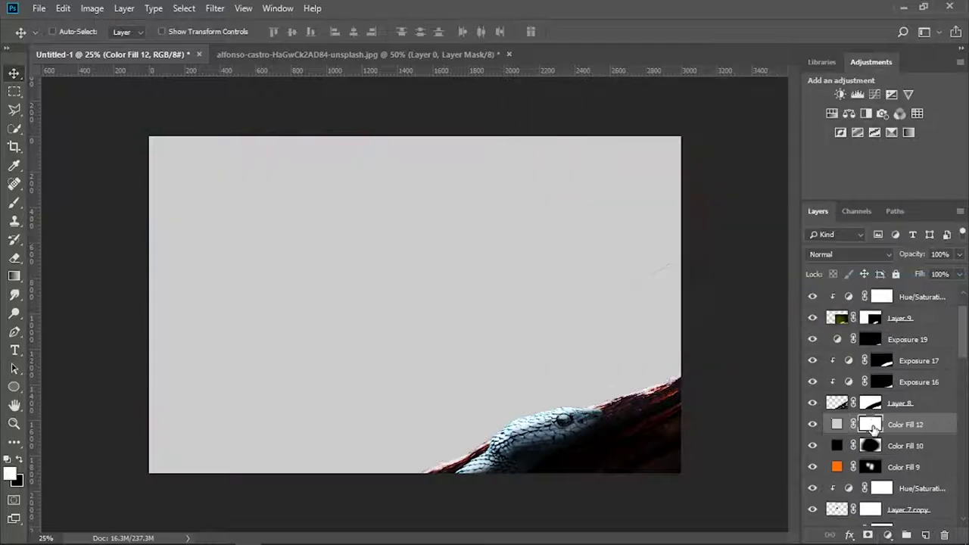
pyautogui.hotkey('ctrl', 'i')
pyautogui.press('b')
pyautogui.hotkey('ctrl', '+')
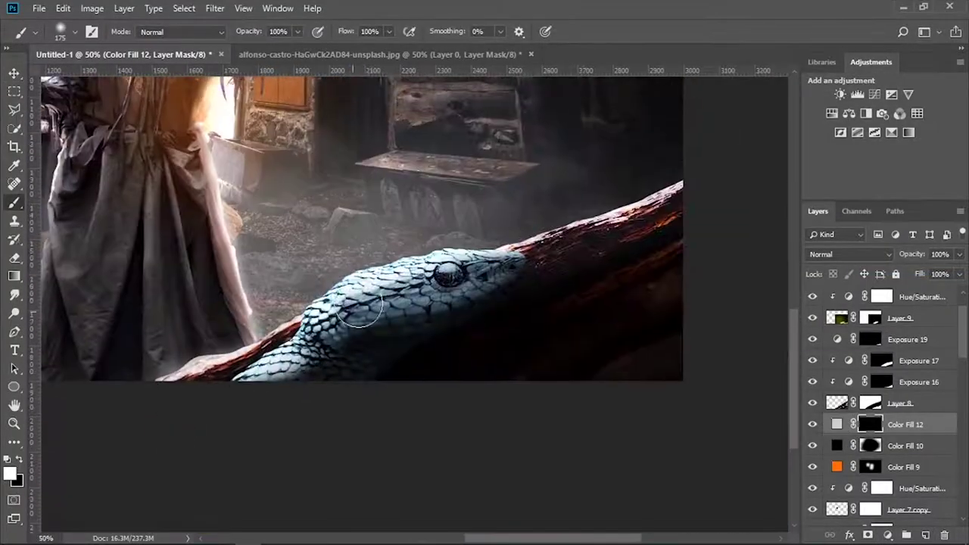
pyautogui.scroll(-3, 492, 288)
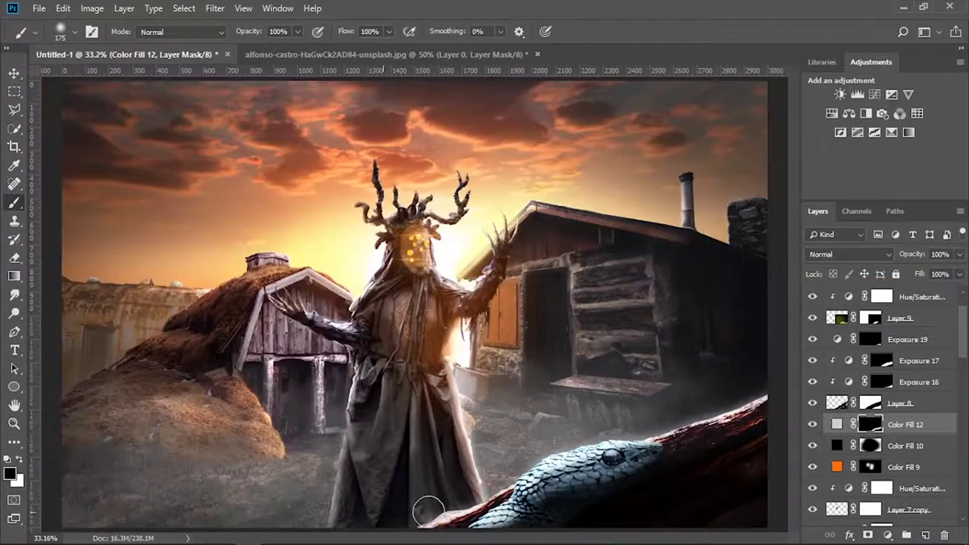
pyautogui.press('v')
pyautogui.hotkey('ctrl', '-')
pyautogui.scroll(1, 846, 364)
# Step: Trace a Pen path around another coil in the green snake photo
pyautogui.click(846, 363)
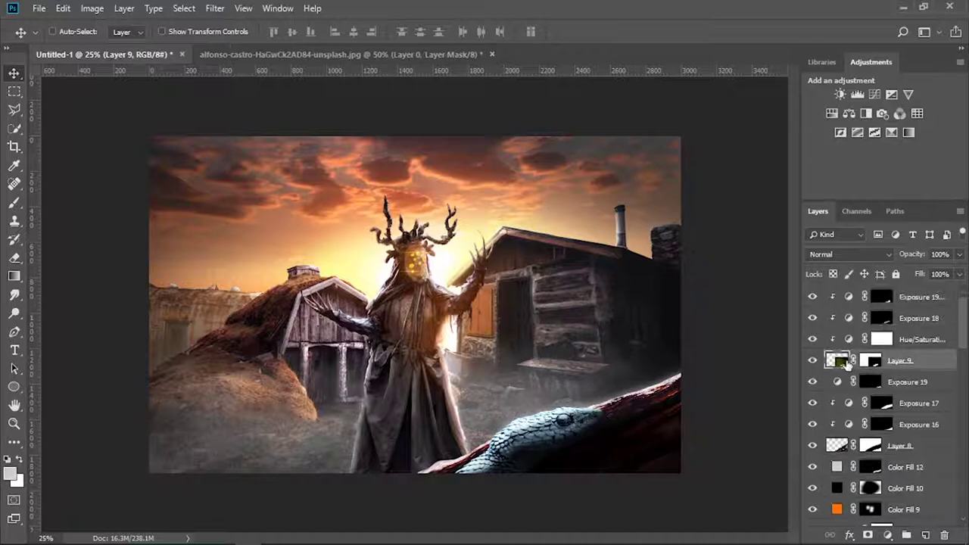
pyautogui.click(847, 383)
pyautogui.hotkey('ctrl', 'Tab')
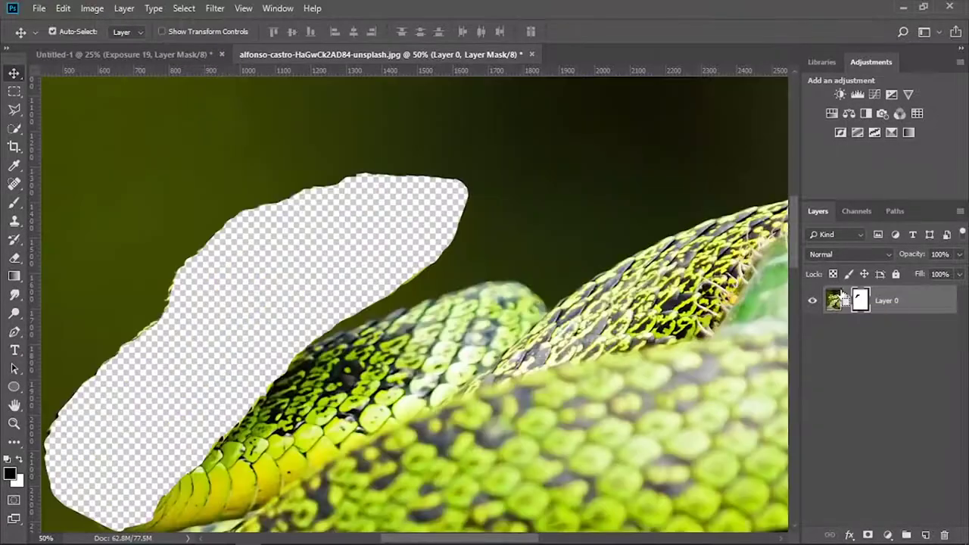
pyautogui.hotkey('ctrl', '0')
pyautogui.press('p')
pyautogui.scroll(3, 424, 303)
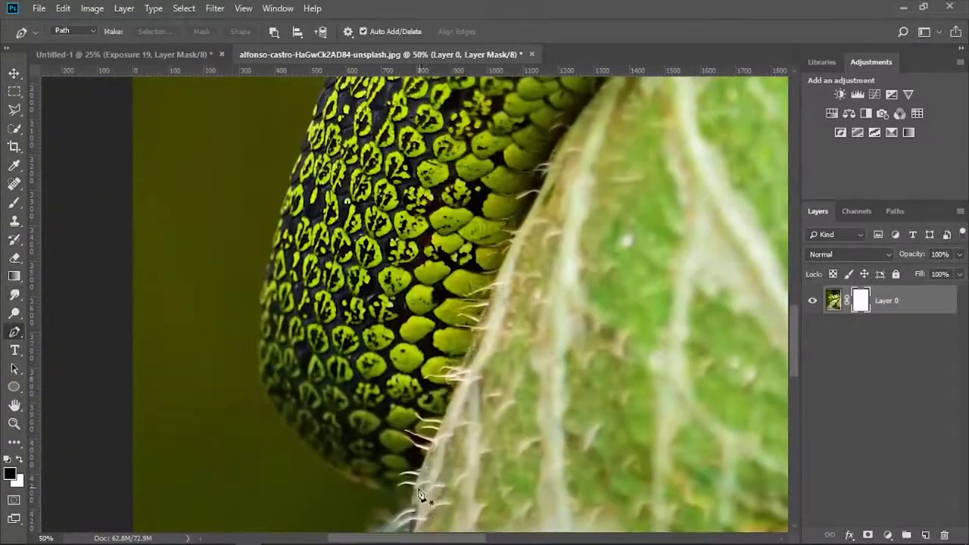
pyautogui.scroll(5, 308, 144)
pyautogui.scroll(3, 424, 130)
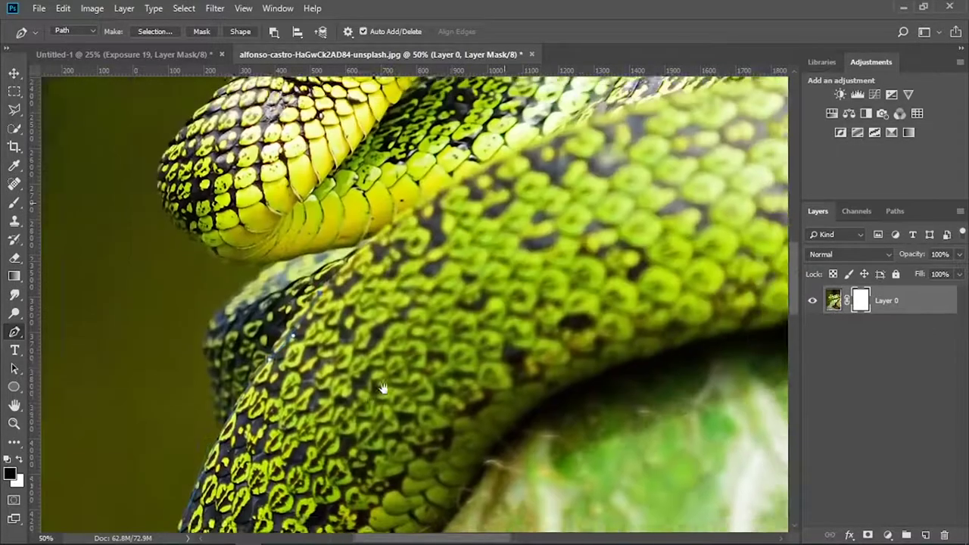
pyautogui.scroll(-5, 488, 330)
pyautogui.click(291, 458)
pyautogui.click(264, 484)
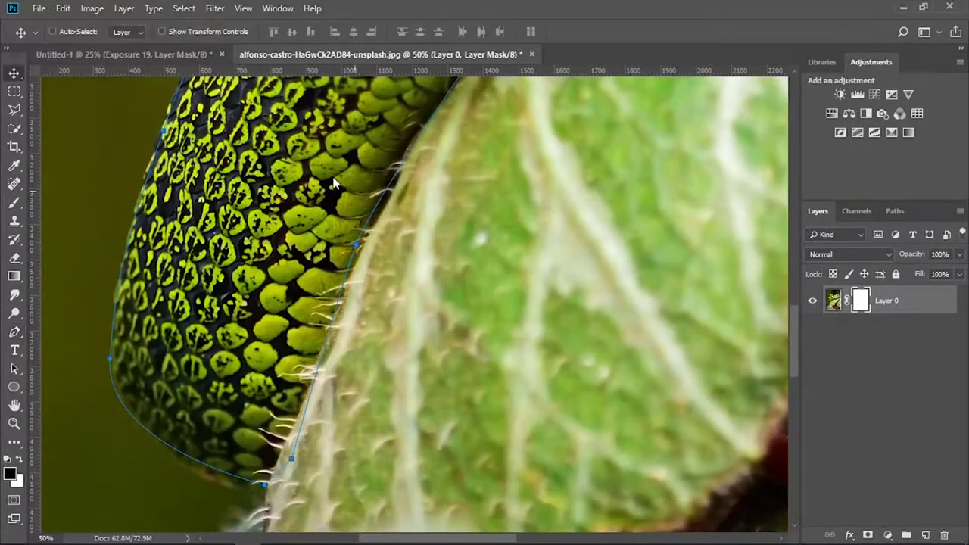
# Step: Turn the coil path into a pixel layer mask and bring the coil into the composite
pyautogui.rightClick(272, 485)
pyautogui.click(326, 295)
pyautogui.click(563, 134)
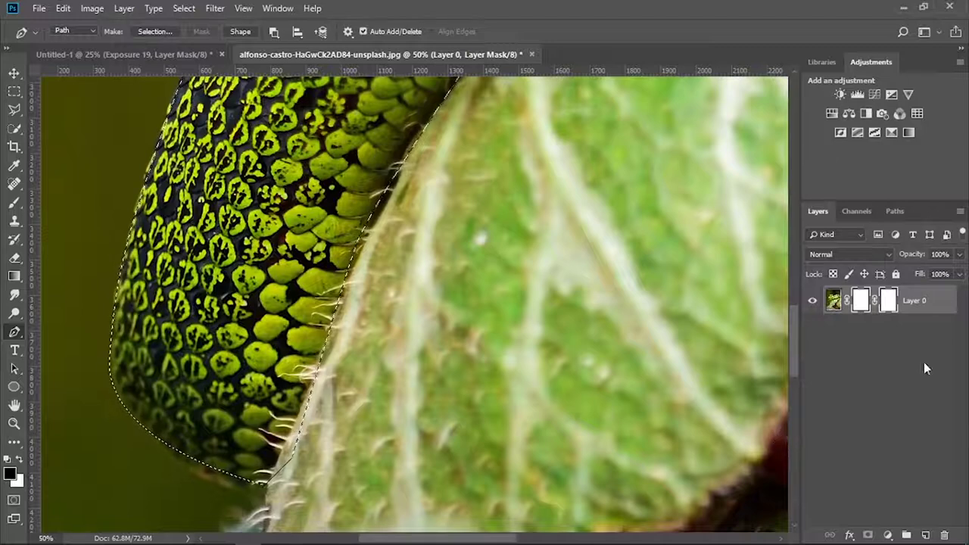
pyautogui.rightClick(888, 300)
pyautogui.click(873, 335)
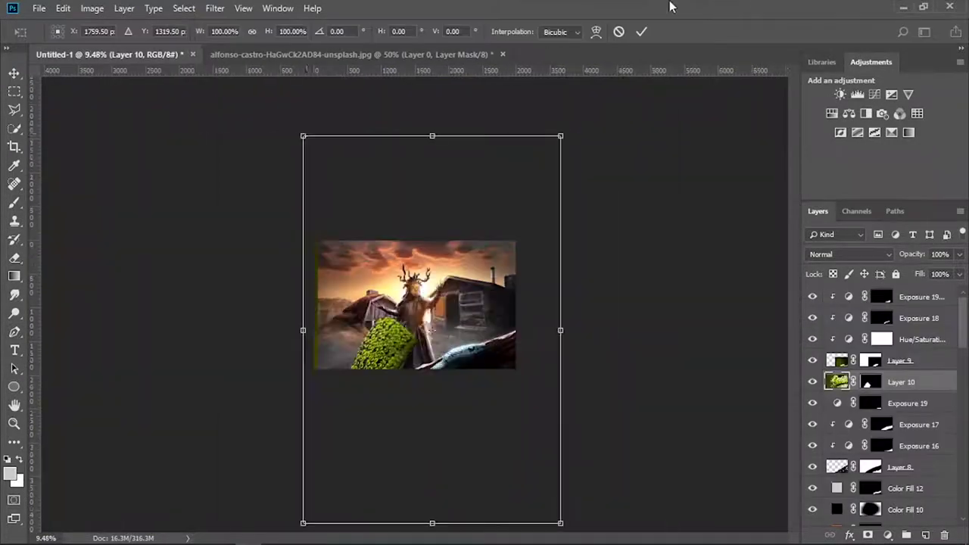
pyautogui.moveTo(576, 333)
pyautogui.mouseDown()
pyautogui.moveTo(513, 318)
pyautogui.moveTo(465, 385)
pyautogui.mouseUp()
# Step: Shrink the coil with Free Transform and fit it into the bottom-left corner
pyautogui.hotkey('ctrl', '+')
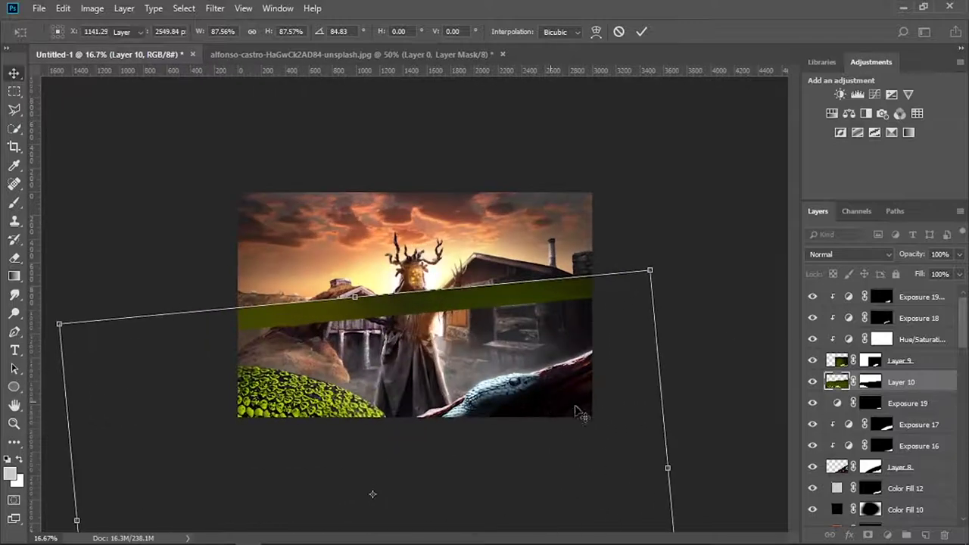
pyautogui.press('v')
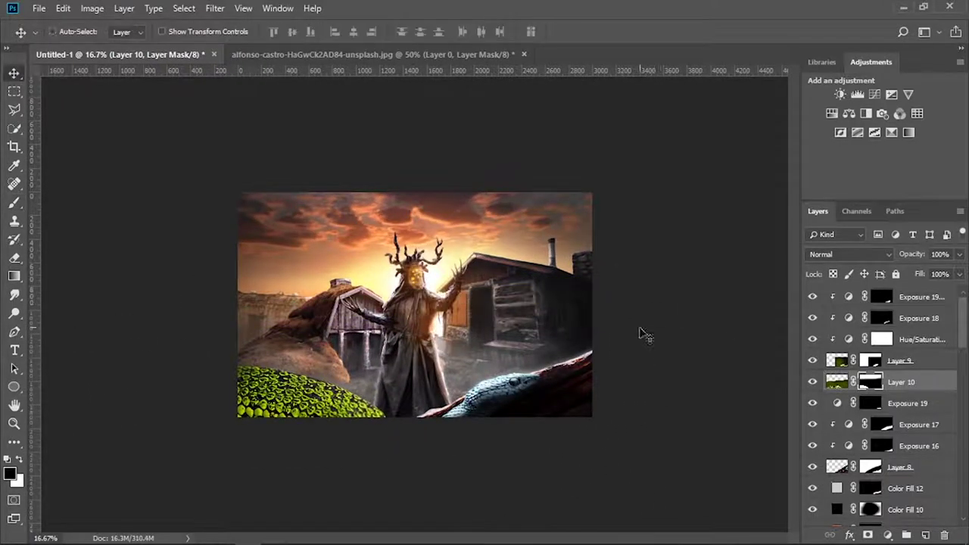
pyautogui.hotkey('ctrl', 't')
pyautogui.moveTo(688, 270); pyautogui.dragTo(557, 349)
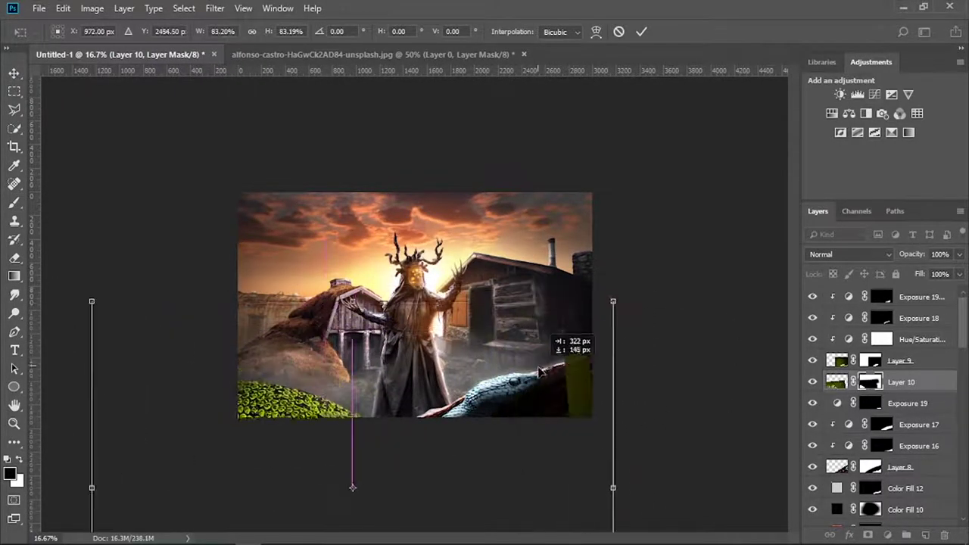
pyautogui.moveTo(549, 381); pyautogui.dragTo(623, 314)
pyautogui.press('Return')
# Step: Duplicate the snake's adjustment layers above the new coil and clip them to it
pyautogui.press('b')
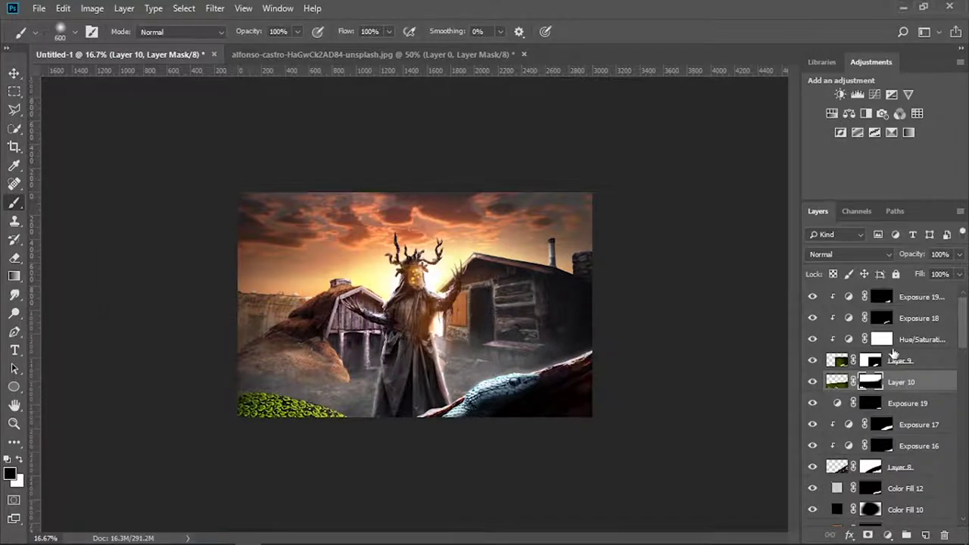
pyautogui.click(919, 297)
pyautogui.keyDown('shift'); pyautogui.click(919, 339); pyautogui.keyUp('shift')
pyautogui.moveTo(919, 339); pyautogui.dragTo(844, 424)
pyautogui.hotkey('ctrl', 'alt', 'g')
# Step: Refine the copied Exposure 18 and Exposure 19 masks with a smaller brush
pyautogui.click(881, 403)
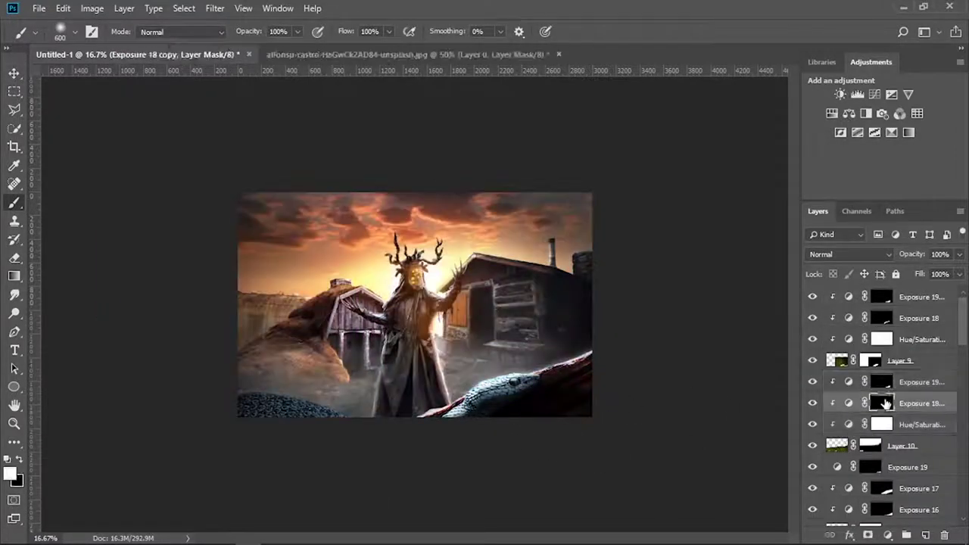
pyautogui.hotkey('ctrl', '+')
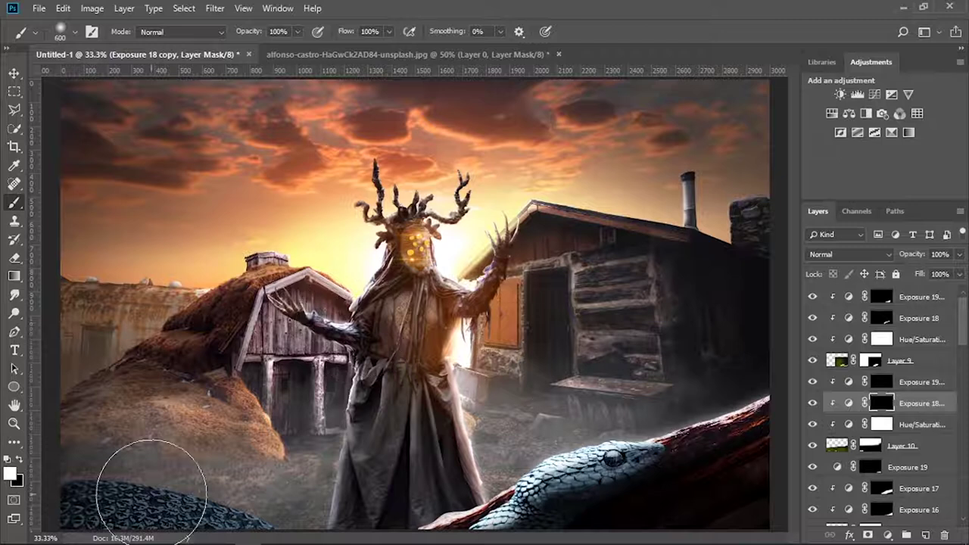
pyautogui.press('[')
pyautogui.hotkey('ctrl', '-')
pyautogui.press('x')
pyautogui.hotkey('alt', ']')
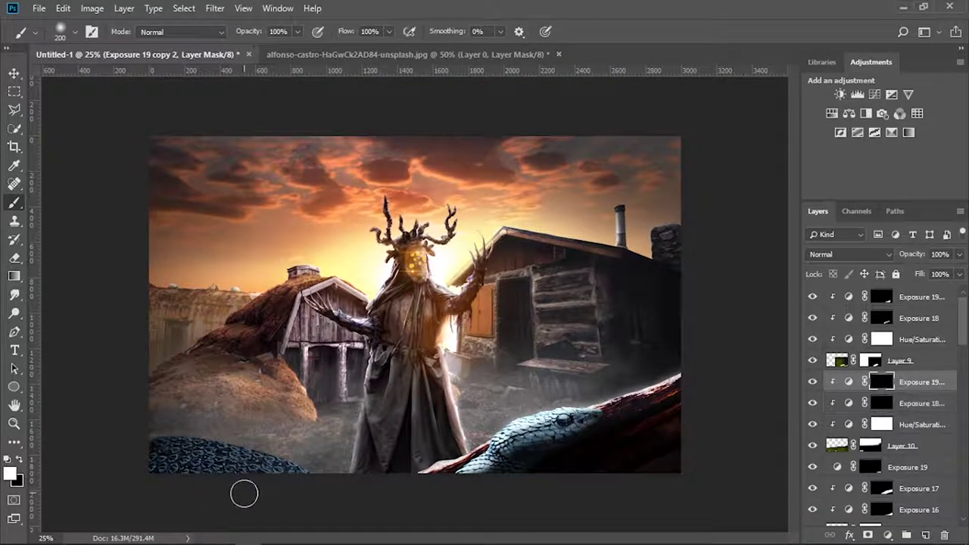
pyautogui.click(882, 403)
pyautogui.press('x')
pyautogui.press('[')
pyautogui.press('[')
pyautogui.press('[')
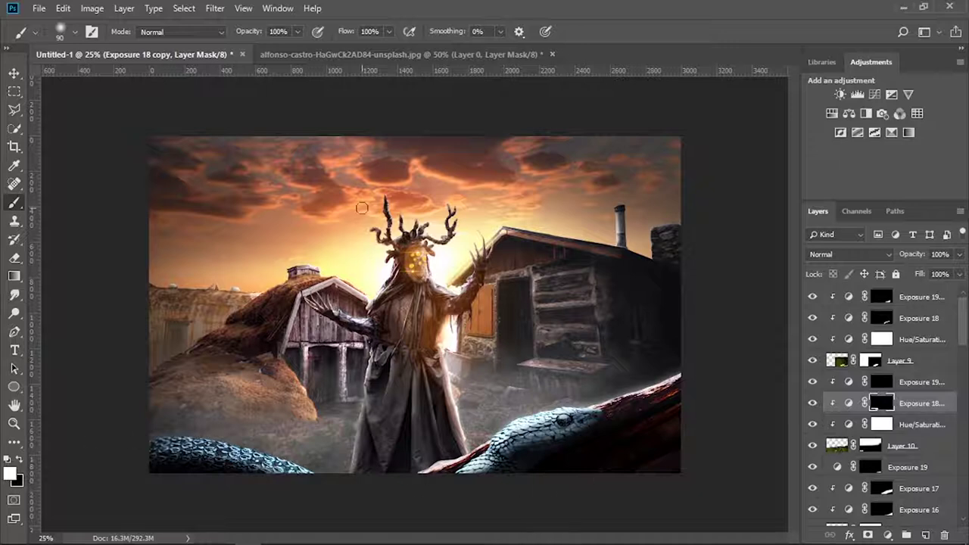
# Step: Add an Exposure 20 adjustment among the coil's adjustments and invert its mask to black
pyautogui.keyDown('shift'); pyautogui.click(833, 445); pyautogui.keyUp('shift')
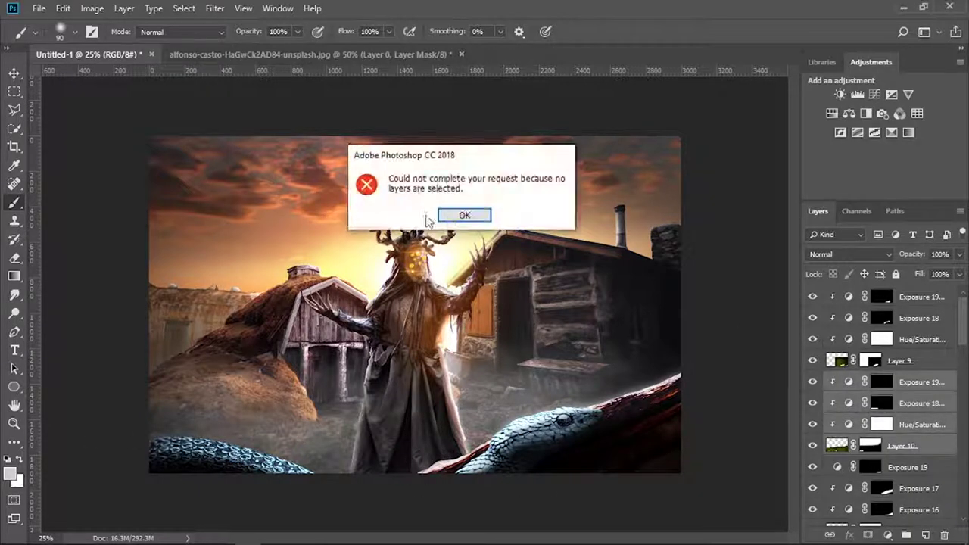
pyautogui.press('Return')
pyautogui.press('v')
pyautogui.click(909, 403)
pyautogui.click(887, 535)
pyautogui.click(913, 391)
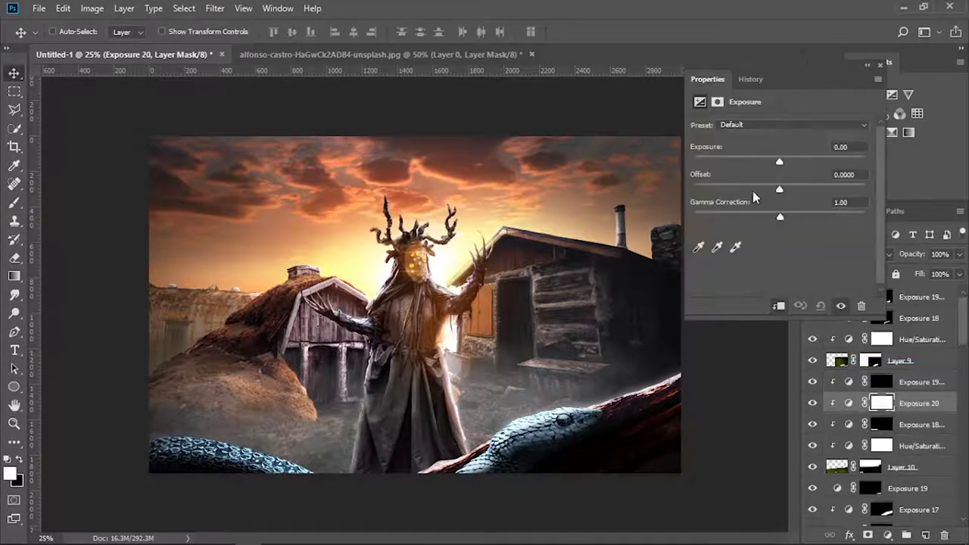
pyautogui.hotkey('ctrl', 'i')
# Step: Compare the coil with Exposure 19 copy 2 hidden and shown, and adjust its opacity
pyautogui.press('b')
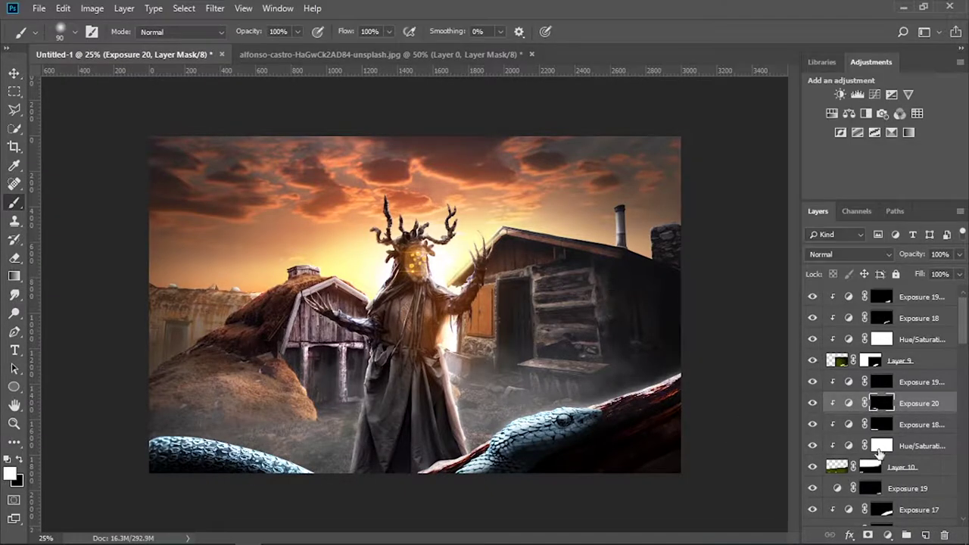
pyautogui.click(812, 445)
pyautogui.click(813, 445)
pyautogui.click(920, 381)
pyautogui.click(909, 255)
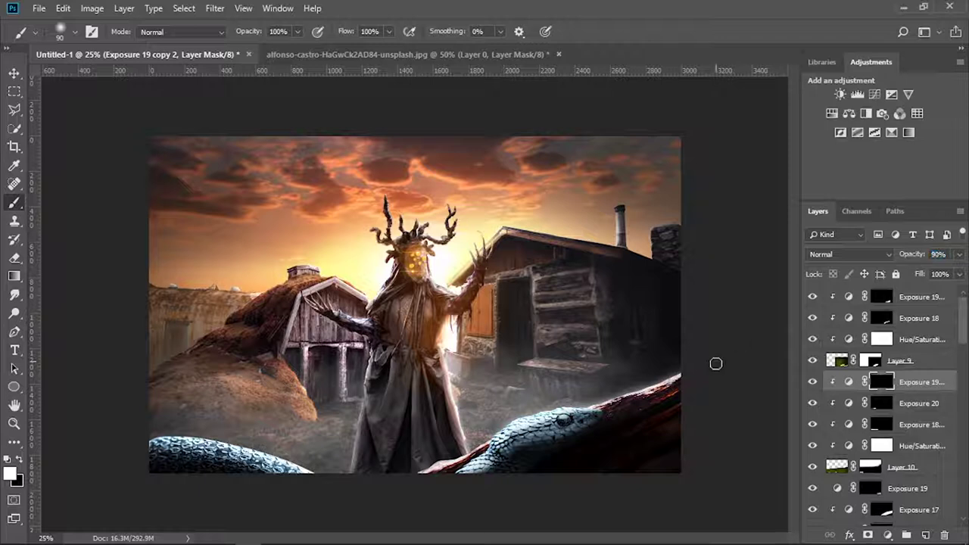
pyautogui.hotkey('alt', ']')
pyautogui.hotkey('alt', ']')
pyautogui.hotkey('alt', ']')
pyautogui.hotkey('alt', ']')
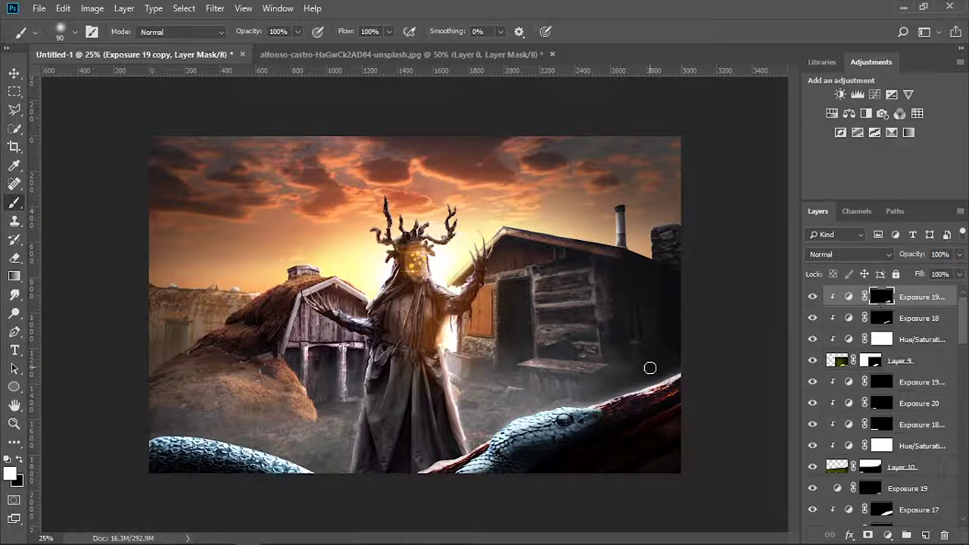
pyautogui.scroll(-3, 928, 372)
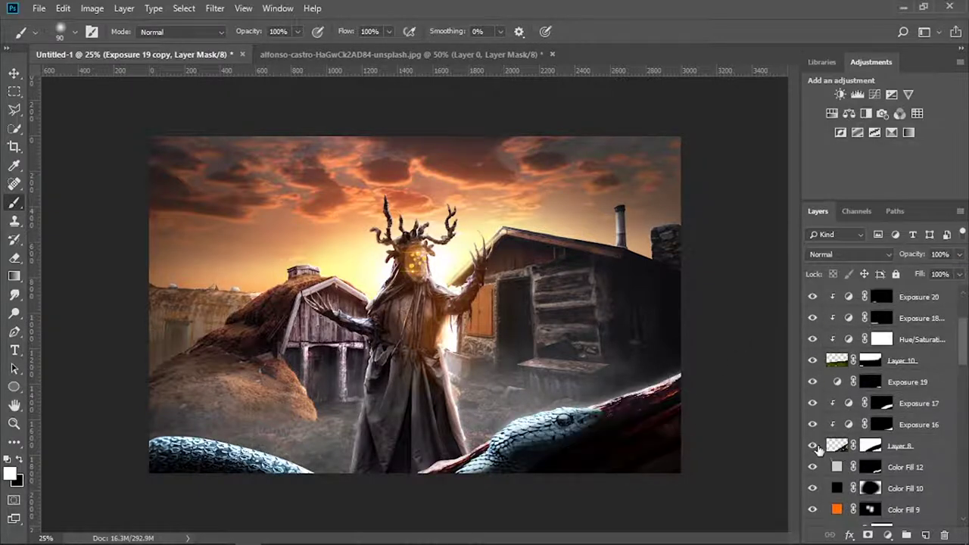
# Step: Place the fern in the bottom-left corner and darken it with Levels
pyautogui.click(920, 403)
pyautogui.press('x')
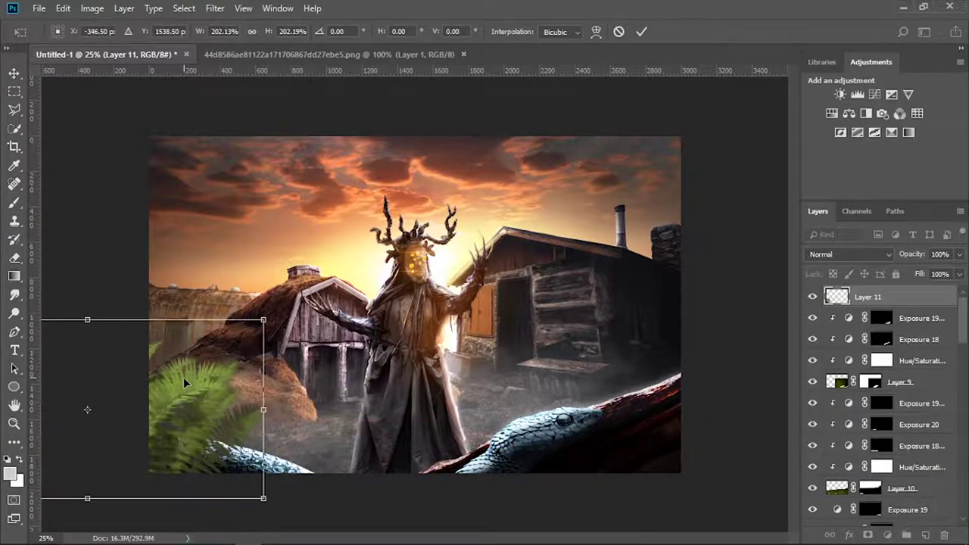
pyautogui.moveTo(183, 377); pyautogui.dragTo(181, 442)
pyautogui.press('Return')
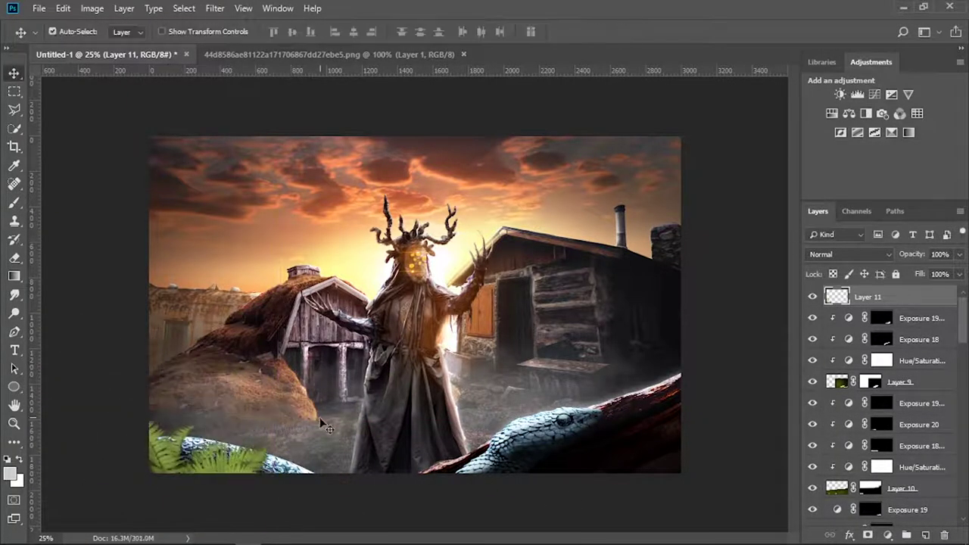
pyautogui.hotkey('ctrl', 'l')
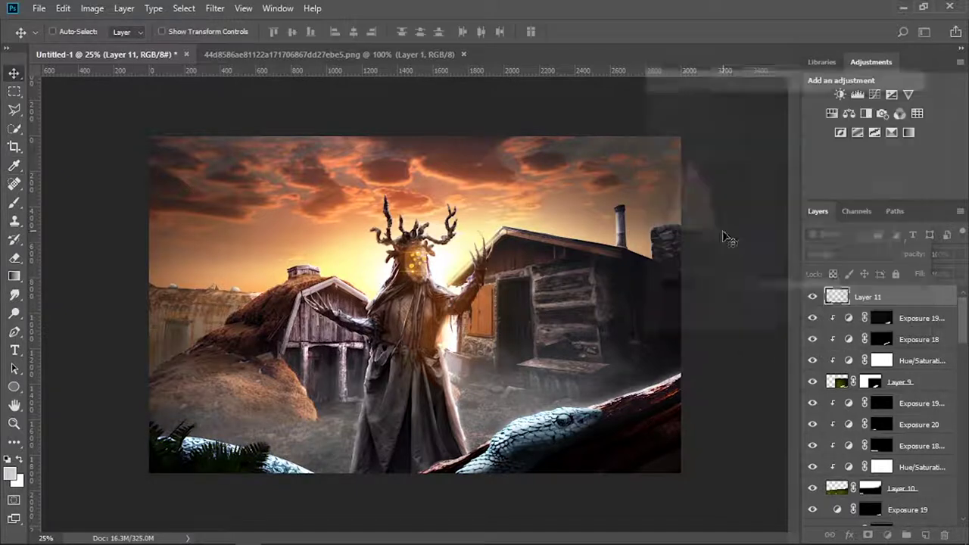
# Step: Move the fern copy beside the snake's head and adjust its Blue channel Levels
pyautogui.moveTo(535, 349)
pyautogui.mouseDown()
pyautogui.moveTo(584, 473)
pyautogui.moveTo(580, 464)
pyautogui.mouseUp()
pyautogui.hotkey('ctrl', 'l')
pyautogui.hotkey('alt', '5')
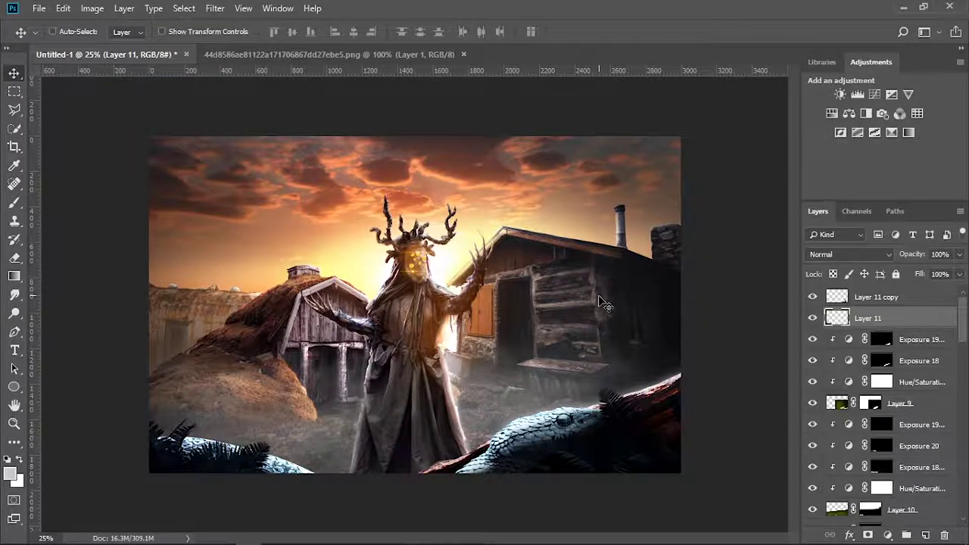
pyautogui.scroll(-2, 878, 393)
pyautogui.scroll(-5, 878, 394)
# Step: Extend the axe path along the handle's top edge, panning to the head and knob
pyautogui.click(827, 425)
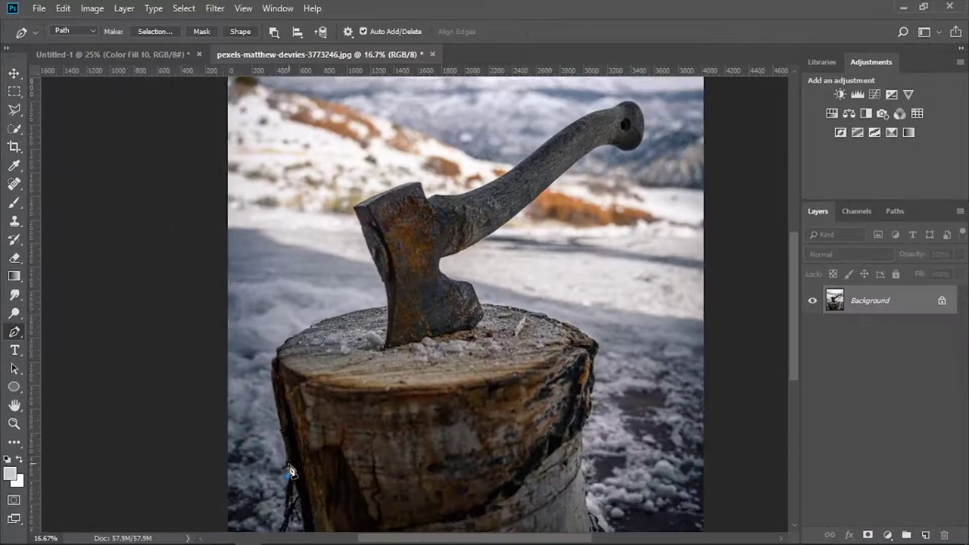
pyautogui.scroll(3, 276, 371)
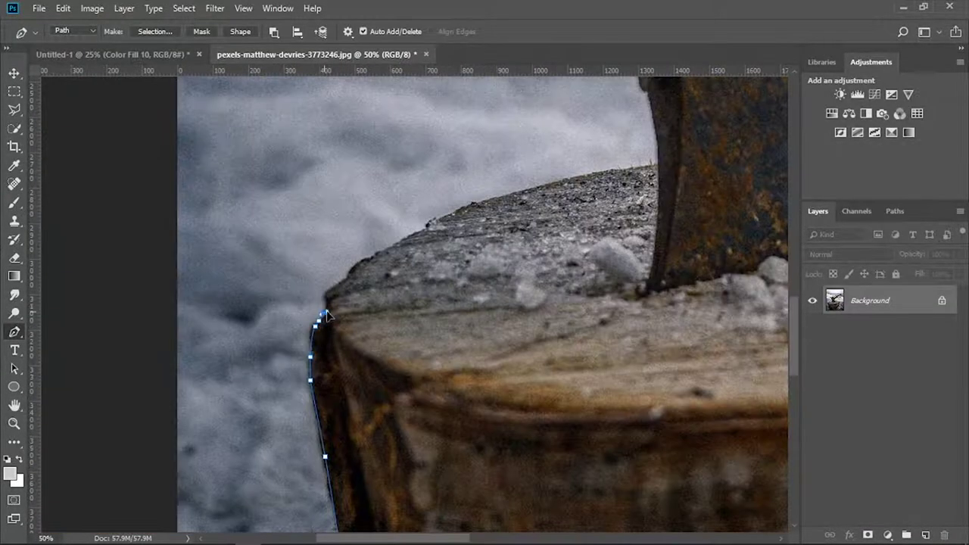
pyautogui.moveTo(652, 170); pyautogui.dragTo(312, 477)
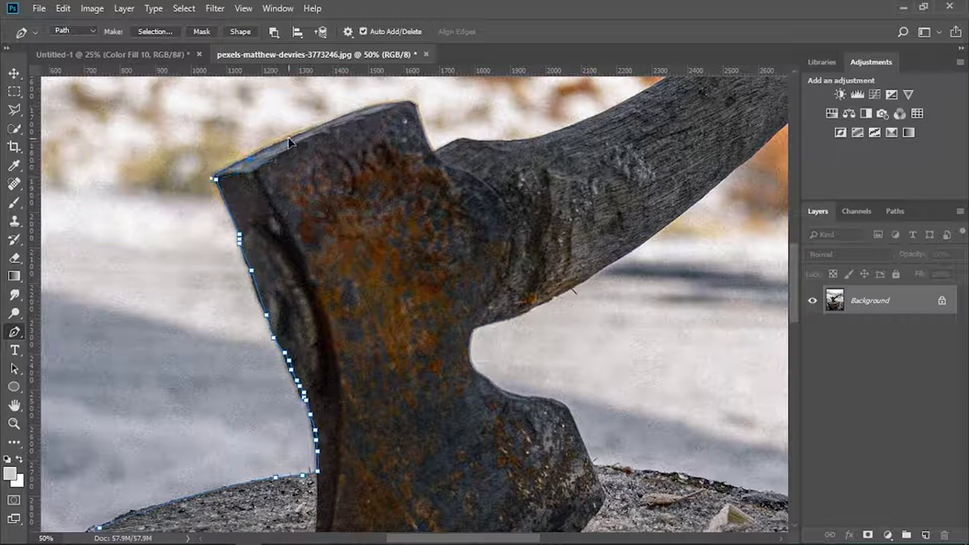
pyautogui.moveTo(445, 165); pyautogui.dragTo(191, 333)
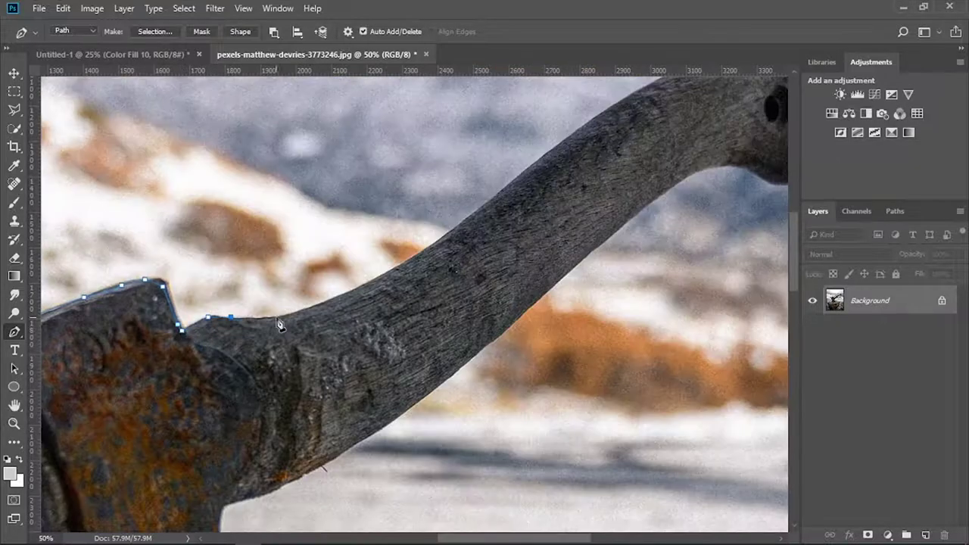
pyautogui.moveTo(442, 243); pyautogui.dragTo(320, 344)
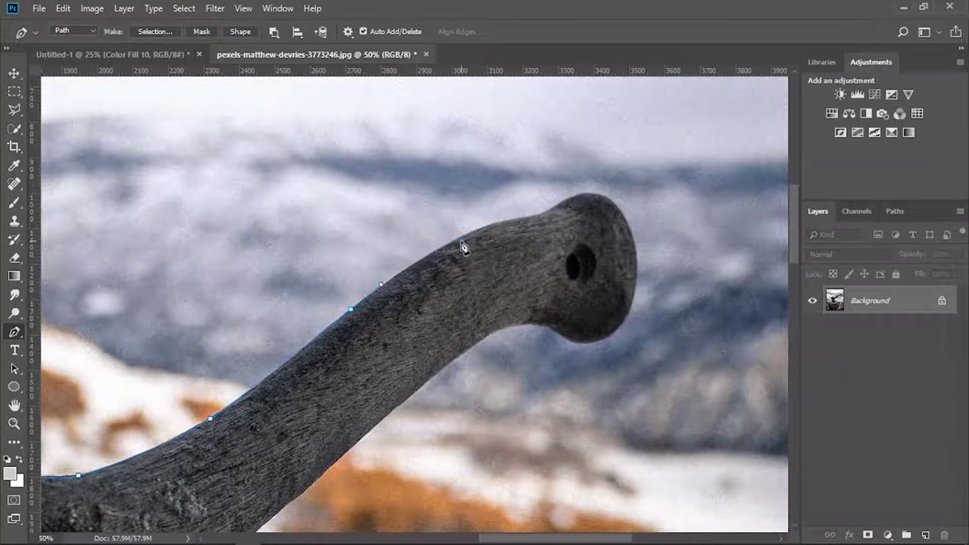
pyautogui.moveTo(463, 248); pyautogui.dragTo(610, 207)
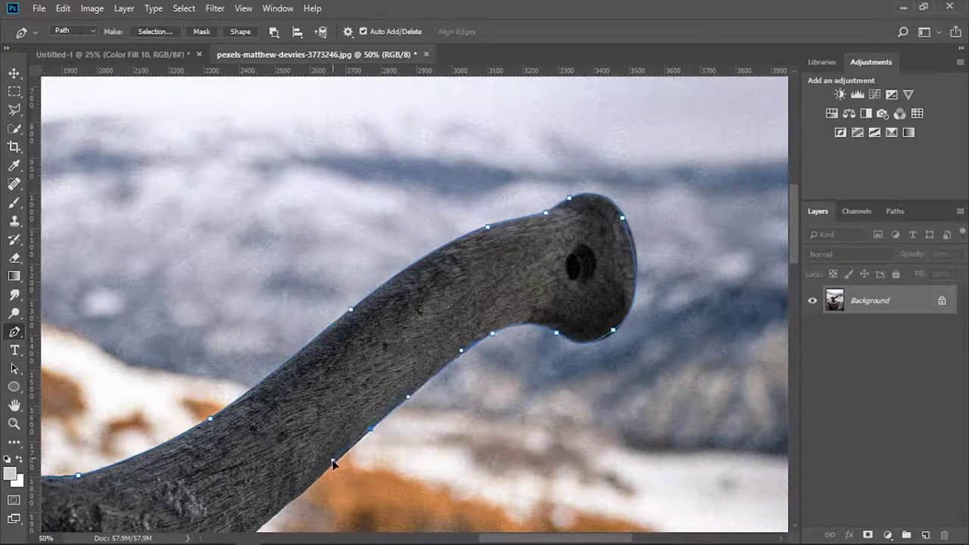
# Step: Add curved anchors along the axe head edge and the stump's top edge
pyautogui.moveTo(272, 517); pyautogui.dragTo(299, 376)
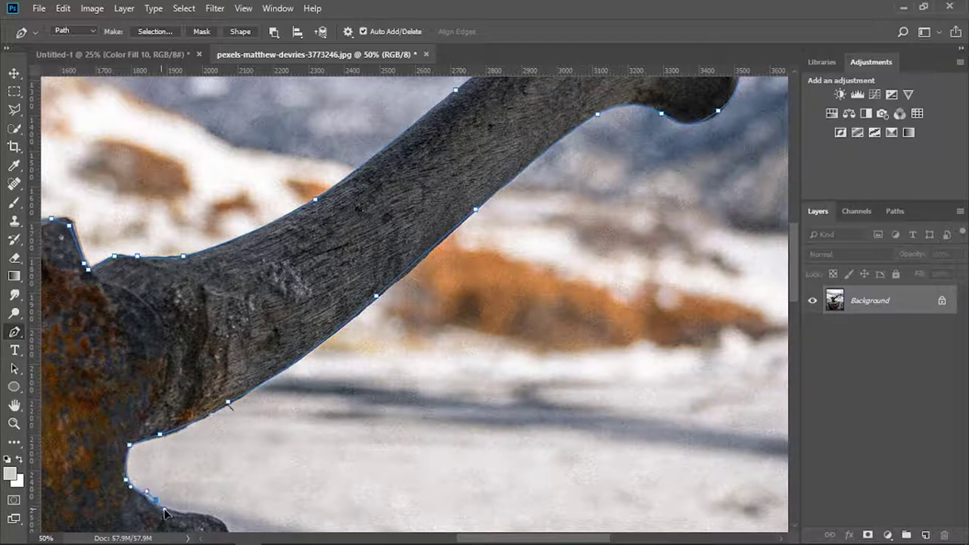
pyautogui.moveTo(199, 518); pyautogui.dragTo(237, 357)
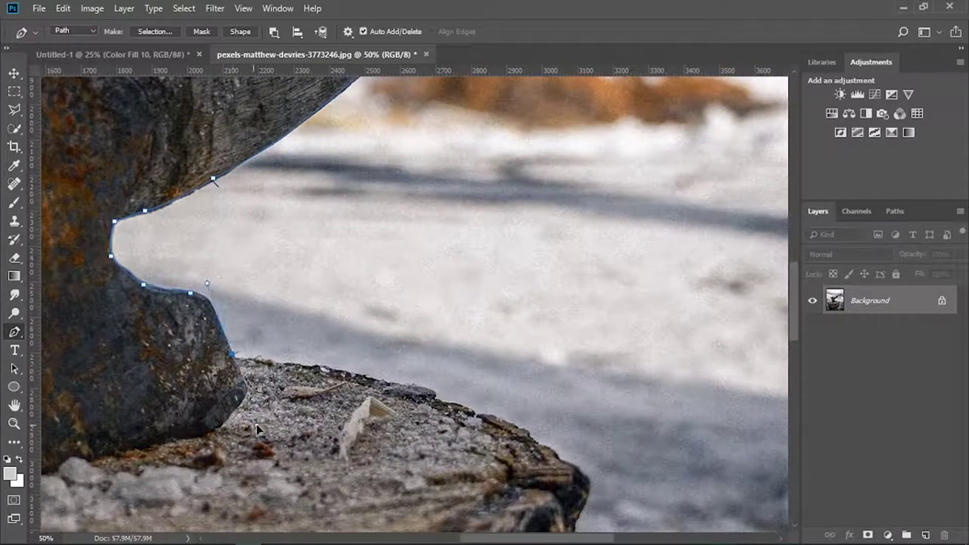
pyautogui.moveTo(256, 429); pyautogui.dragTo(256, 423)
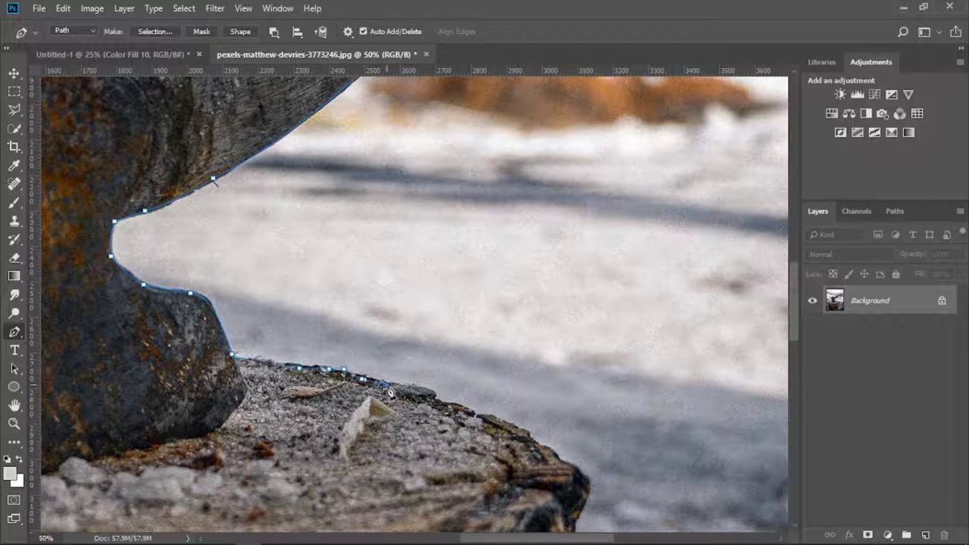
pyautogui.moveTo(390, 392); pyautogui.dragTo(202, 308)
pyautogui.click(303, 292)
pyautogui.moveTo(348, 364); pyautogui.dragTo(348, 182)
# Step: Finish the stump outline and add an Exposure 21 adjustment with its mask inverted
pyautogui.click(374, 302)
pyautogui.click(362, 350)
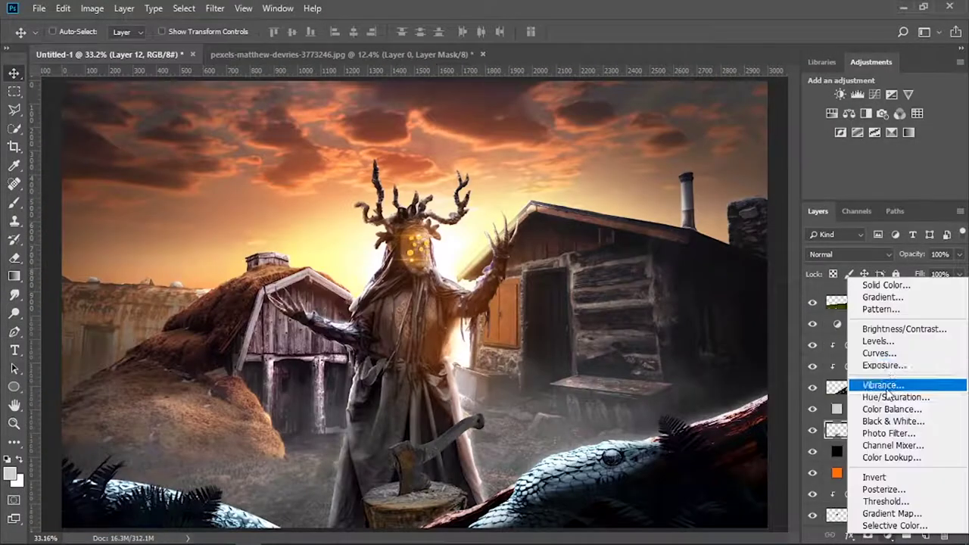
pyautogui.click(884, 365)
pyautogui.moveTo(720, 162); pyautogui.dragTo(716, 162)
pyautogui.click(876, 65)
pyautogui.hotkey('ctrl', 'i')
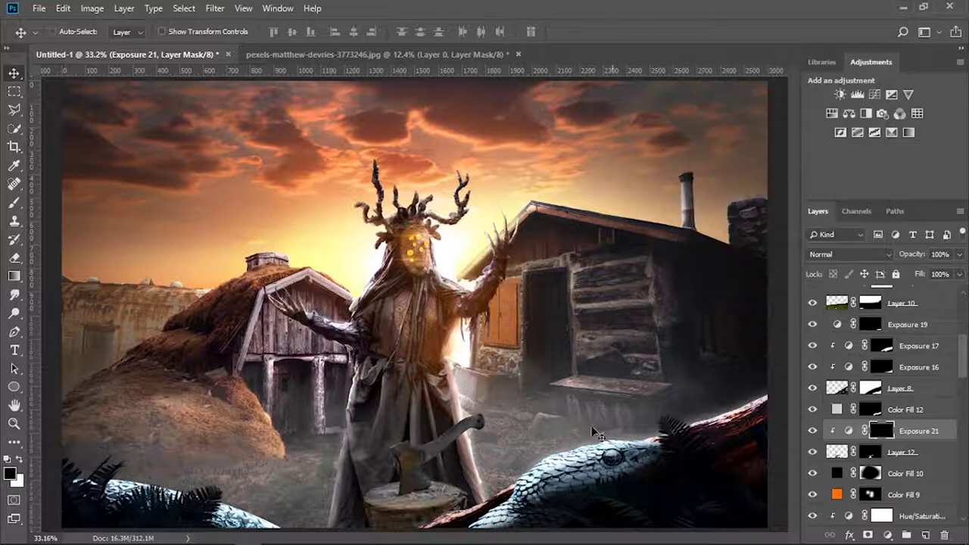
# Step: Paint white on the colour fill mask to brighten the cloak's left edge
pyautogui.hotkey('ctrl', '+')
pyautogui.hotkey('ctrl', '+')
pyautogui.scroll(-5, 594, 433)
pyautogui.scroll(1, 878, 424)
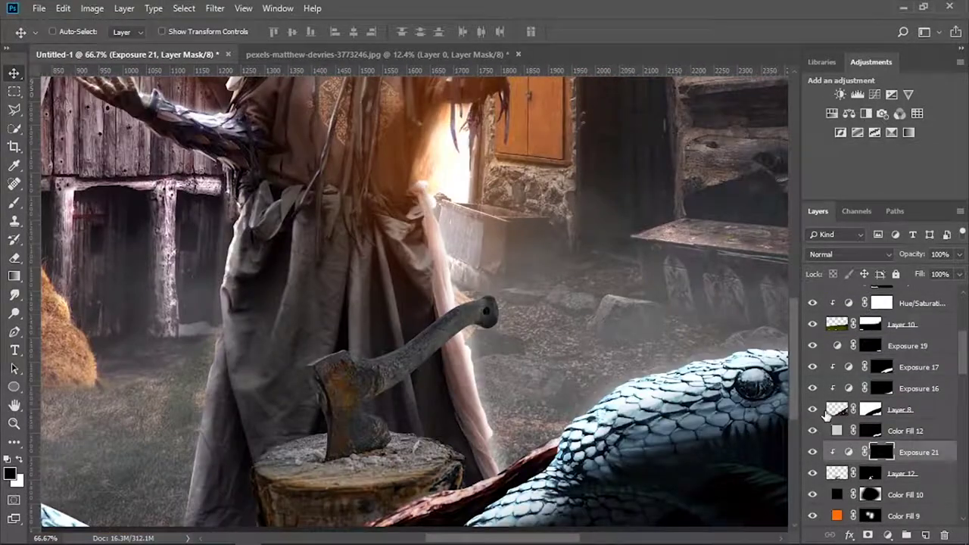
pyautogui.click(868, 430)
pyautogui.press('b')
pyautogui.press('x')
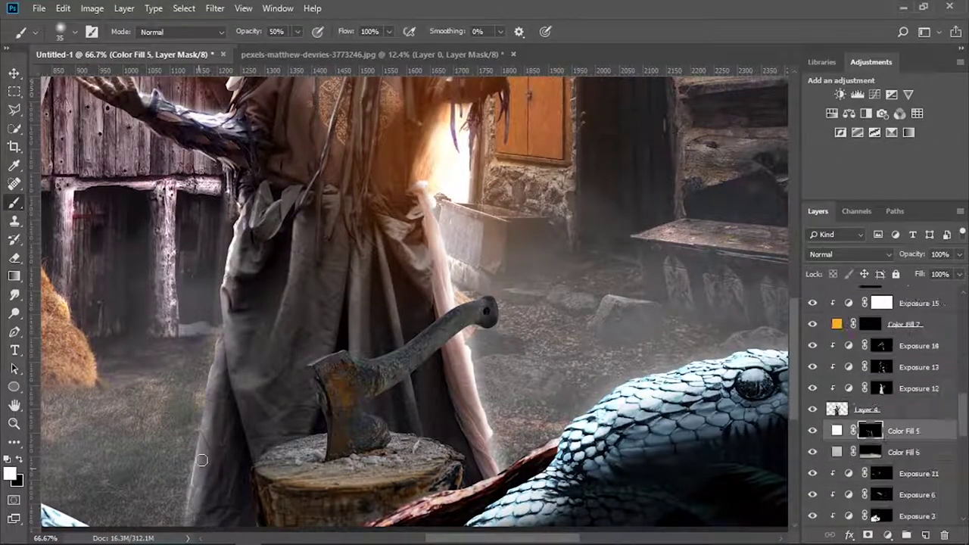
pyautogui.moveTo(202, 460); pyautogui.dragTo(221, 346)
pyautogui.scroll(2, 219, 159)
pyautogui.press('x')
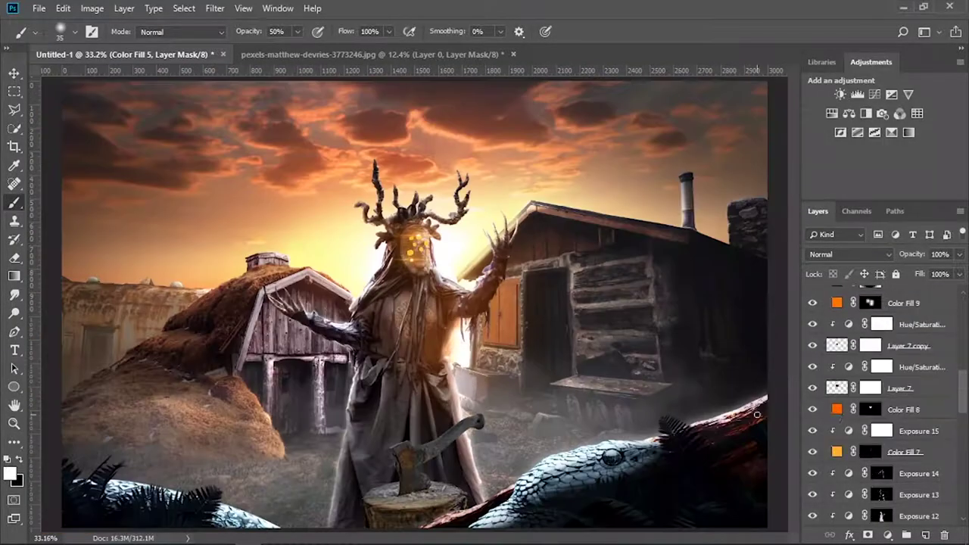
# Step: Reveal Exposure 21's darkening and paint brightness back onto the stump top, brush 40% opacity, size 60
pyautogui.click(854, 361)
pyautogui.hotkey('ctrl', 'i')
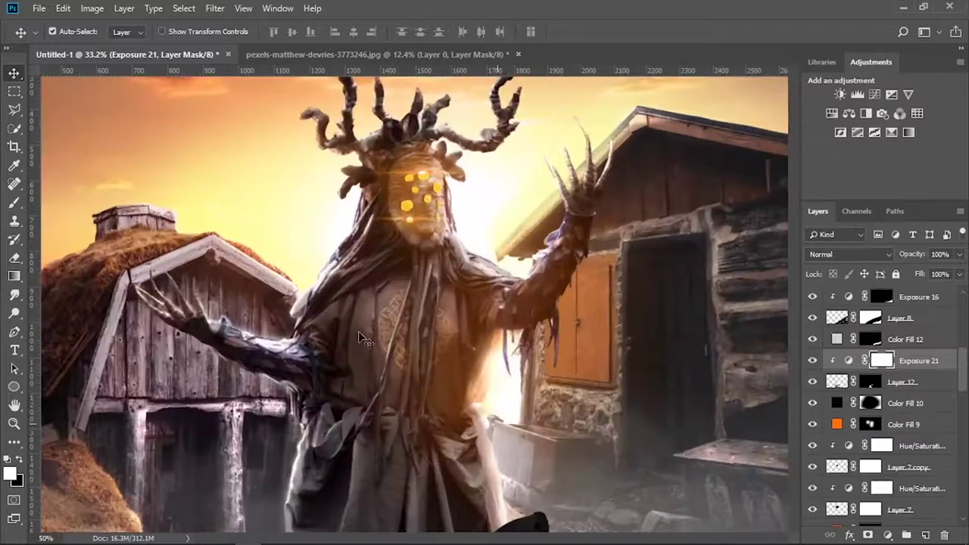
pyautogui.scroll(2, 466, 414)
pyautogui.press('b')
pyautogui.press('x')
pyautogui.moveTo(466, 414); pyautogui.dragTo(583, 418)
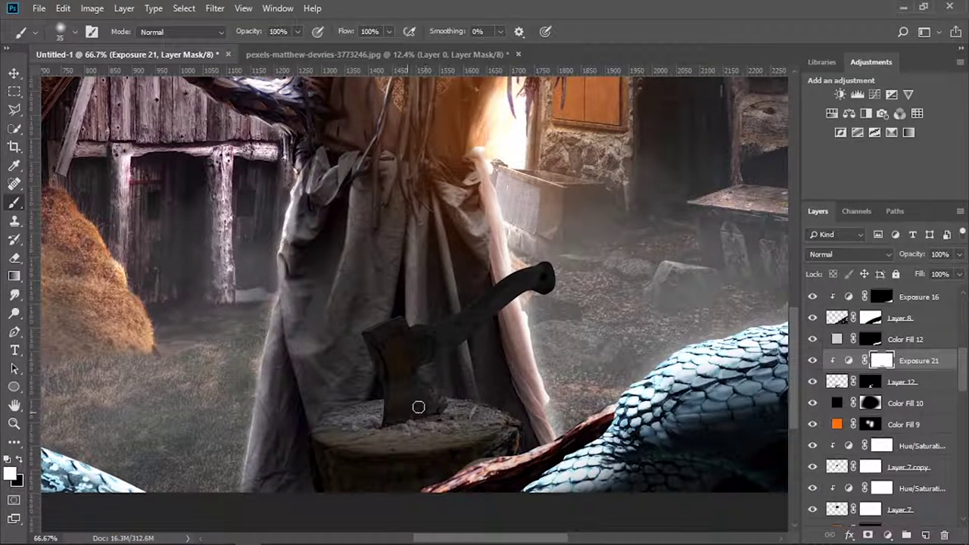
pyautogui.moveTo(418, 407)
pyautogui.mouseDown()
pyautogui.moveTo(407, 454)
pyautogui.moveTo(434, 438)
pyautogui.mouseUp()
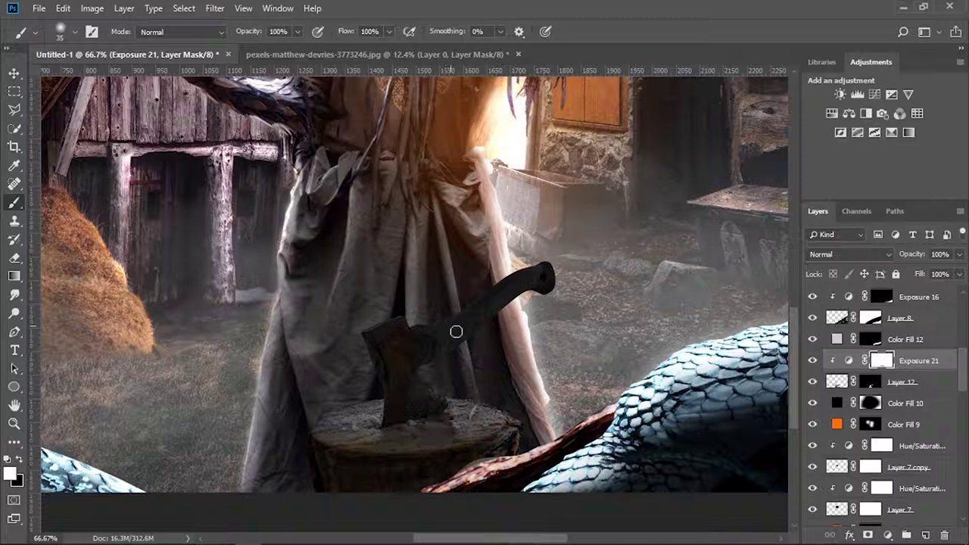
pyautogui.moveTo(440, 449)
pyautogui.mouseDown()
pyautogui.moveTo(368, 422)
pyautogui.moveTo(402, 420)
pyautogui.mouseUp()
pyautogui.press('4')
pyautogui.press(']')
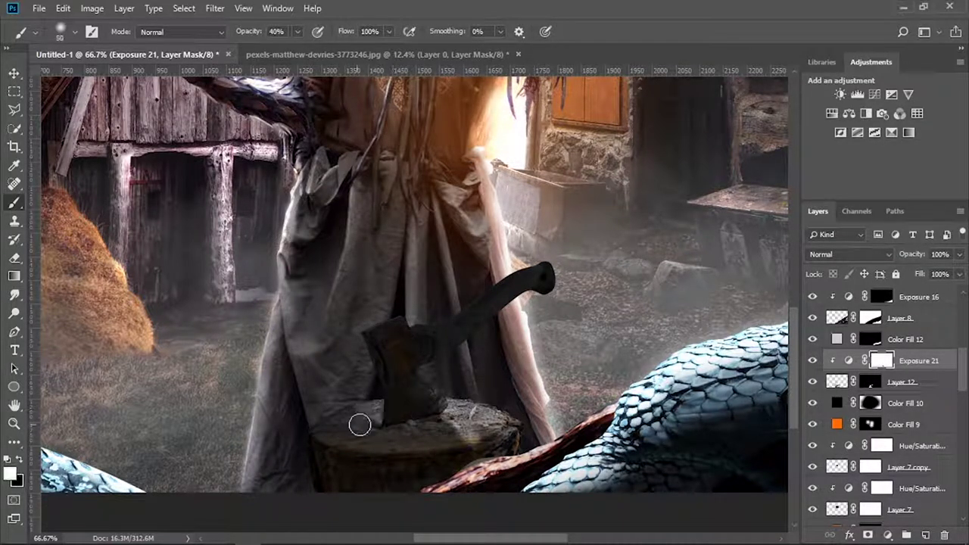
pyautogui.scroll(-2, 378, 424)
# Step: Add an Exposure 22 layer at +3.44 with an inverted mask and a fine brush
pyautogui.scroll(3, 428, 429)
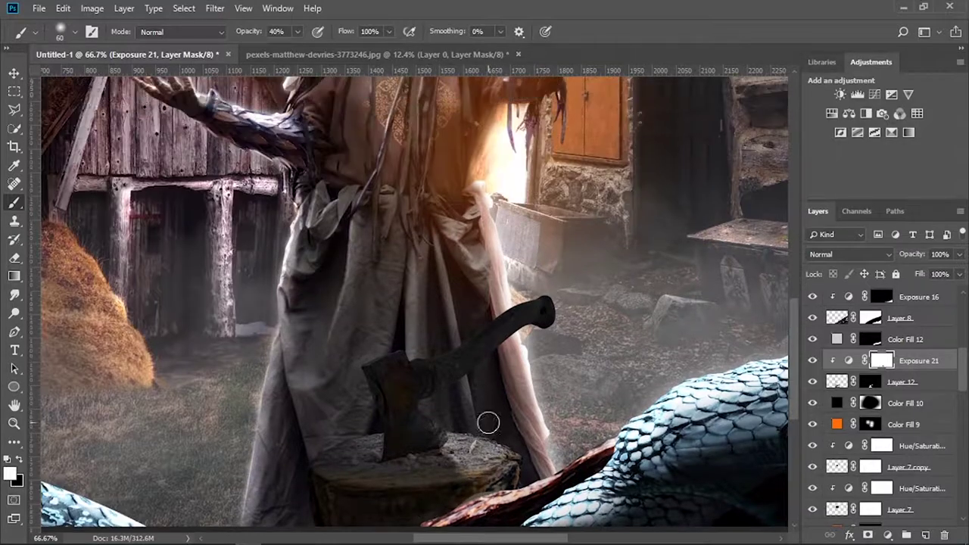
pyautogui.click(892, 95)
pyautogui.moveTo(780, 162); pyautogui.dragTo(831, 163)
pyautogui.hotkey('ctrl', 'i')
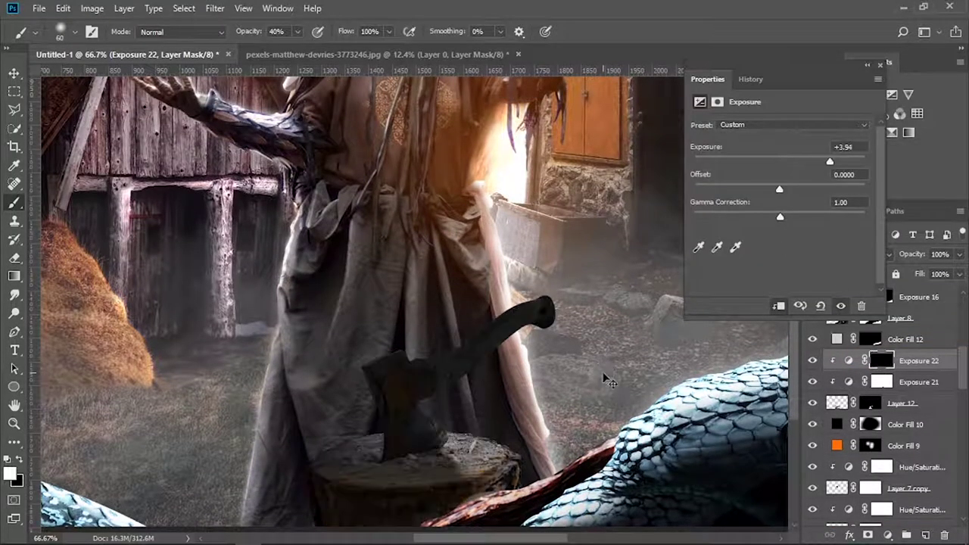
pyautogui.scroll(3, 585, 332)
pyautogui.press('[')
pyautogui.press('[')
pyautogui.press('[')
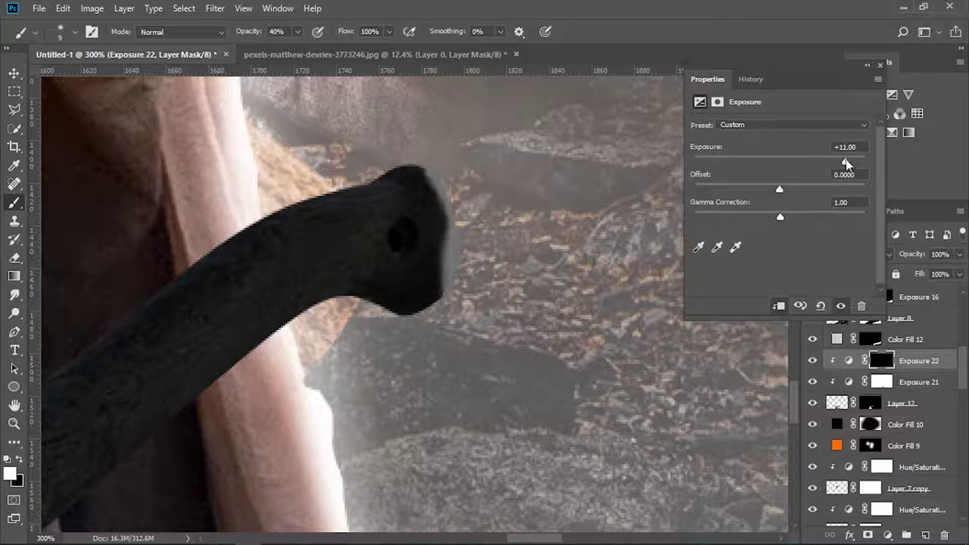
pyautogui.moveTo(846, 161); pyautogui.dragTo(824, 162)
# Step: Paint thin white rim highlights along the axe's edge and lower end
pyautogui.moveTo(256, 222); pyautogui.dragTo(610, 282)
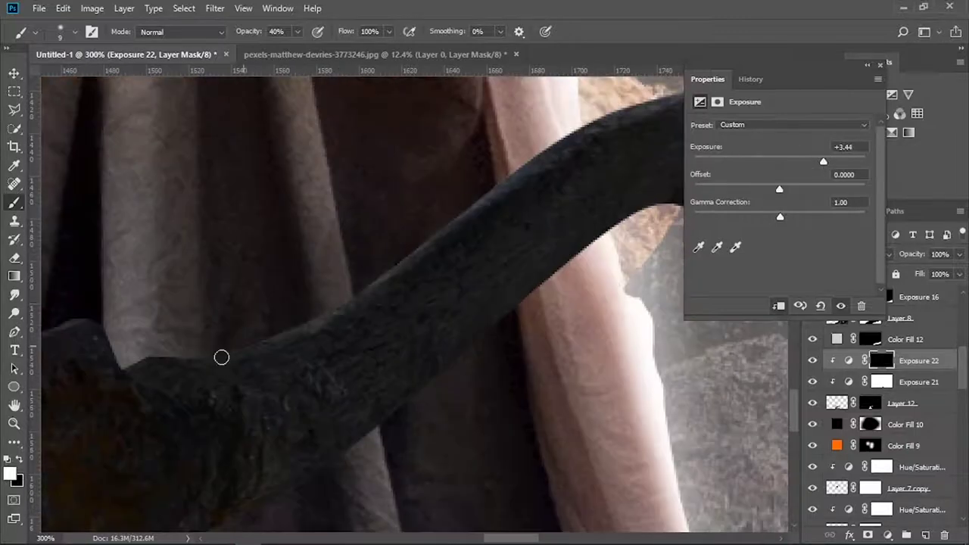
pyautogui.moveTo(220, 356); pyautogui.dragTo(383, 350)
pyautogui.press('x')
pyautogui.press('x')
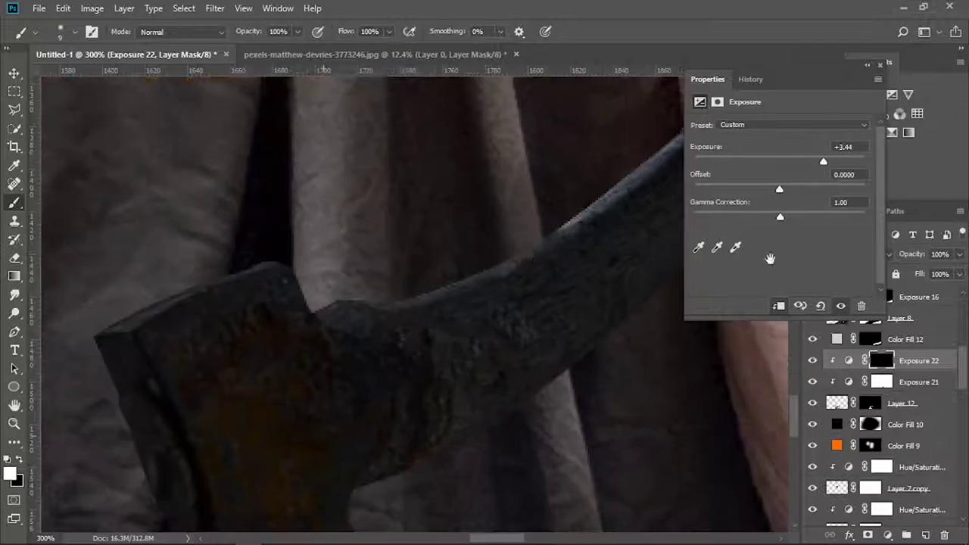
pyautogui.press('0')
pyautogui.moveTo(310, 303); pyautogui.dragTo(156, 303)
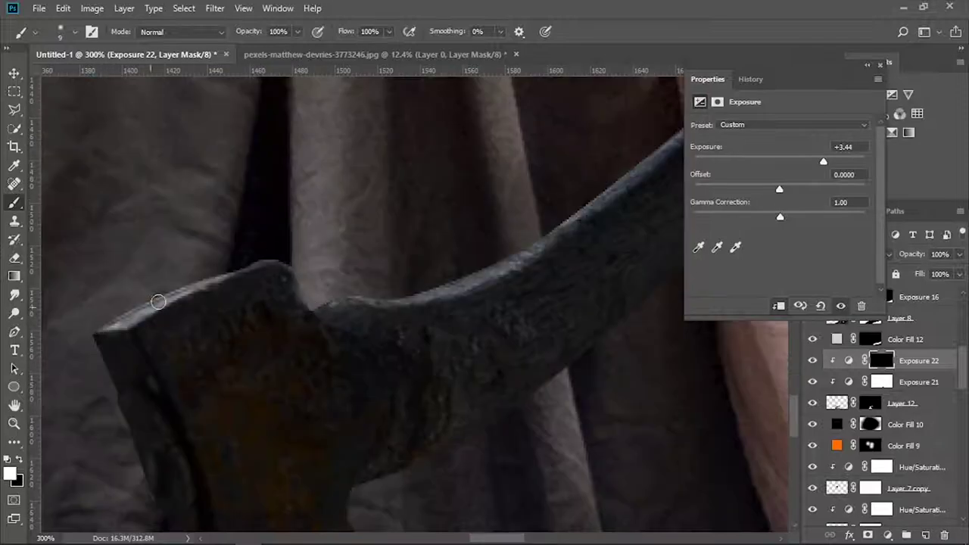
pyautogui.scroll(-5, 156, 303)
pyautogui.moveTo(325, 314)
pyautogui.mouseDown()
pyautogui.moveTo(409, 344)
pyautogui.moveTo(492, 453)
pyautogui.mouseUp()
pyautogui.rightClick(492, 453)
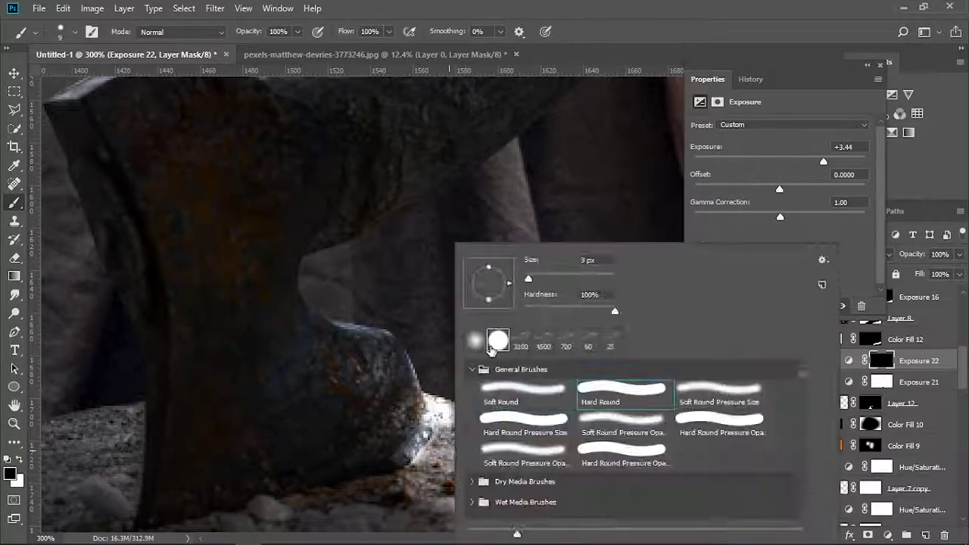
pyautogui.press('Escape')
pyautogui.press('v')
pyautogui.hotkey('ctrl', '0')
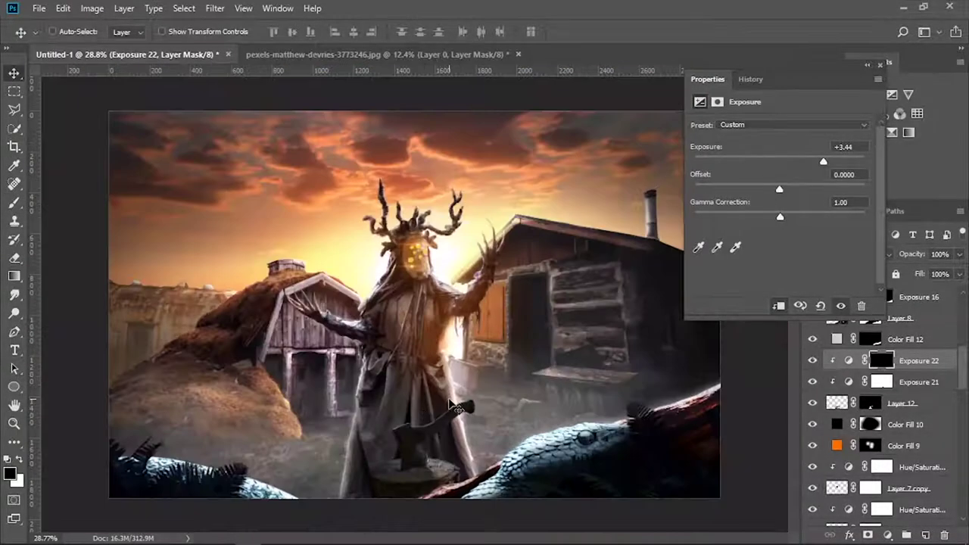
# Step: Darken Layer 12's midtones to 0.85 with Levels
pyautogui.click(837, 403)
pyautogui.hotkey('ctrl', 'l')
pyautogui.click(742, 131)
pyautogui.click(720, 158)
pyautogui.hotkey('alt', '2')
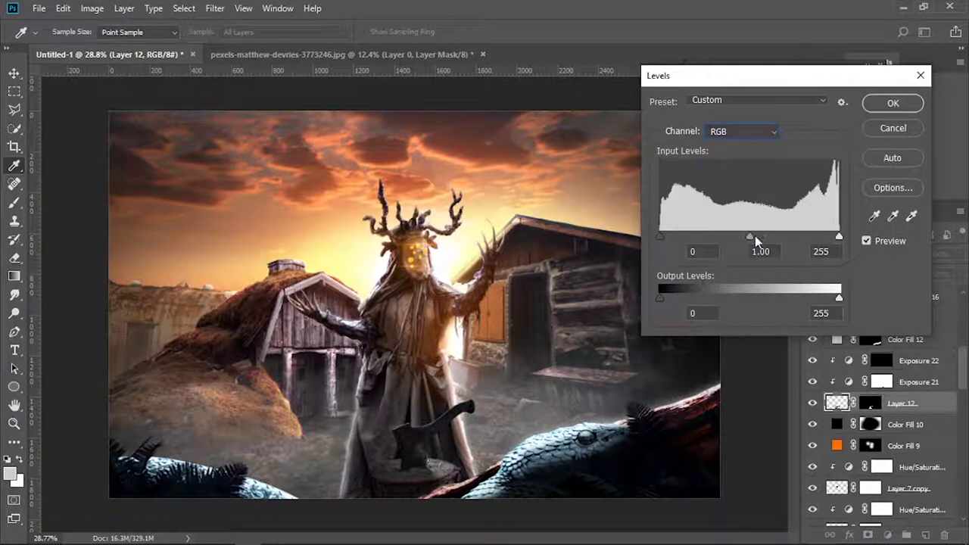
pyautogui.moveTo(750, 235); pyautogui.dragTo(760, 235)
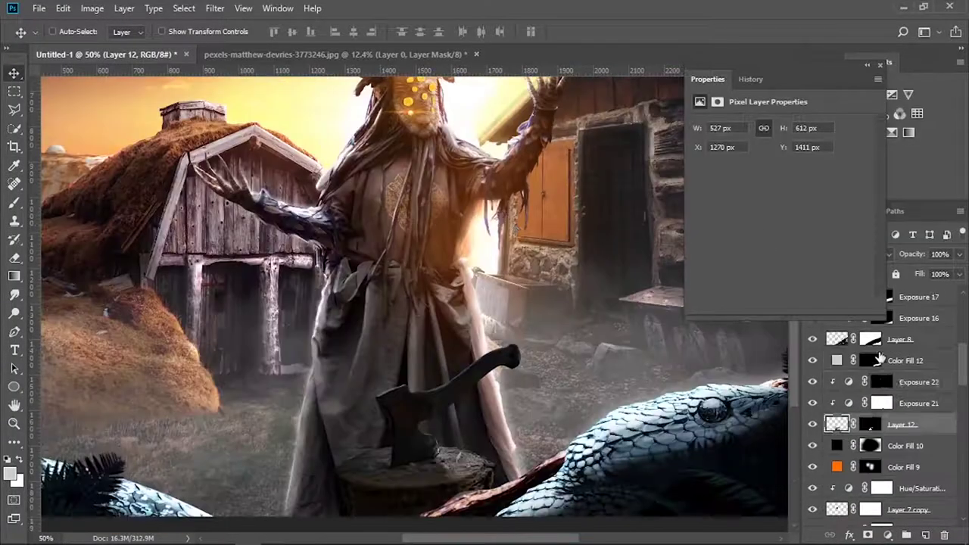
# Step: Touch up the mask edge along the axe handle with a smaller brush
pyautogui.press('b')
pyautogui.scroll(3, 344, 279)
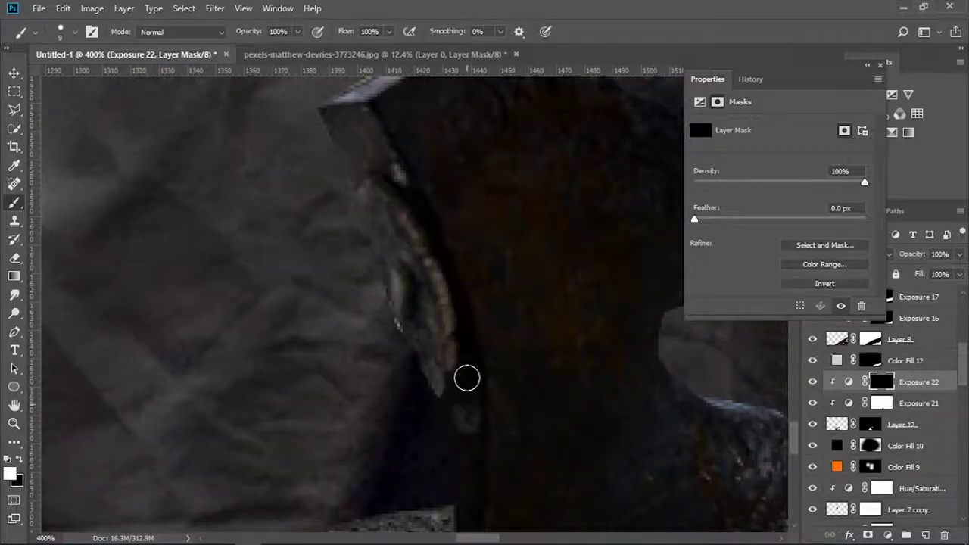
pyautogui.press('[')
pyautogui.press('[')
pyautogui.press('[')
pyautogui.moveTo(469, 298); pyautogui.dragTo(466, 378)
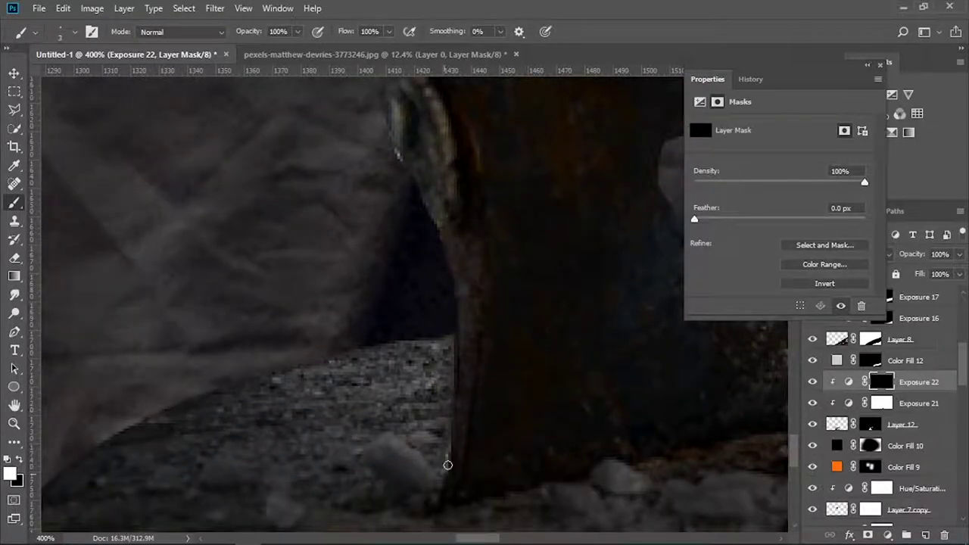
pyautogui.hotkey('ctrl', '0')
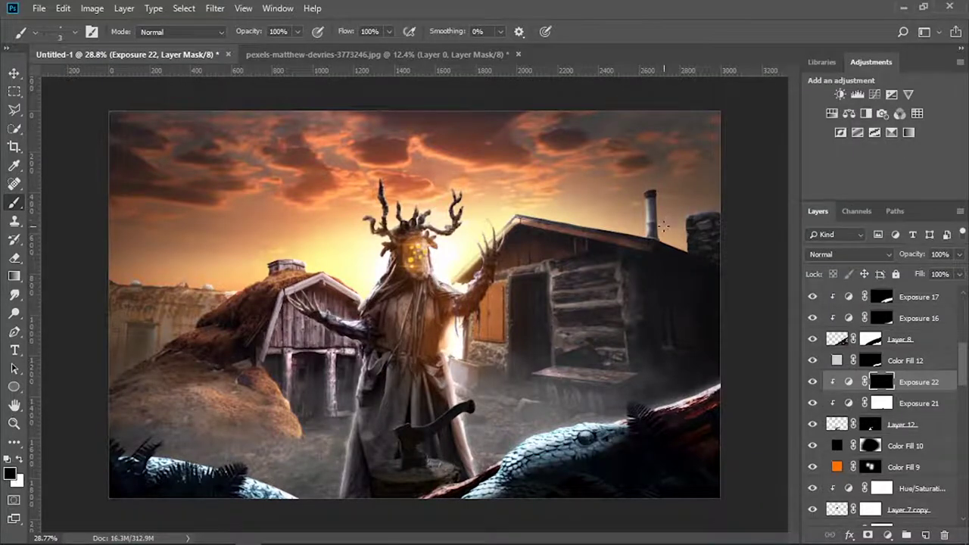
# Step: Add an Exposure layer at -1.72 and mask it to darken only the creature
pyautogui.moveTo(780, 161); pyautogui.dragTo(757, 162)
pyautogui.hotkey('ctrl', 'i')
pyautogui.press('x')
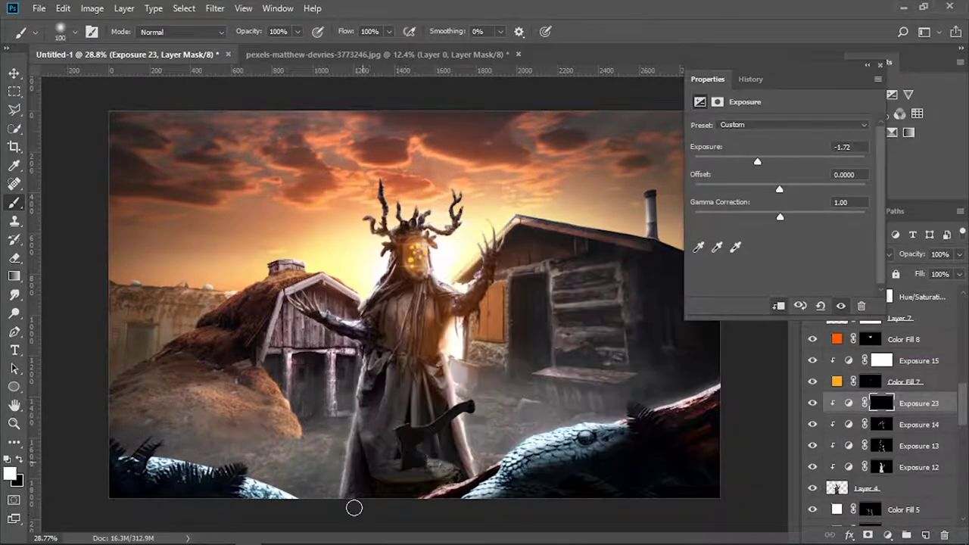
pyautogui.moveTo(353, 508)
pyautogui.mouseDown()
pyautogui.moveTo(383, 394)
pyautogui.moveTo(426, 297)
pyautogui.mouseUp()
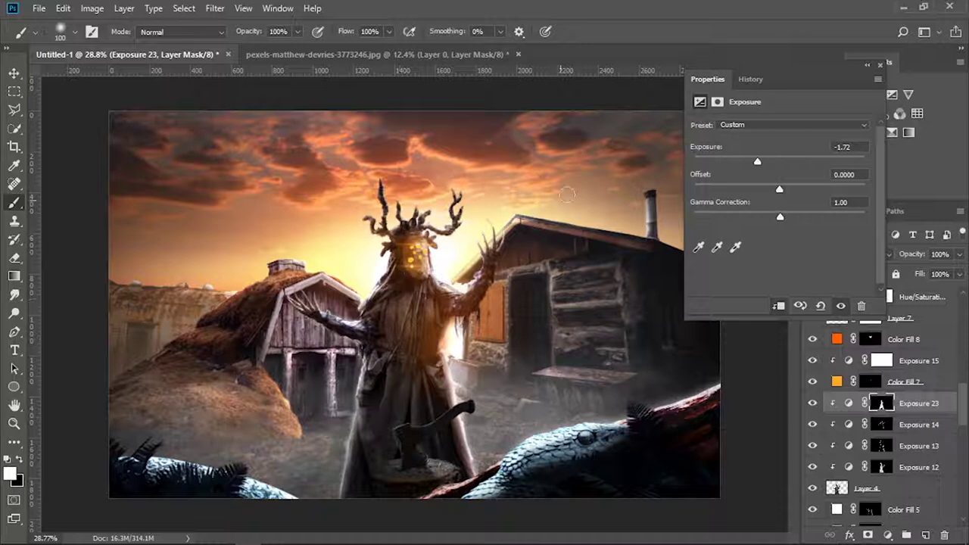
pyautogui.press('v')
pyautogui.click(880, 64)
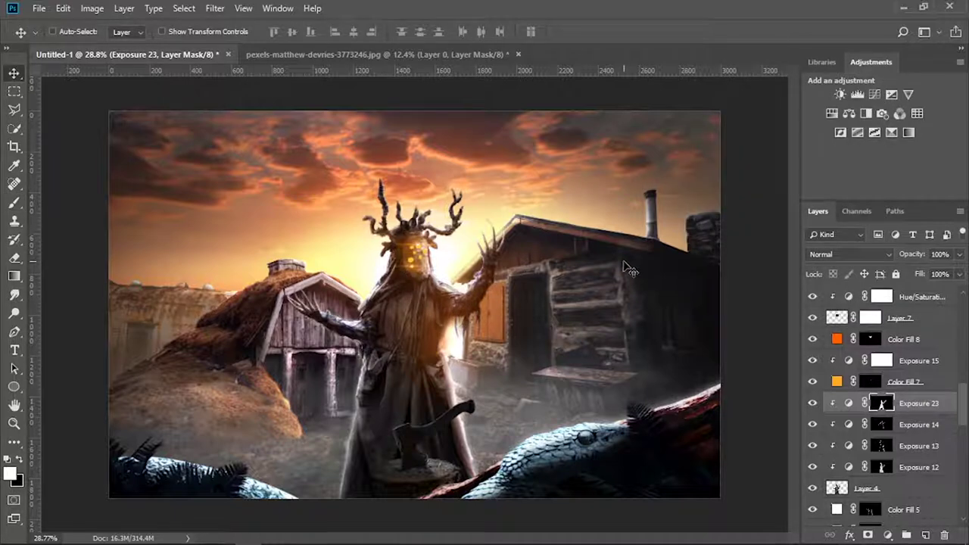
# Step: Darken Layer 1's midtones with Levels, then begin Levels on Layer 2
pyautogui.scroll(-5, 827, 405)
pyautogui.click(901, 340)
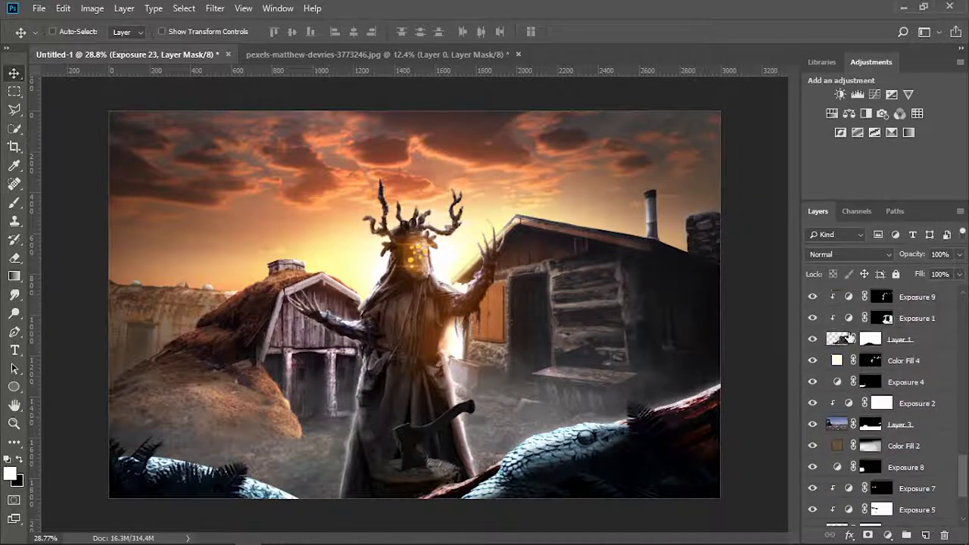
pyautogui.hotkey('ctrl', 'l')
pyautogui.moveTo(749, 236); pyautogui.dragTo(771, 238)
pyautogui.press('Return')
pyautogui.scroll(4, 886, 409)
pyautogui.click(901, 367)
pyautogui.hotkey('ctrl', 'l')
# Step: Confirm Layer 2's Levels, then mask Layer 13 so the glow shows only around the figure's centre
pyautogui.press('Return')
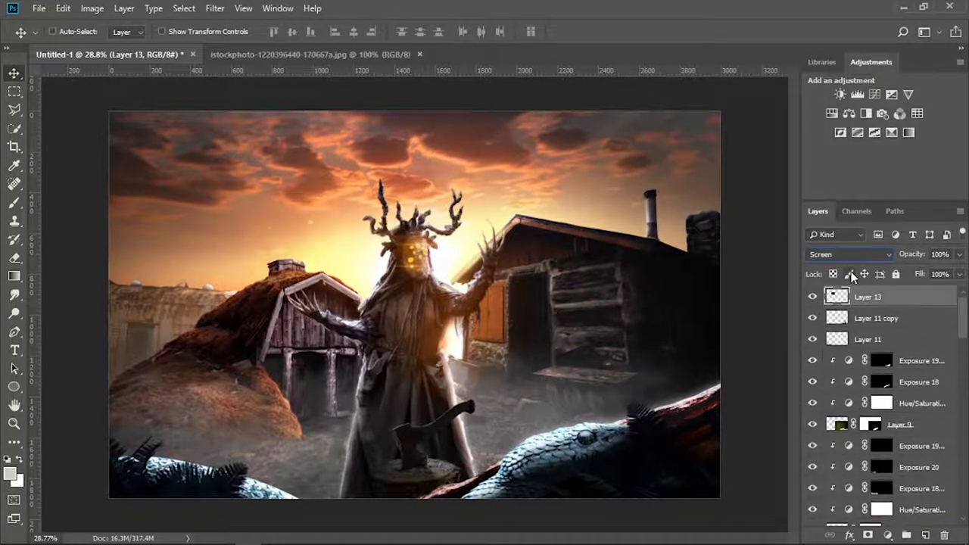
pyautogui.press('Return')
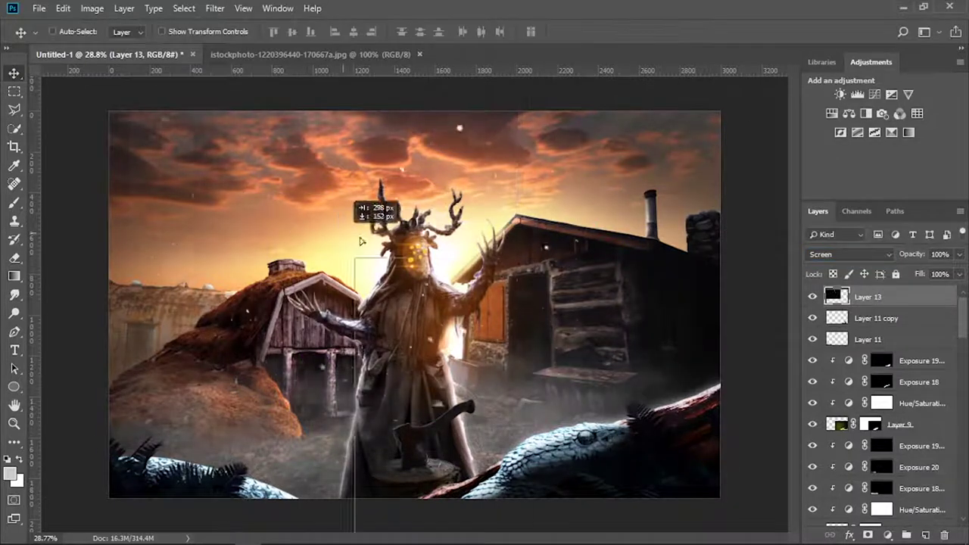
pyautogui.click(868, 535)
pyautogui.hotkey('ctrl', 'i')
pyautogui.press('b')
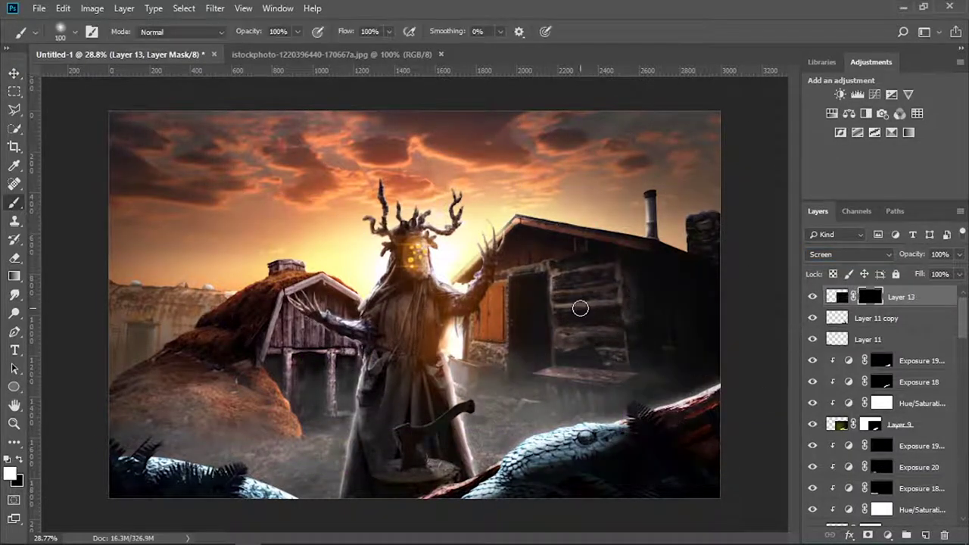
pyautogui.press('x')
pyautogui.moveTo(447, 280); pyautogui.dragTo(553, 313)
pyautogui.press('[')
pyautogui.press('[')
pyautogui.press('[')
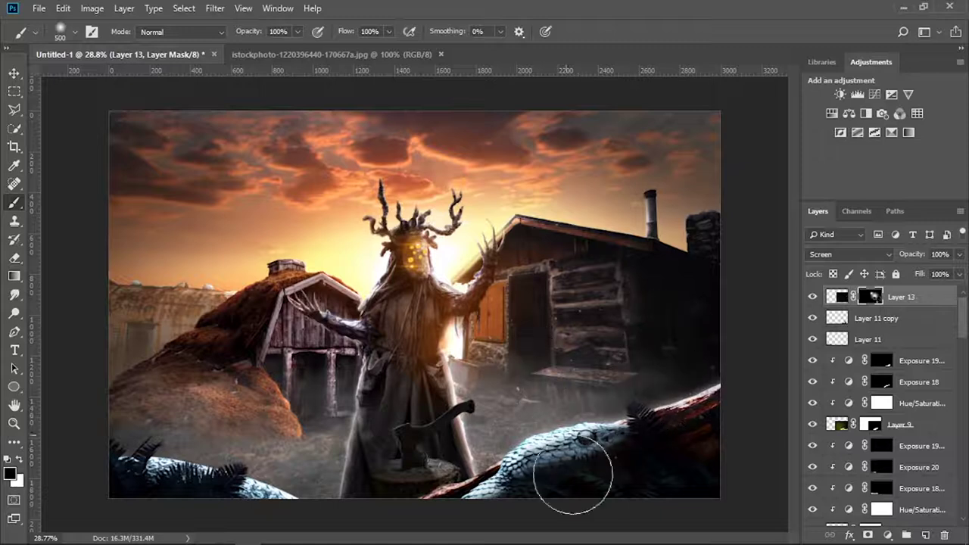
pyautogui.press('[')
pyautogui.press('[')
pyautogui.press('[')
pyautogui.press('x')
pyautogui.press('v')
# Step: Duplicate Layer 13 with a painted mask revealing particles, then copy and shift the particles upward
pyautogui.hotkey('ctrl', 'j')
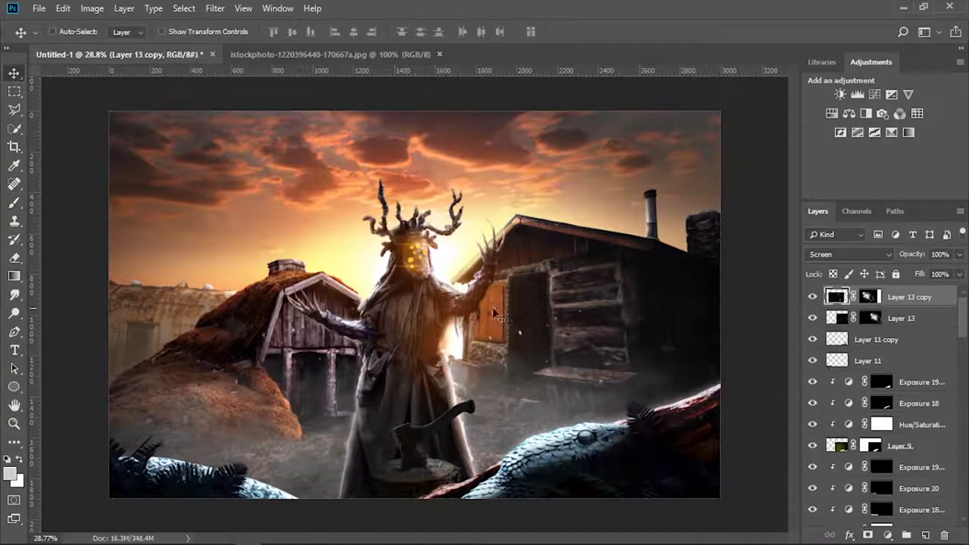
pyautogui.hotkey('ctrl', 'i')
pyautogui.hotkey('ctrl', 'i')
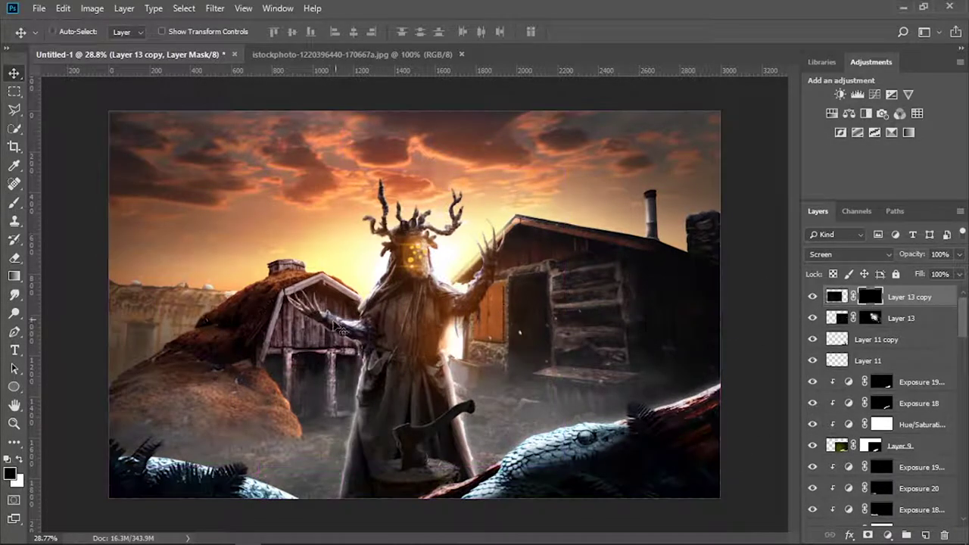
pyautogui.press('b')
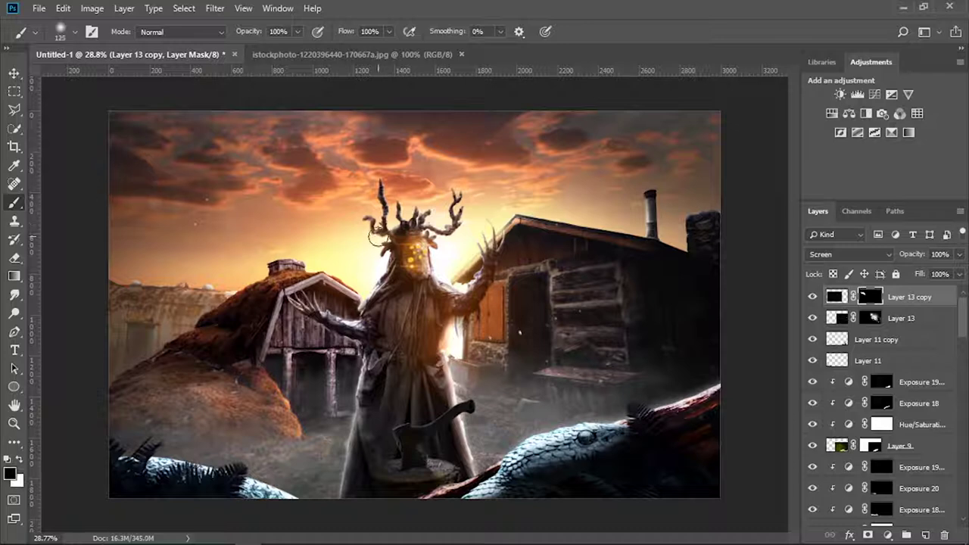
pyautogui.press('x')
pyautogui.moveTo(280, 325); pyautogui.dragTo(611, 340)
pyautogui.press('v')
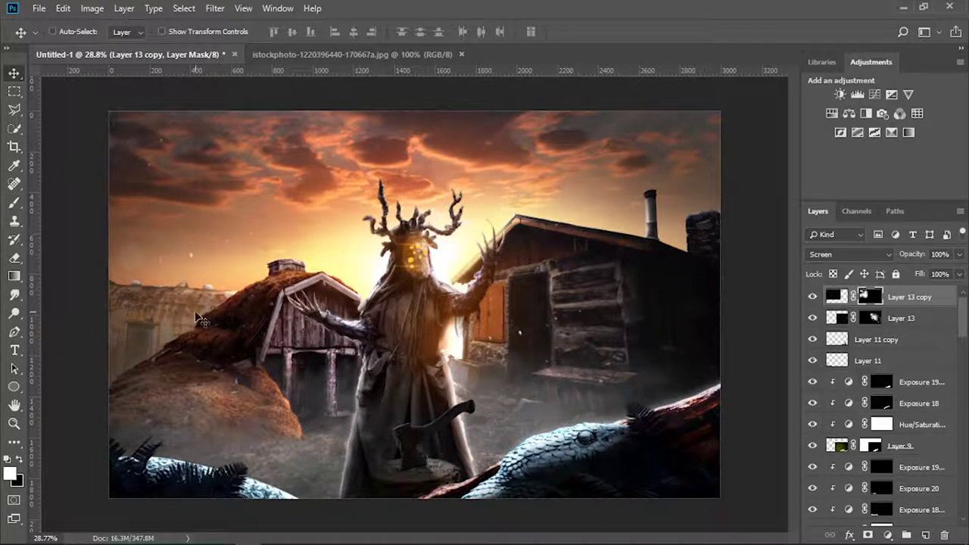
pyautogui.moveTo(454, 272)
pyautogui.mouseDown()
pyautogui.moveTo(433, 249)
pyautogui.moveTo(436, 175)
pyautogui.mouseUp()
# Step: Apply an Iris Blur to Layer 13 copy 3's pixels, then select Layer 13 copy 2
pyautogui.press('b')
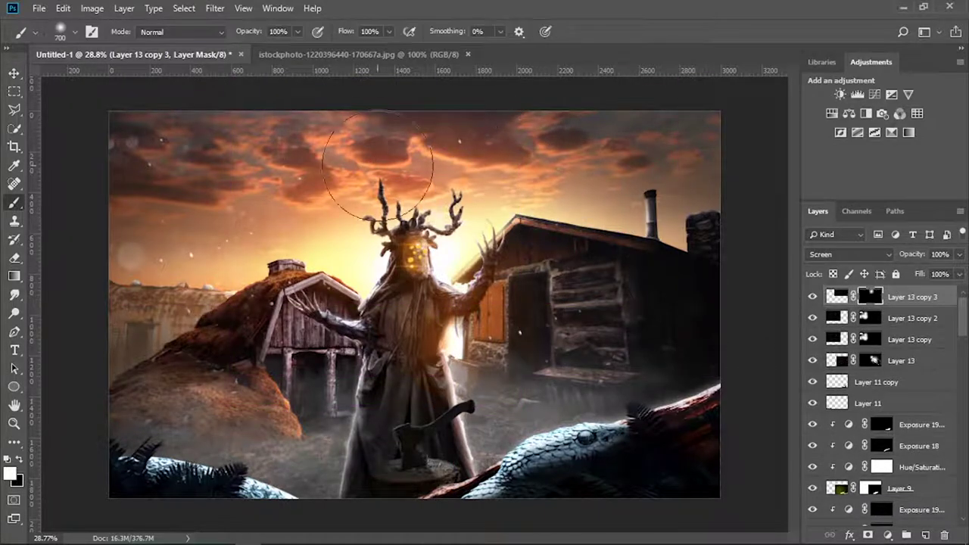
pyautogui.click(837, 296)
pyautogui.click(215, 8)
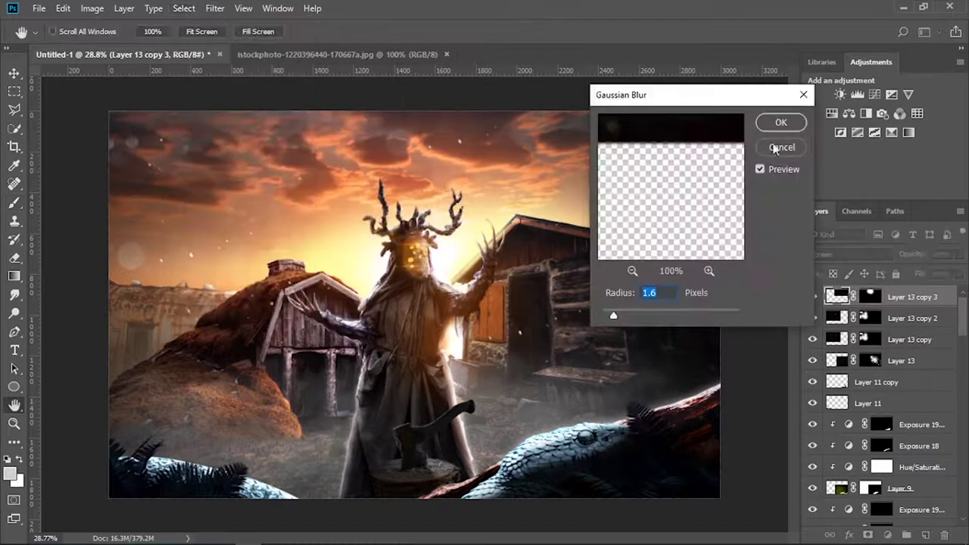
pyautogui.click(405, 183)
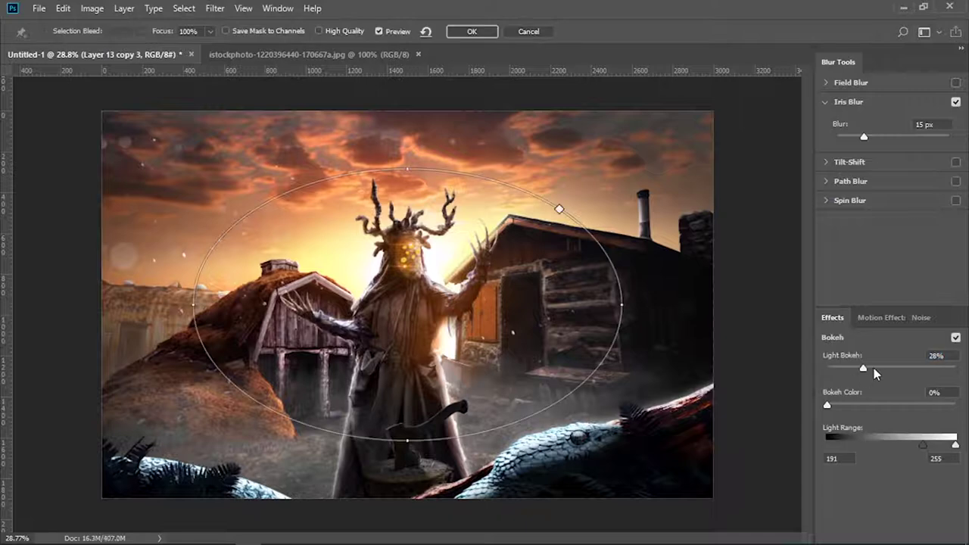
pyautogui.click(471, 31)
pyautogui.press('v')
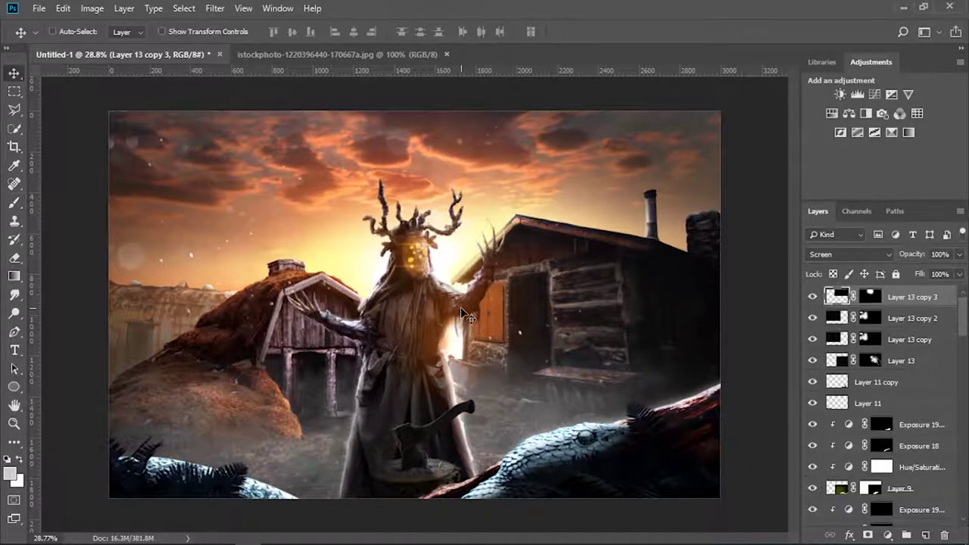
pyautogui.click(912, 318)
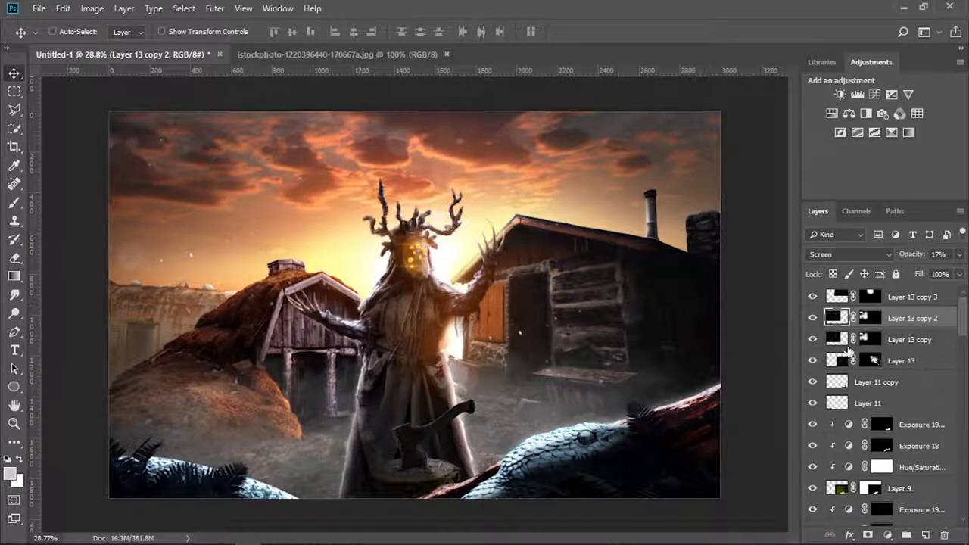
# Step: Convert the Group 1 copy into a smart object and close the istockphoto stock document
pyautogui.scroll(-3, 847, 352)
pyautogui.scroll(-3, 859, 344)
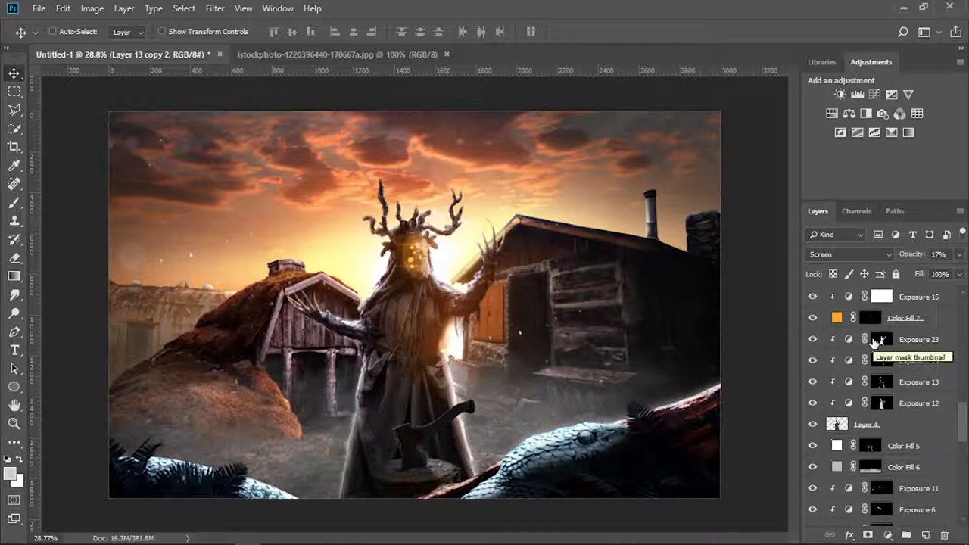
pyautogui.click(905, 445)
pyautogui.moveTo(909, 260); pyautogui.dragTo(915, 260)
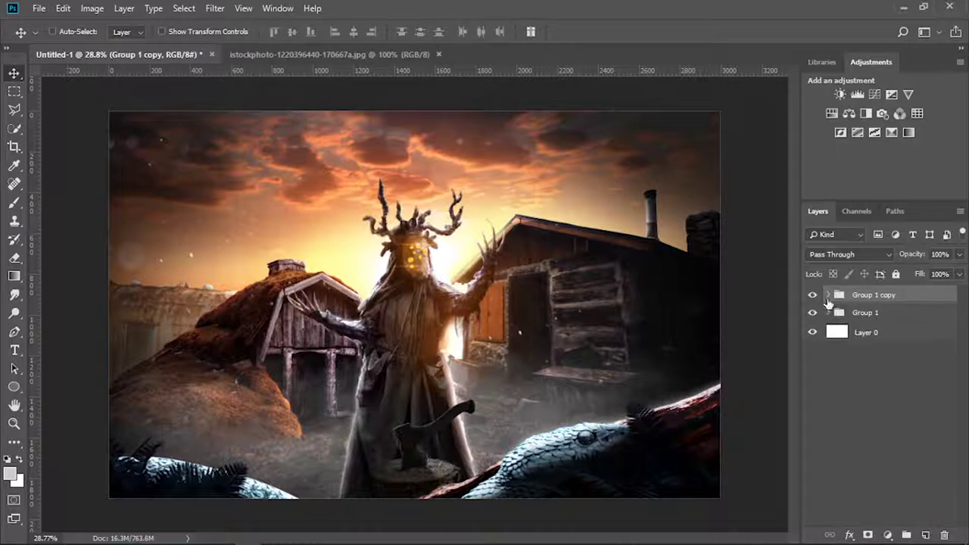
pyautogui.rightClick(828, 302)
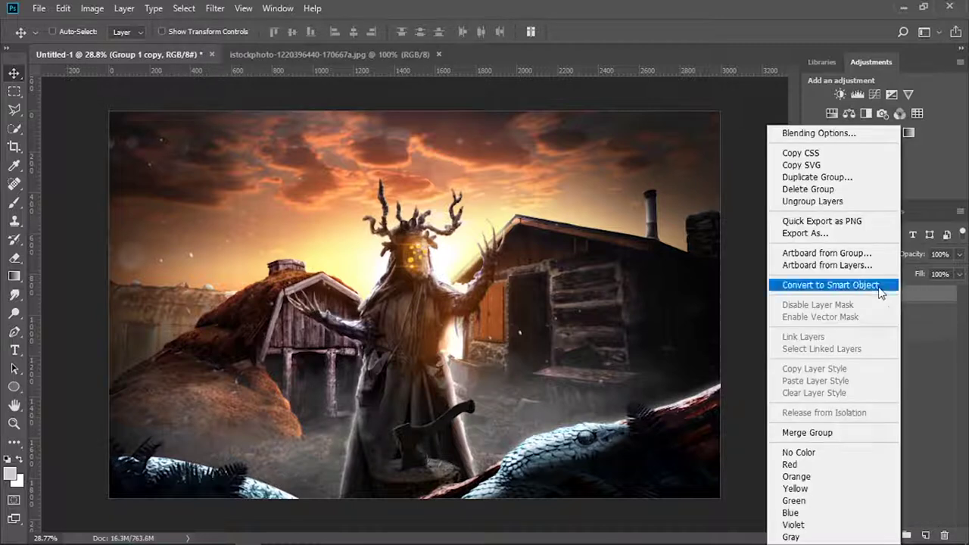
pyautogui.click(880, 282)
pyautogui.click(437, 55)
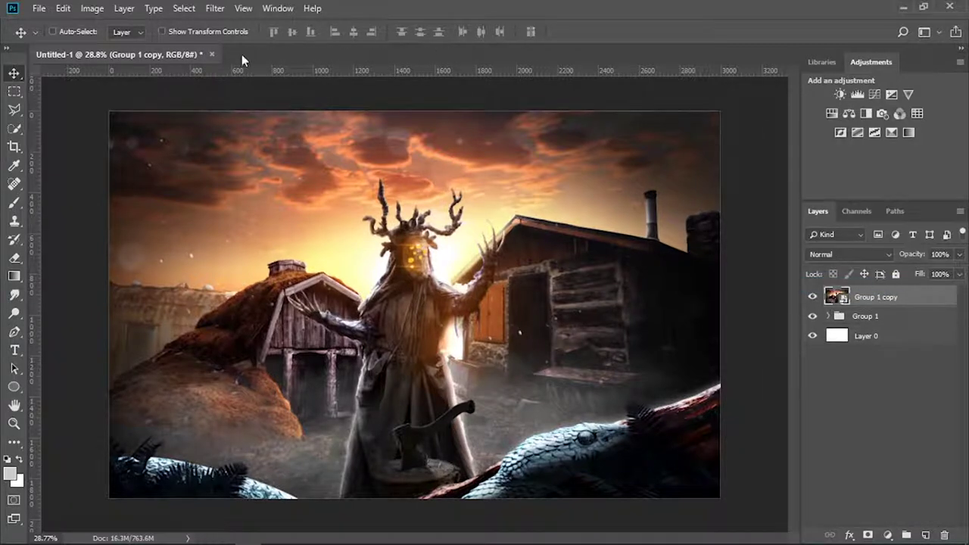
pyautogui.click(215, 8)
# Step: In Camera Raw, shift tint toward magenta and set HSL hues: reds +22, blues +32, oranges -33
pyautogui.click(321, 91)
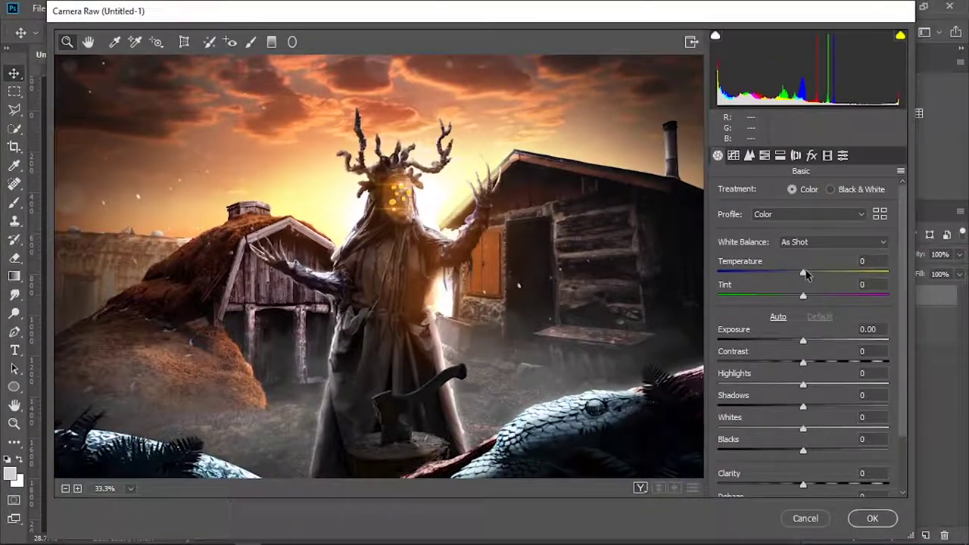
pyautogui.moveTo(803, 295); pyautogui.dragTo(828, 296)
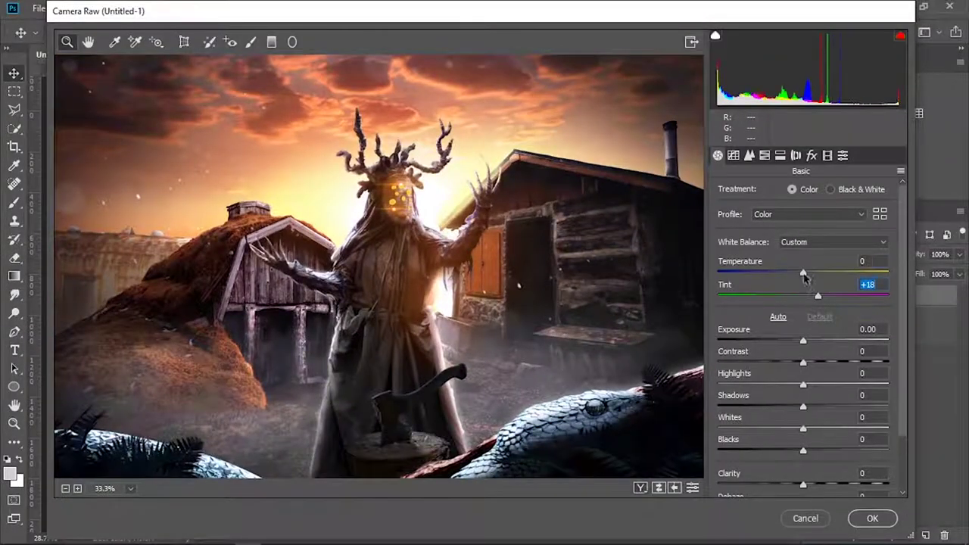
pyautogui.click(765, 155)
pyautogui.moveTo(807, 245); pyautogui.dragTo(826, 244)
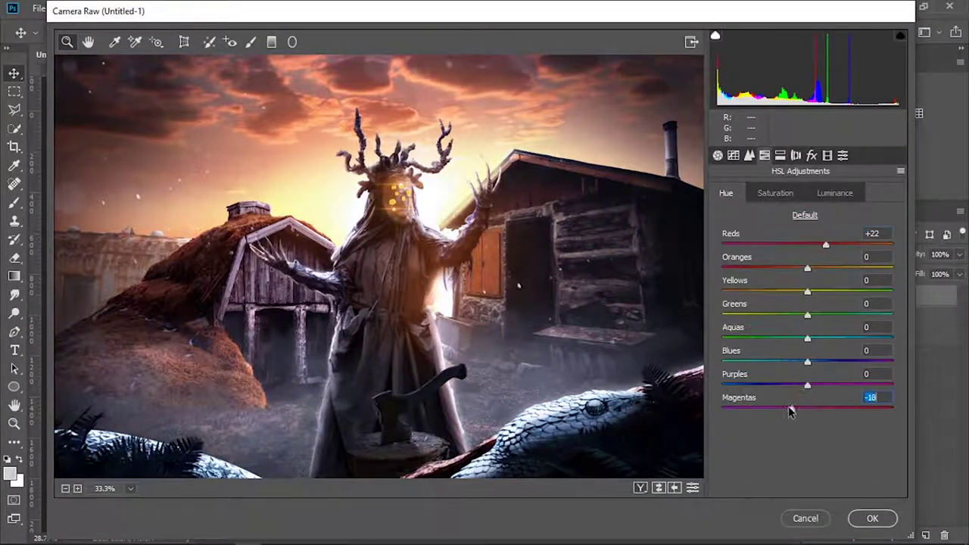
pyautogui.moveTo(808, 361); pyautogui.dragTo(835, 361)
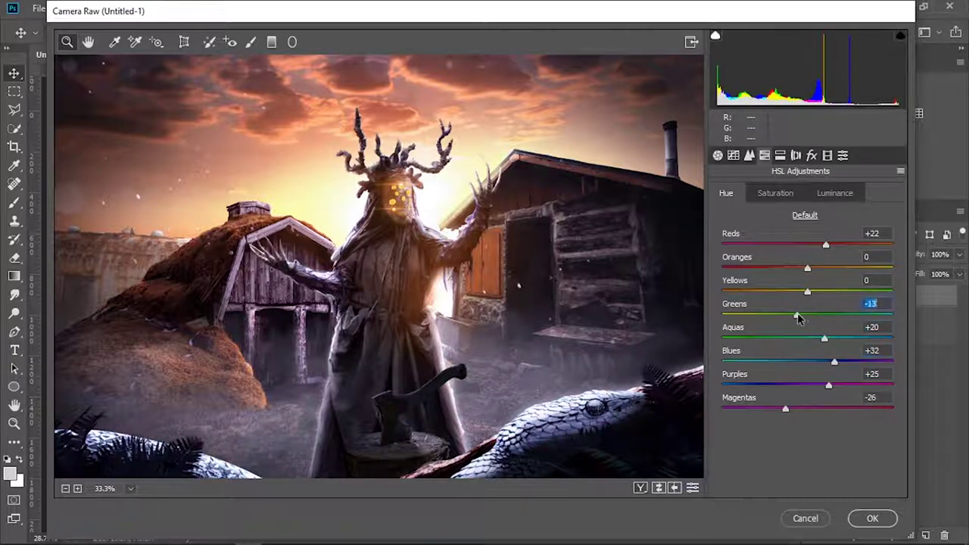
pyautogui.moveTo(775, 292)
pyautogui.mouseDown()
pyautogui.moveTo(804, 292)
pyautogui.moveTo(779, 268)
pyautogui.mouseUp()
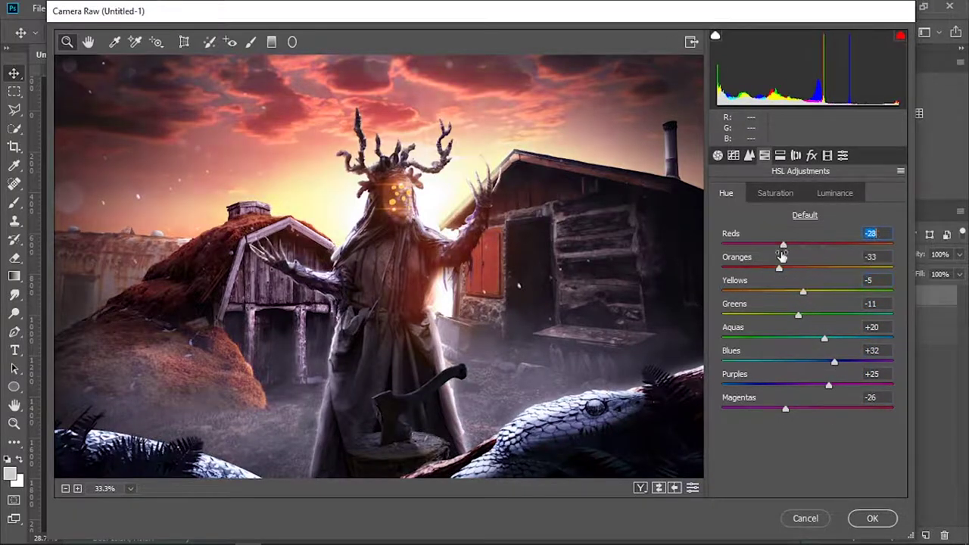
# Step: Split-tone with purple shadows around saturation 8 and highlights hue 212 with light saturation
pyautogui.hotkey('ctrl', 'alt', '5')
pyautogui.moveTo(838, 215); pyautogui.dragTo(835, 215)
pyautogui.moveTo(723, 236)
pyautogui.mouseDown()
pyautogui.moveTo(770, 240)
pyautogui.moveTo(751, 236)
pyautogui.mouseUp()
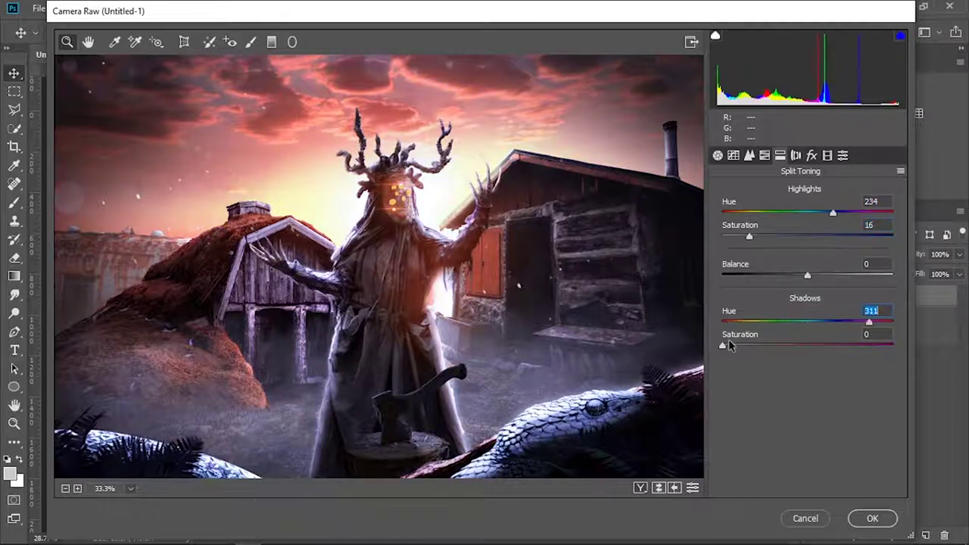
pyautogui.write('197')
pyautogui.moveTo(724, 345)
pyautogui.mouseDown()
pyautogui.moveTo(767, 345)
pyautogui.moveTo(744, 342)
pyautogui.mouseUp()
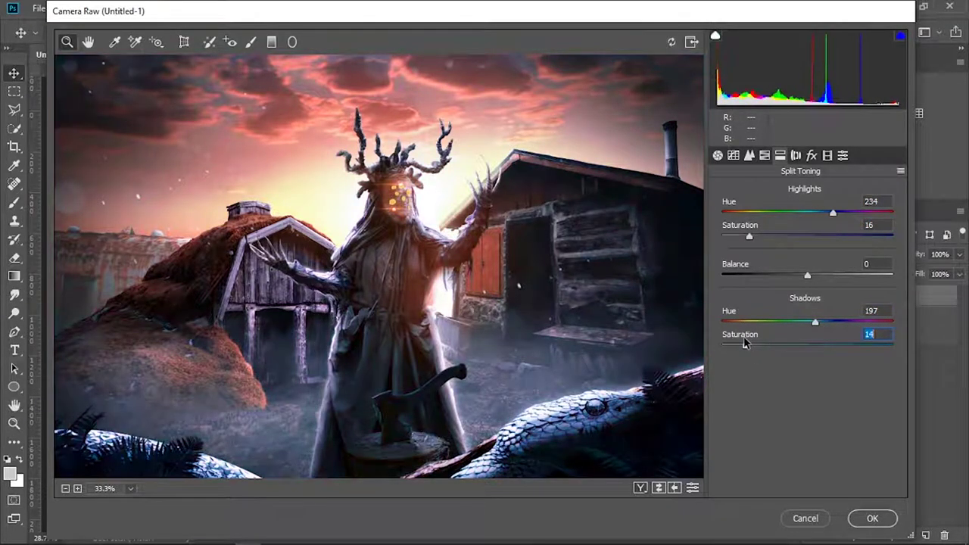
pyautogui.moveTo(814, 322)
pyautogui.mouseDown()
pyautogui.moveTo(853, 324)
pyautogui.moveTo(842, 322)
pyautogui.mouseUp()
pyautogui.moveTo(746, 344); pyautogui.dragTo(736, 344)
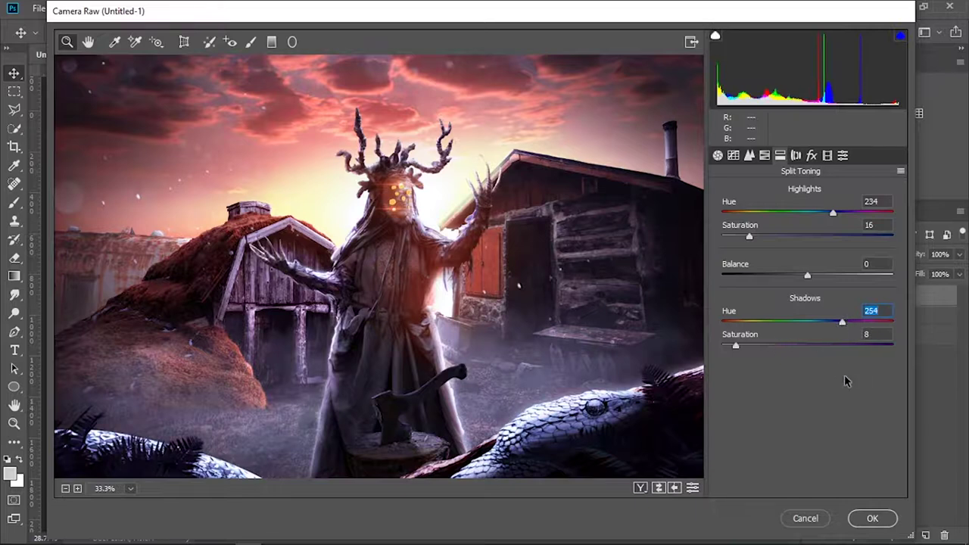
pyautogui.moveTo(829, 326); pyautogui.dragTo(837, 324)
pyautogui.moveTo(736, 346); pyautogui.dragTo(757, 346)
pyautogui.moveTo(833, 213)
pyautogui.mouseDown()
pyautogui.moveTo(859, 213)
pyautogui.moveTo(823, 221)
pyautogui.mouseUp()
# Step: Toggle Vignetting - Heavy and Sharpening - Heavy favorites in the Camera Raw presets list
pyautogui.click(842, 156)
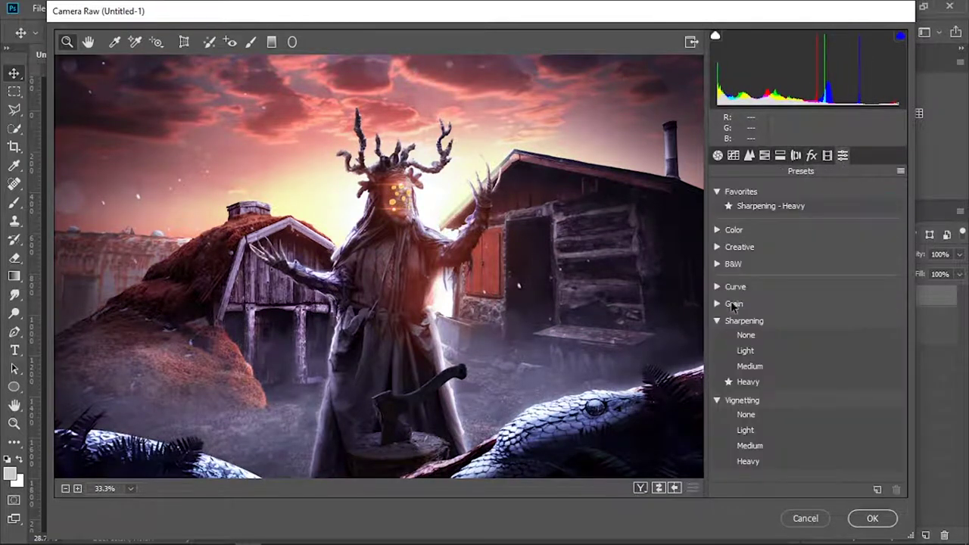
pyautogui.click(740, 381)
pyautogui.click(727, 424)
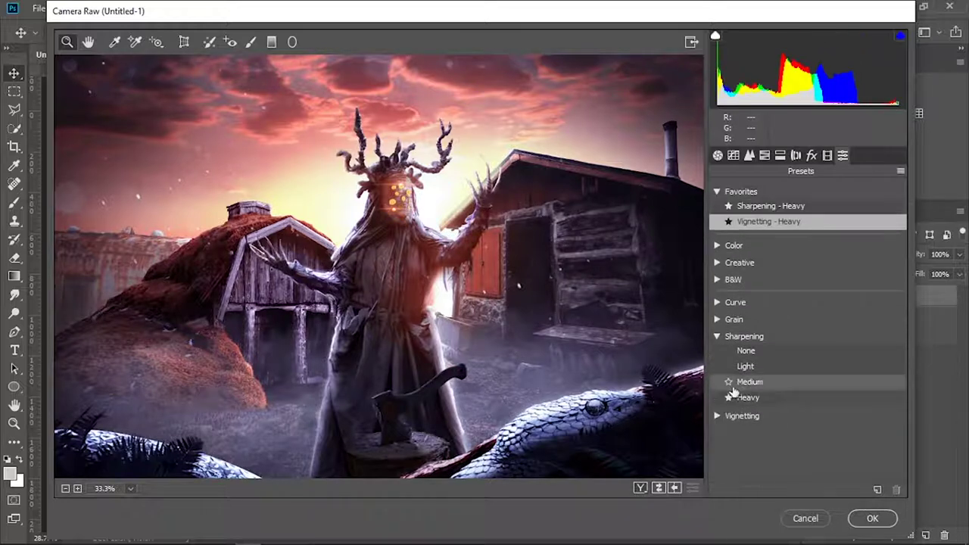
pyautogui.click(717, 416)
pyautogui.click(728, 465)
pyautogui.click(721, 402)
pyautogui.click(729, 381)
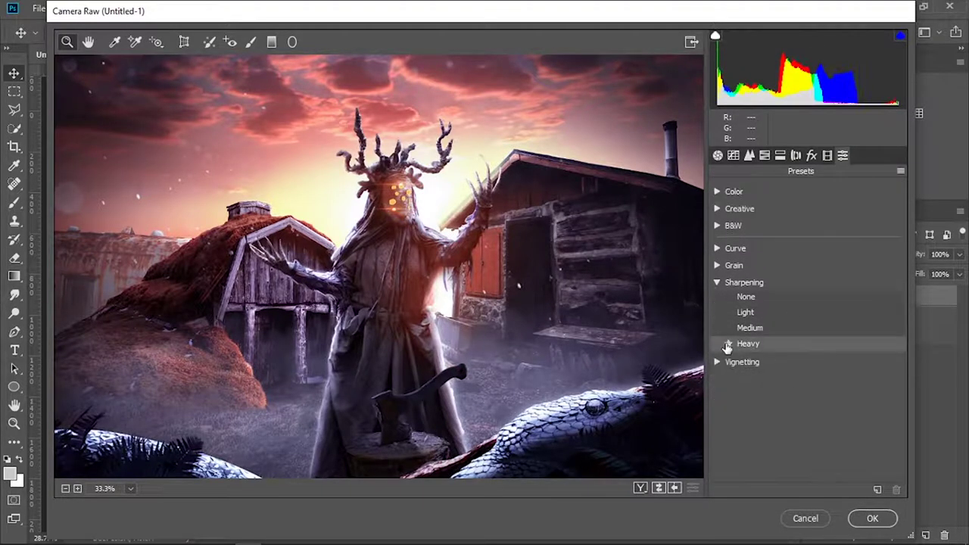
pyautogui.click(727, 346)
pyautogui.click(717, 320)
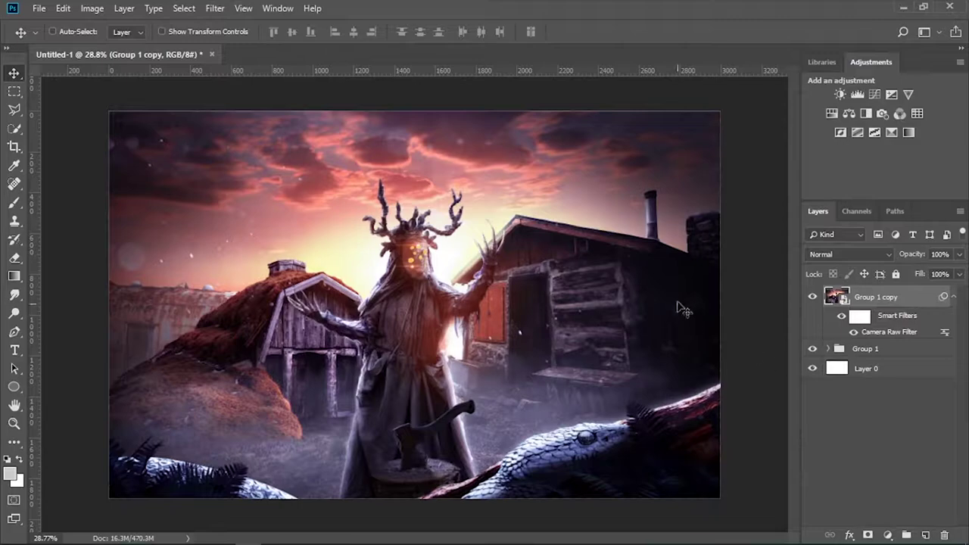